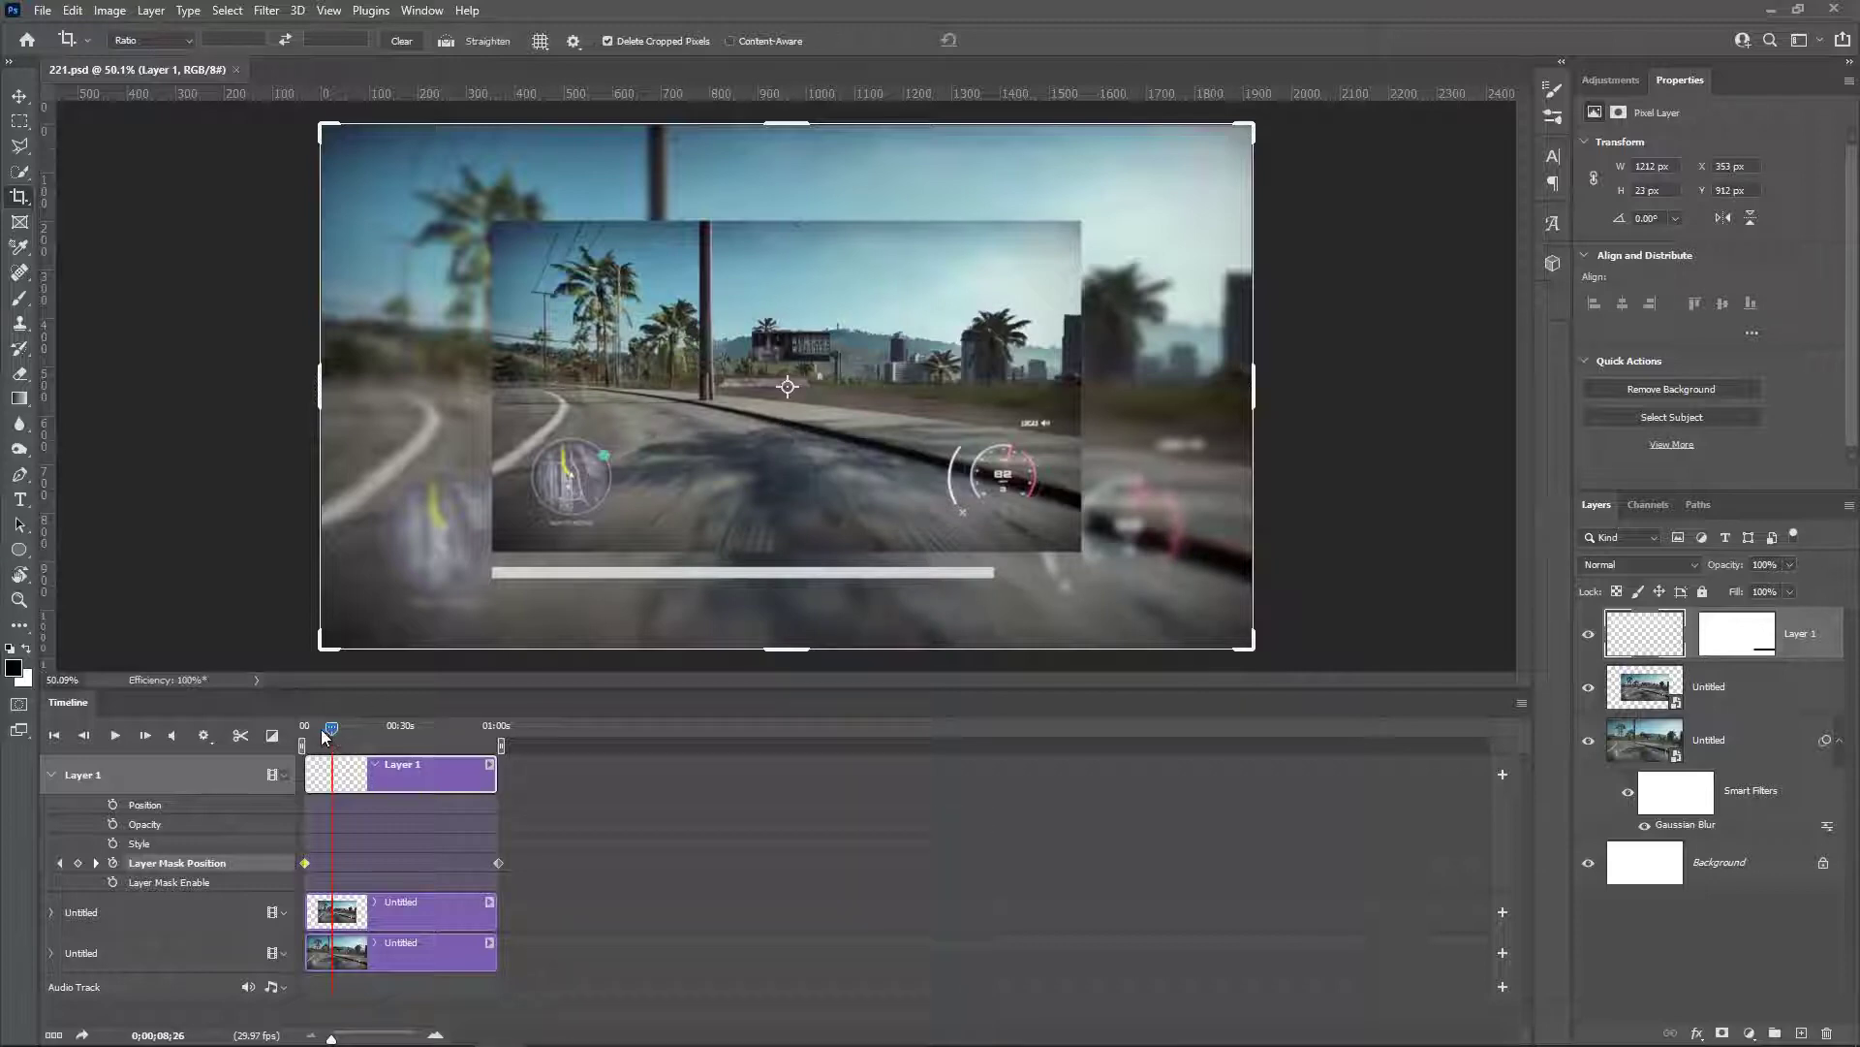
Step: Play back part of the 221.psd animation, stop playback, and close the document
left_click(113, 736)
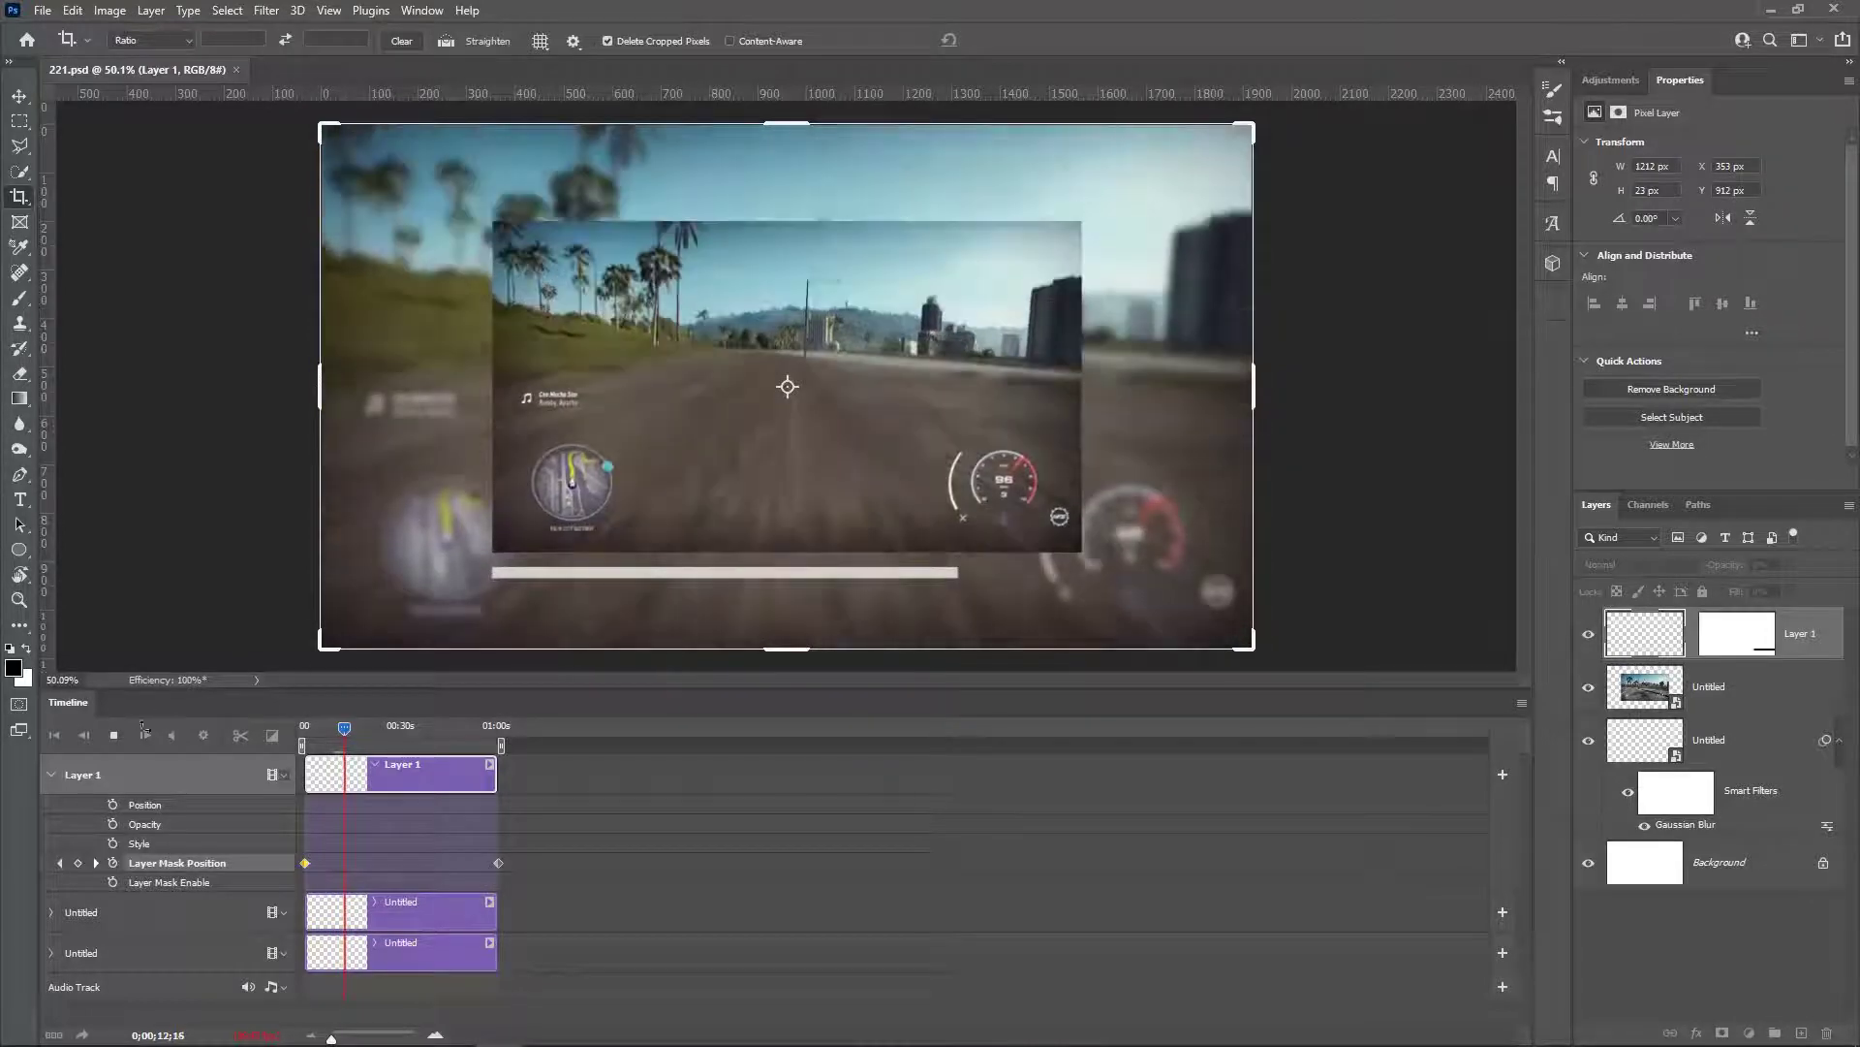
left_click(113, 734)
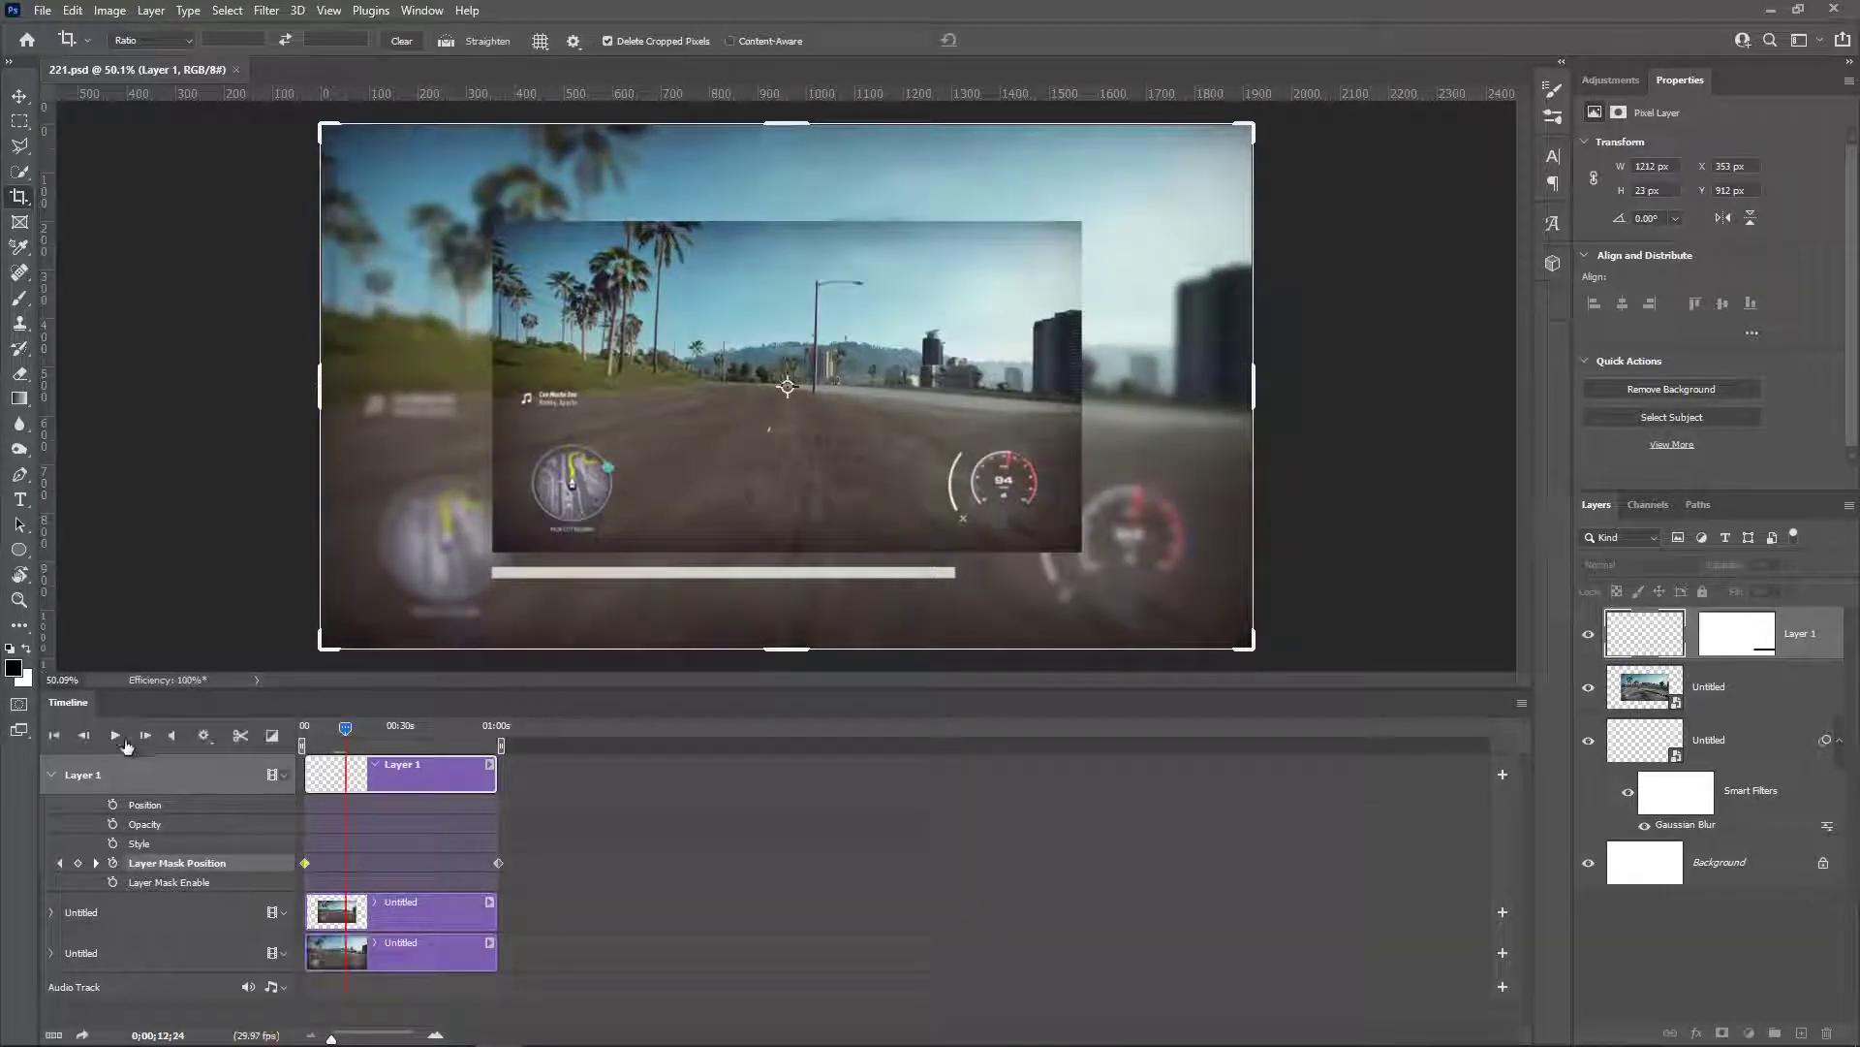
left_click(243, 70)
left_click(903, 395)
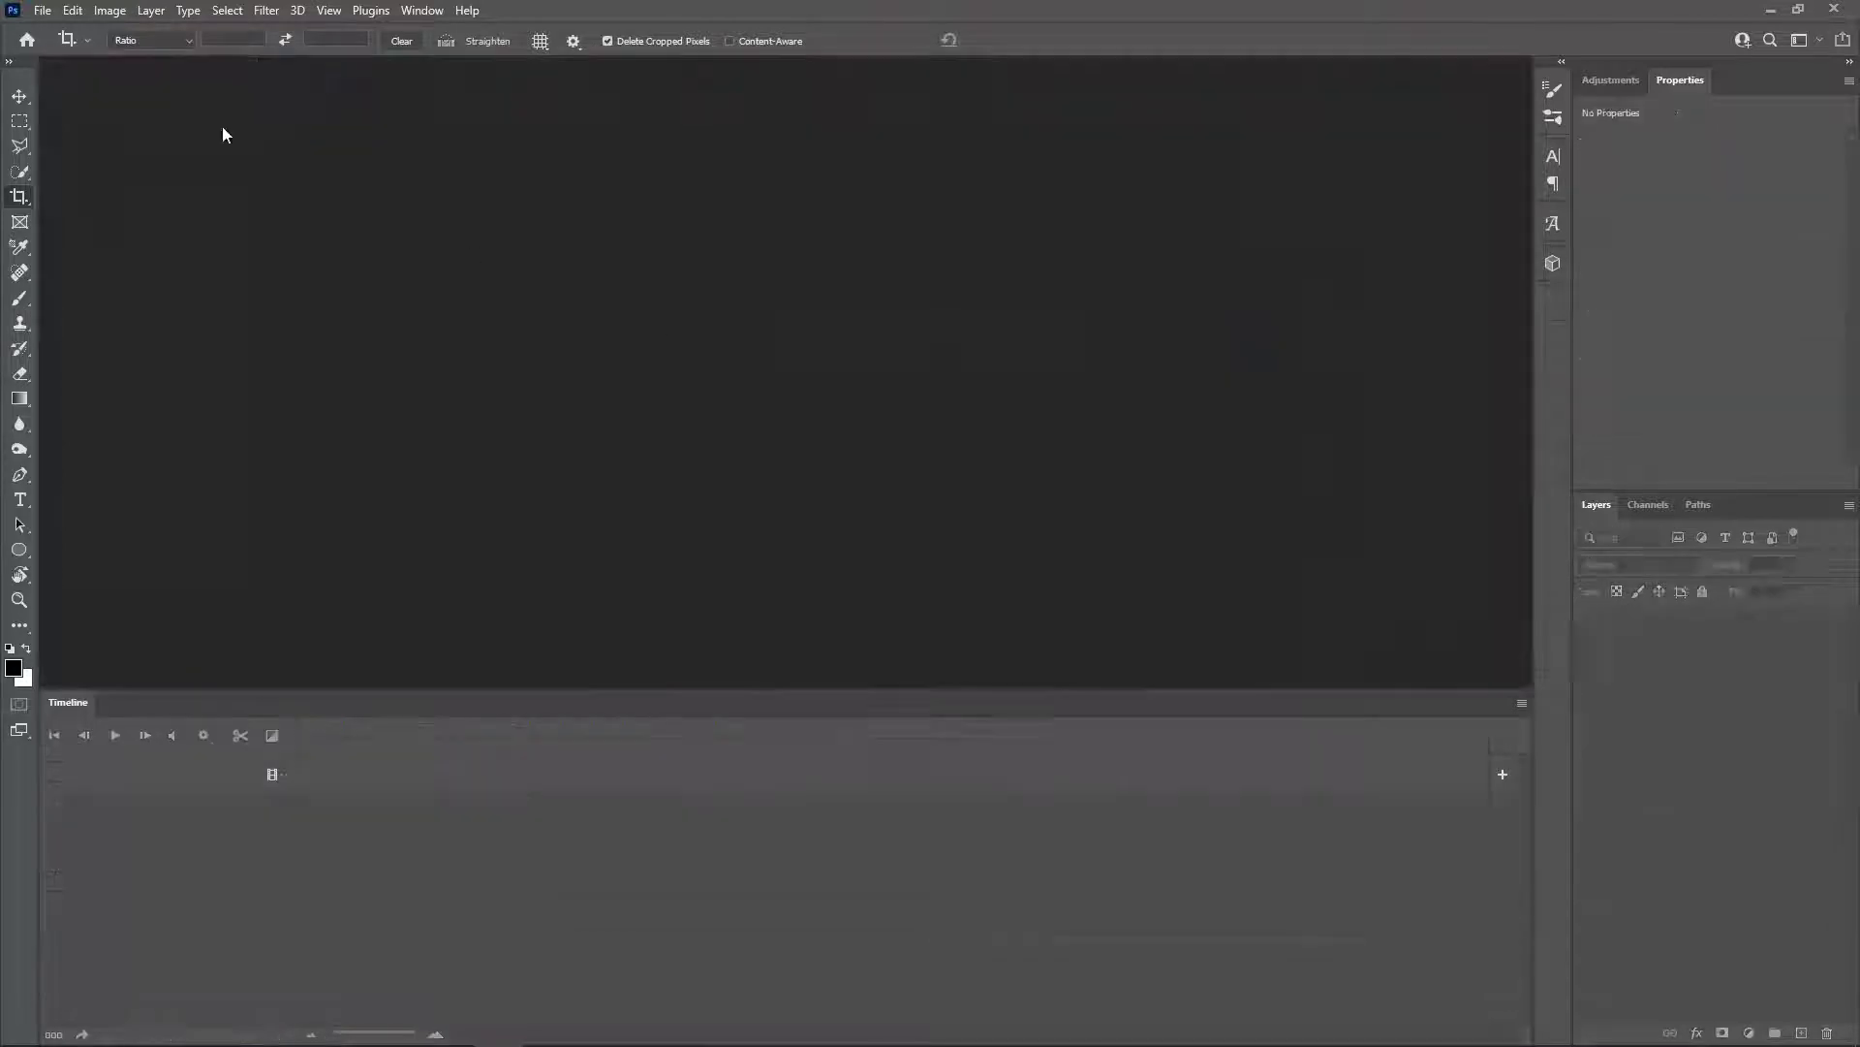
Step: Create a new document from the recent custom preset of 1920 x 1080 px at 72 ppi
left_click(42, 11)
left_click(53, 36)
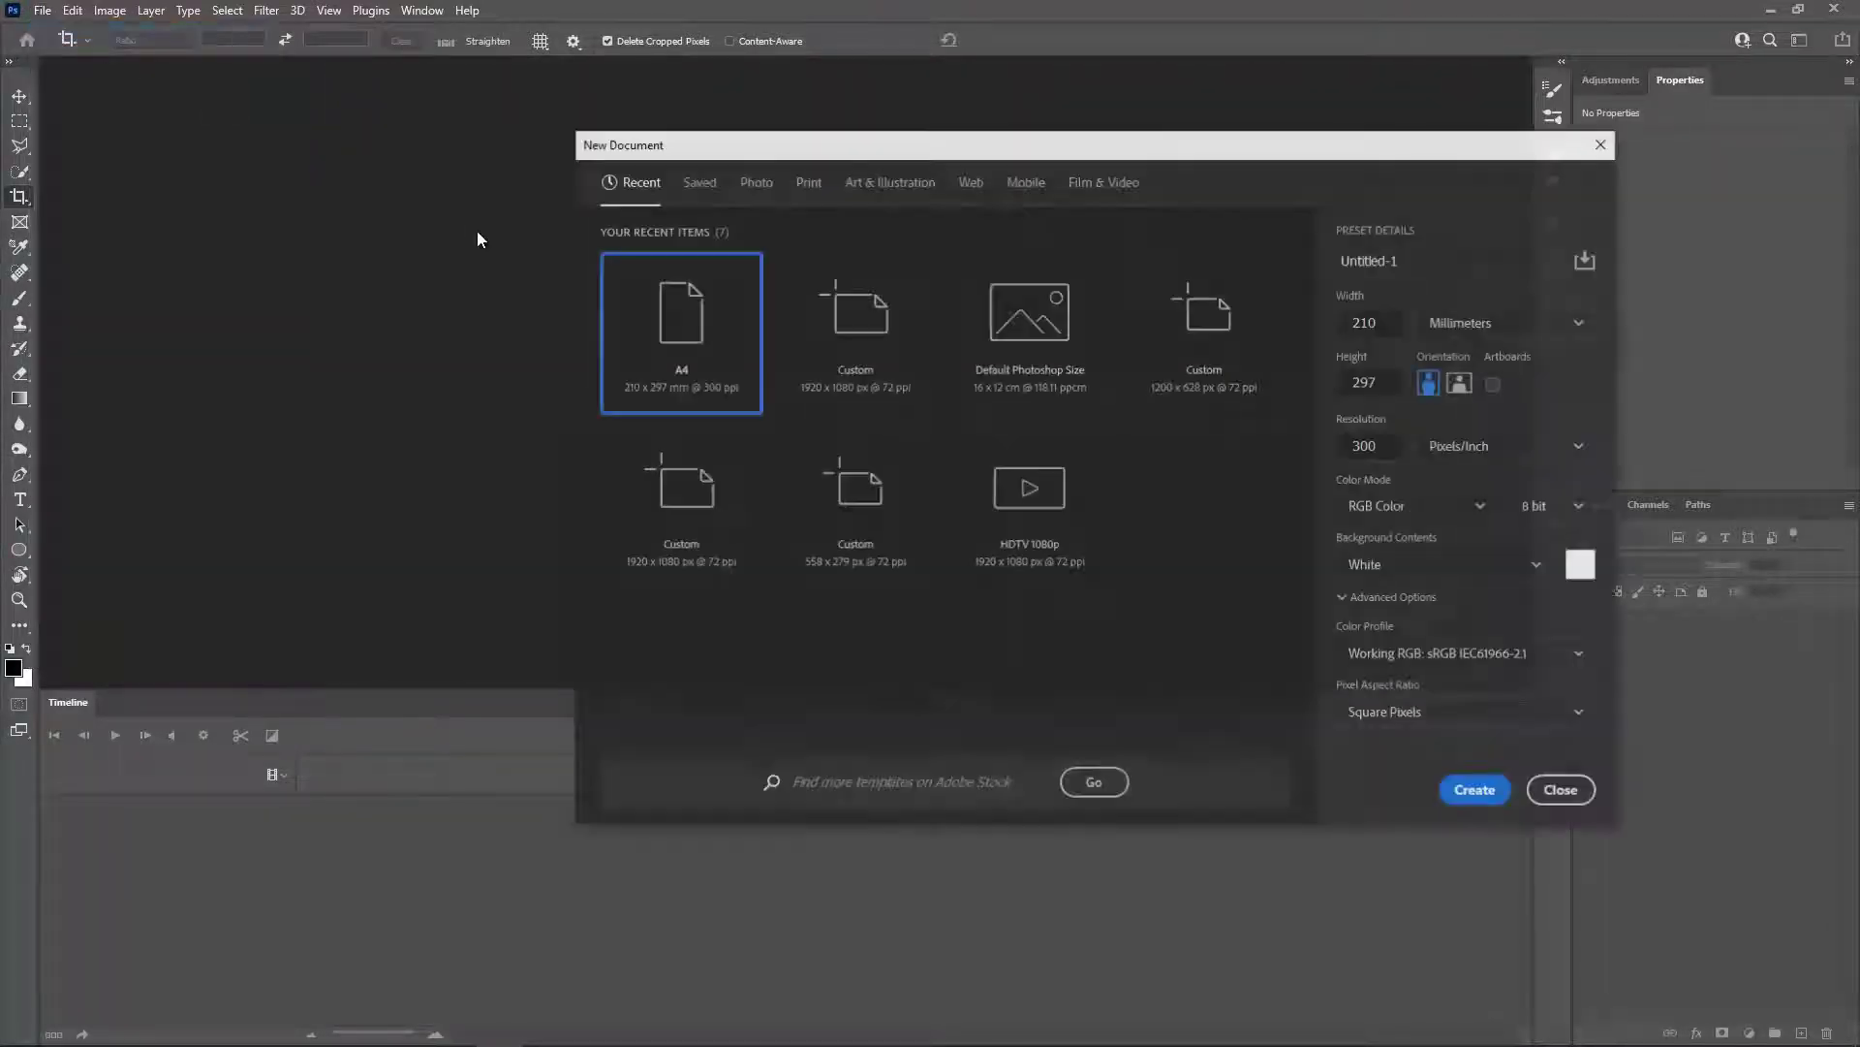
left_click(867, 344)
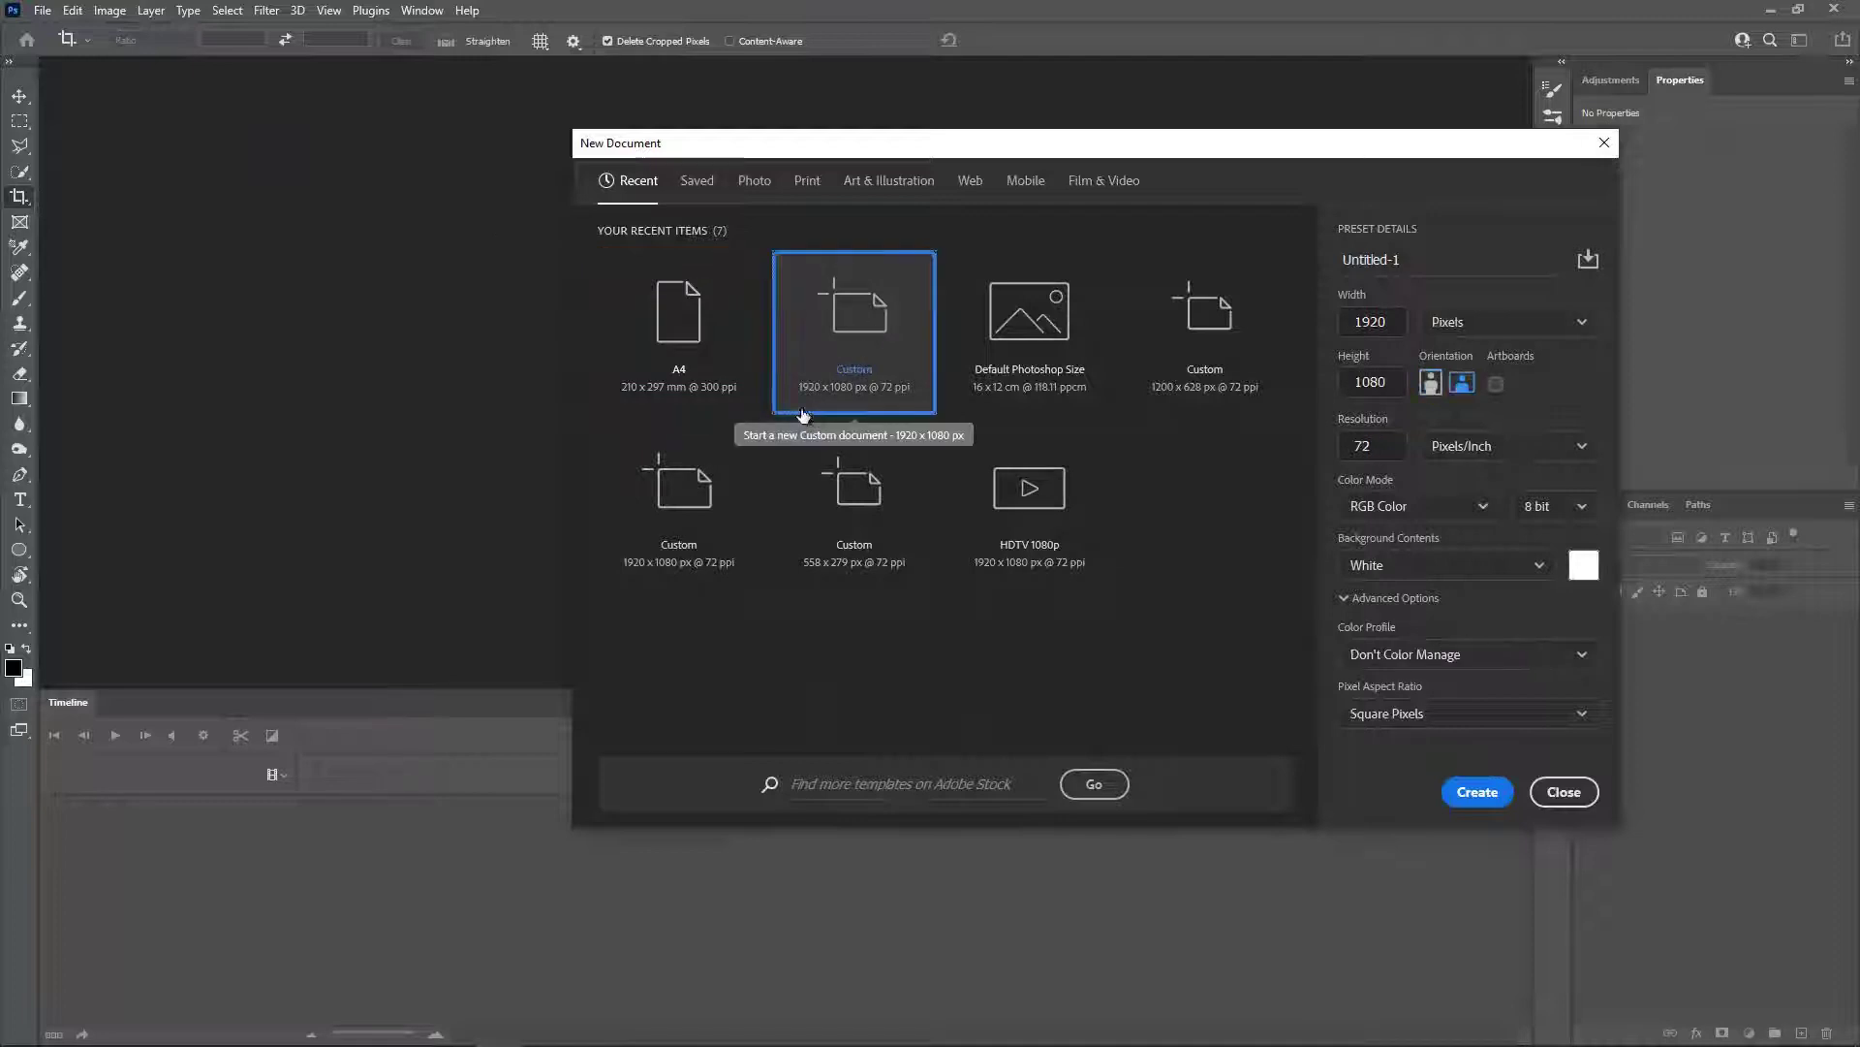
left_click(1474, 791)
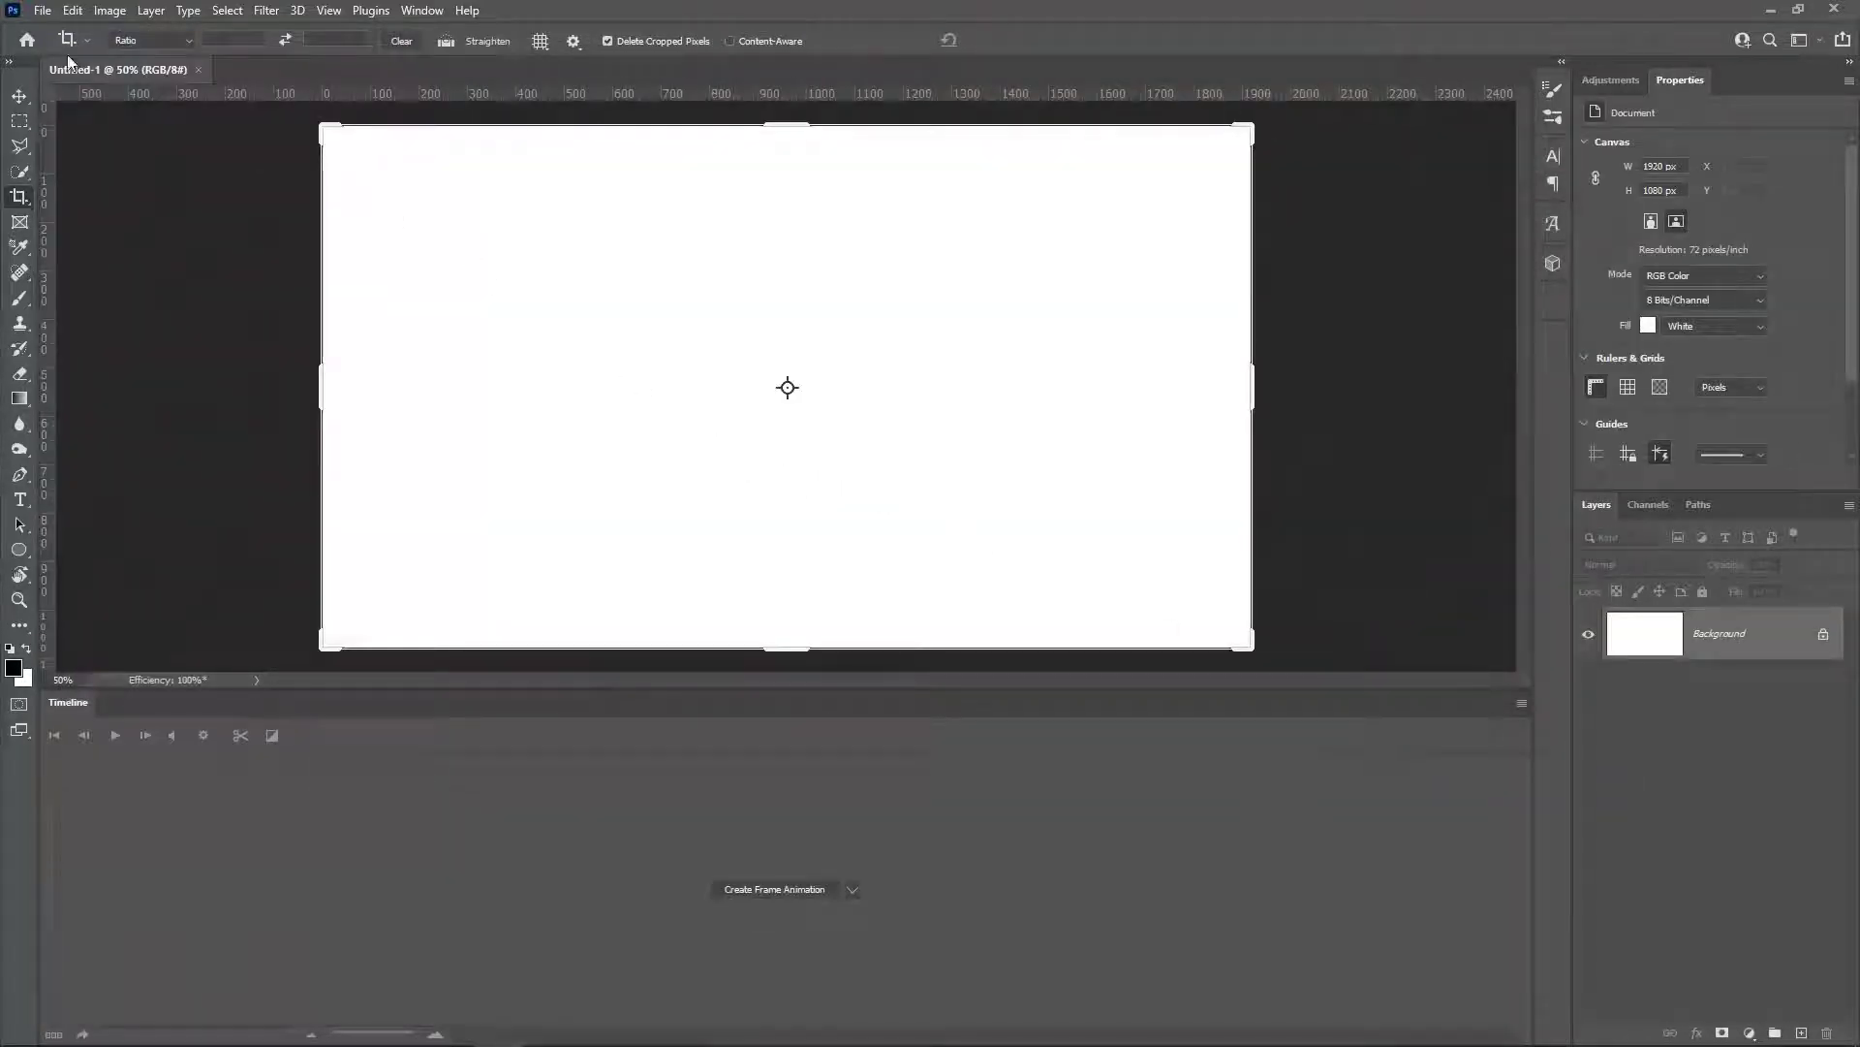
Step: Open the driving gameplay video file as its own document
left_click(43, 11)
left_click(58, 46)
left_click(864, 172)
left_click(765, 522)
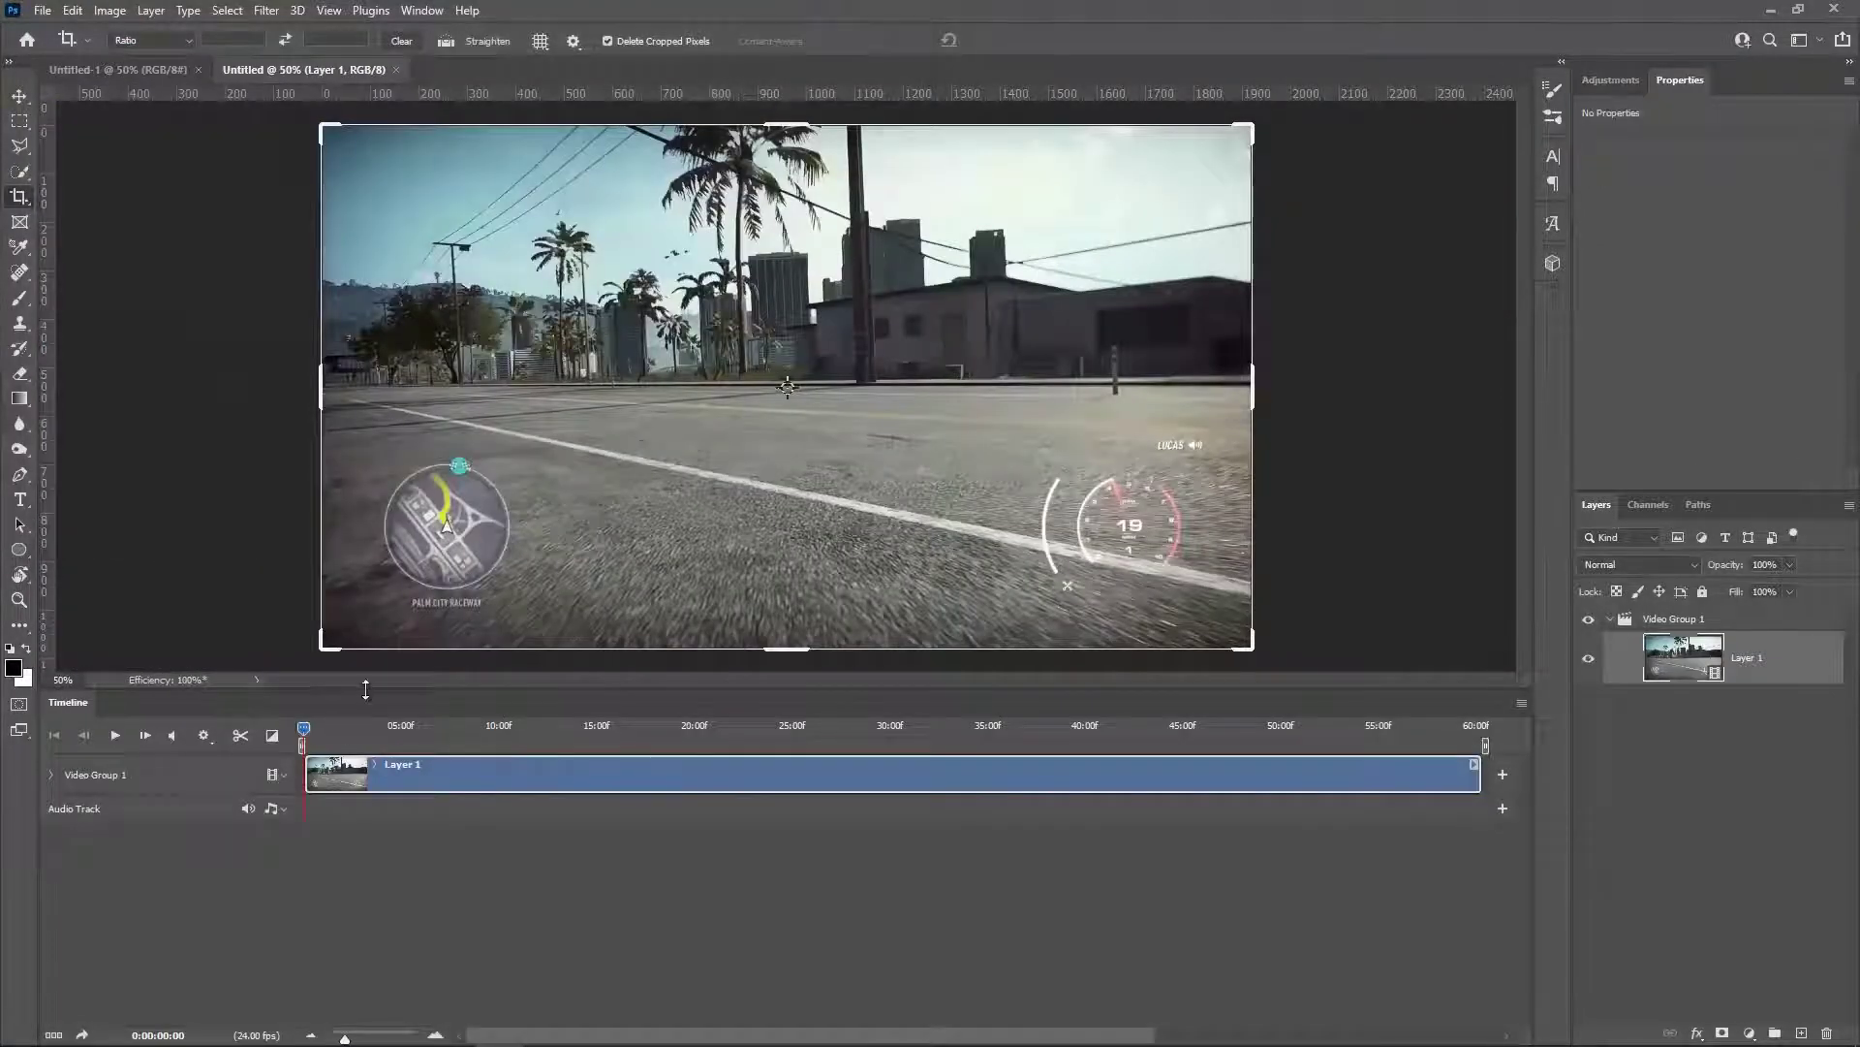
Step: Reduce the Timeline panel's height and check that Timeline is enabled among the visible panels
left_click_drag(357, 687, 343, 815)
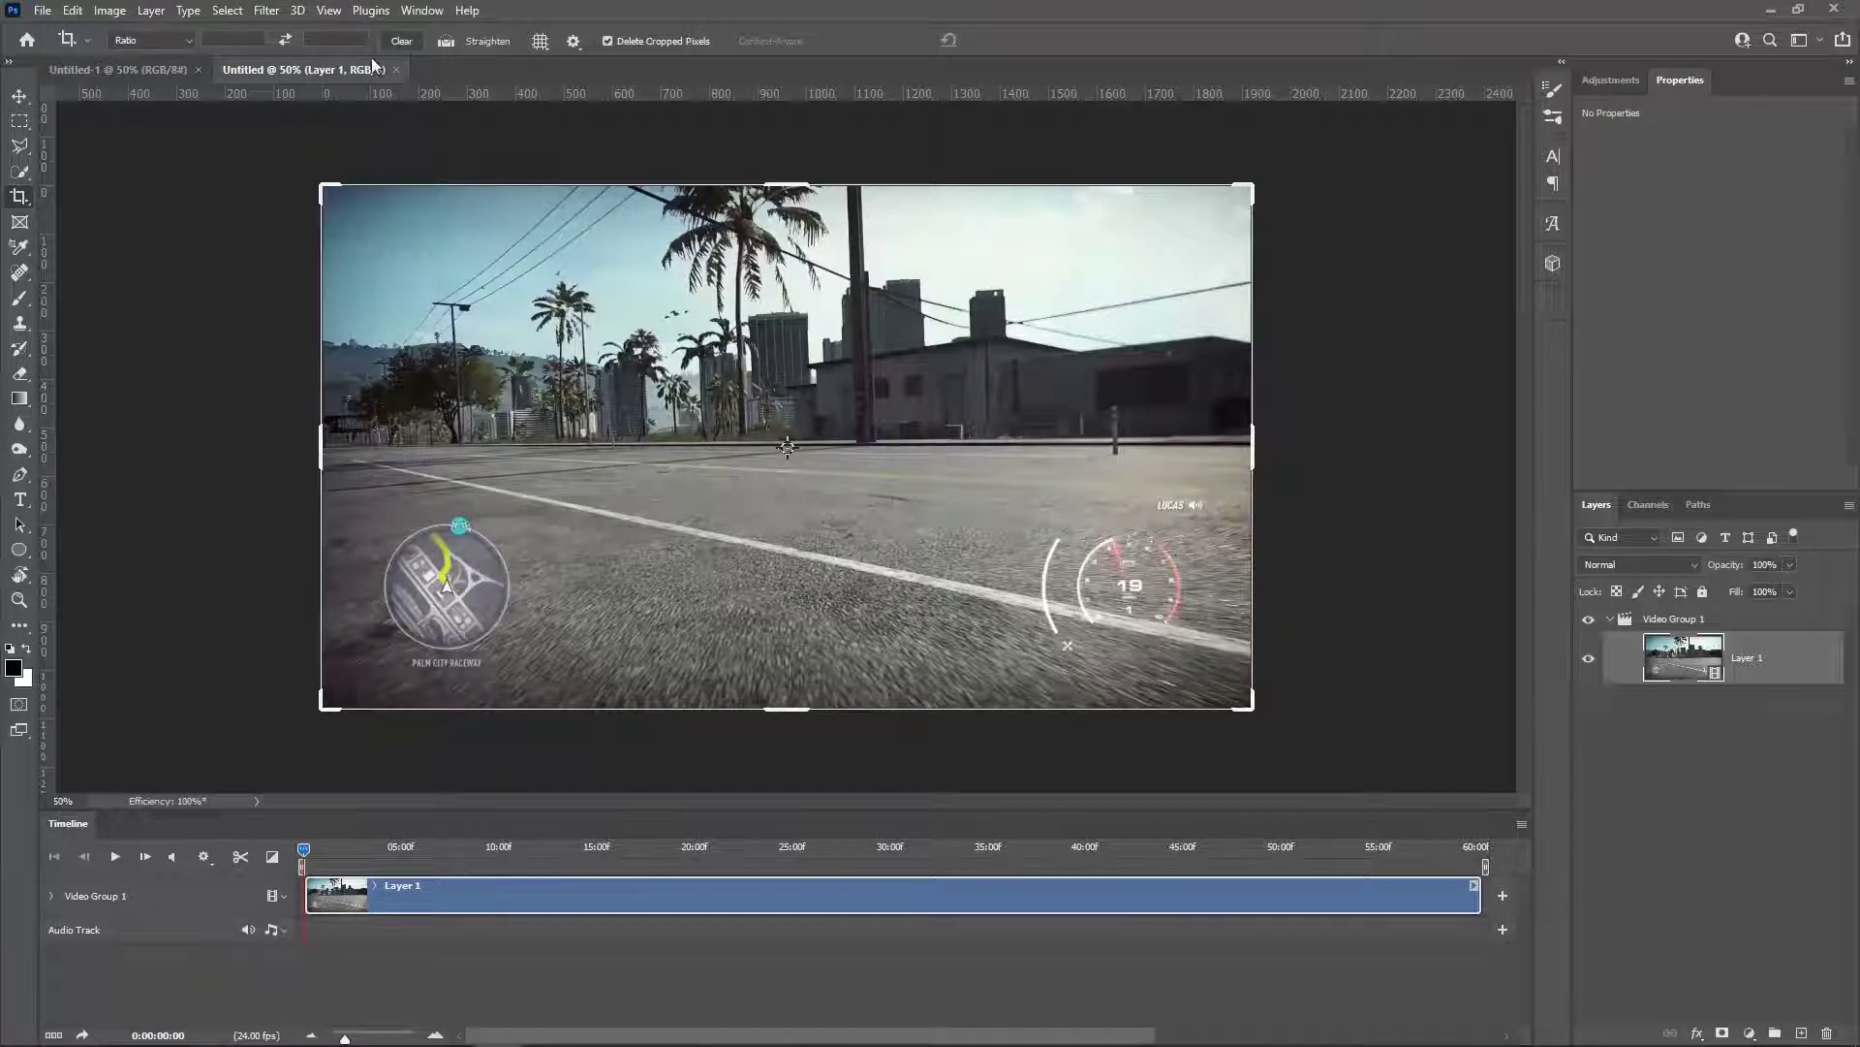
left_click(422, 11)
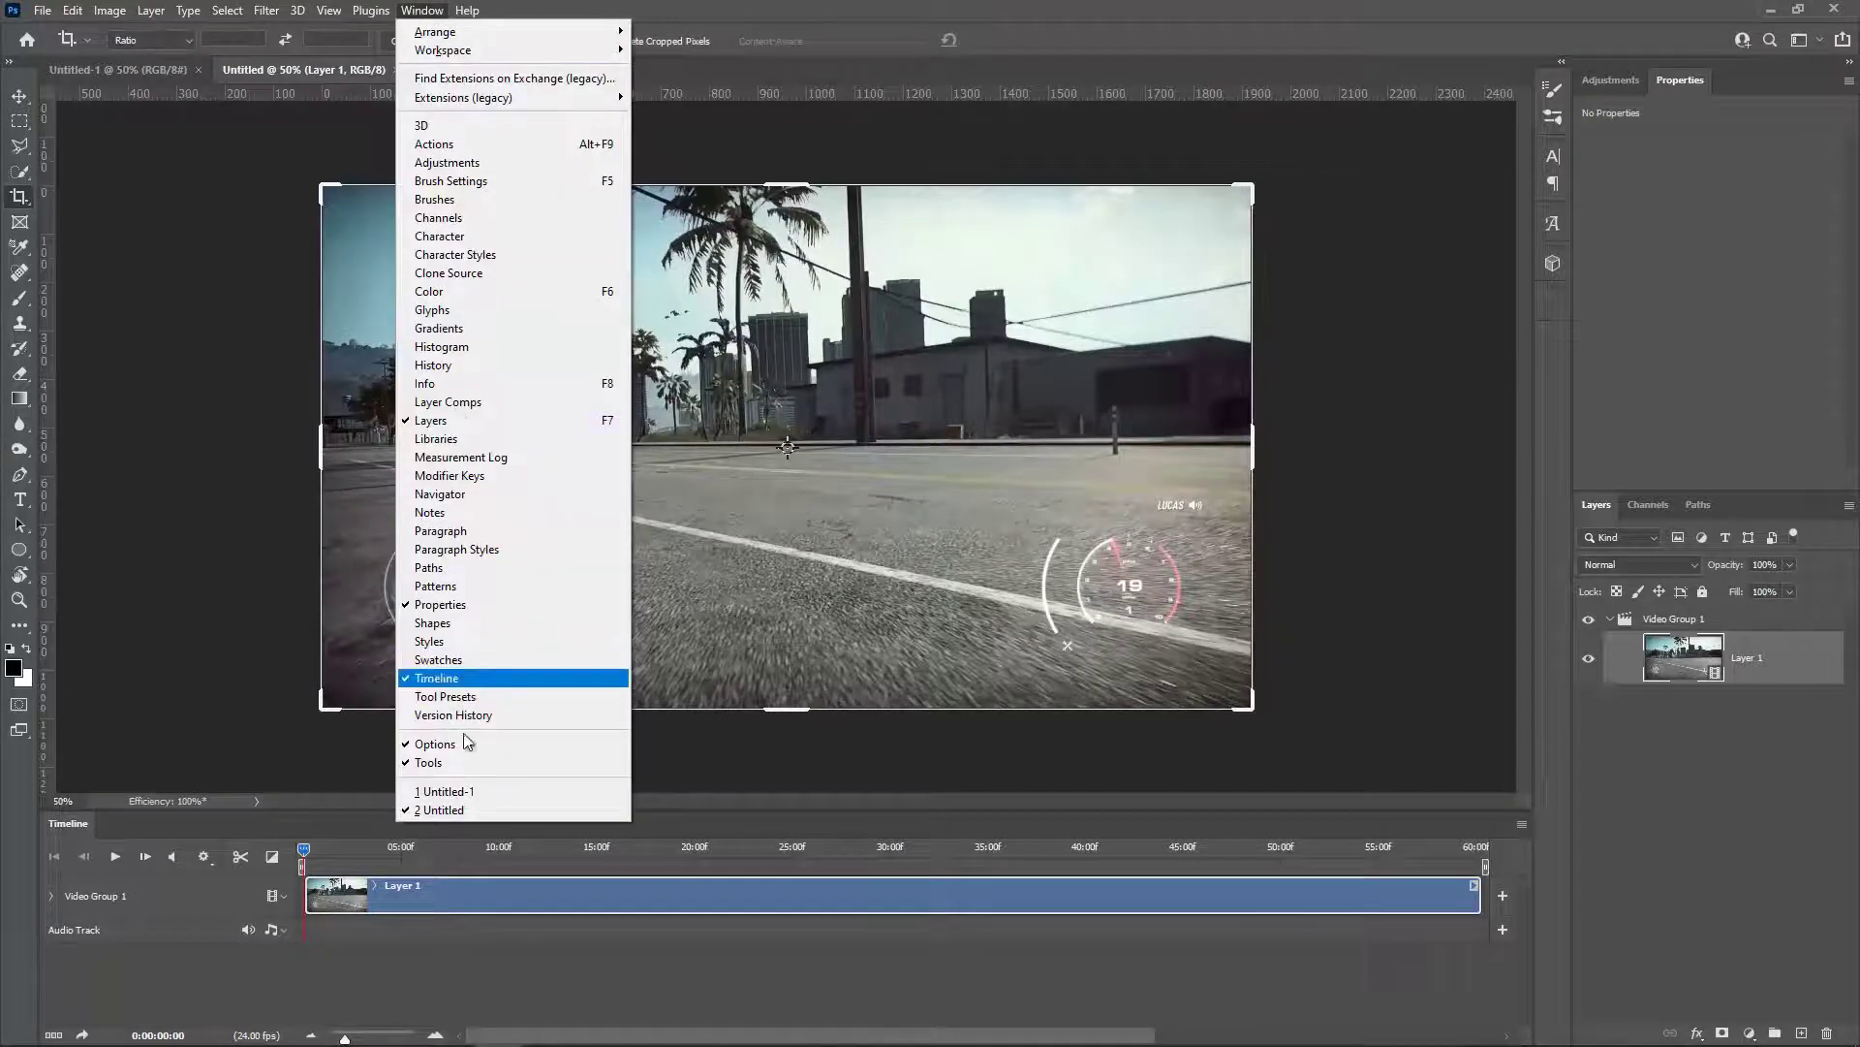
left_click(1045, 20)
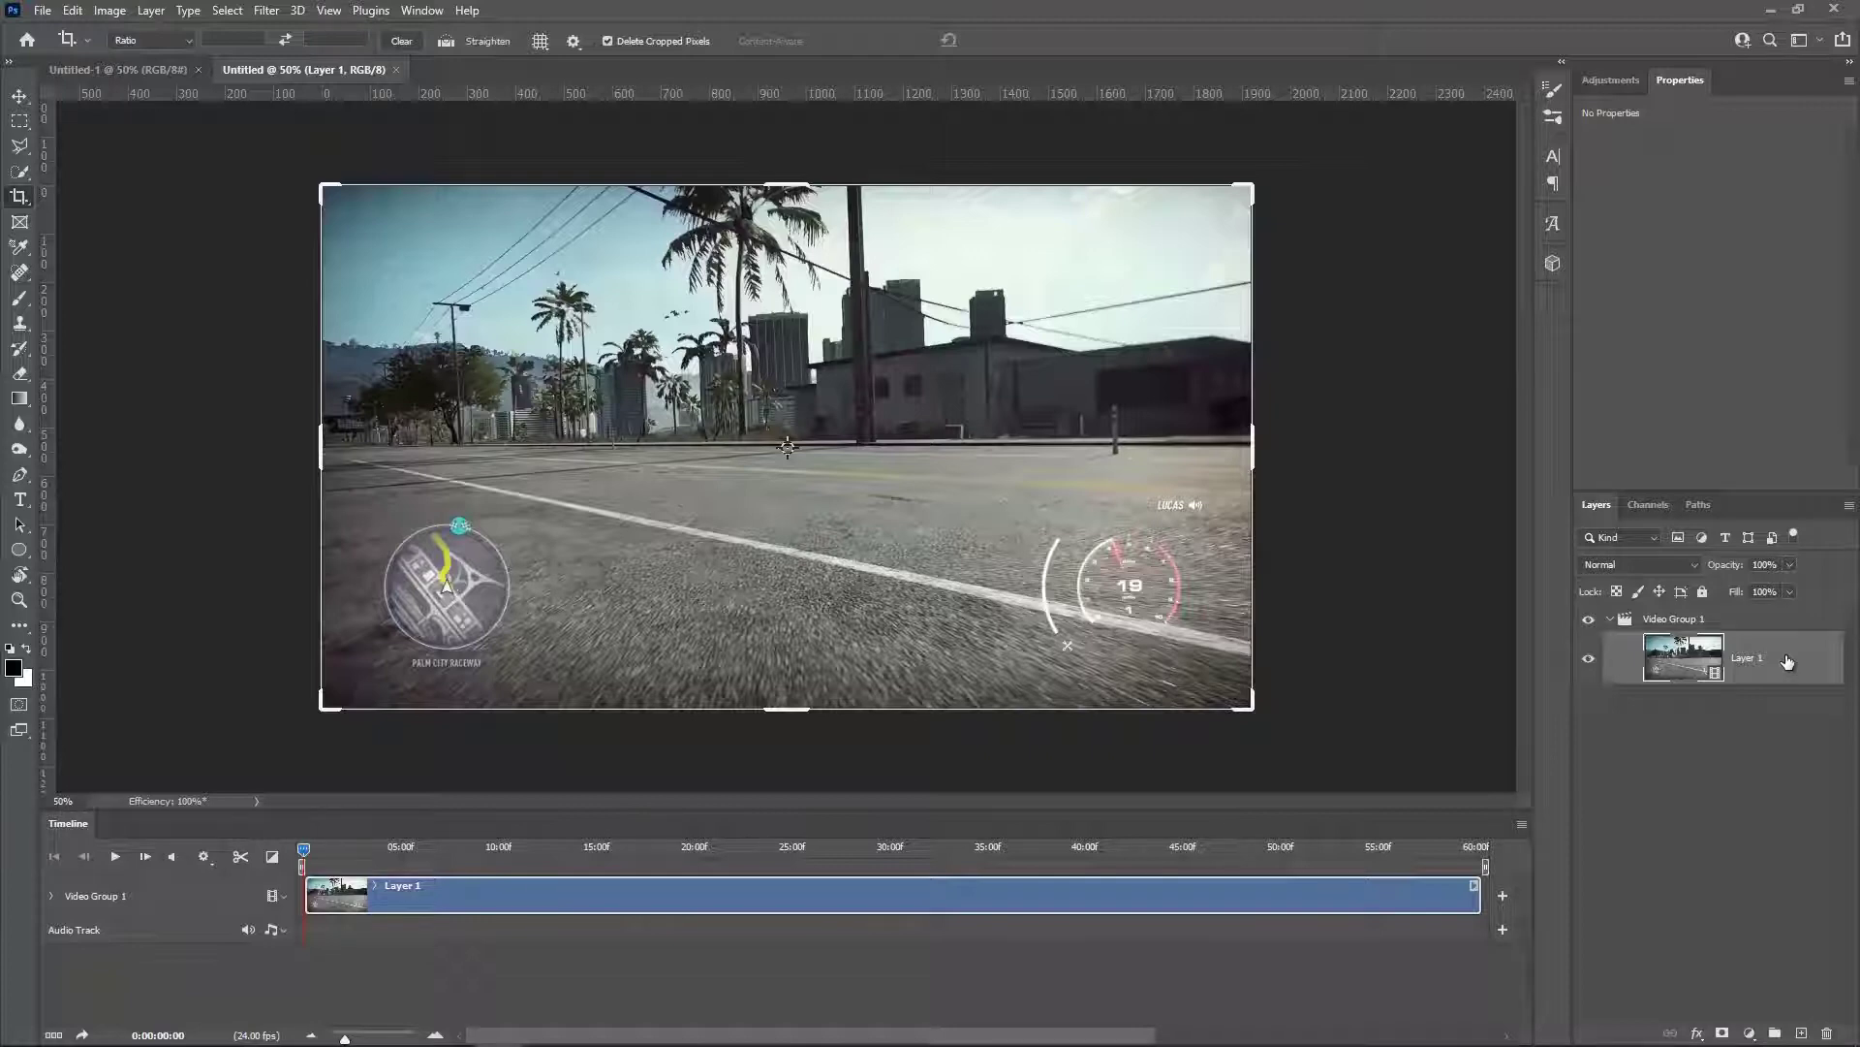
Step: Move the video layer out of Video Group 1 and delete the empty group
left_click_drag(1787, 659, 1788, 611)
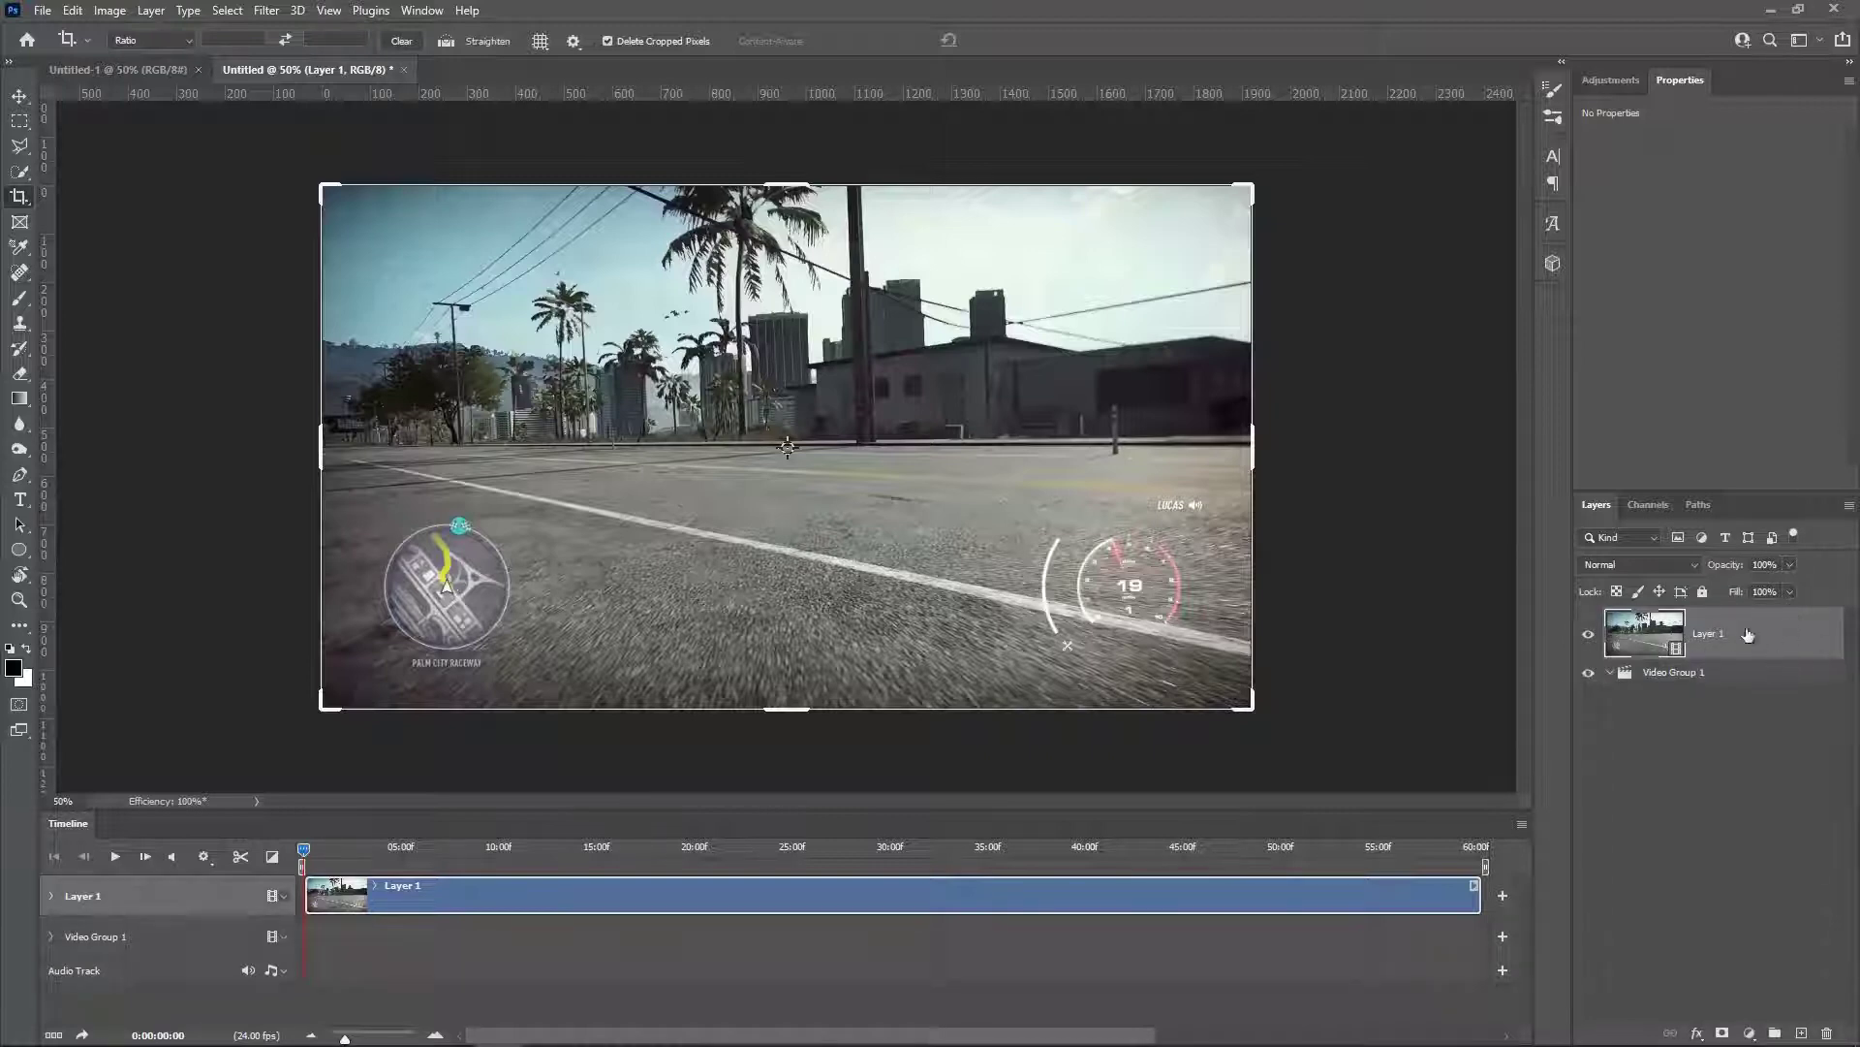
left_click_drag(1762, 677, 1825, 1016)
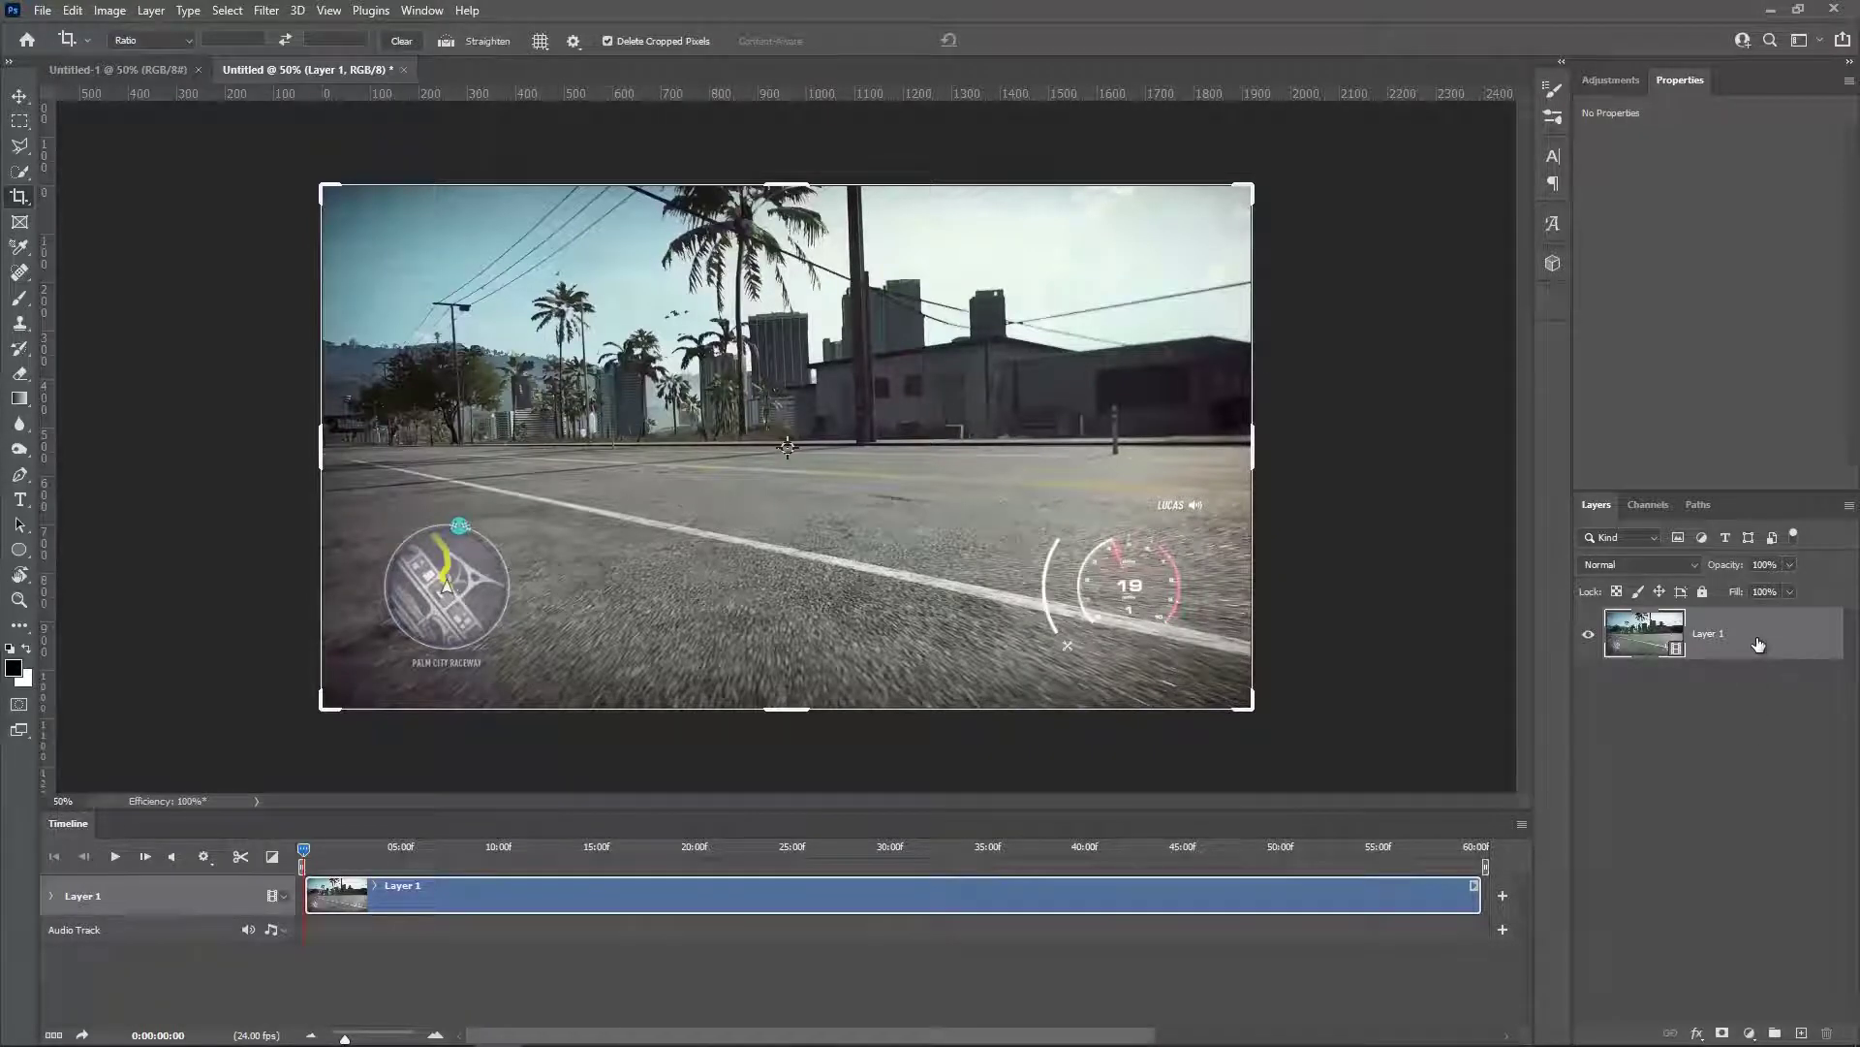
Step: Duplicate the video layer, then name the lower layer "blur" and the upper one "normal"
key("ctrl+j")
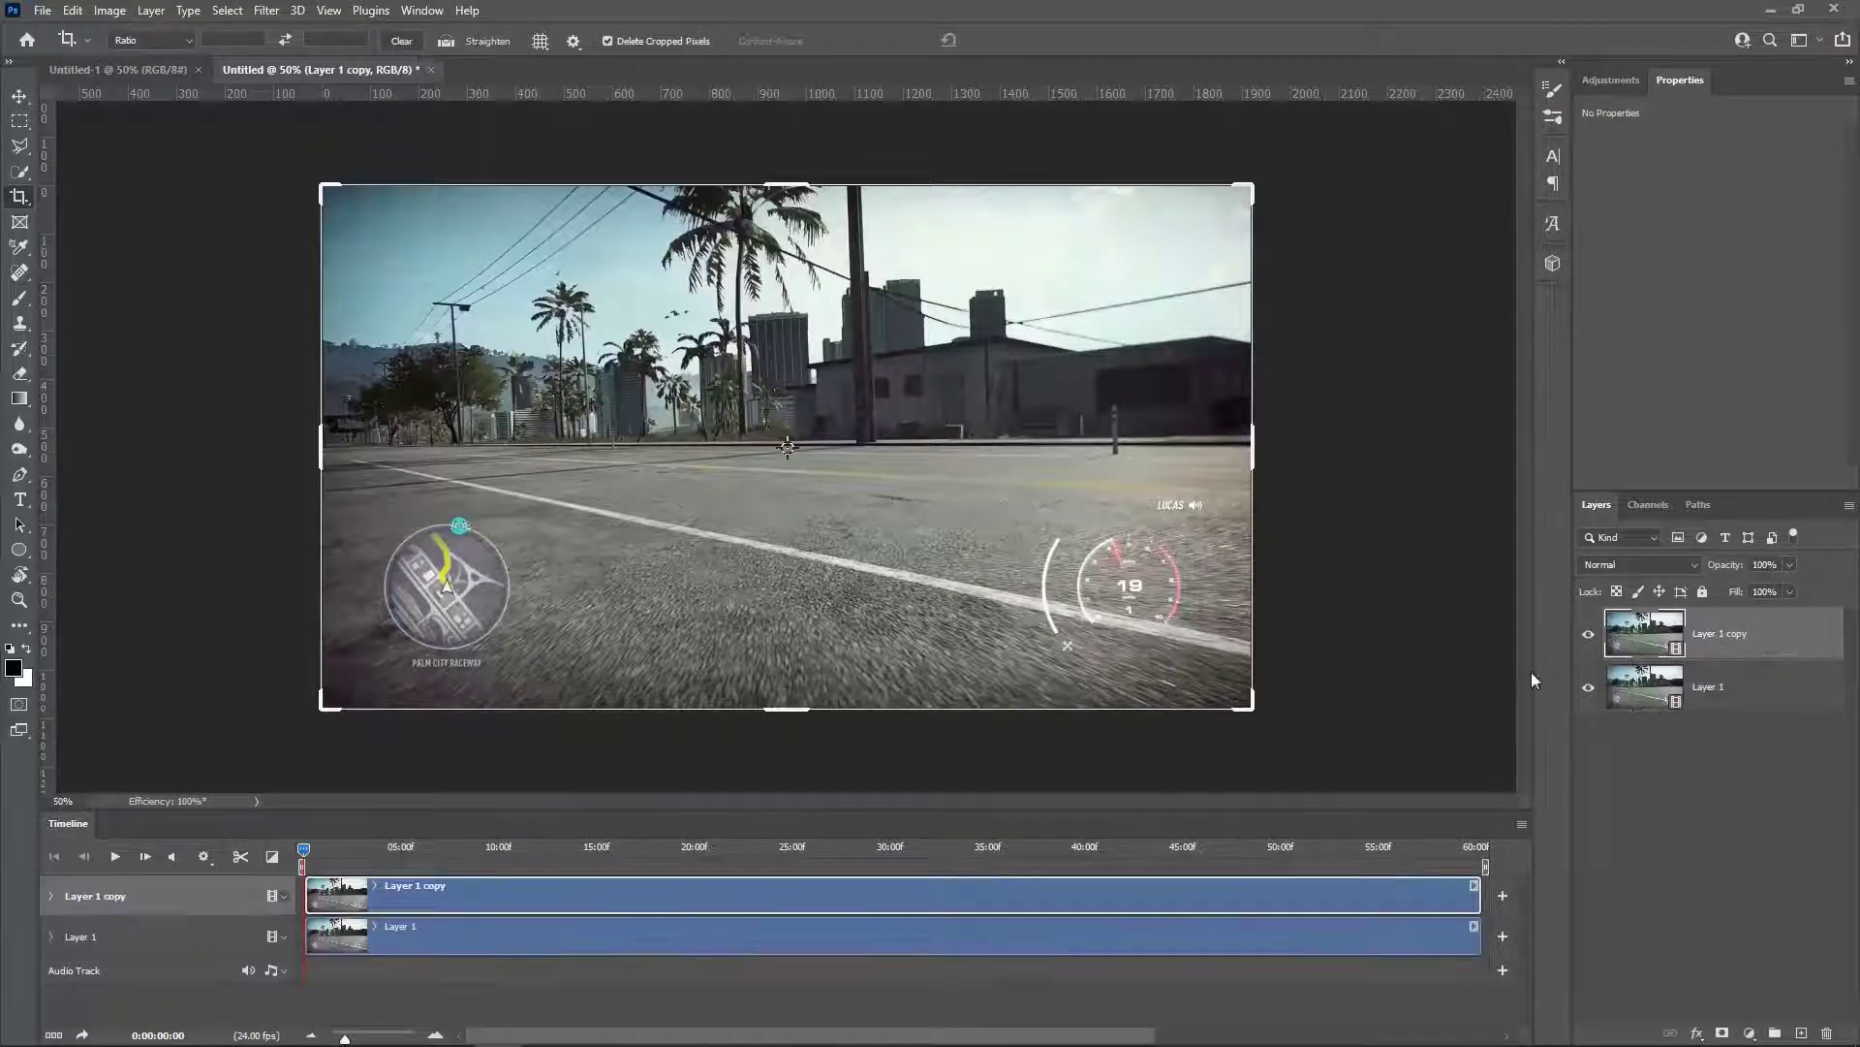
double_click(1715, 687)
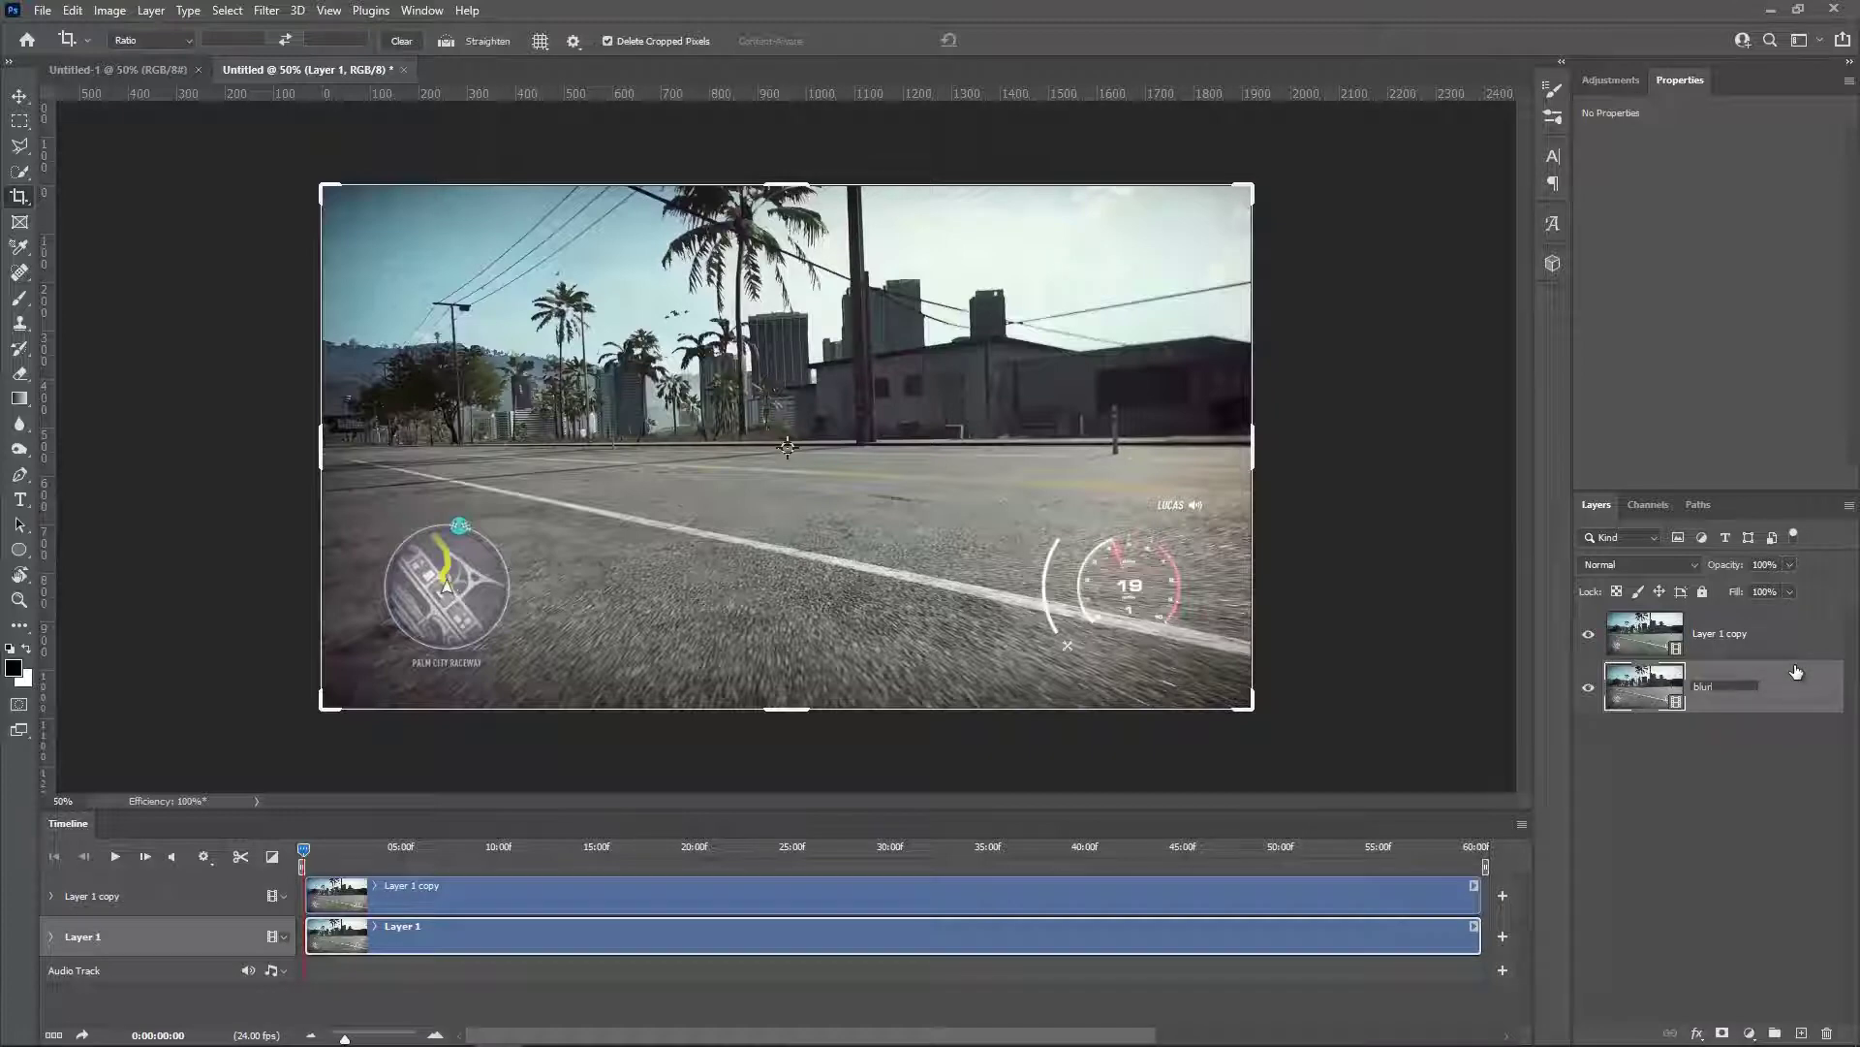
type("blur")
double_click(1720, 634)
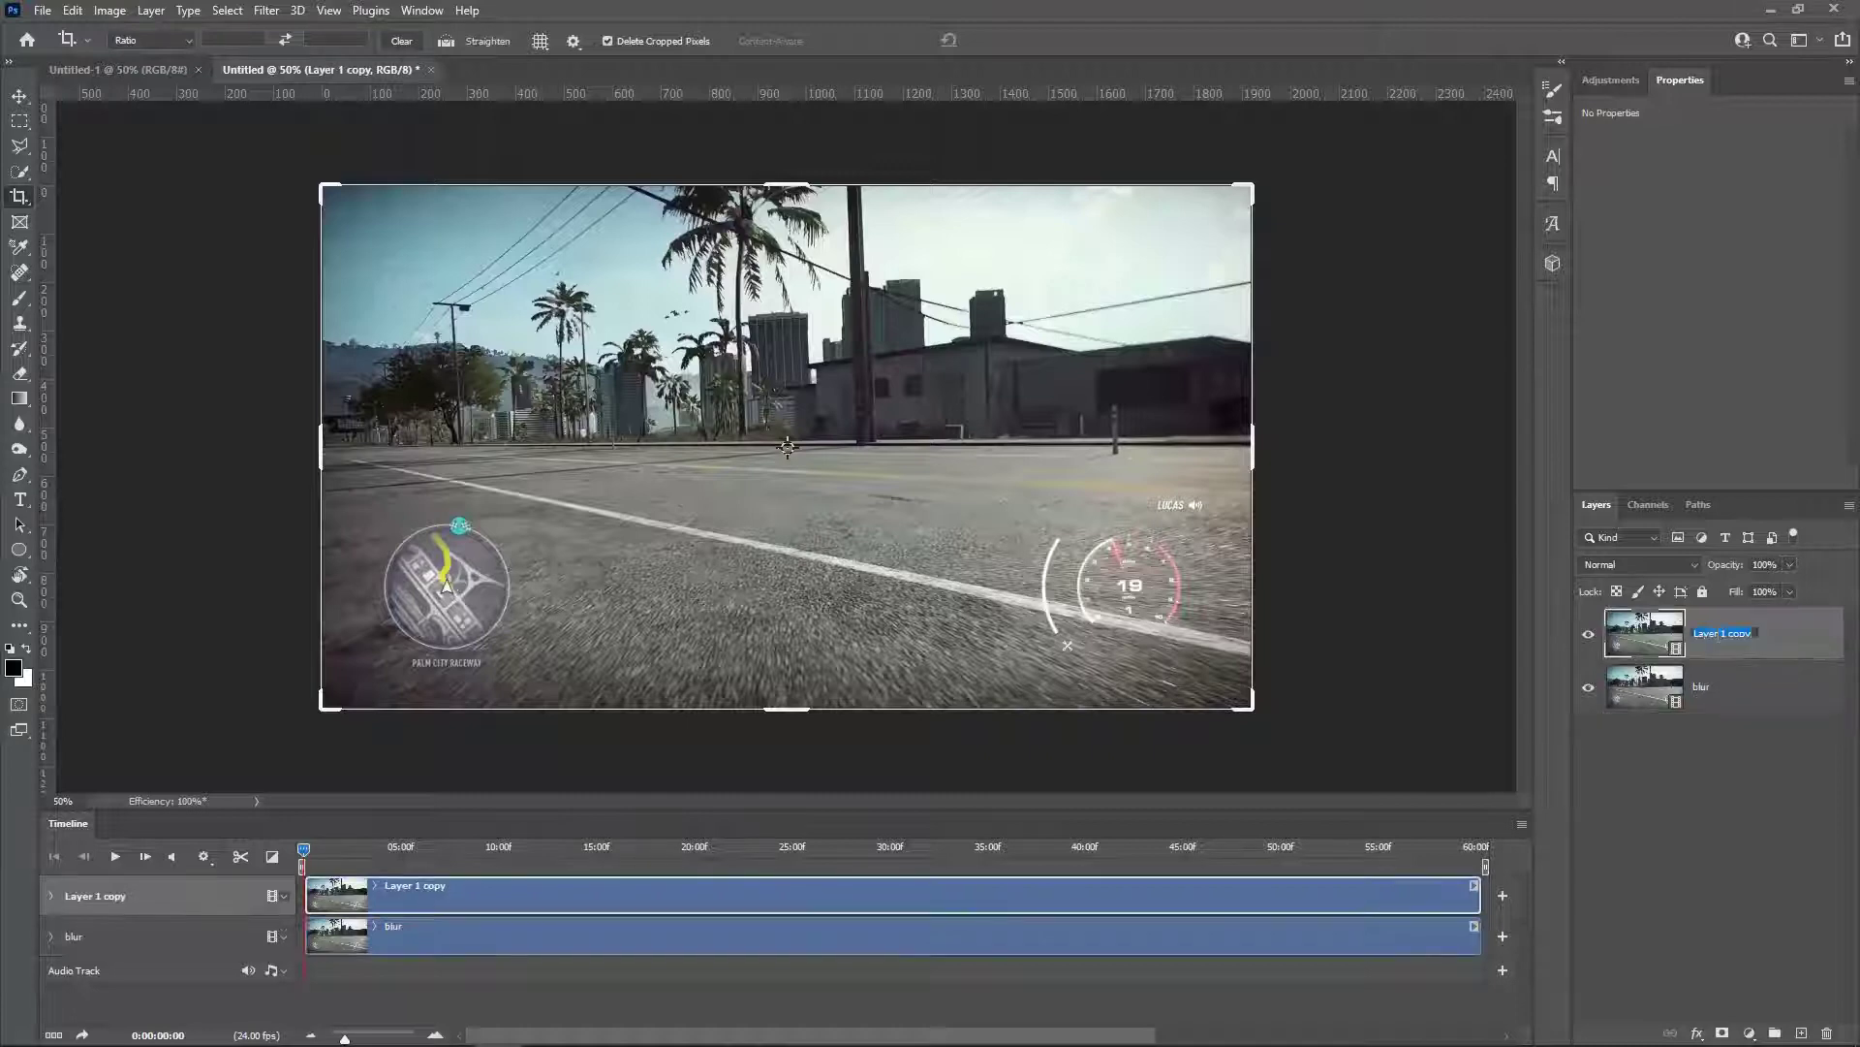
type("normal")
key("Return")
Step: Convert the blur and normal video layers into separate smart objects
left_click(1741, 691)
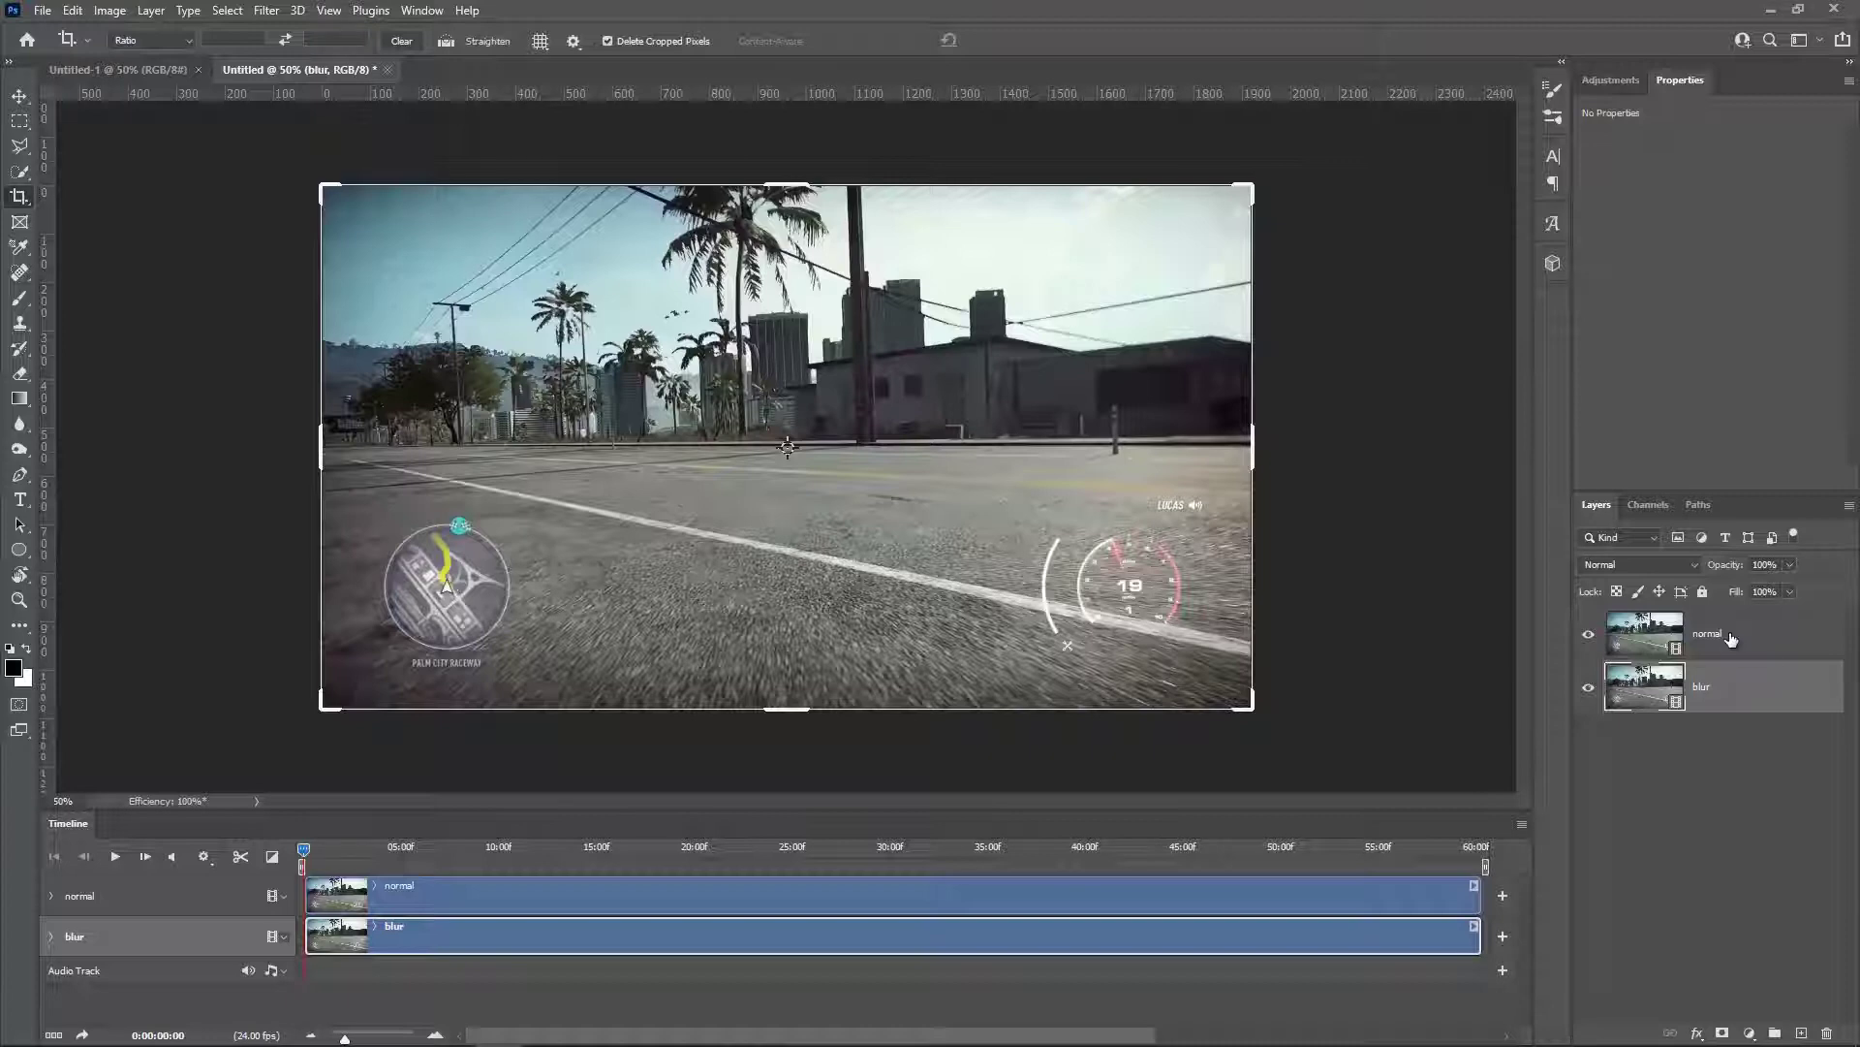
right_click(1744, 689)
left_click(1689, 206)
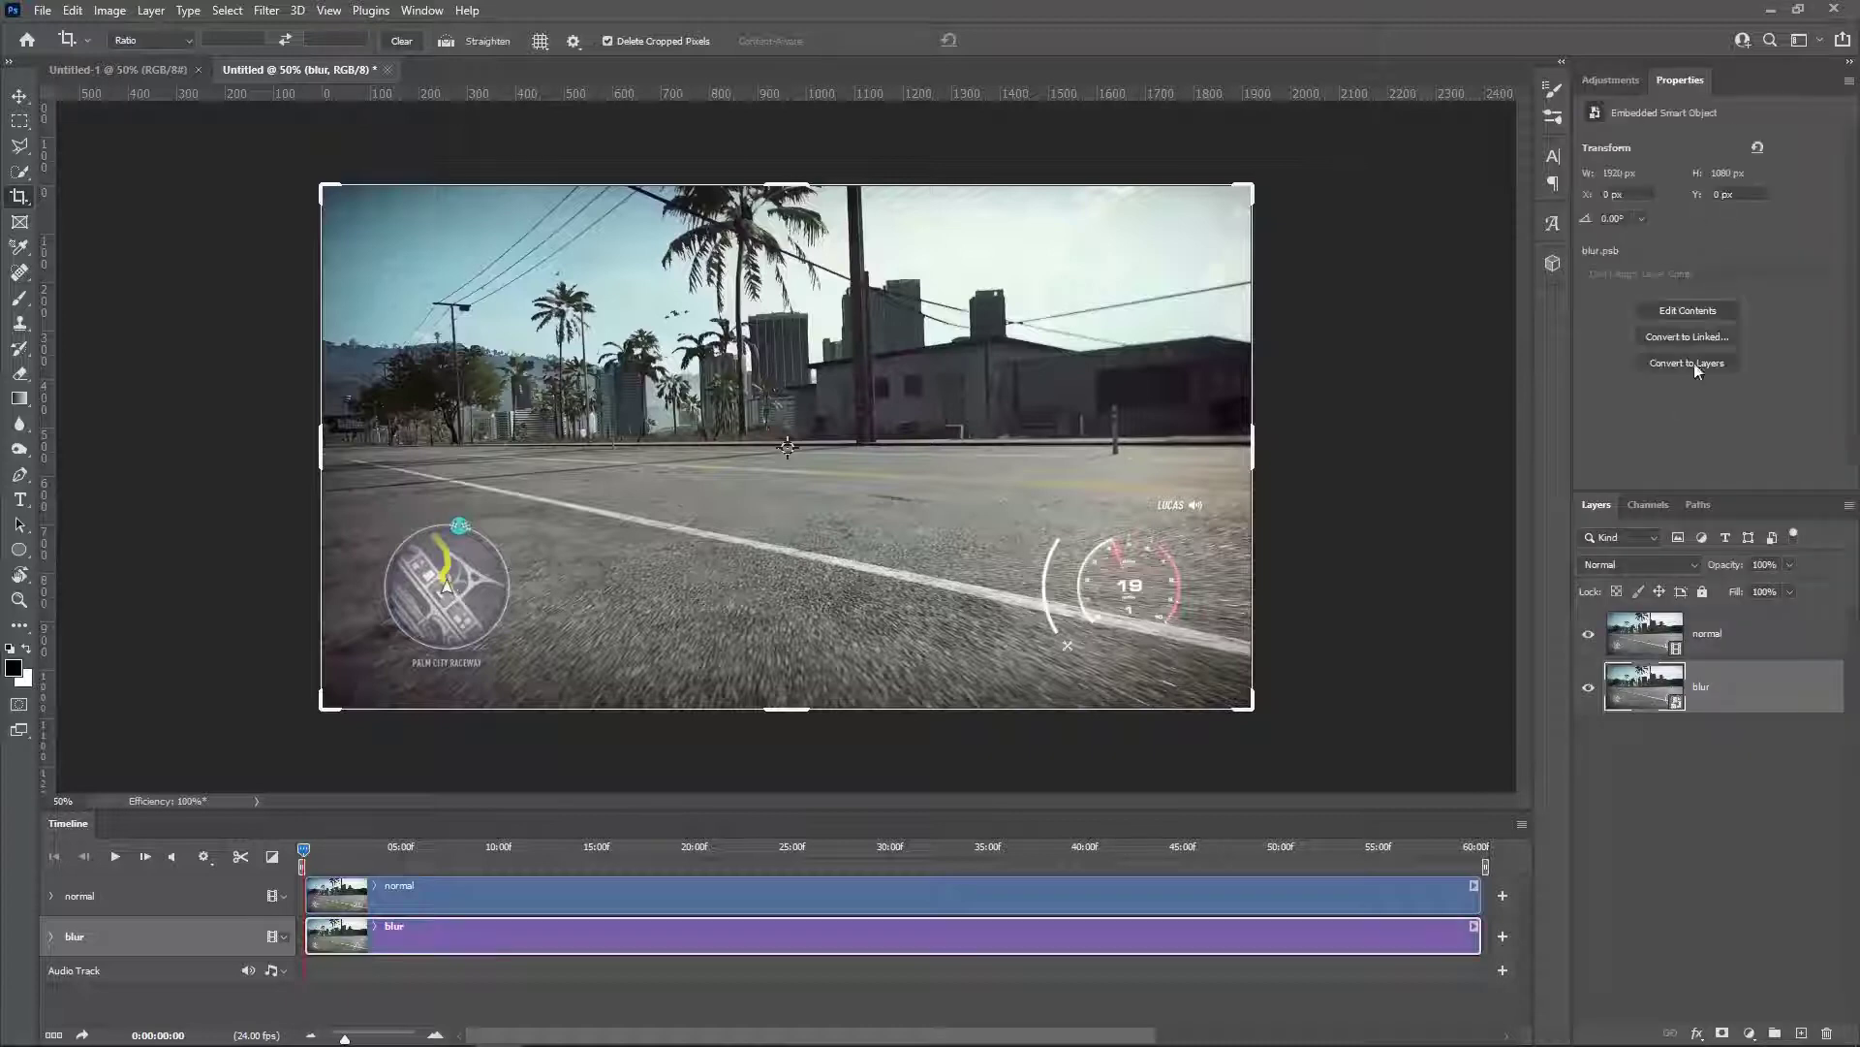
left_click(1754, 631)
right_click(1754, 632)
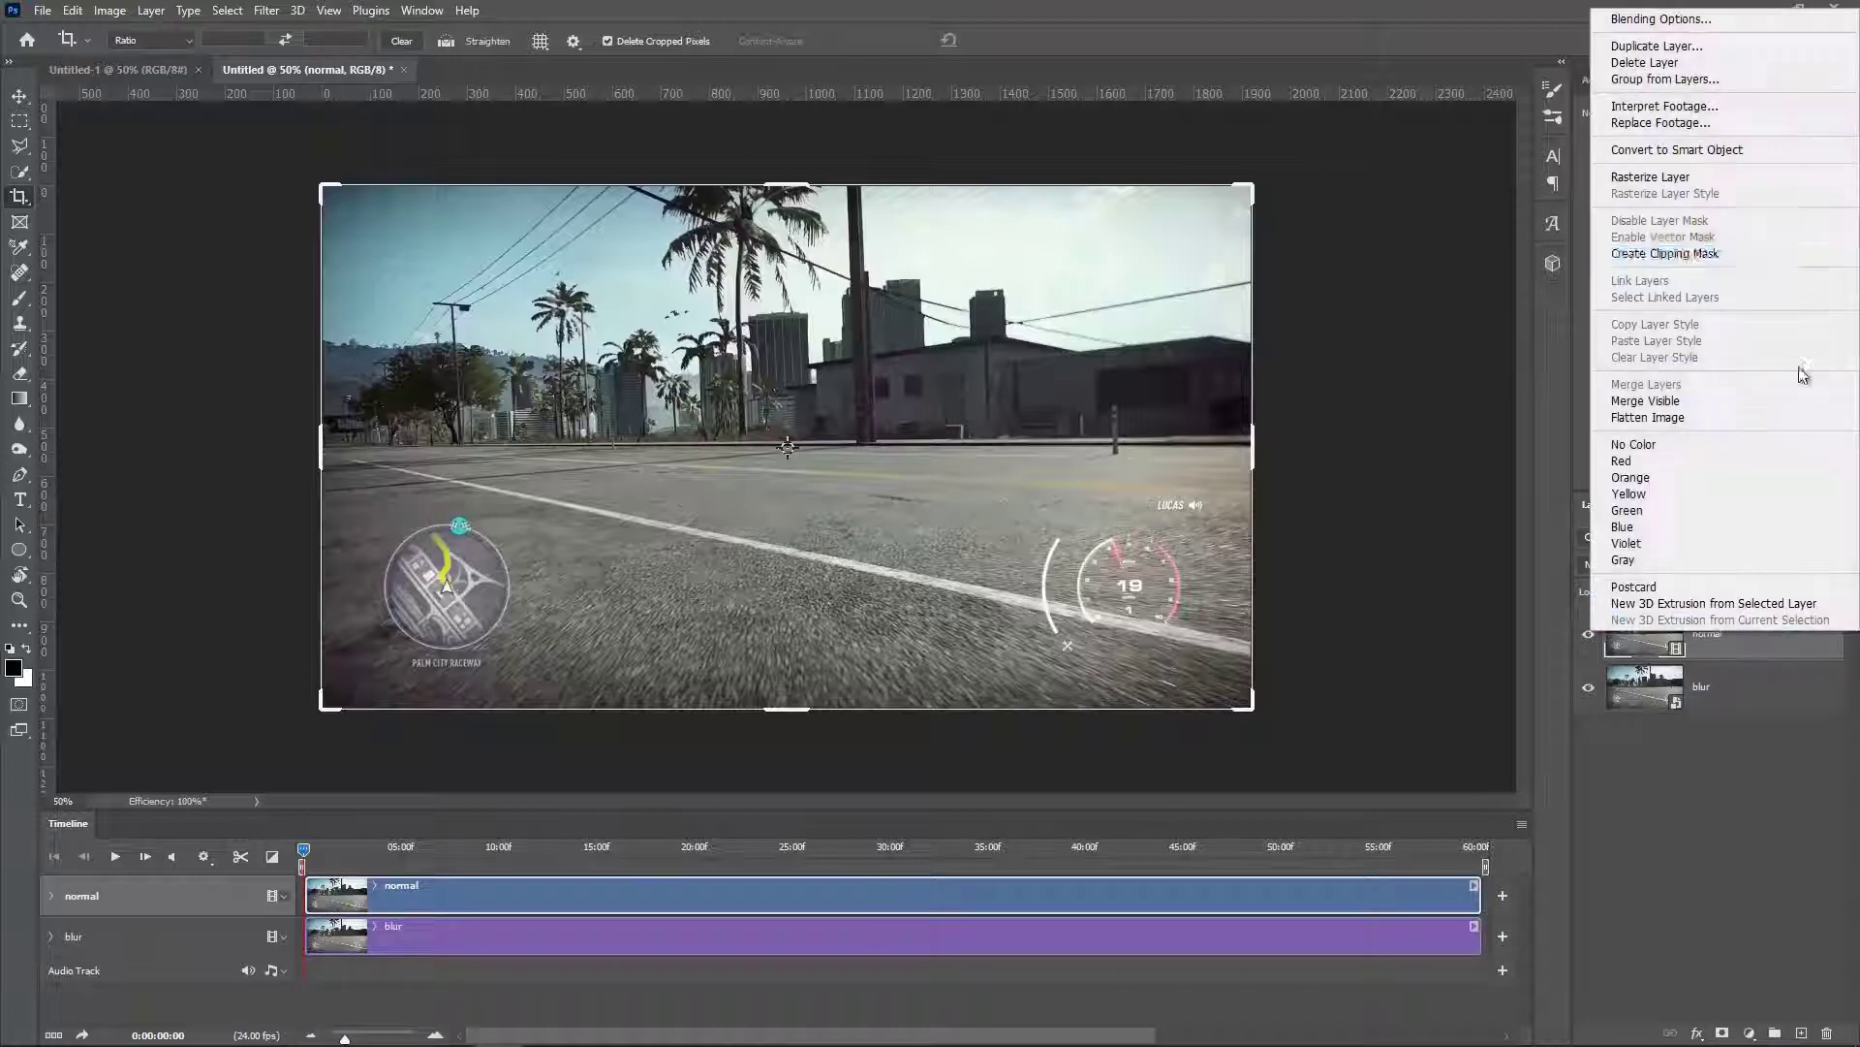
left_click(1725, 153)
Step: With the normal layer hidden, apply a Gaussian Blur with a radius of 9.6 pixels to the blur layer
left_click(1739, 686)
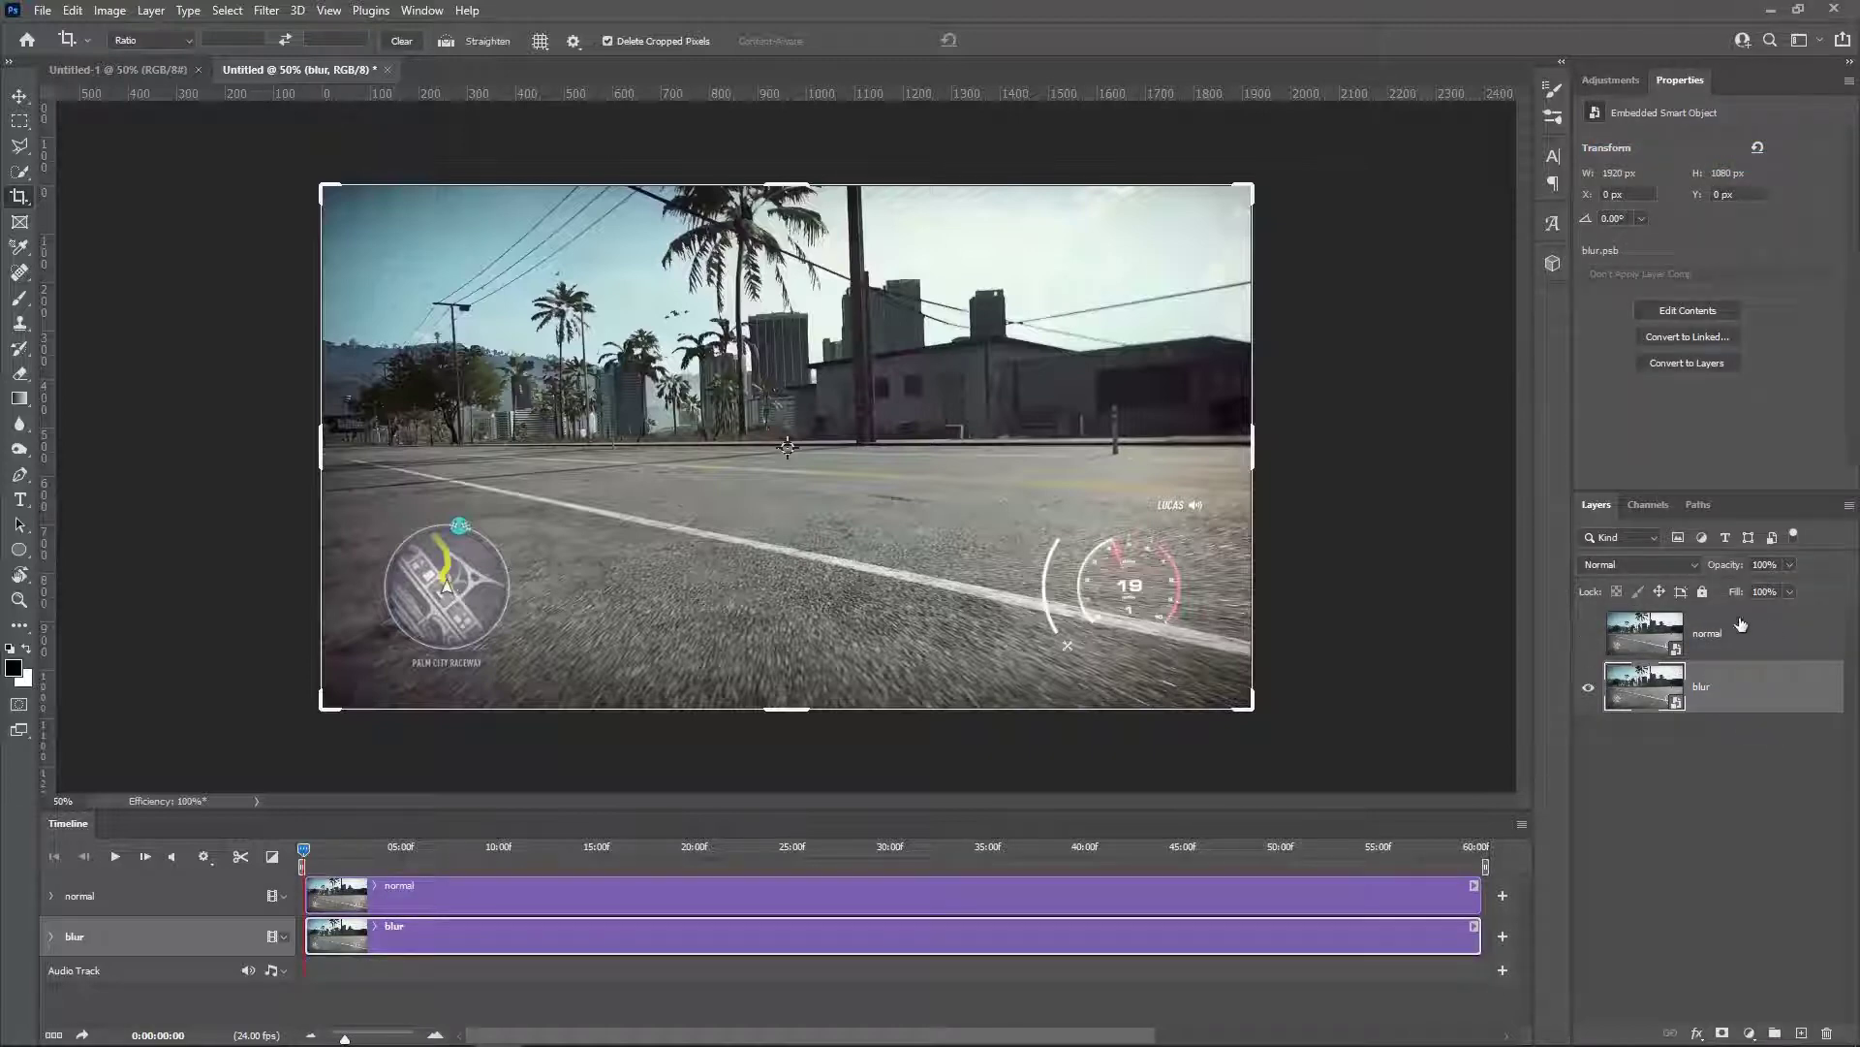
left_click(267, 11)
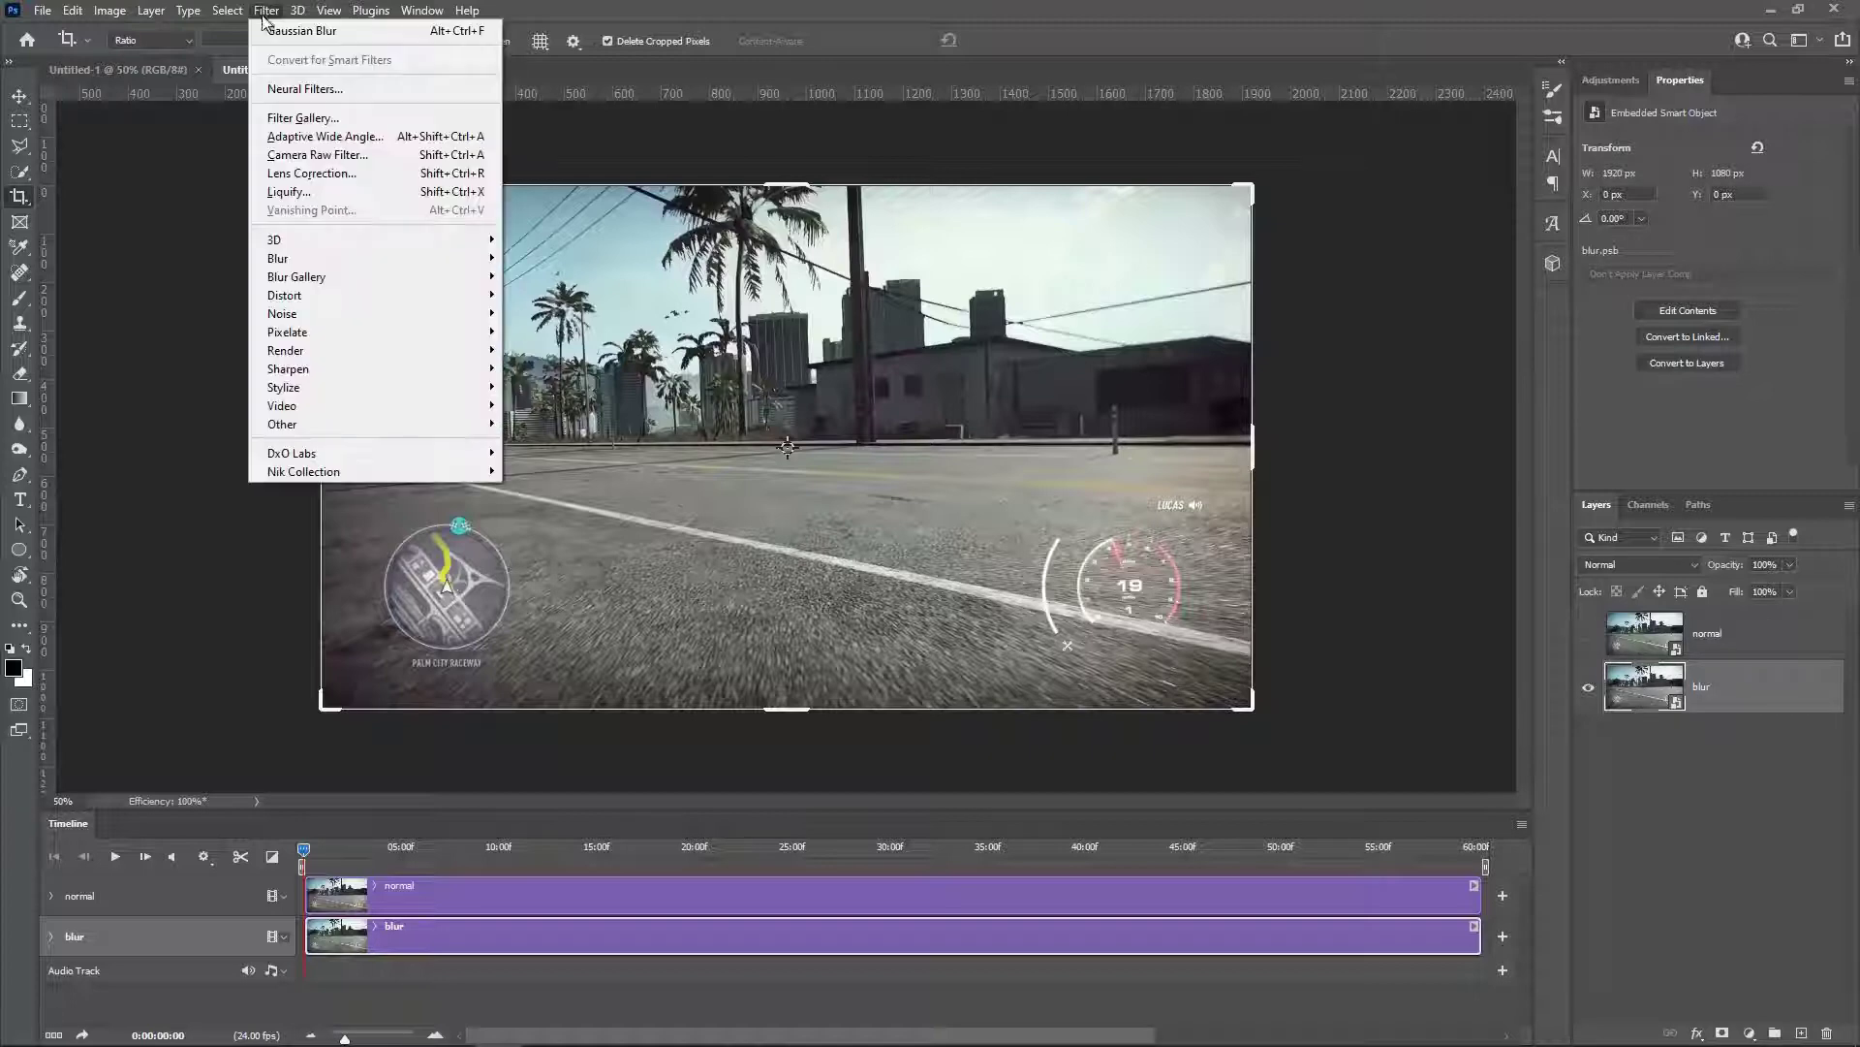
mouse_move(354, 260)
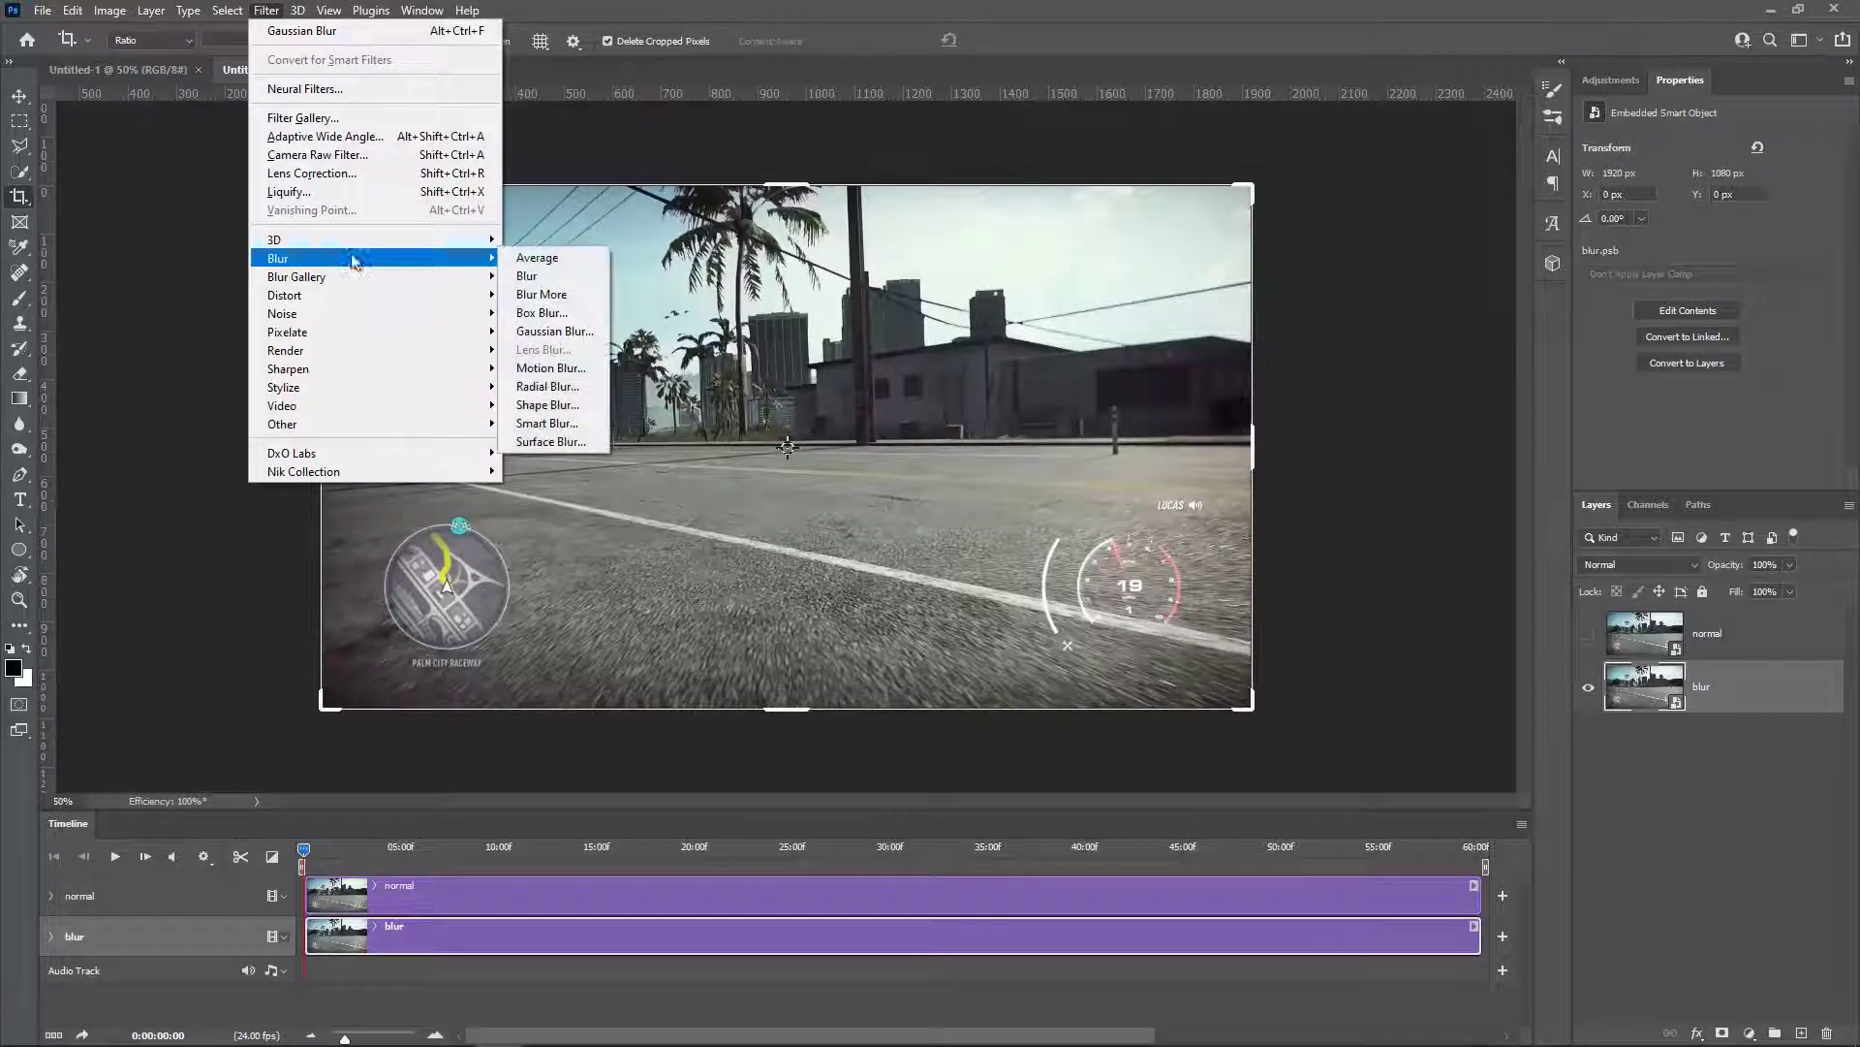
left_click(562, 331)
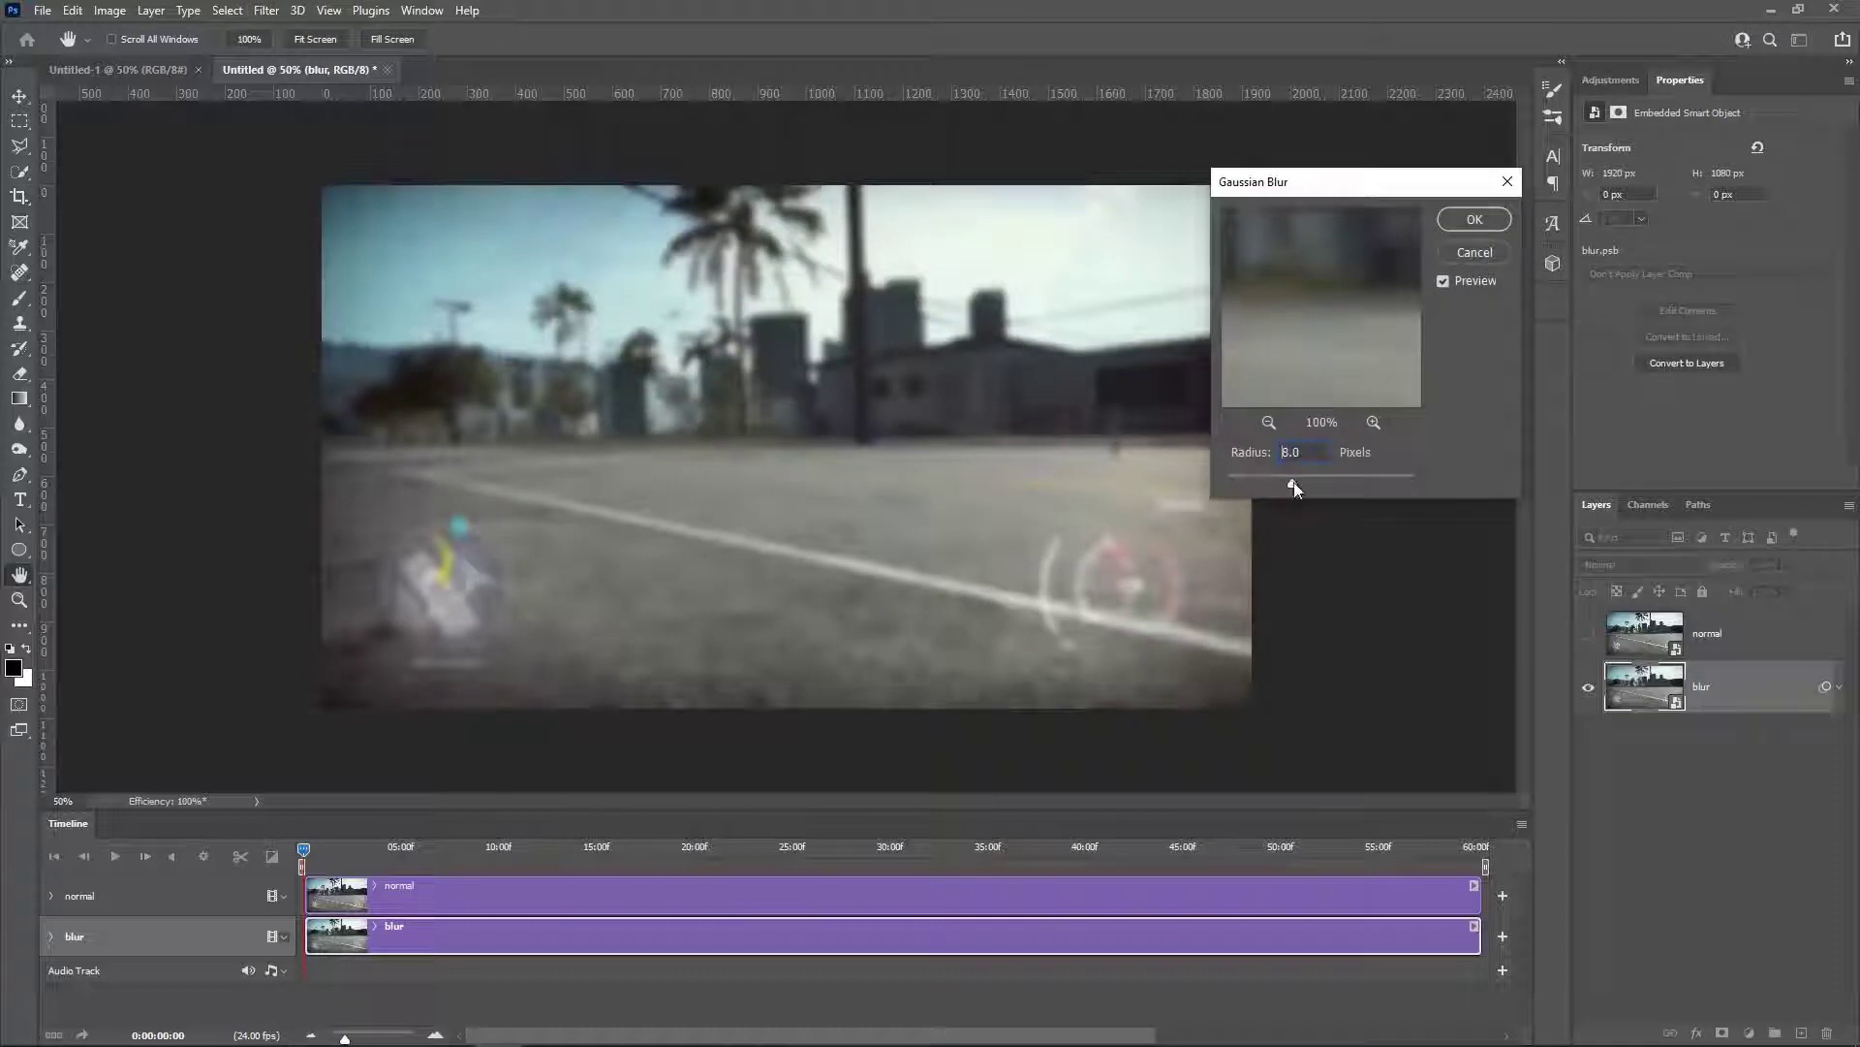
mouse_move(1288, 482)
left_mouse_down()
mouse_move(1361, 491)
mouse_move(1244, 469)
mouse_move(1288, 487)
left_mouse_up()
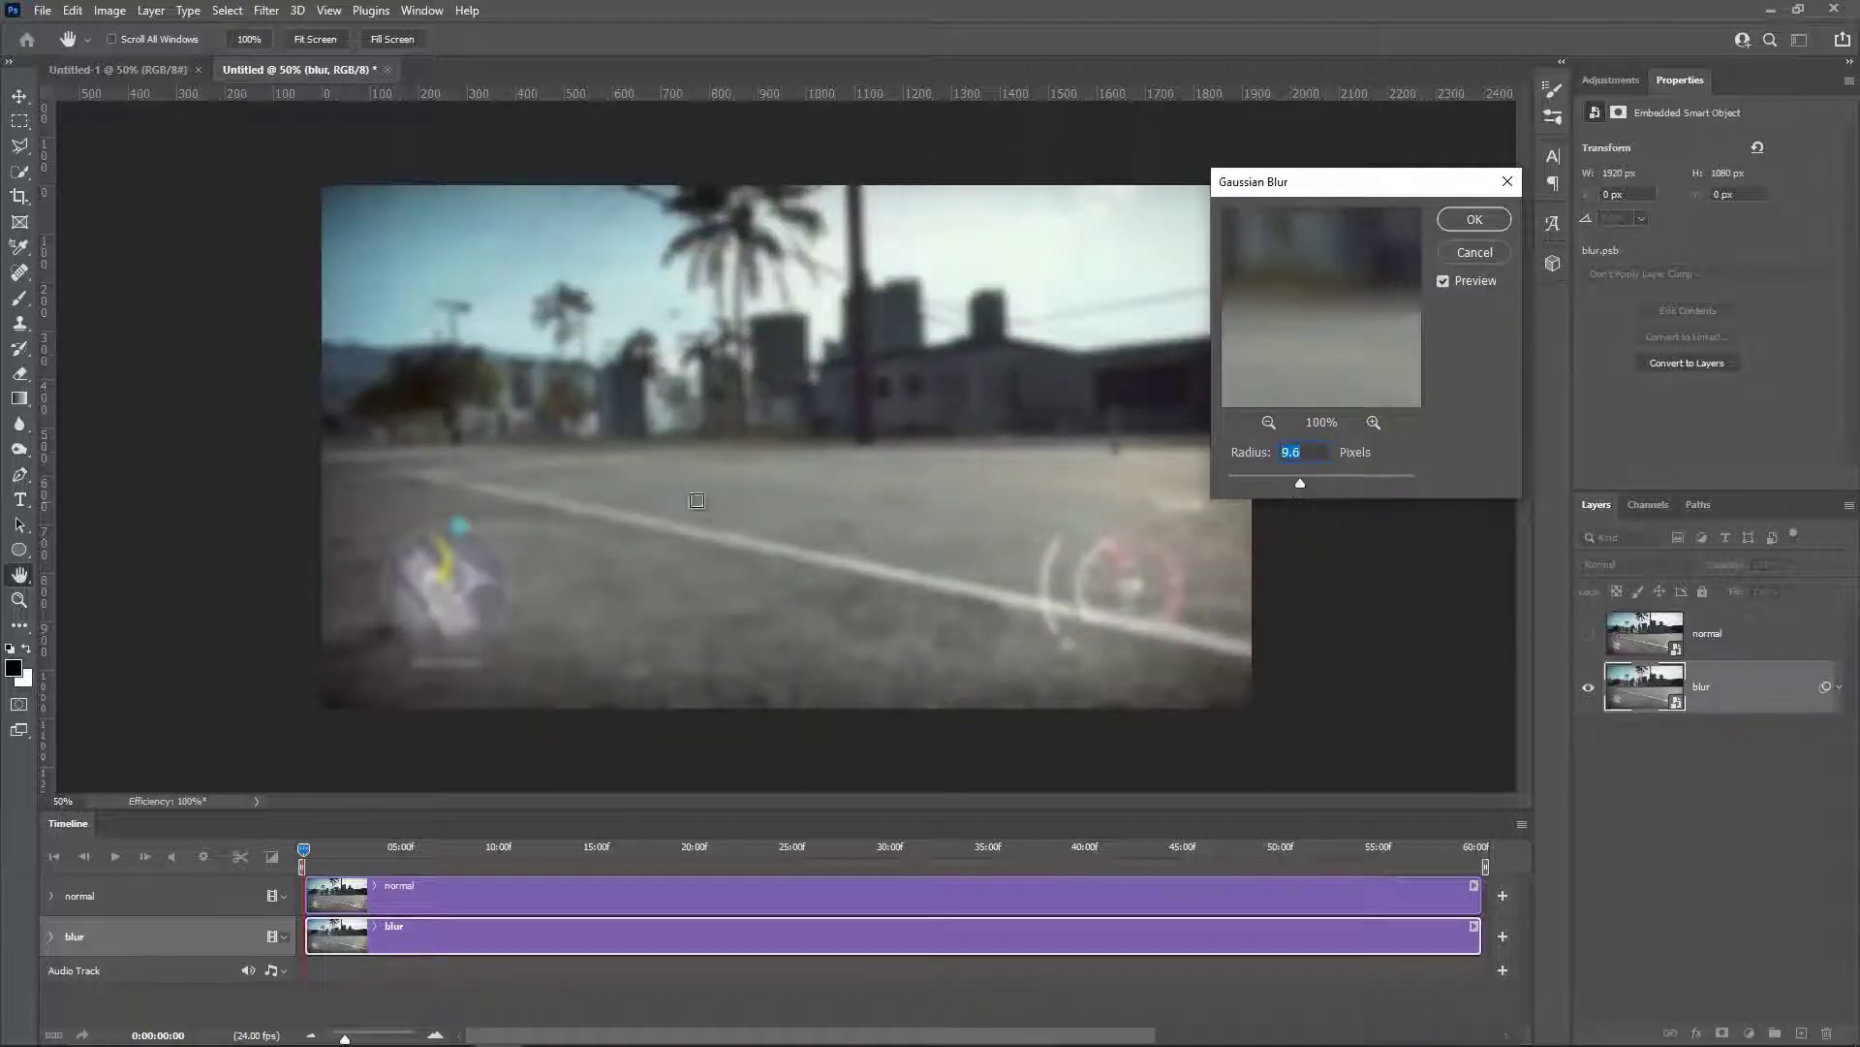
left_click(1474, 219)
key("c")
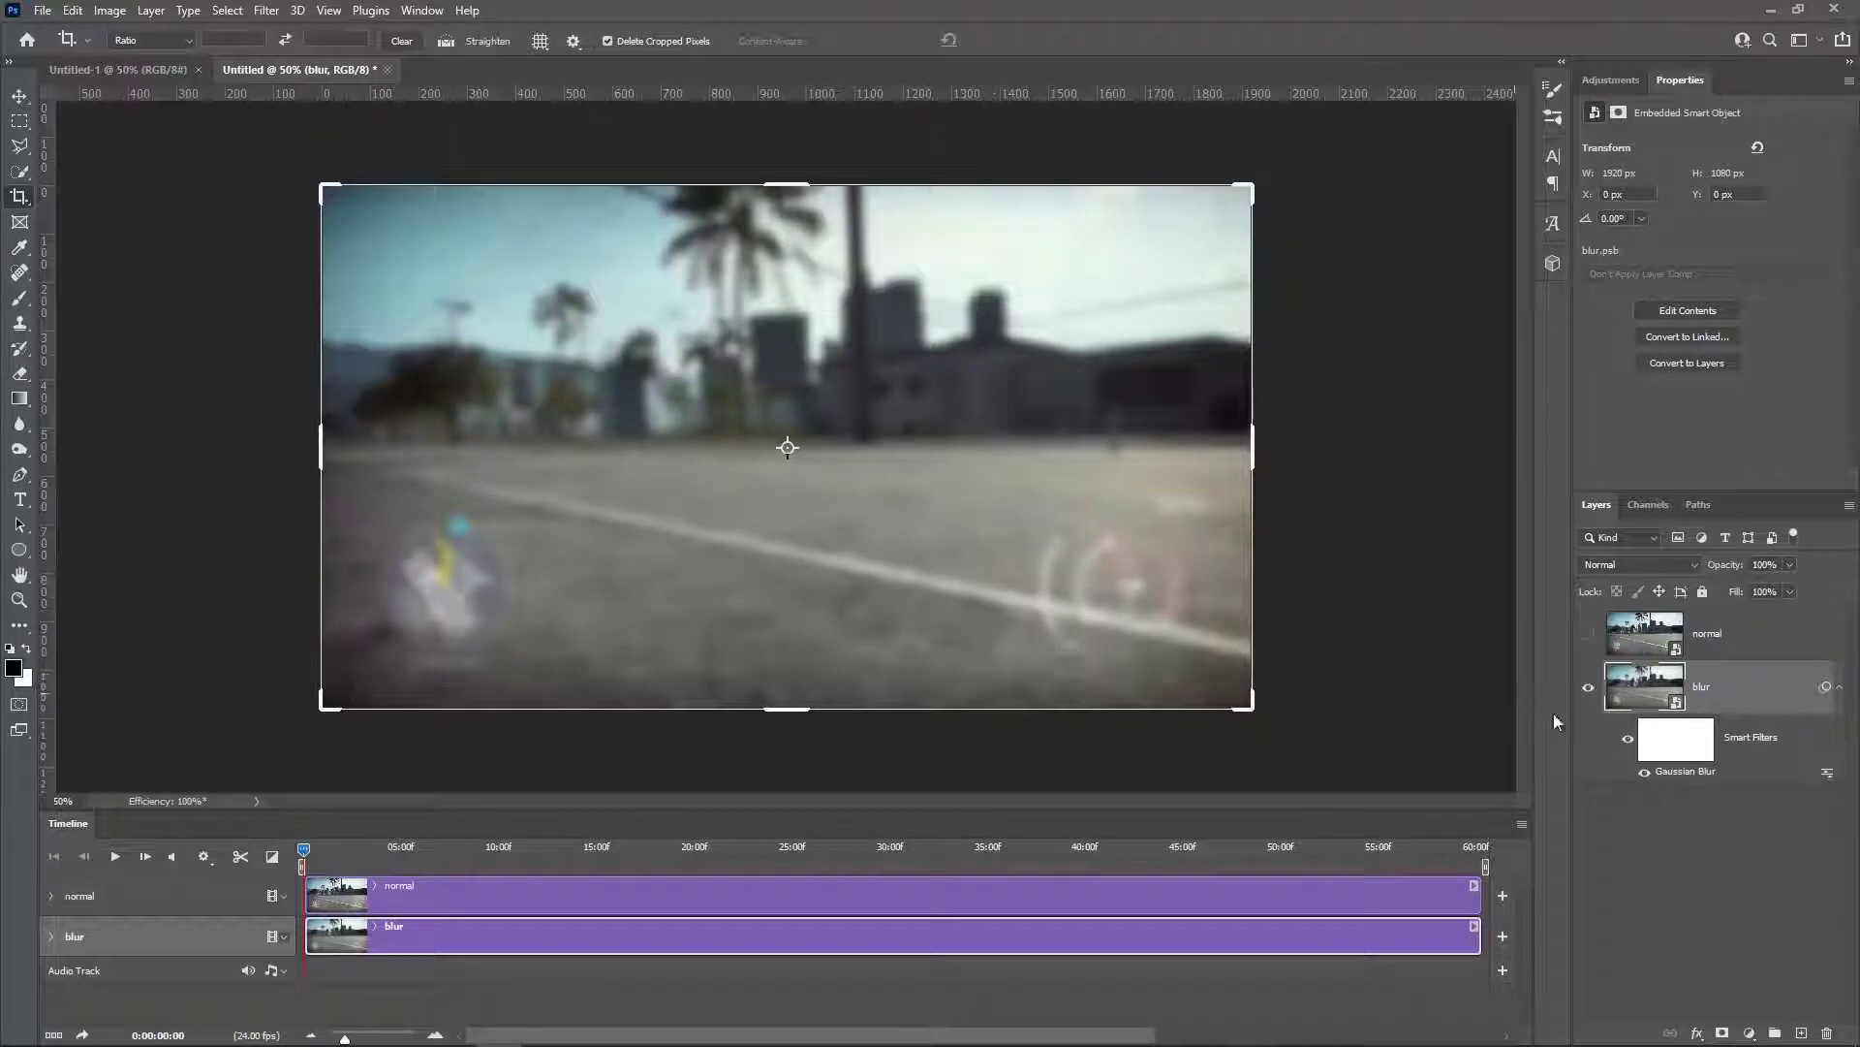
Step: Show the normal layer again and scale it proportionally about its centre to 55.20%
left_click(1589, 636)
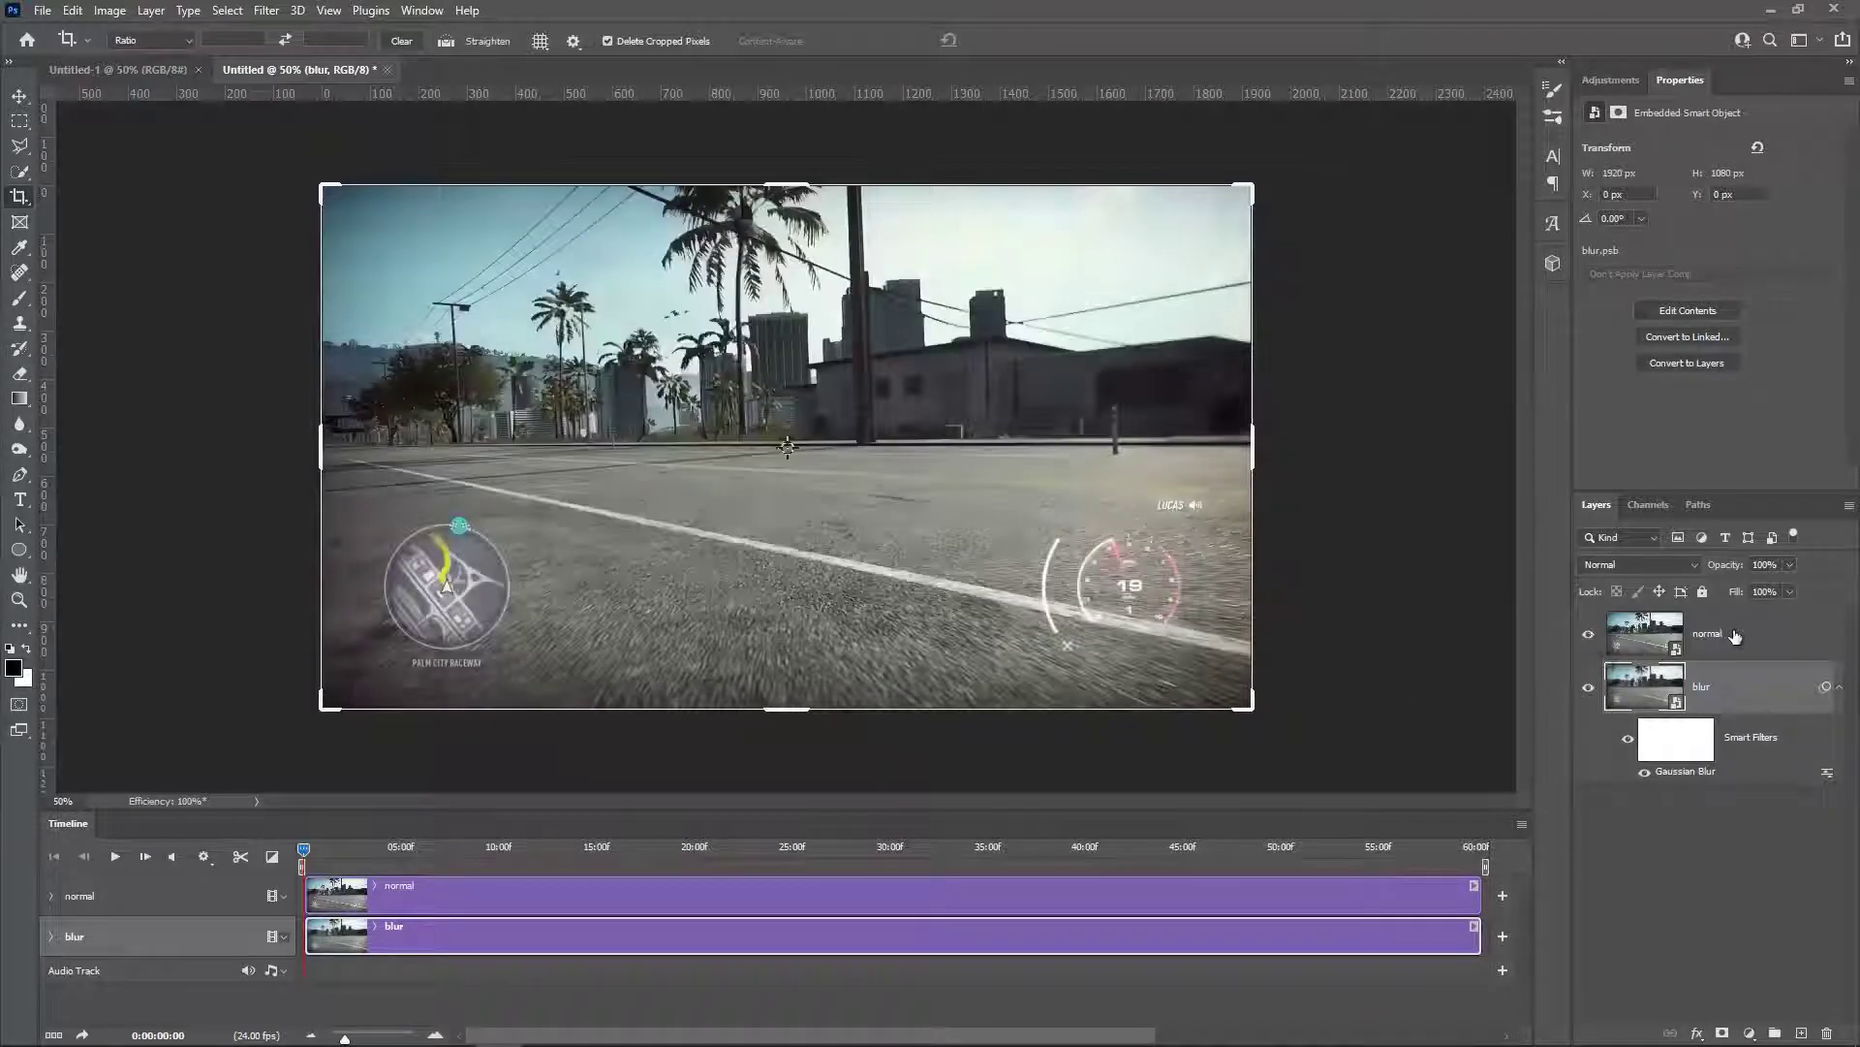
left_click(1647, 633)
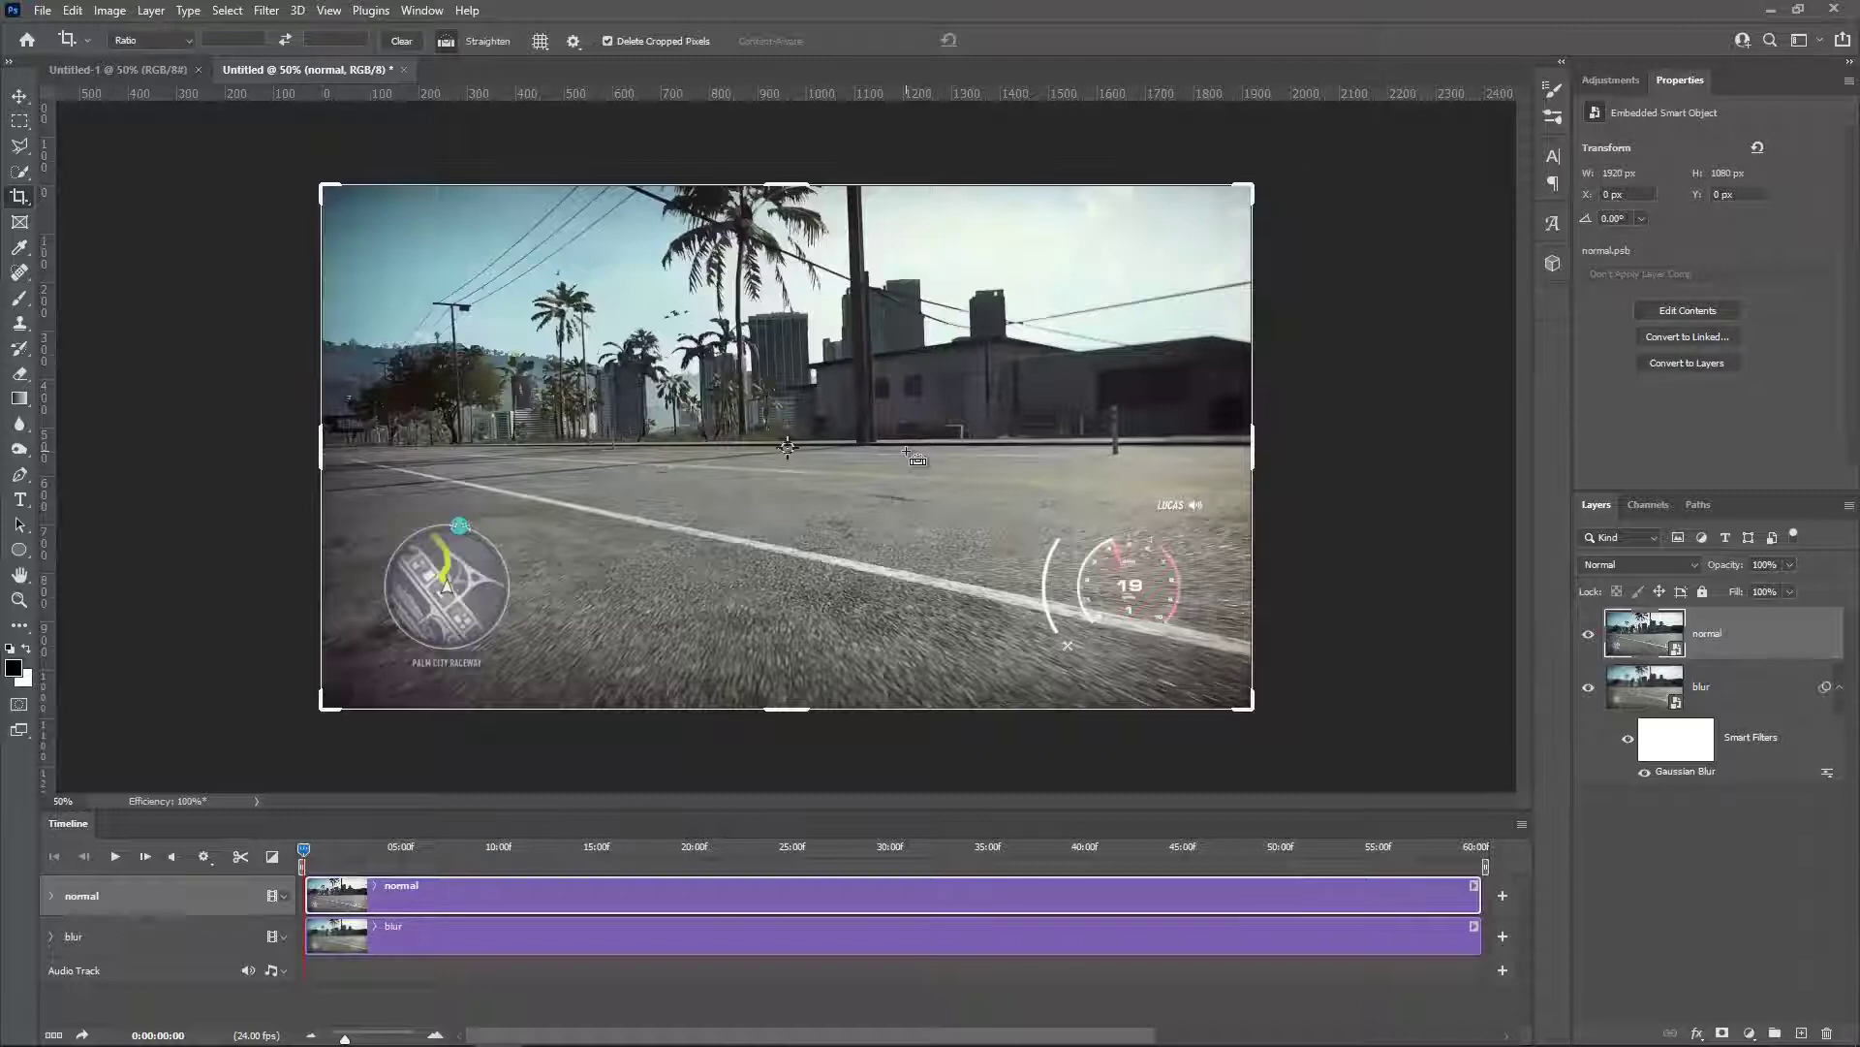
key("ctrl+t")
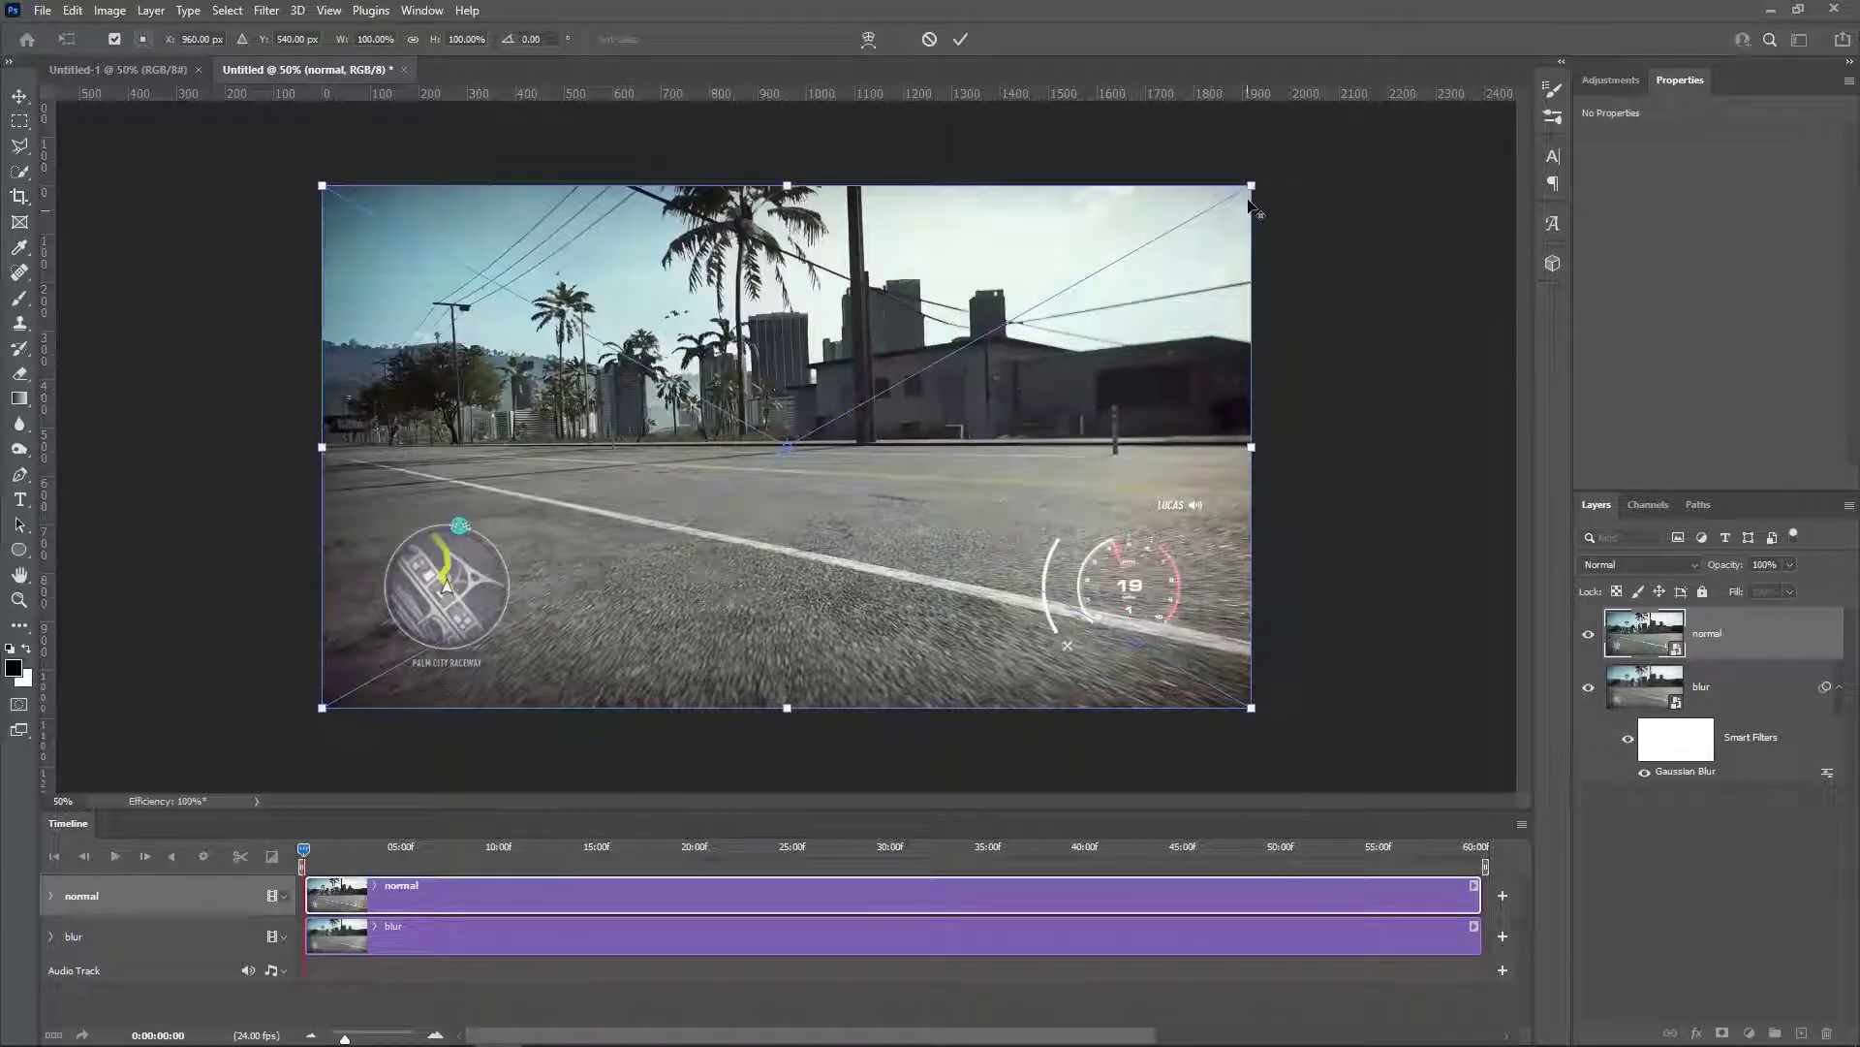
left_click_drag(1252, 185, 1054, 317)
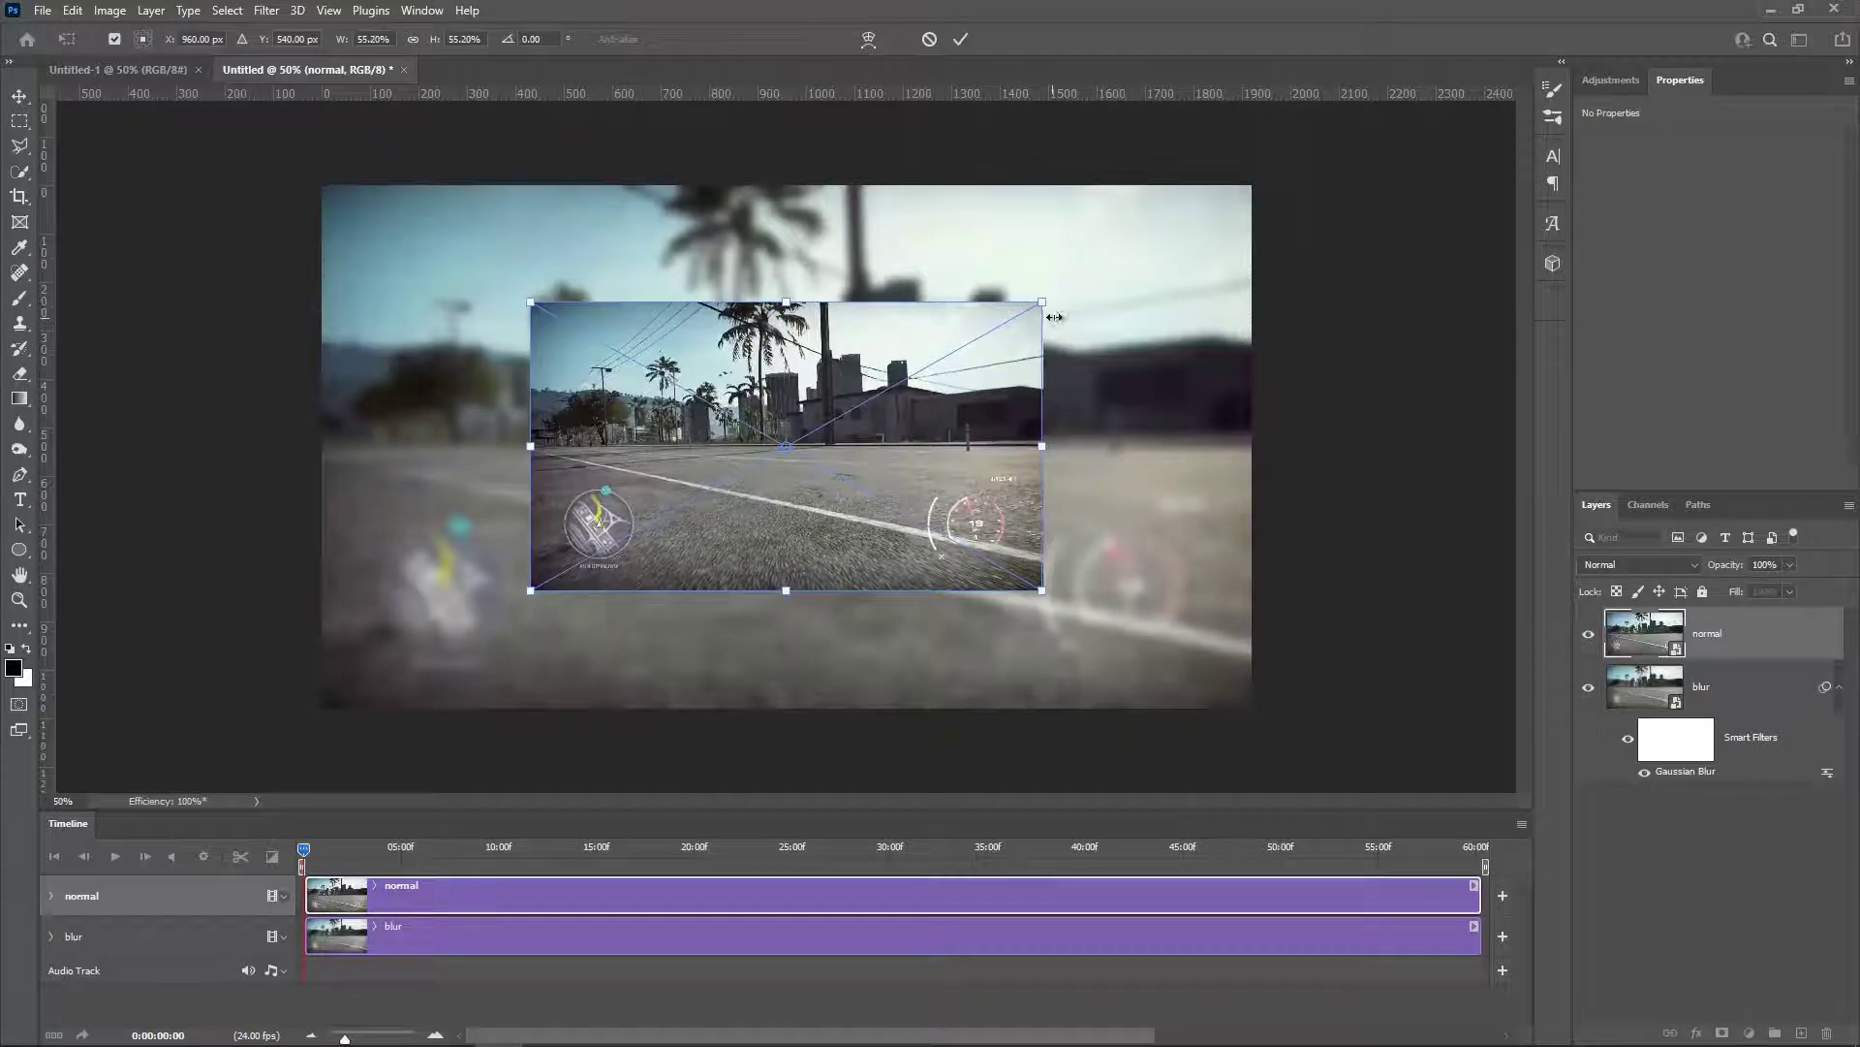
left_click(962, 40)
key("c")
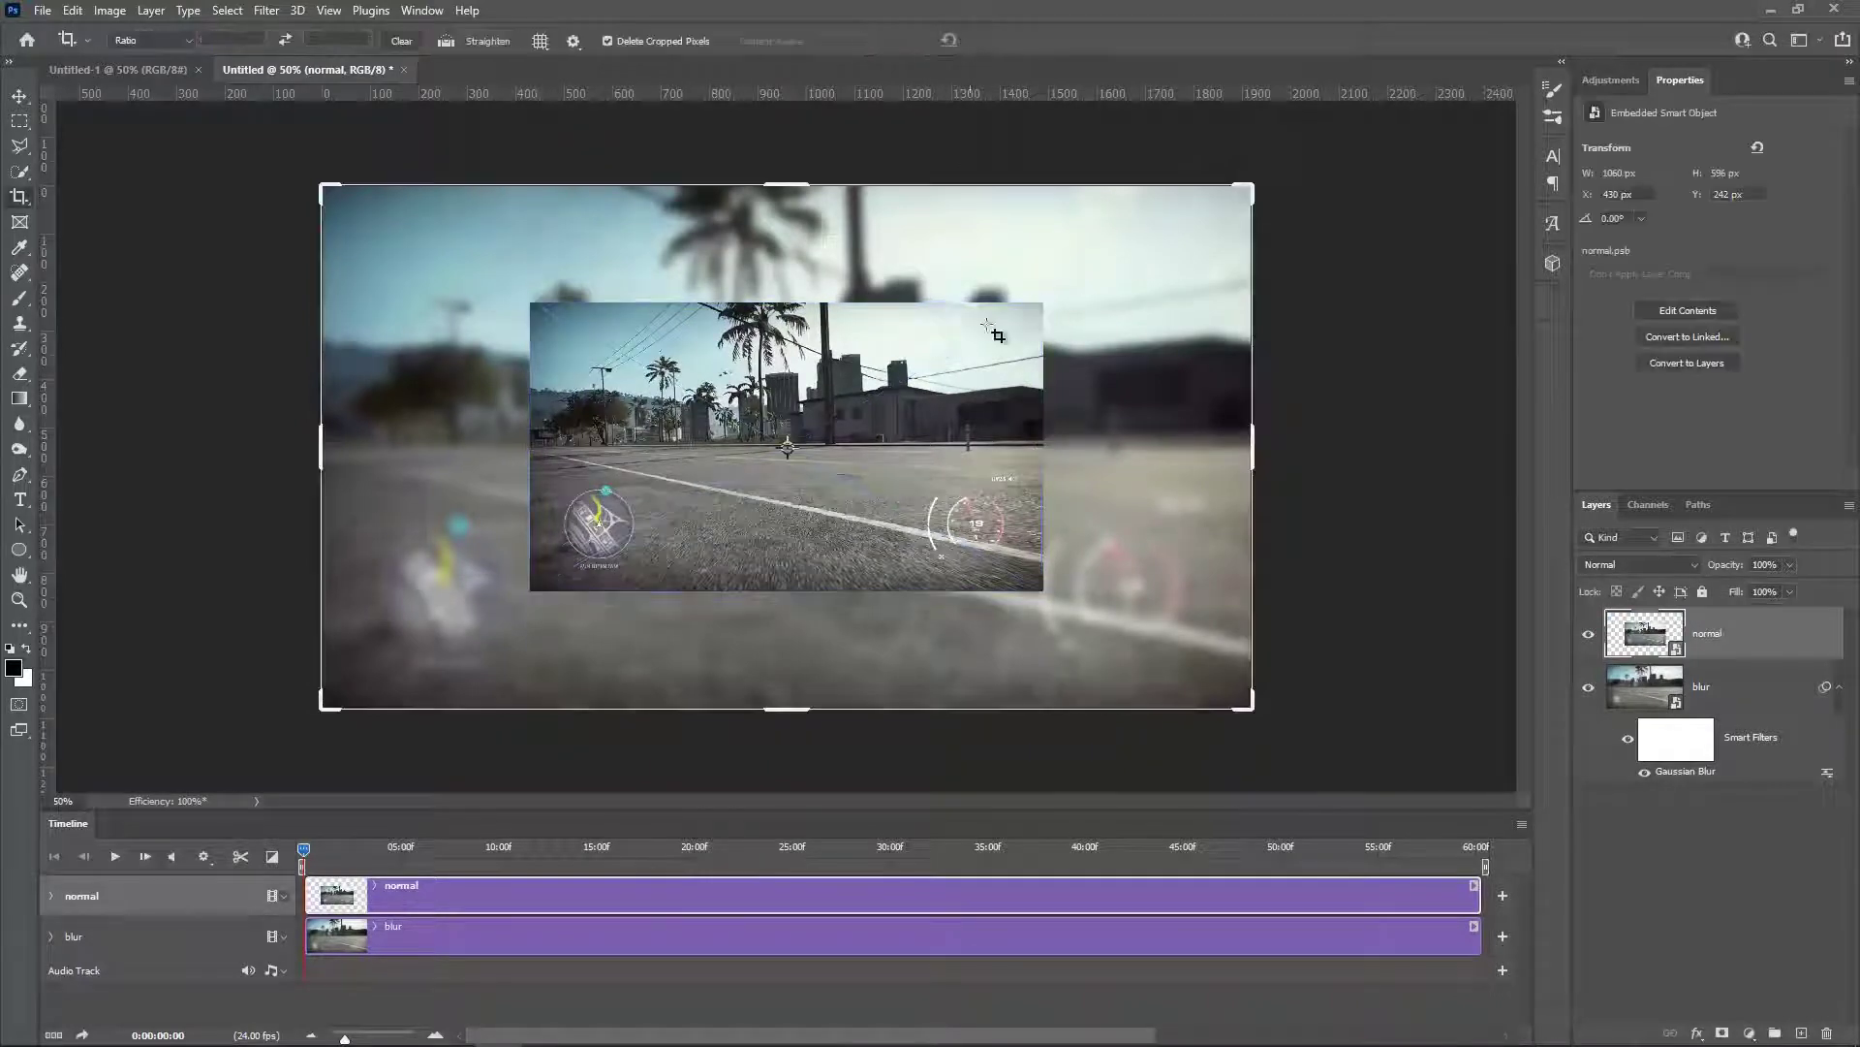
Step: Add a new empty layer above the normal layer and name it "bar"
scroll(890, 598, "up", 2)
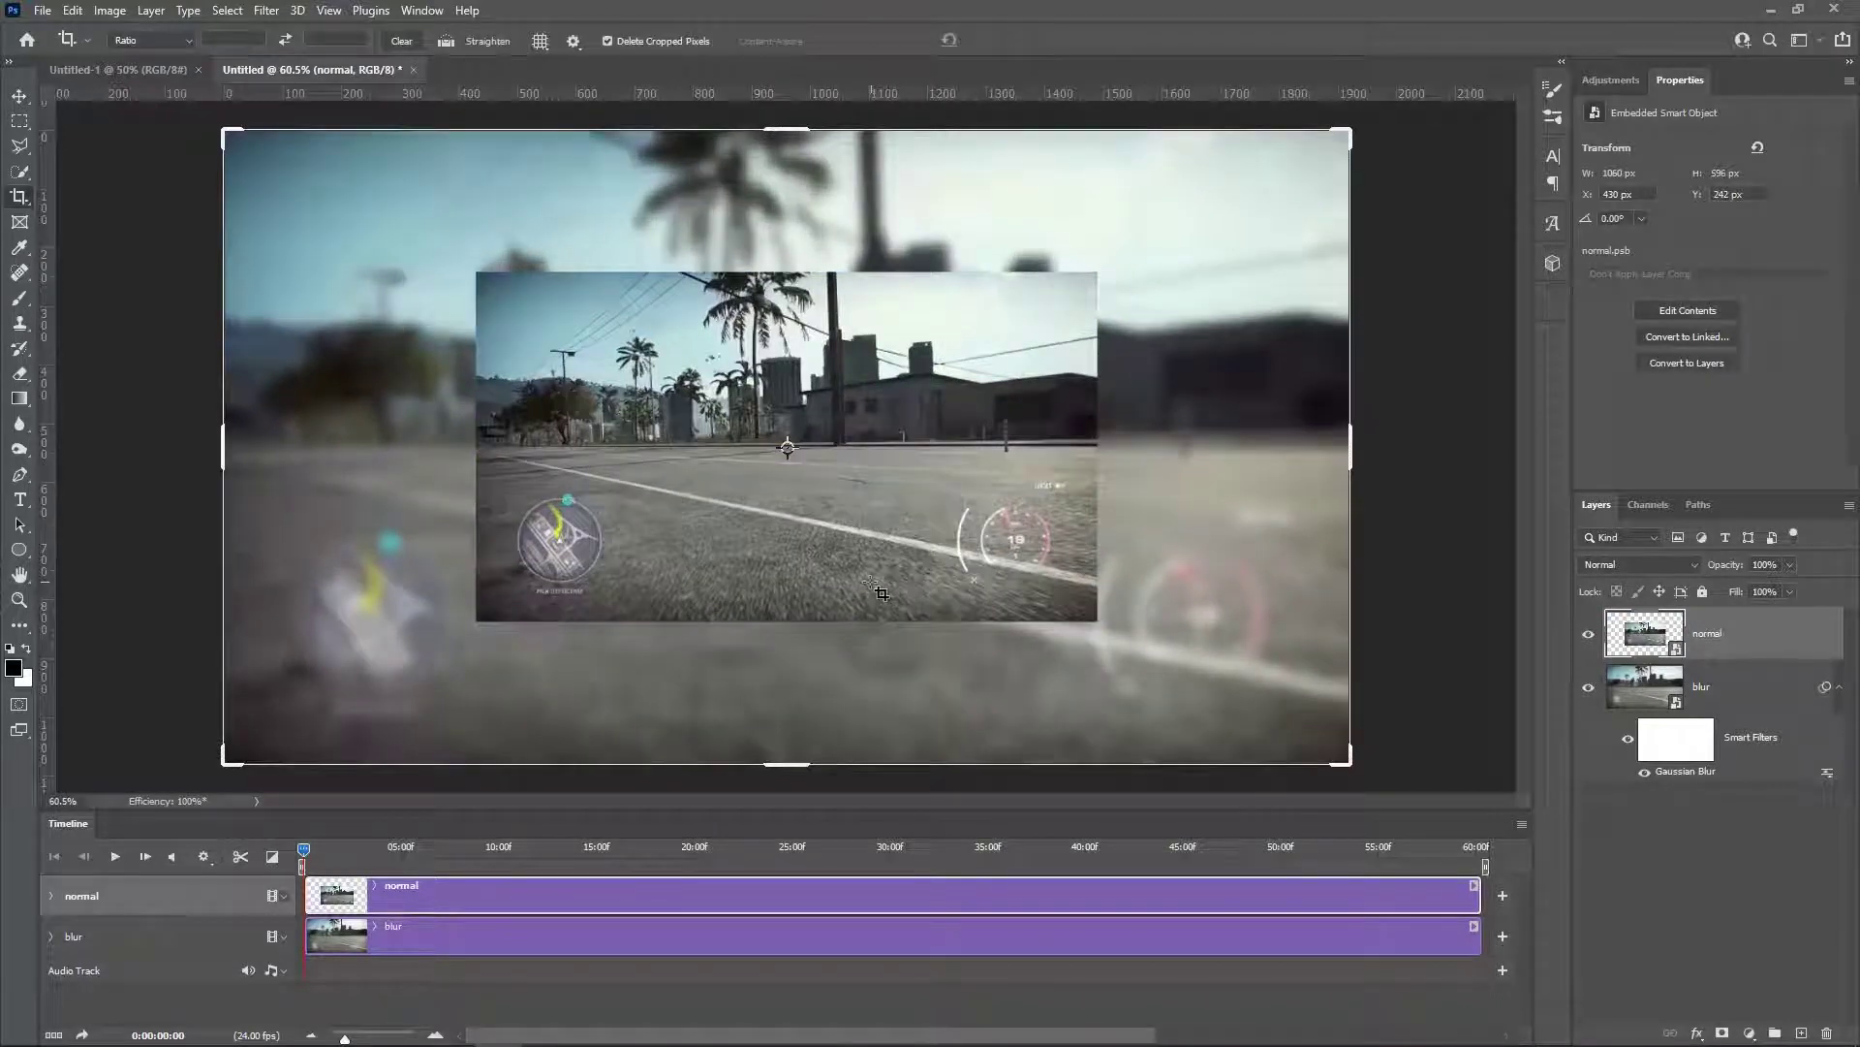
scroll(887, 596, "up", 1)
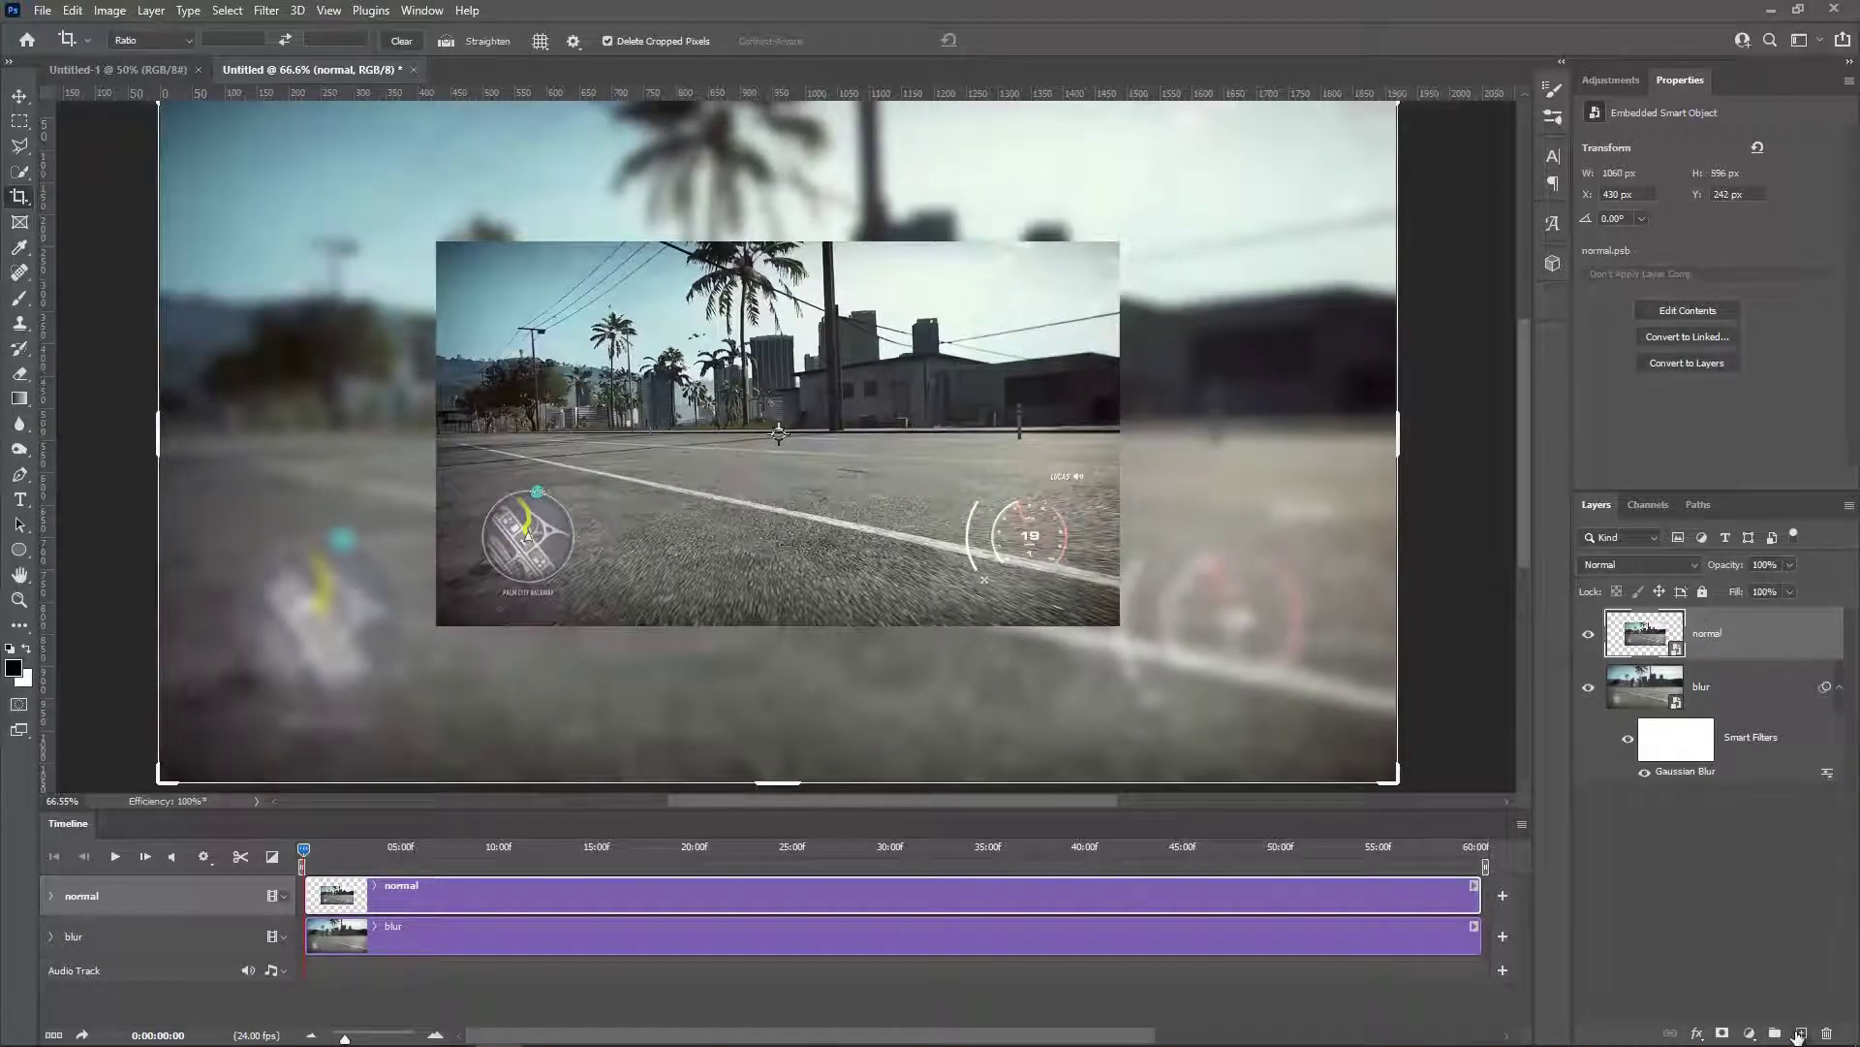
left_click(1800, 1033)
double_click(1711, 633)
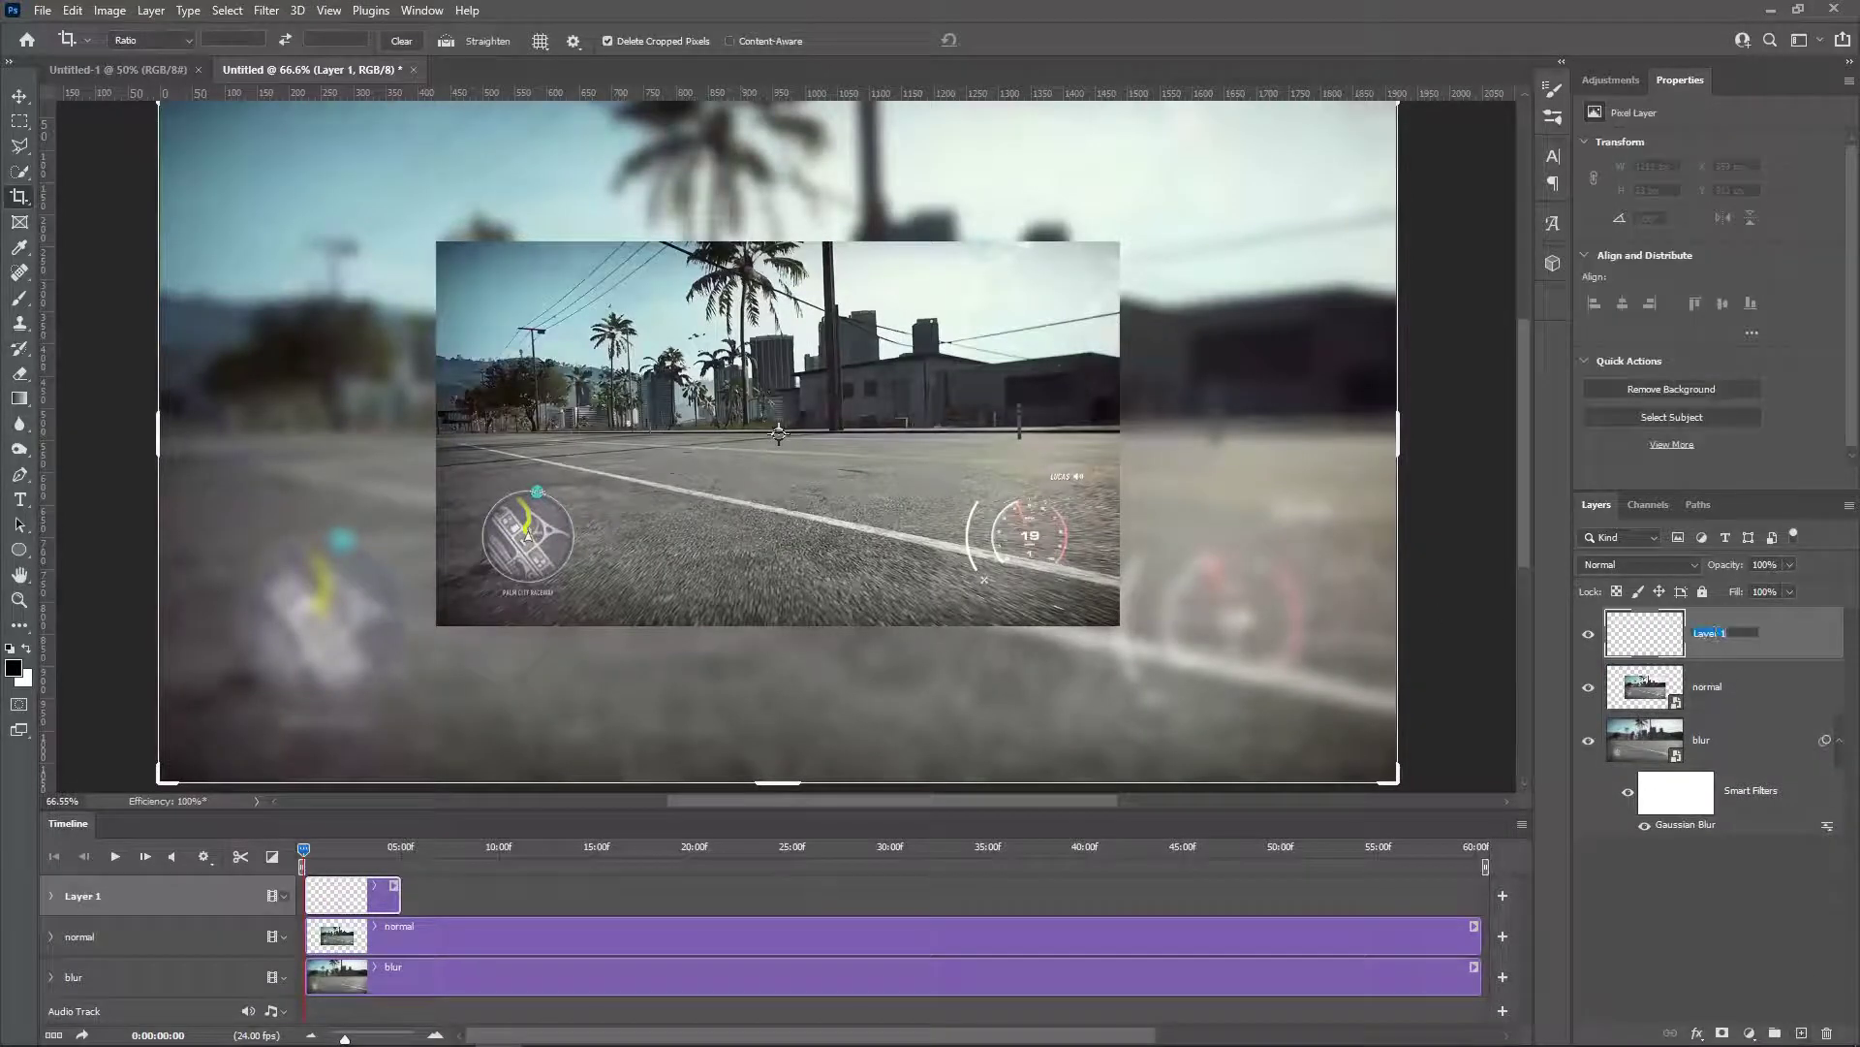
type("bar")
key("Return")
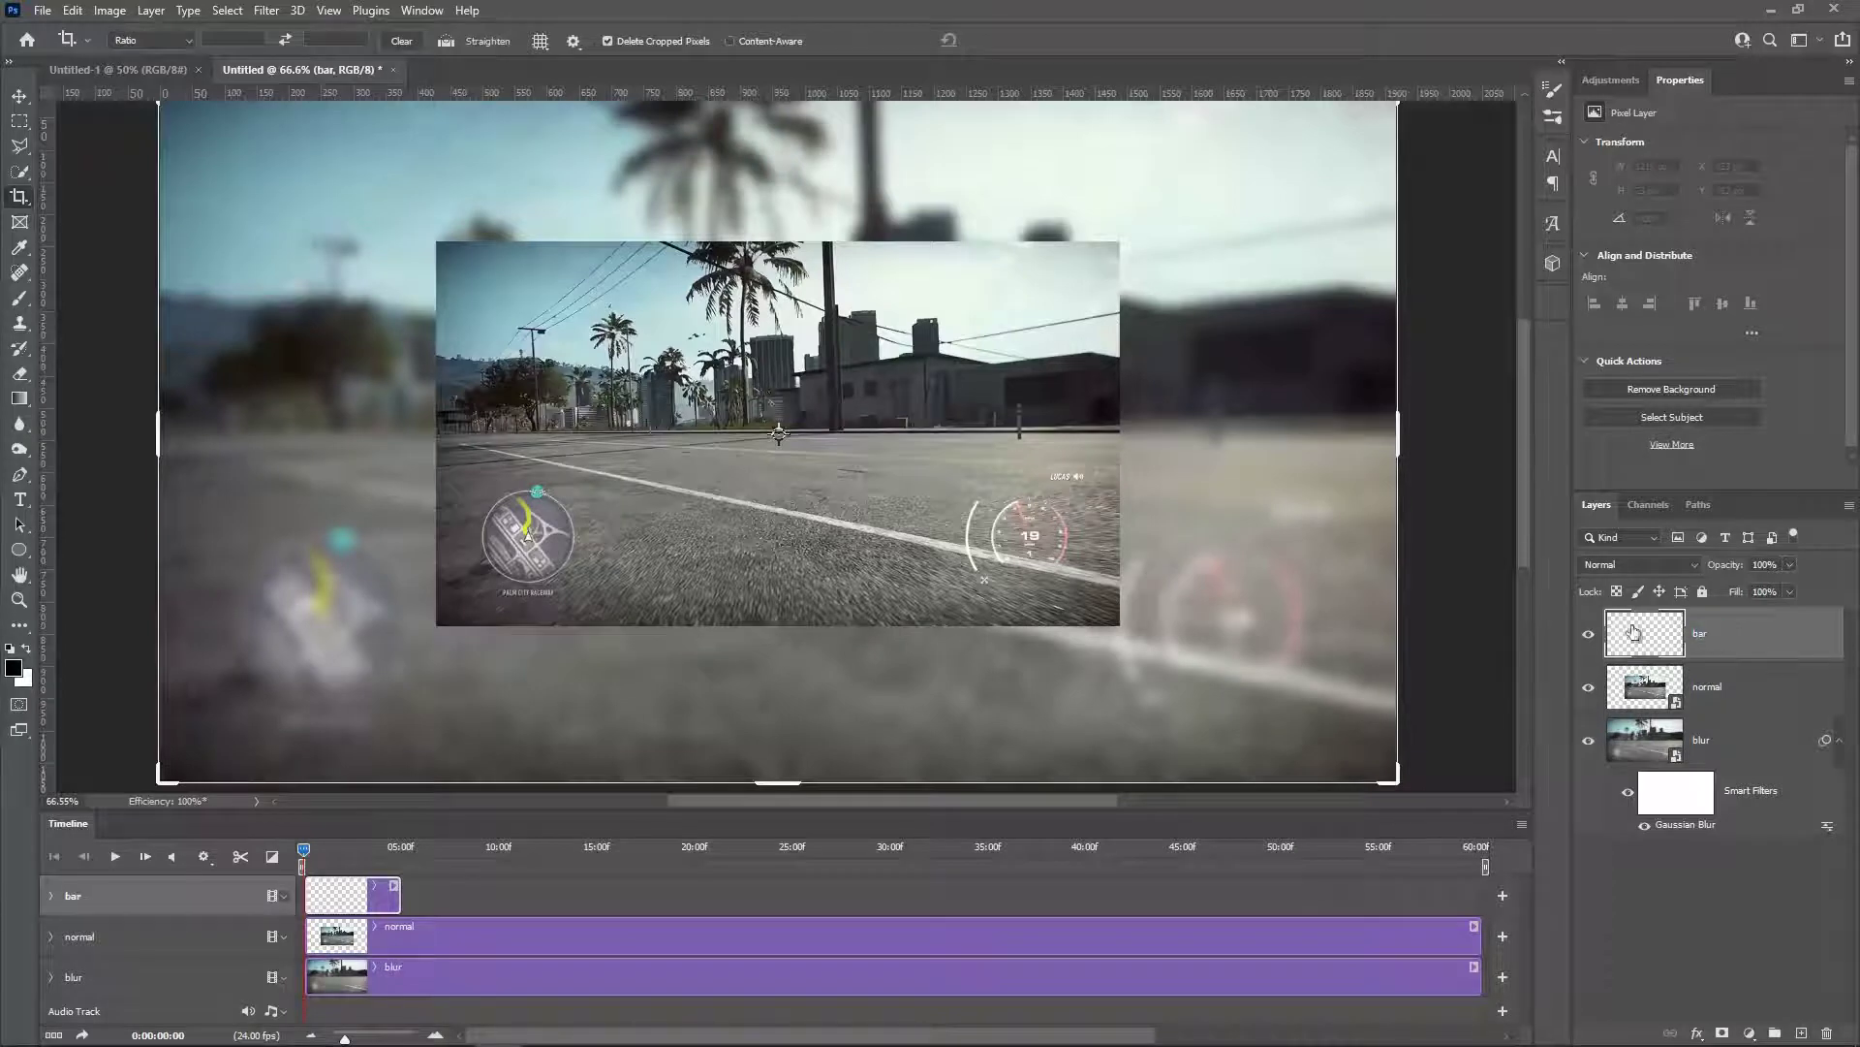
Step: Fill a rectangular selection about 1061 x 32 px with white on the bar layer, across the inset's lower edge, and deselect it
left_click(19, 124)
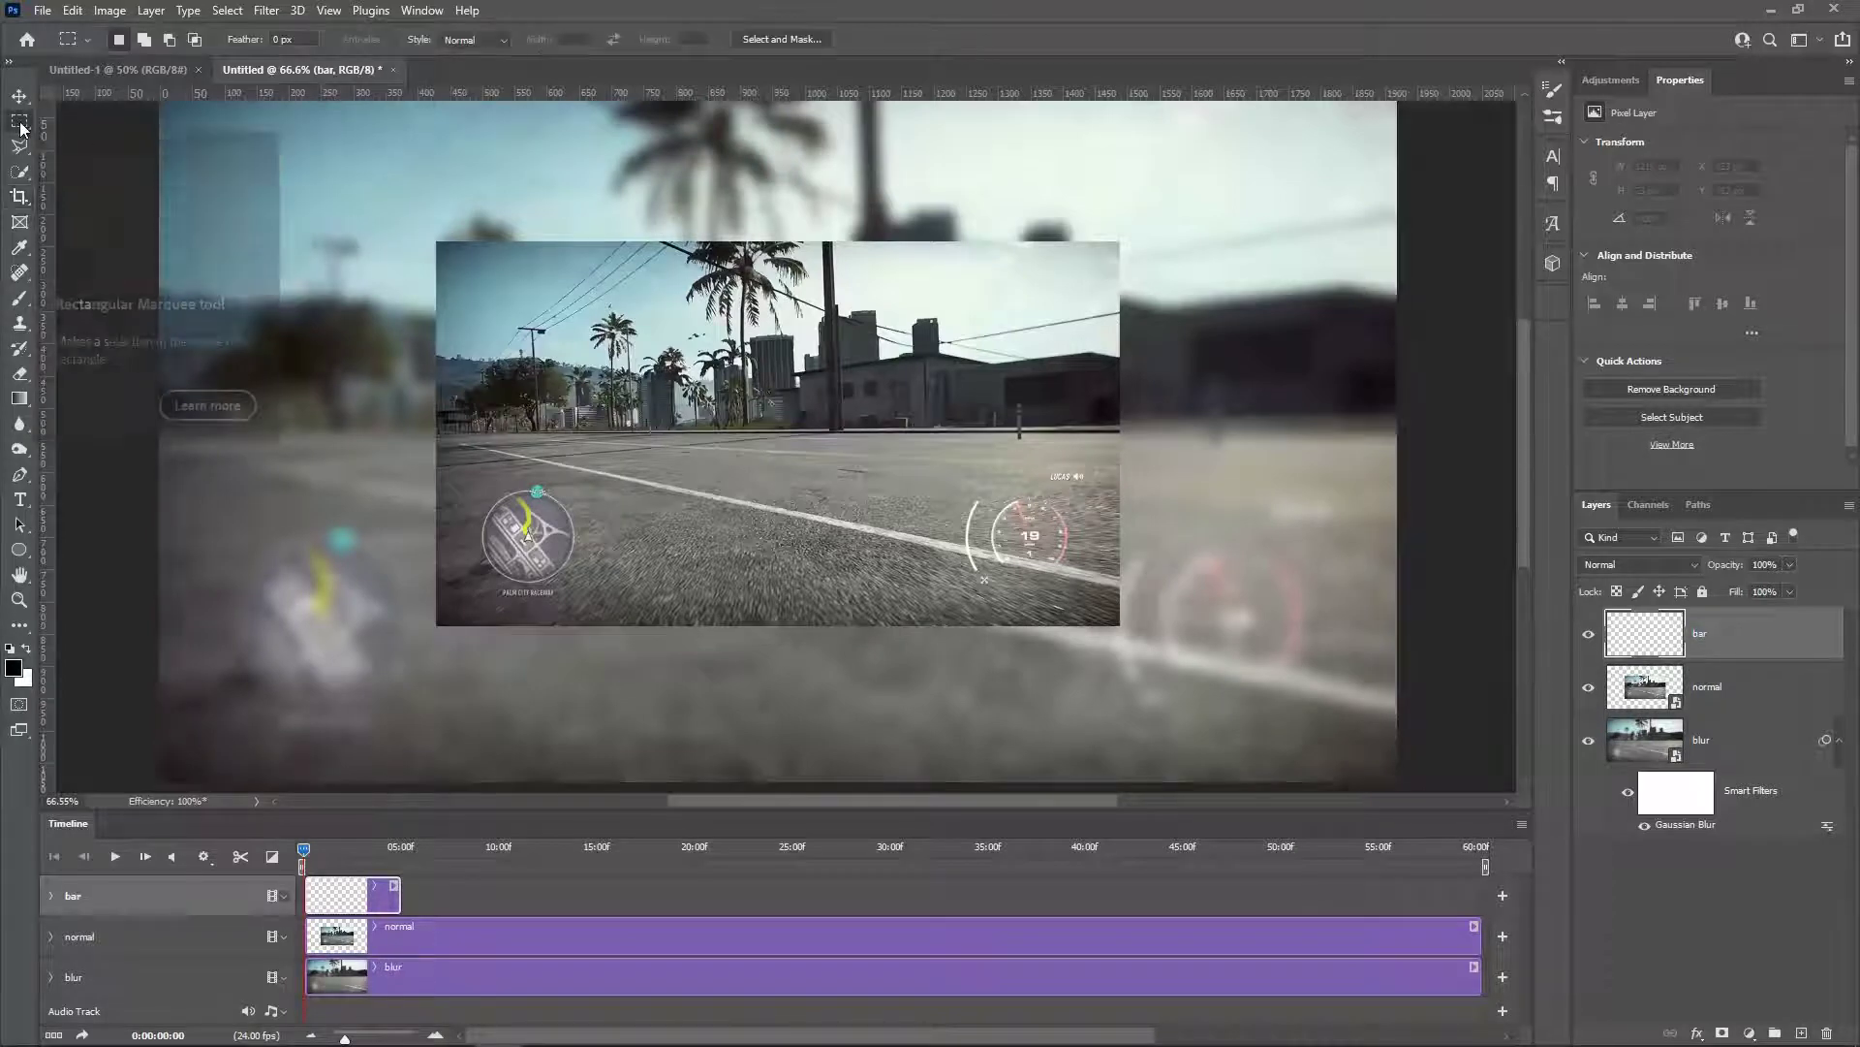
scroll(589, 607, "up", 5)
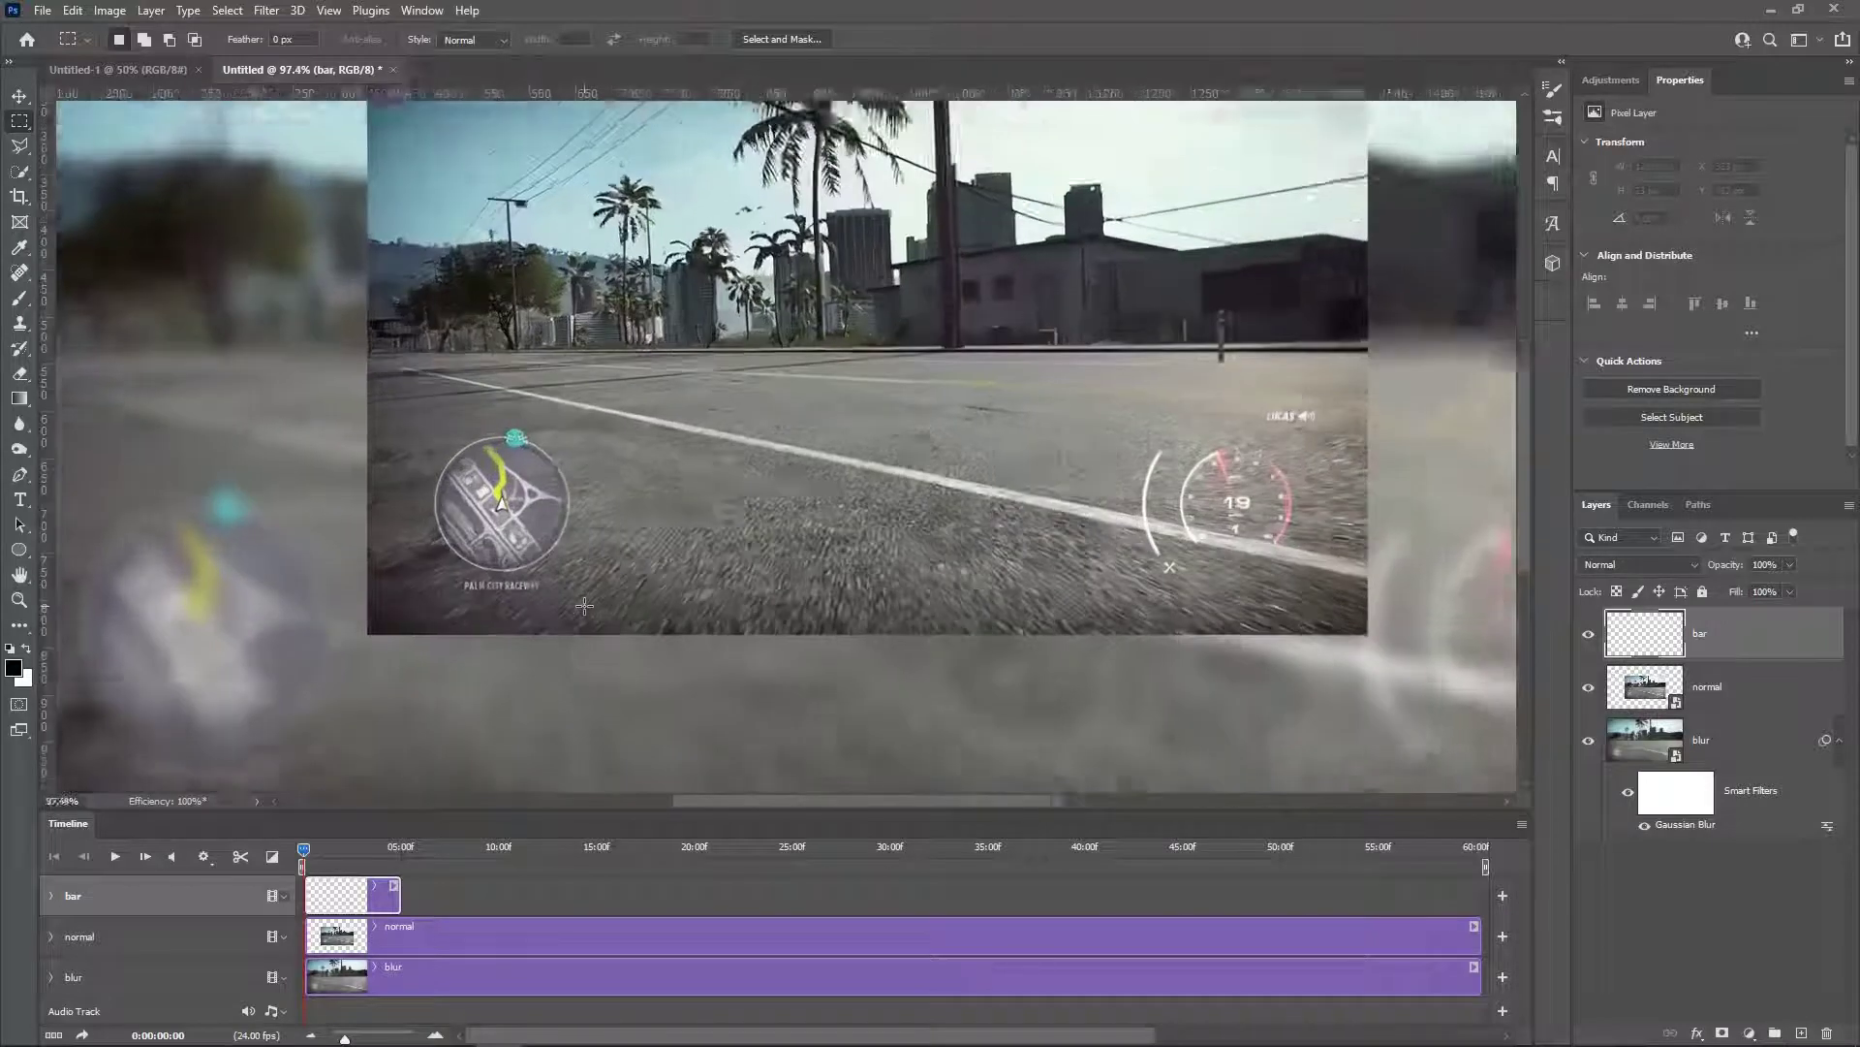
left_click_drag(946, 541, 821, 492)
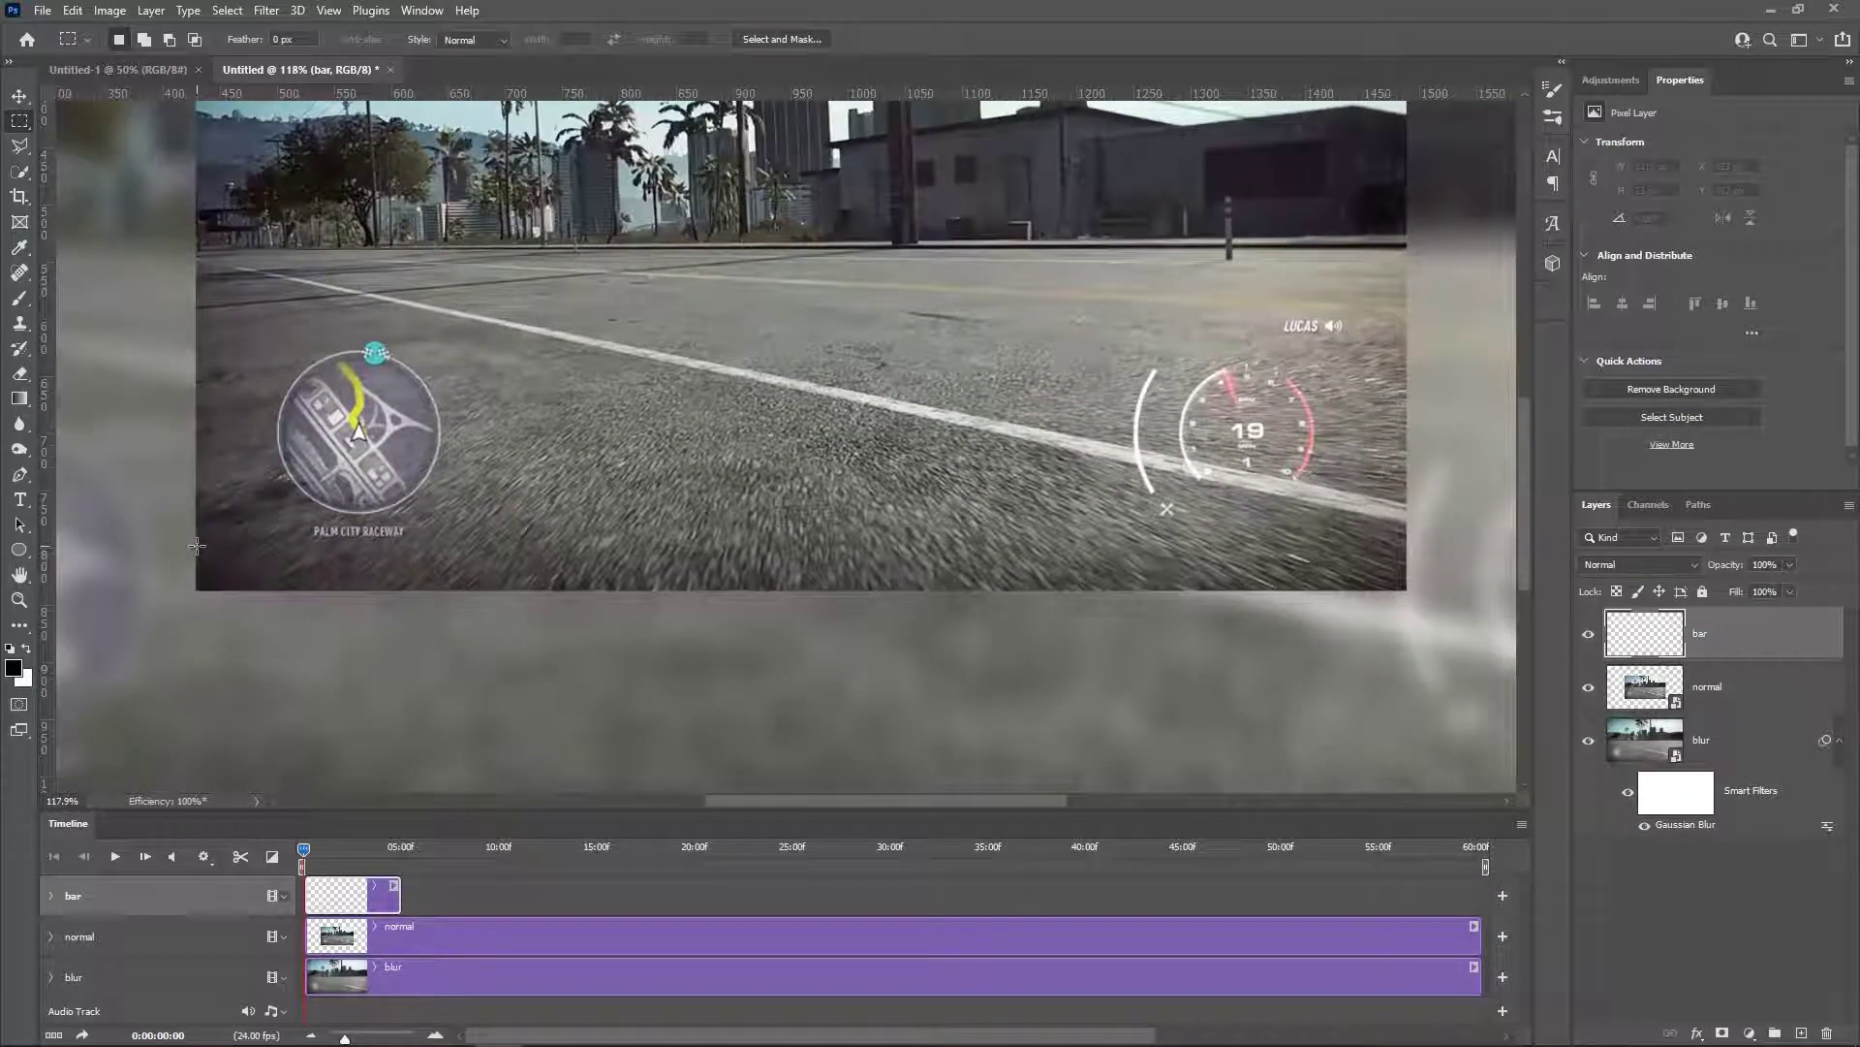
left_click_drag(1026, 623, 1405, 579)
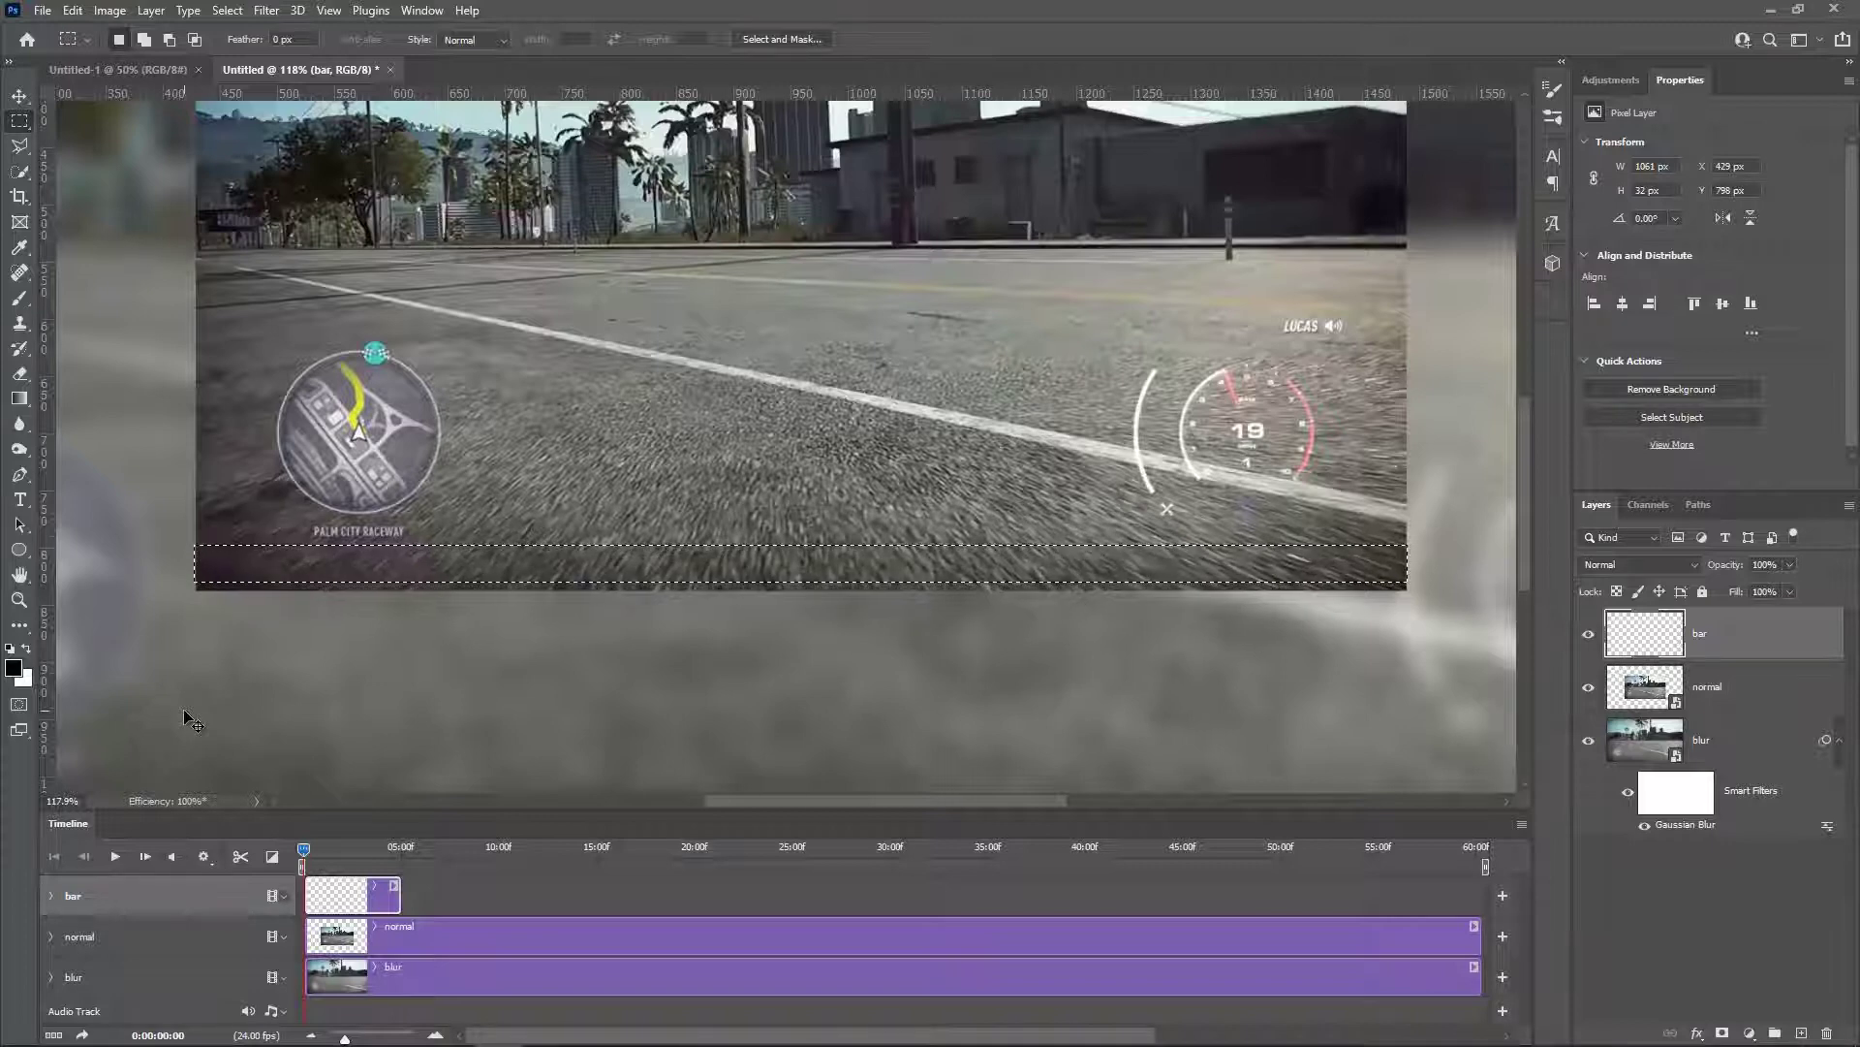
key("ctrl+BackSpace")
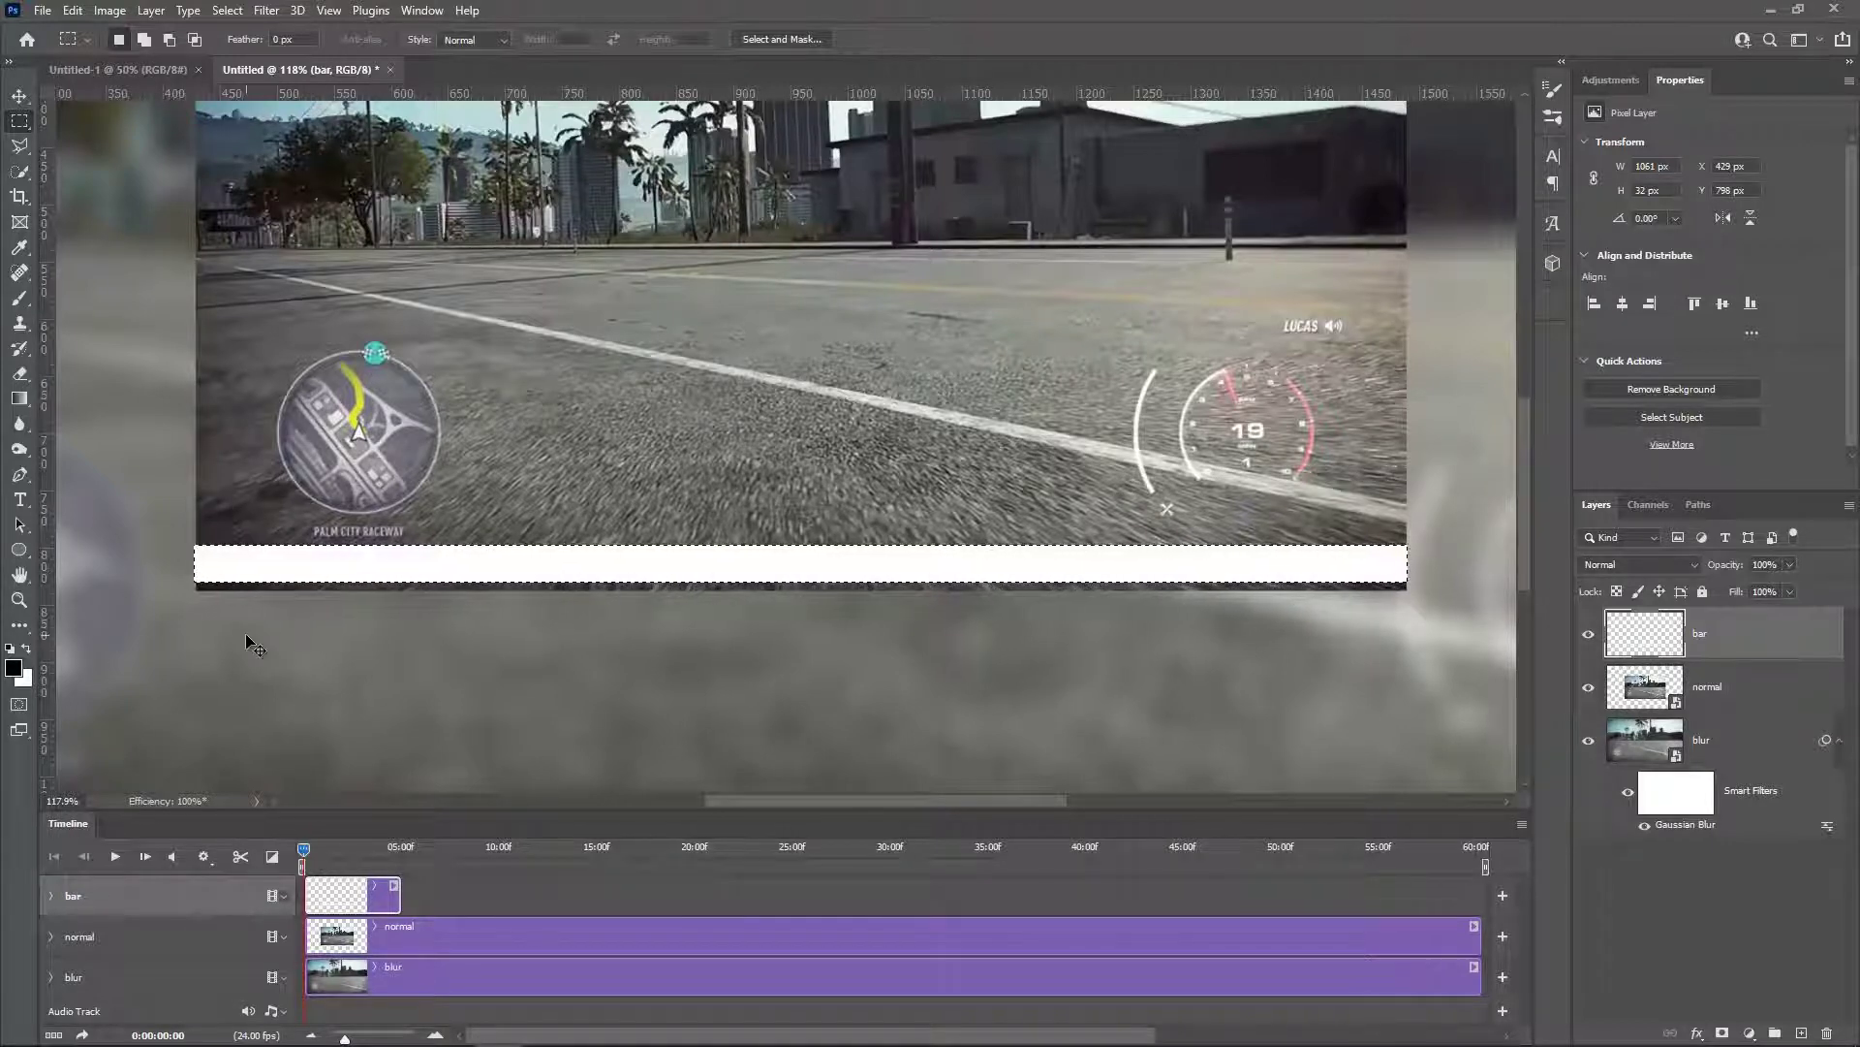
key("ctrl+d")
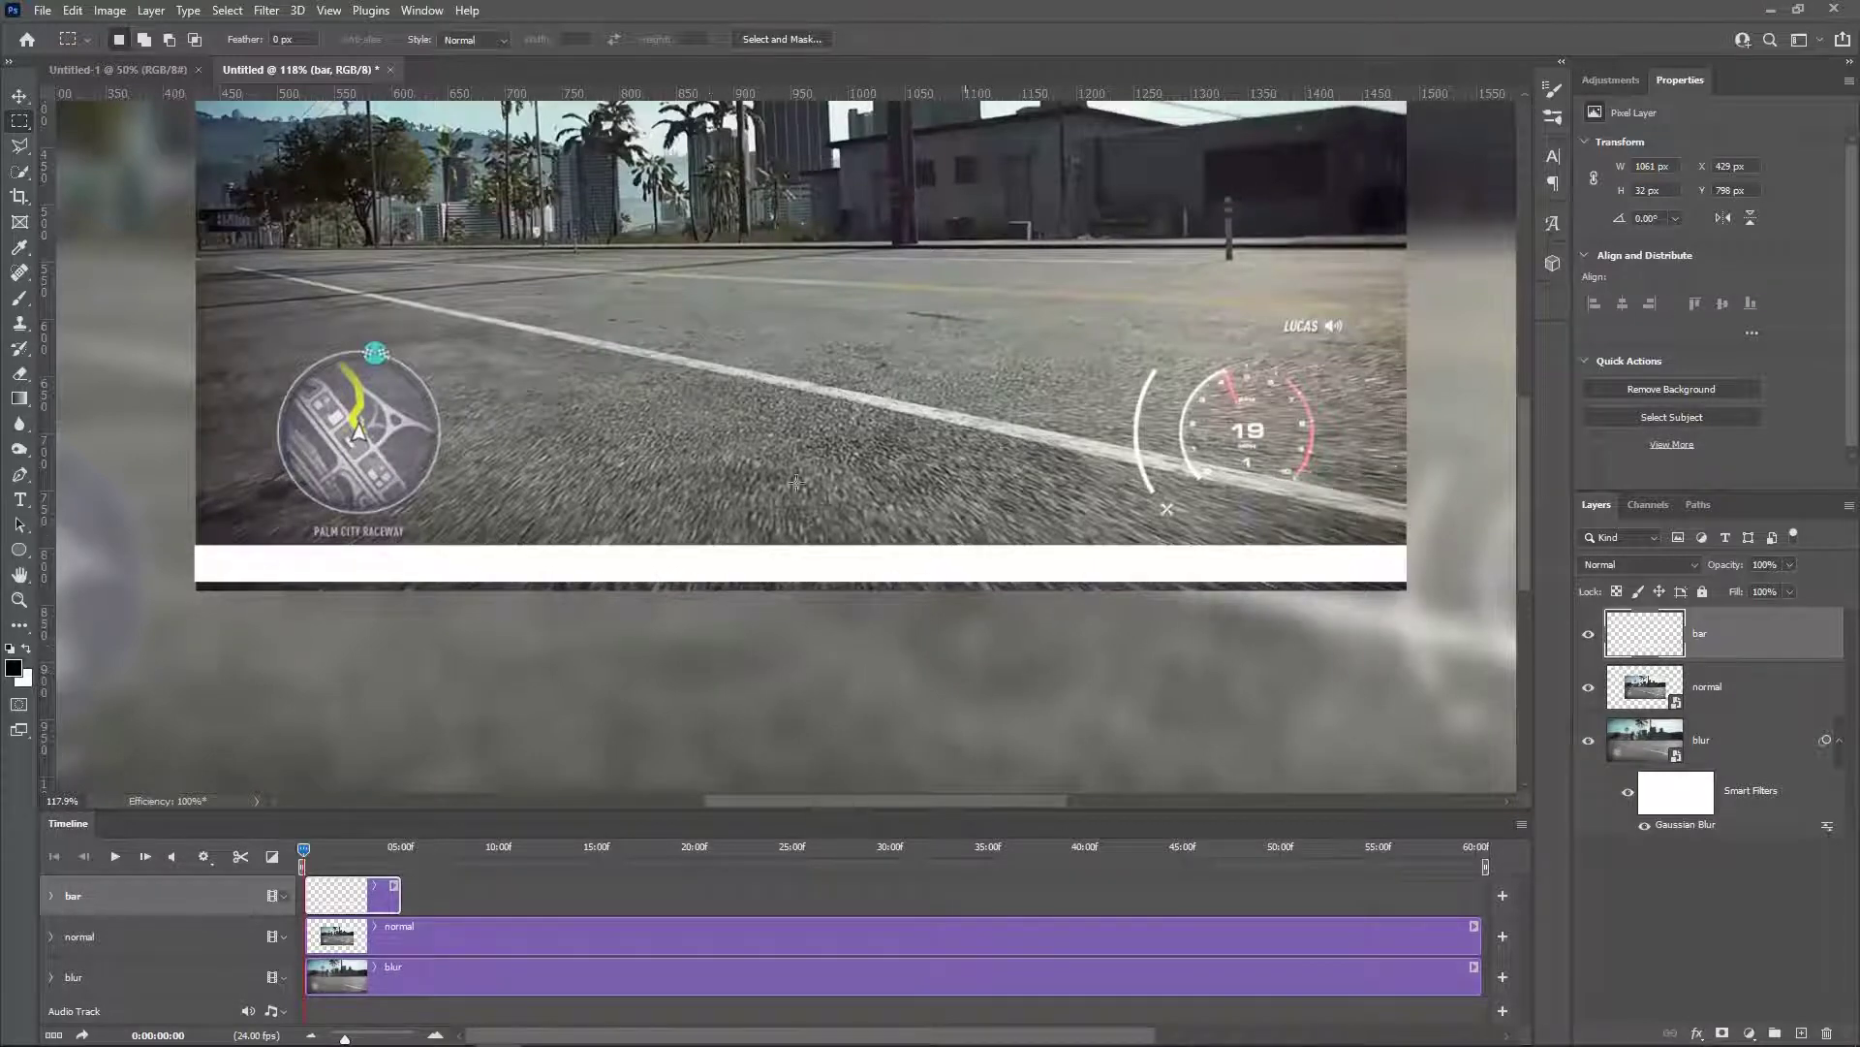
Step: Move the white bar straight down by 77 px so it sits just below the inset, aligned with its sides
left_click(20, 96)
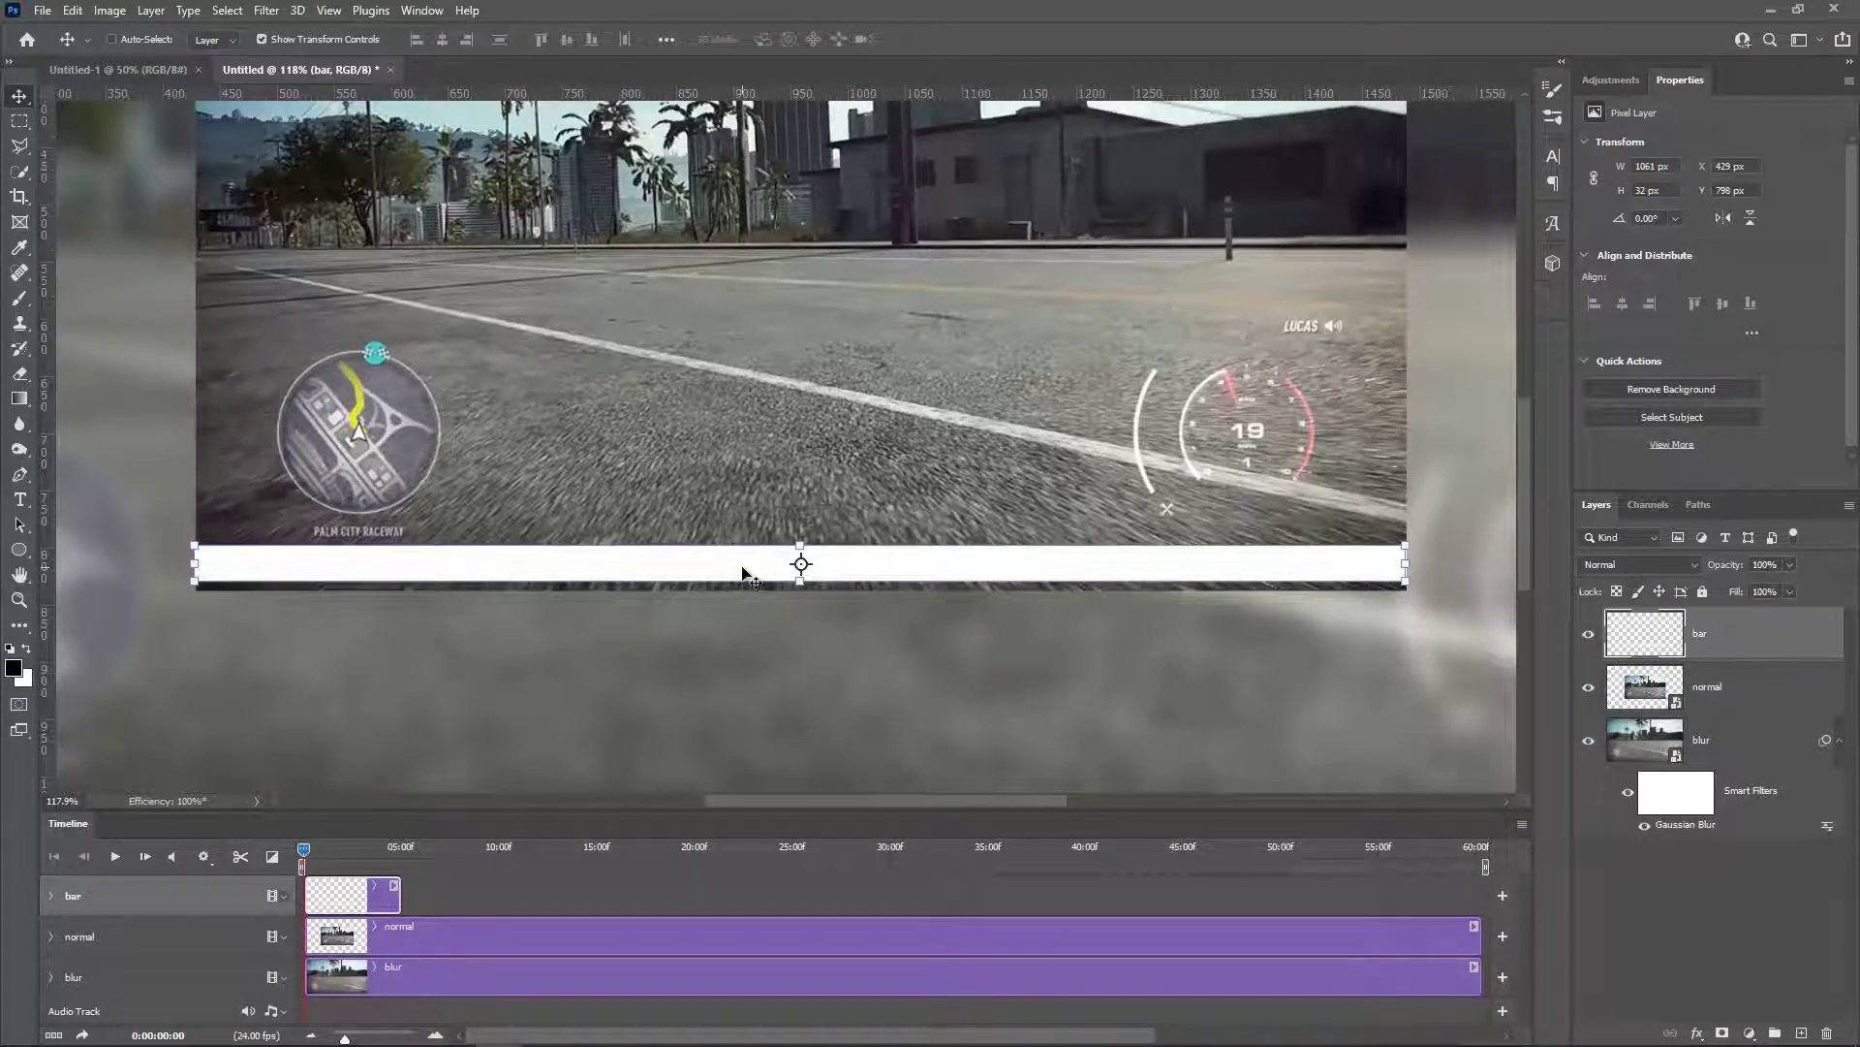
left_click_drag(743, 569, 729, 659)
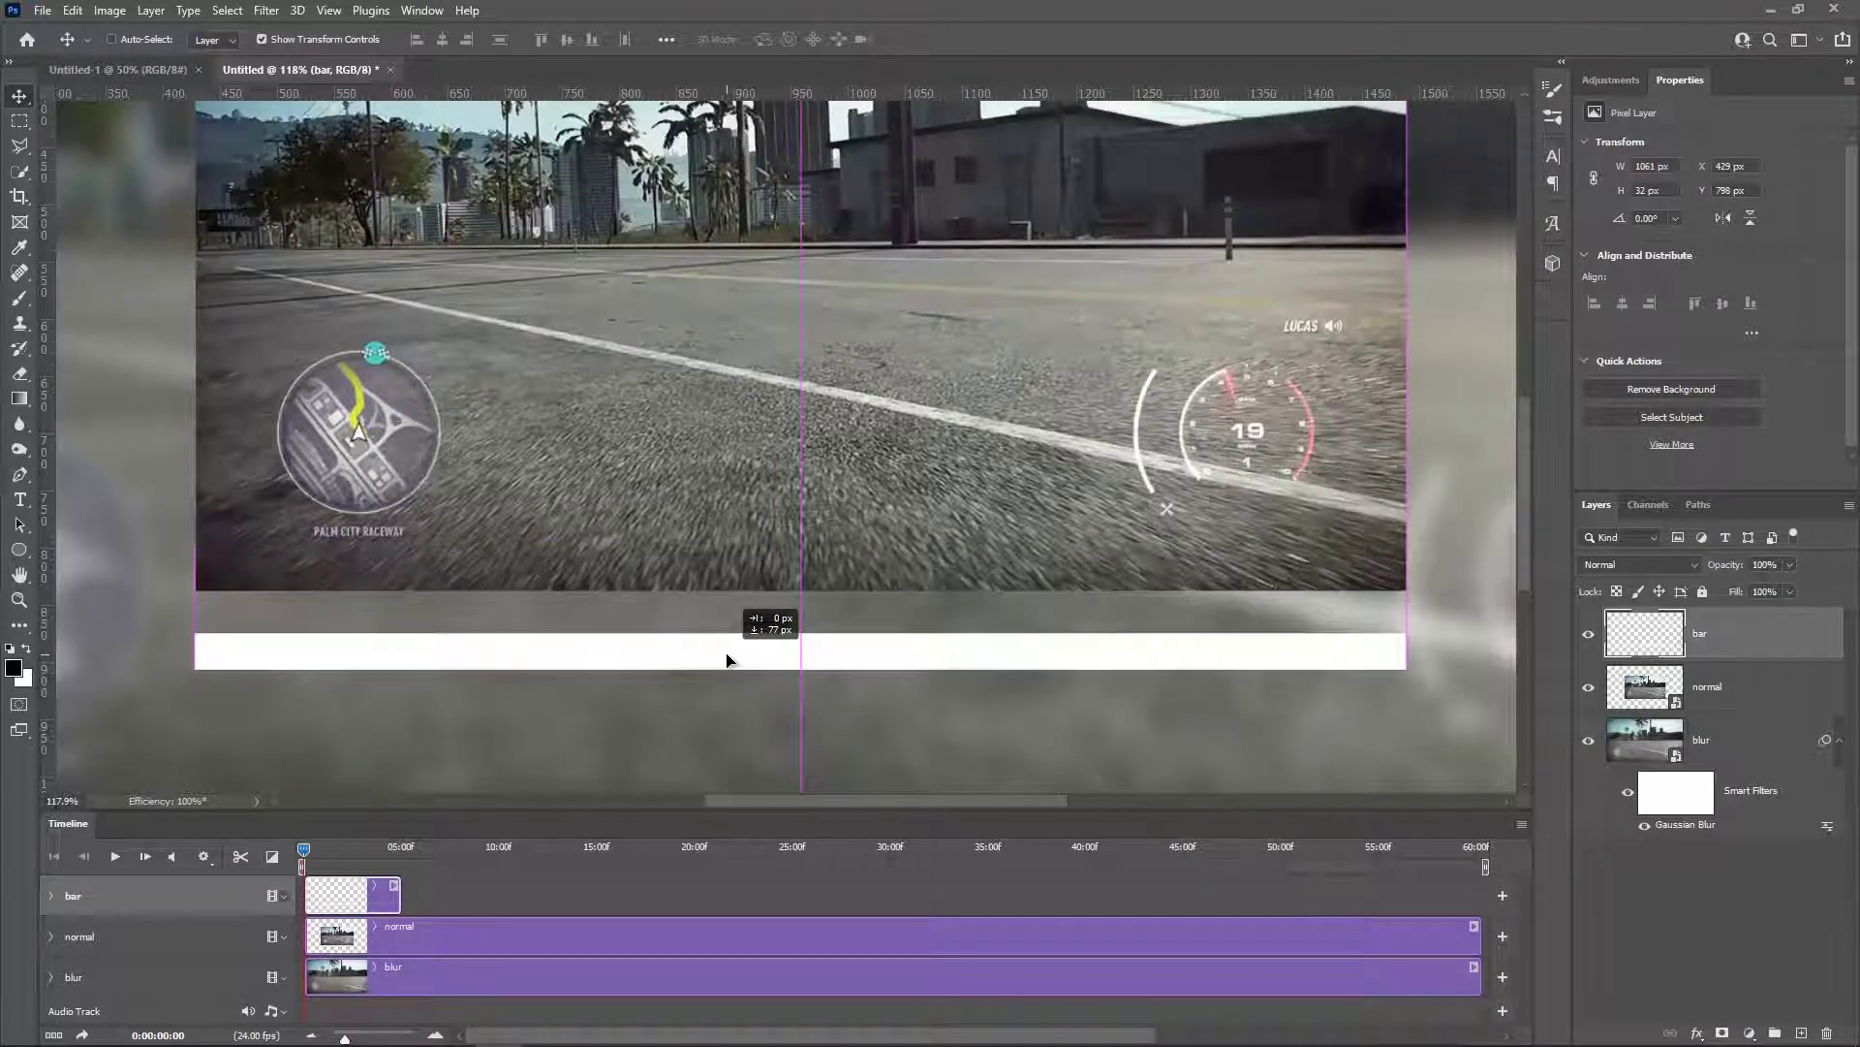
left_click_drag(728, 656, 730, 658)
scroll(732, 658, "down", 3)
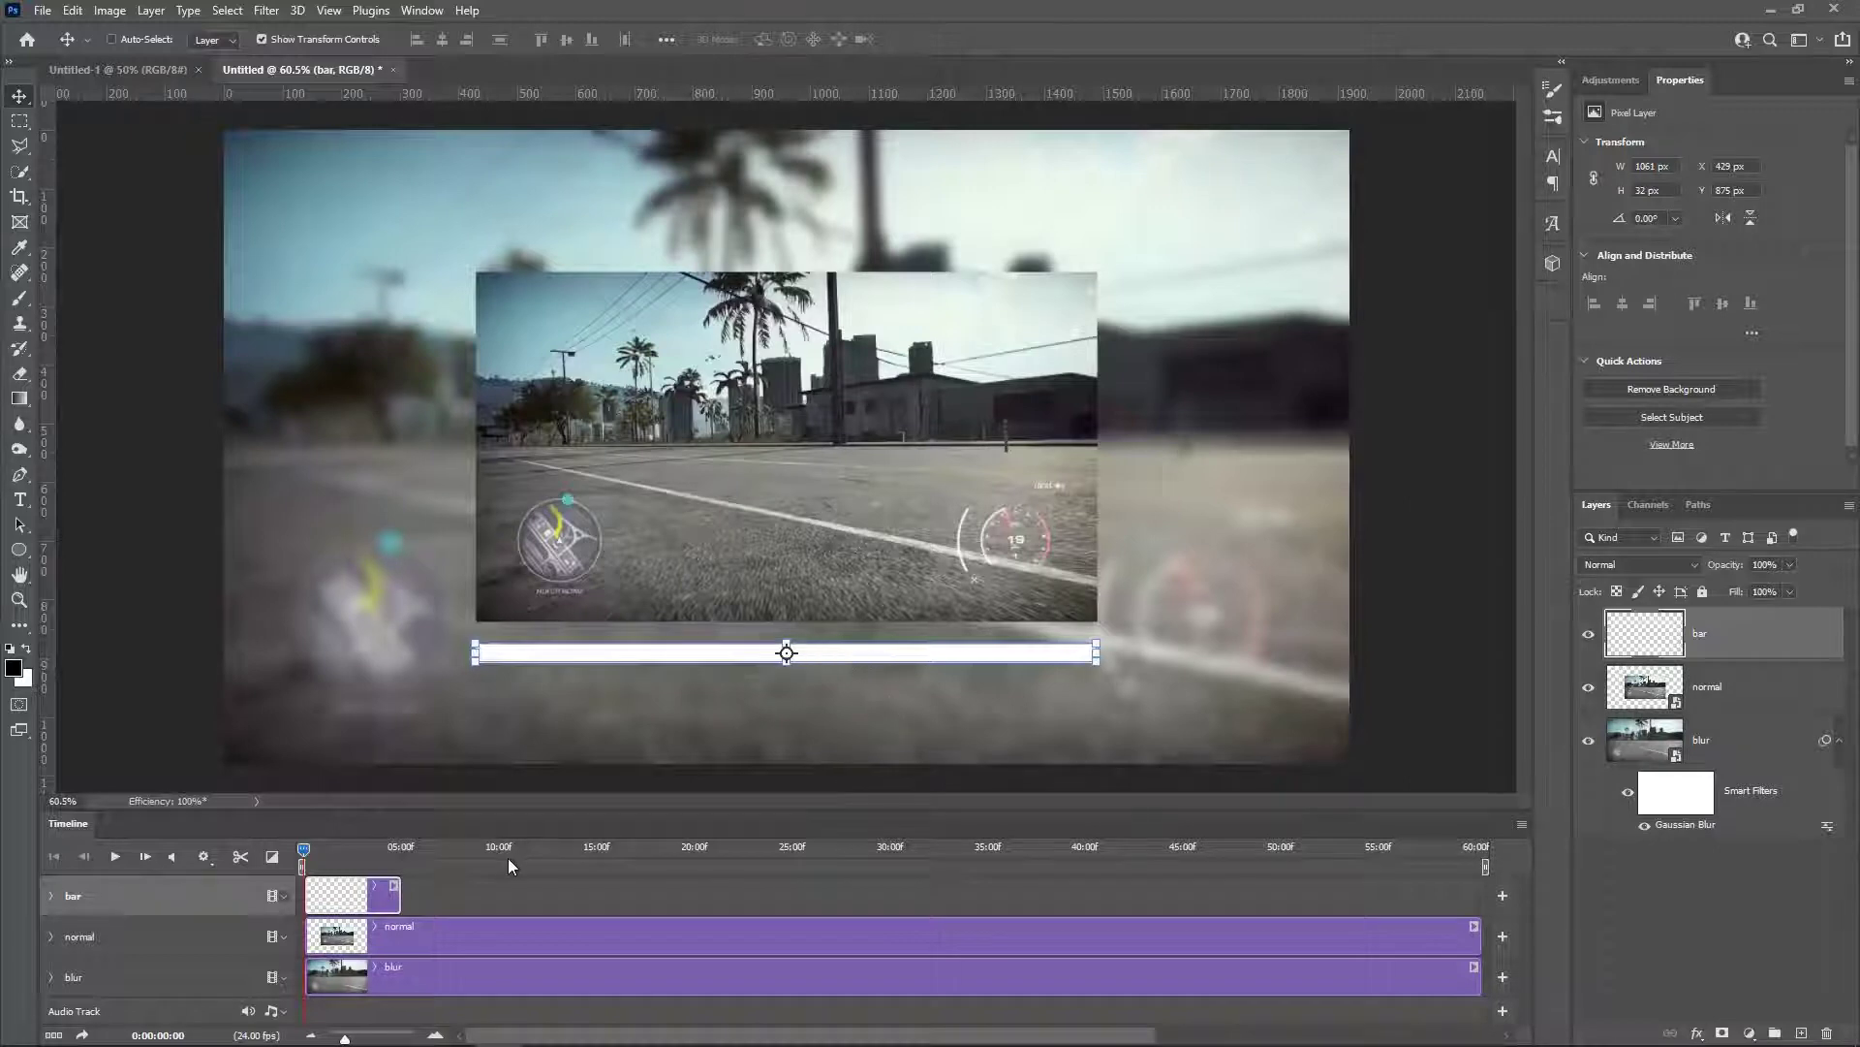
Step: Extend the bar layer's clip to the end of the other two clips and keep the playhead at the start
left_click_drag(403, 892, 1480, 898)
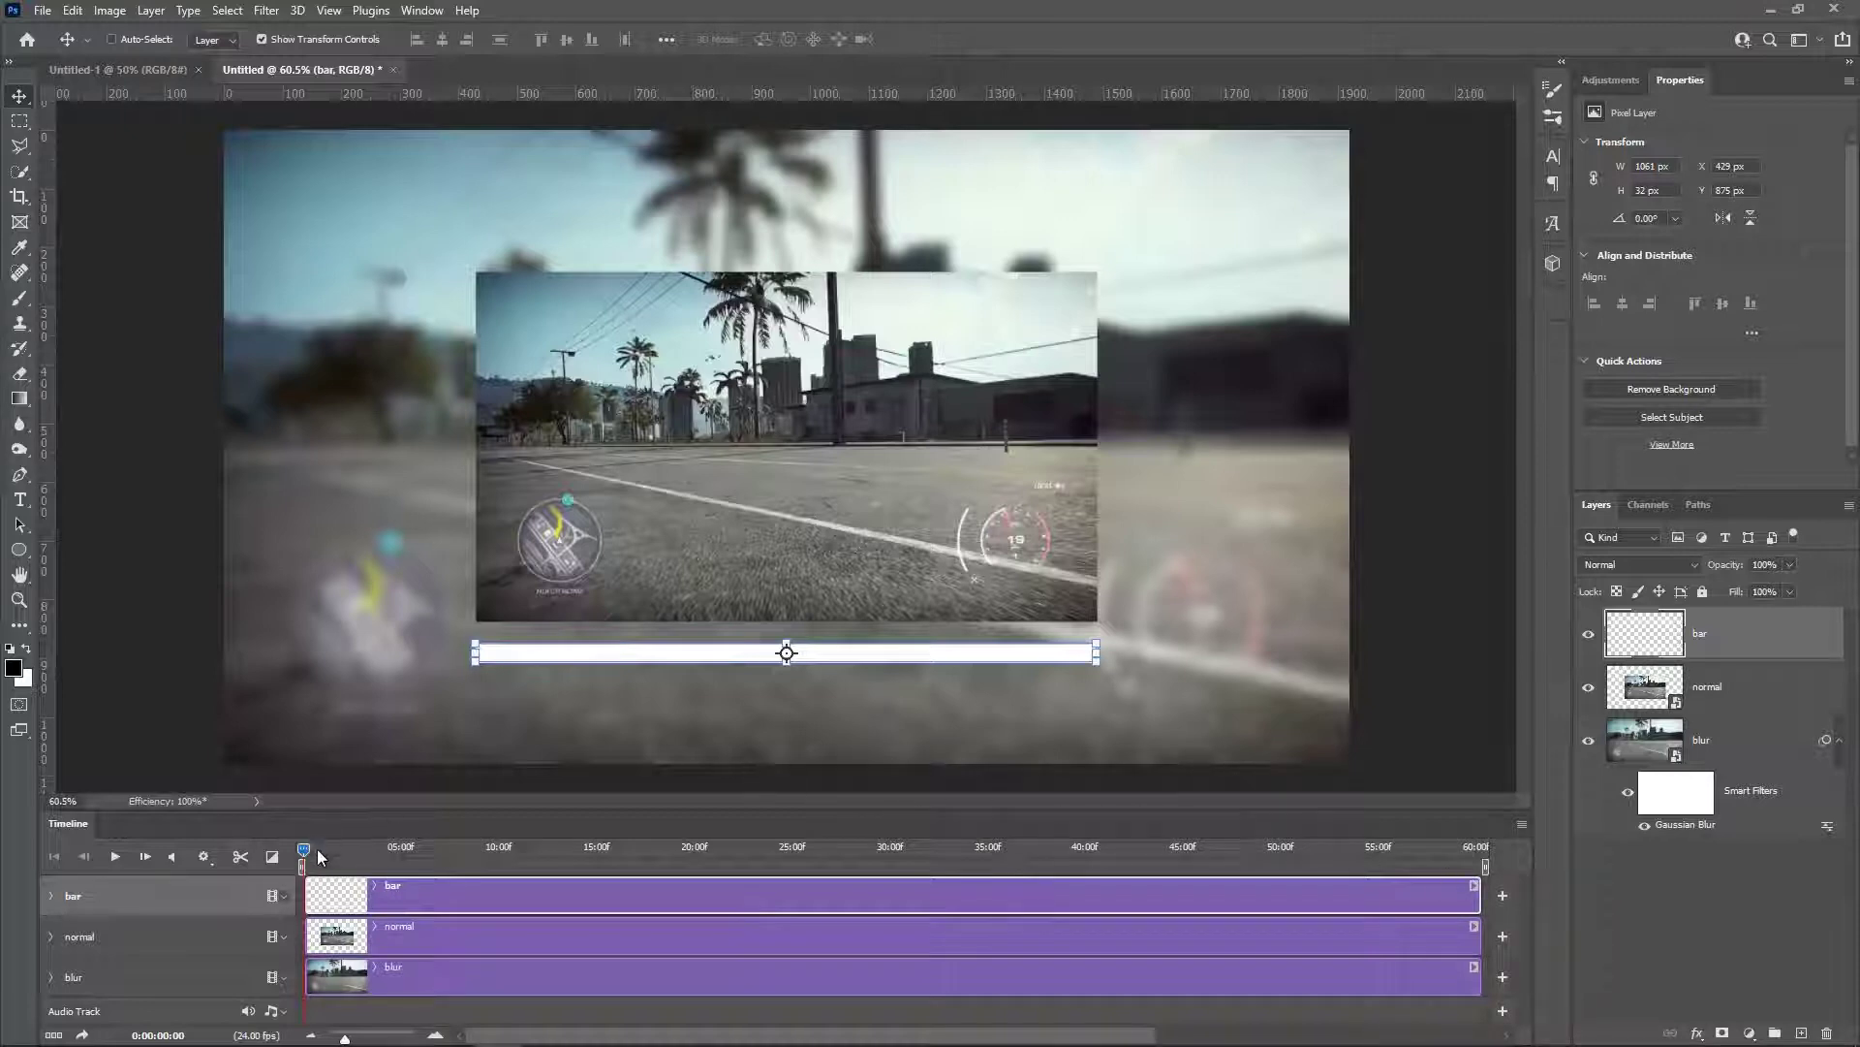
mouse_move(319, 857)
left_mouse_down()
mouse_move(524, 856)
mouse_move(303, 856)
left_mouse_up()
Step: Add a layer mask to the bar layer from the bar's own outline and unlink the mask from the layer
left_click(1653, 638, "ctrl")
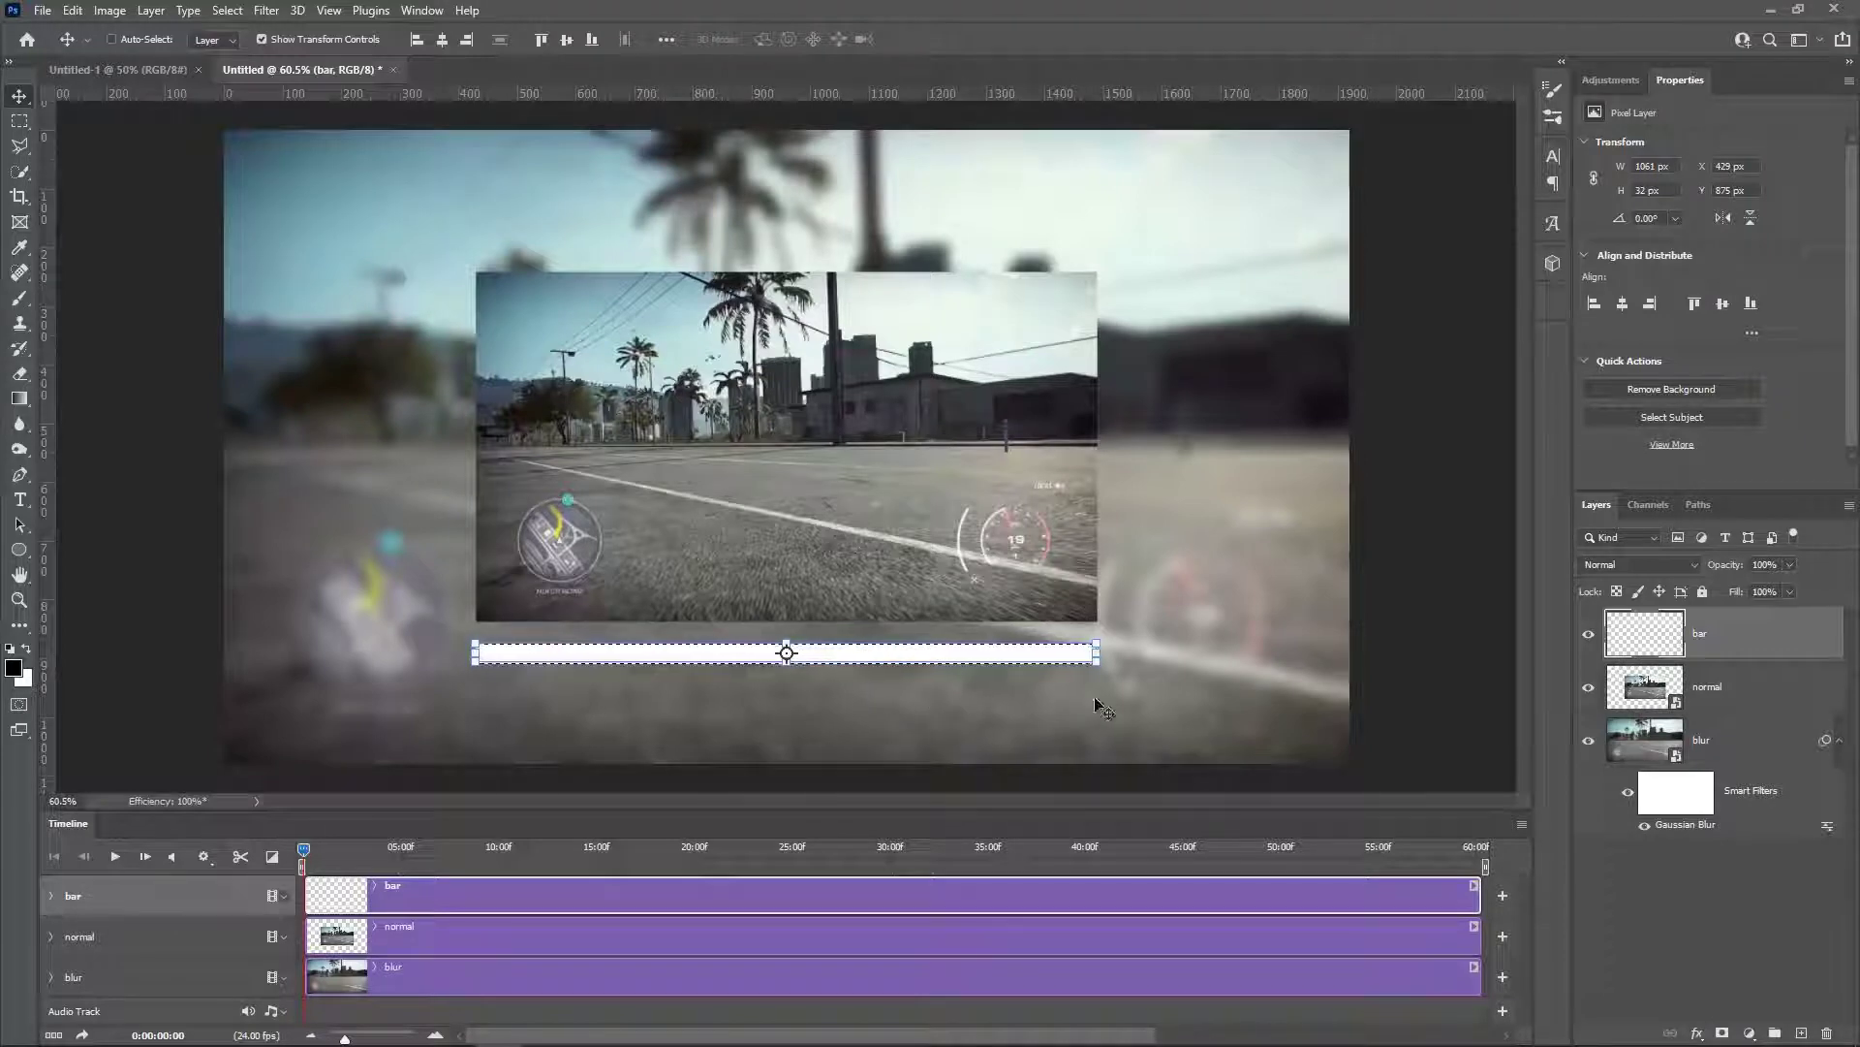
left_click(1720, 1033)
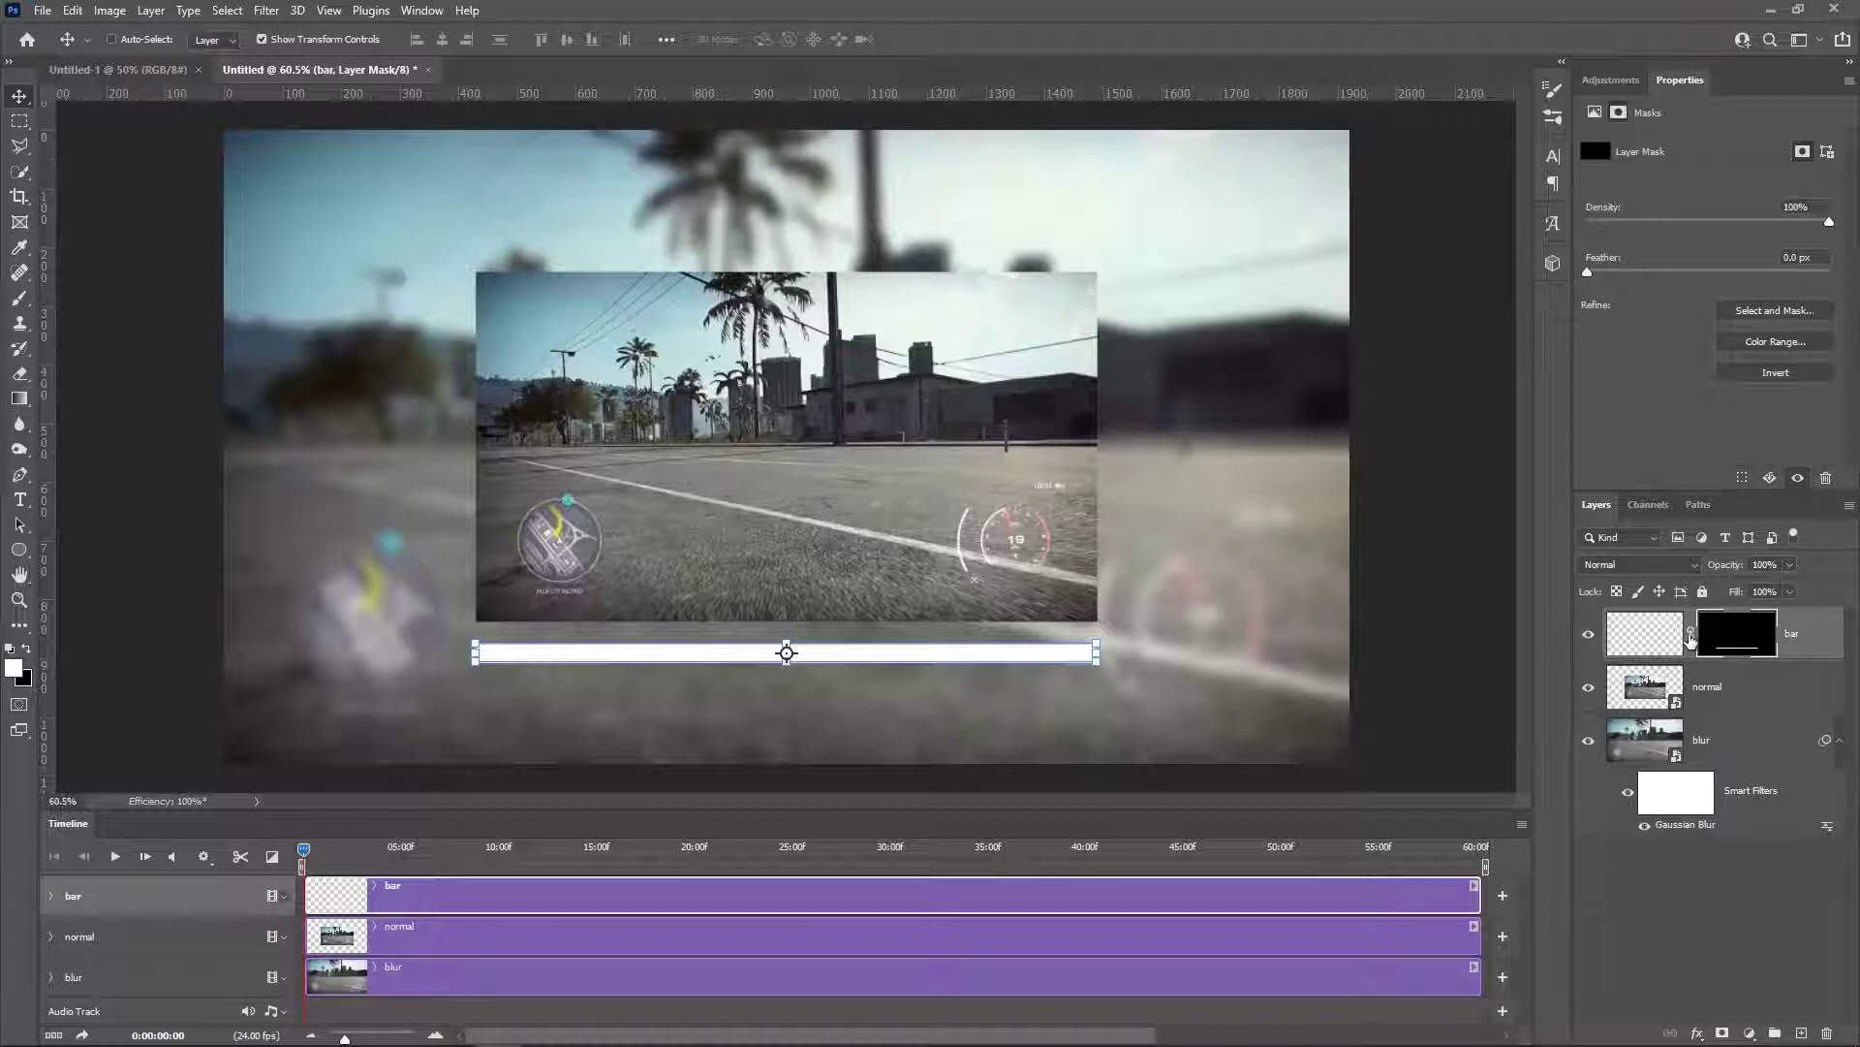
left_click(1691, 637)
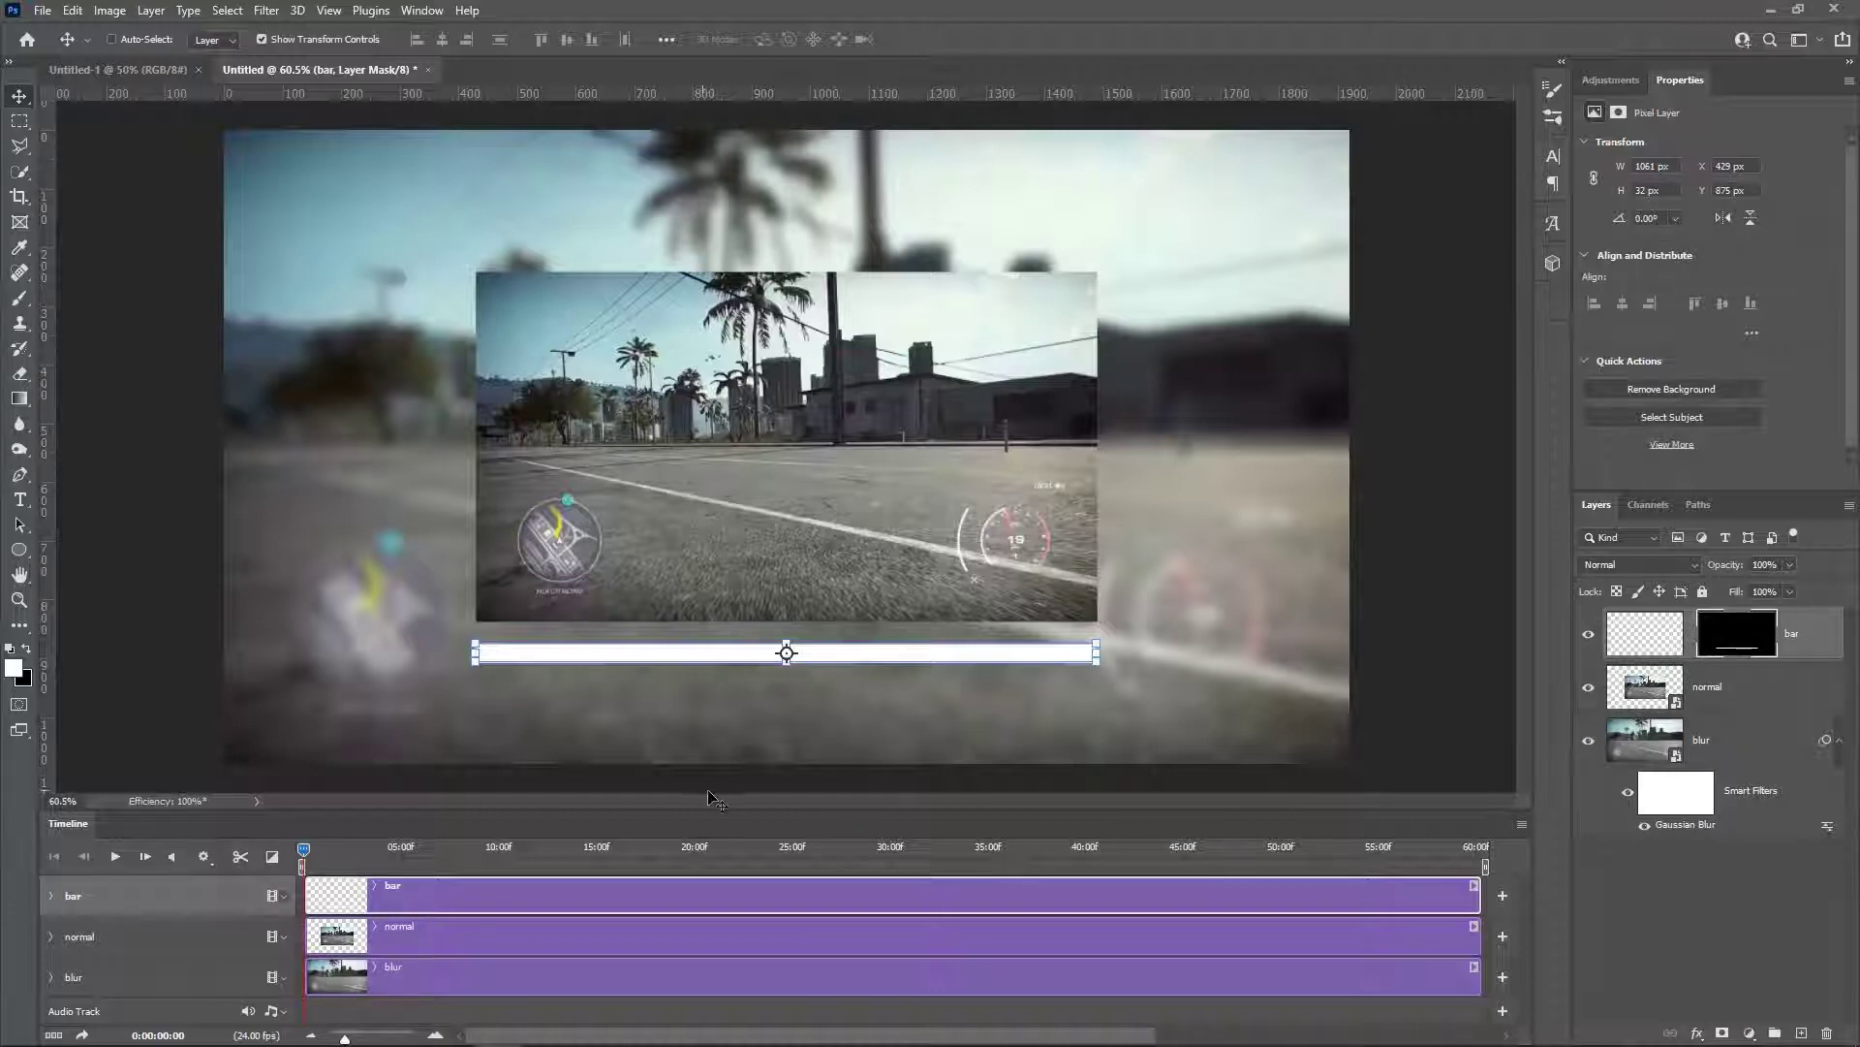
Step: Expand the bar layer's animation properties and enable Layer Mask Position keyframing with a keyframe at the timeline's start
left_click_drag(746, 806, 746, 709)
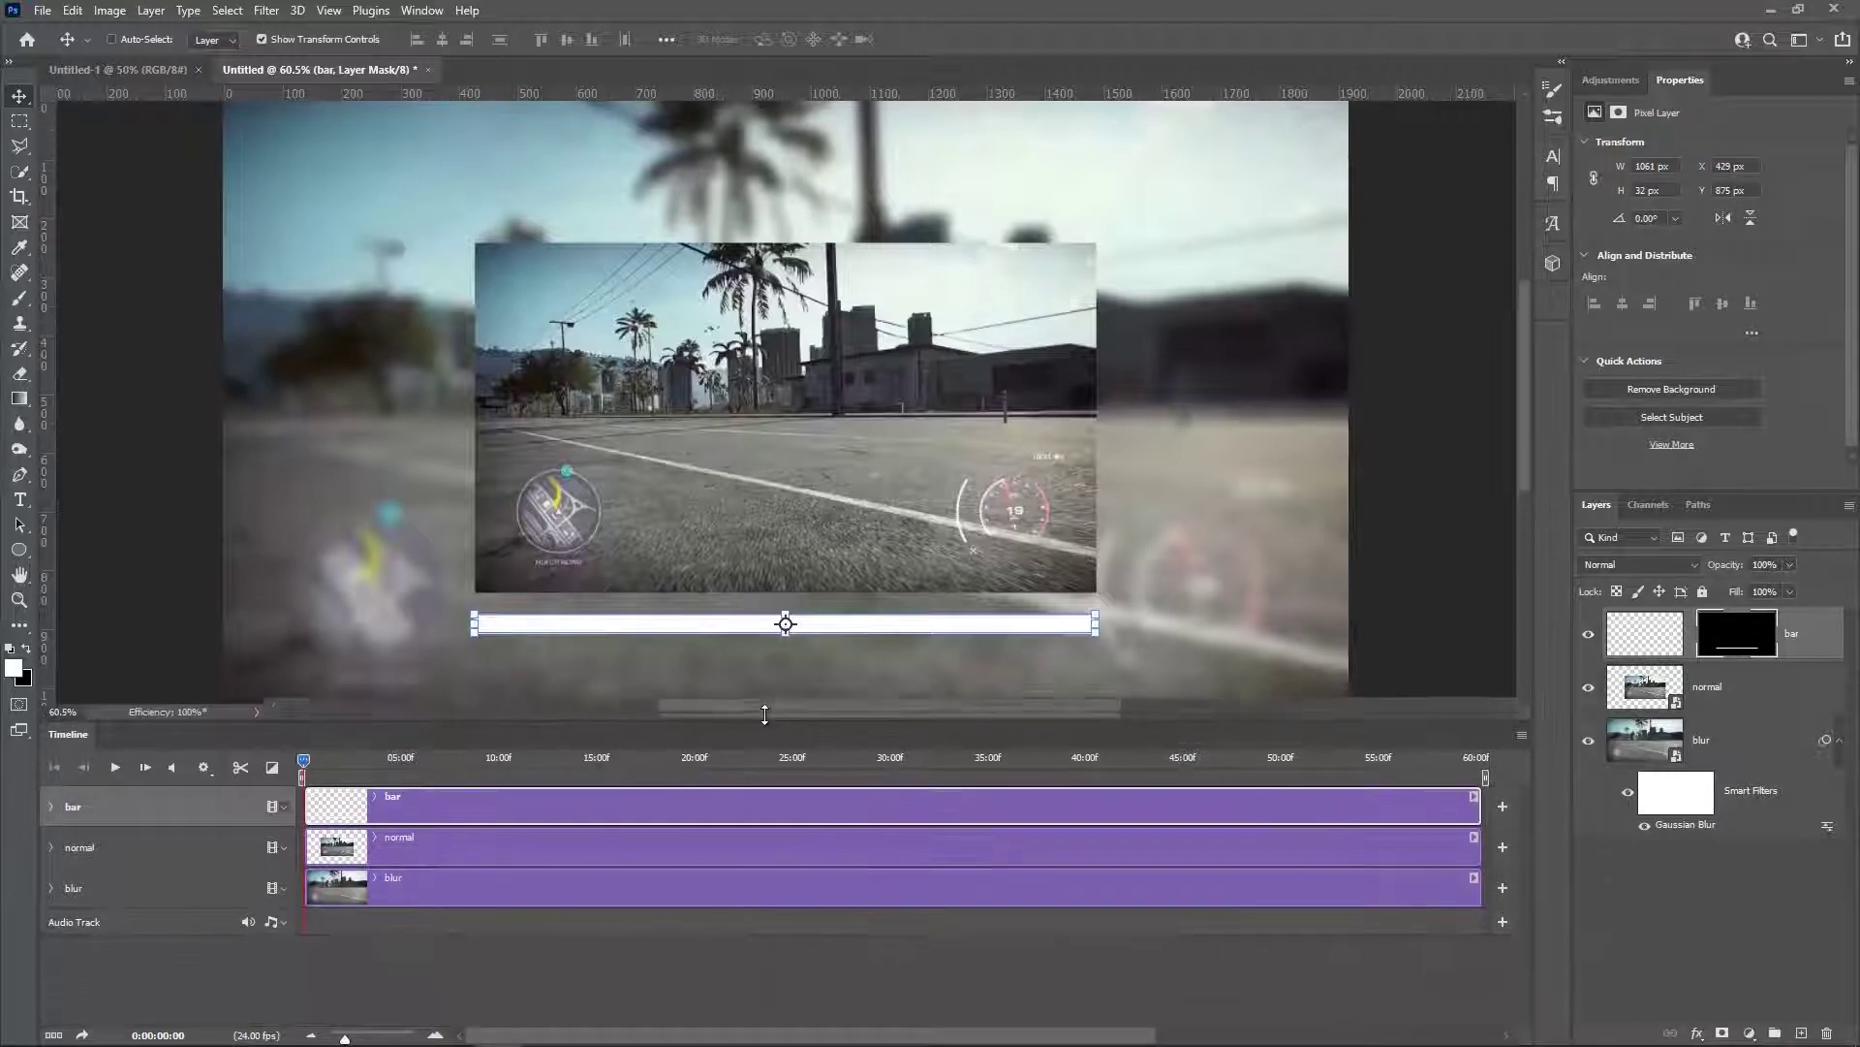
key("ctrl+minus")
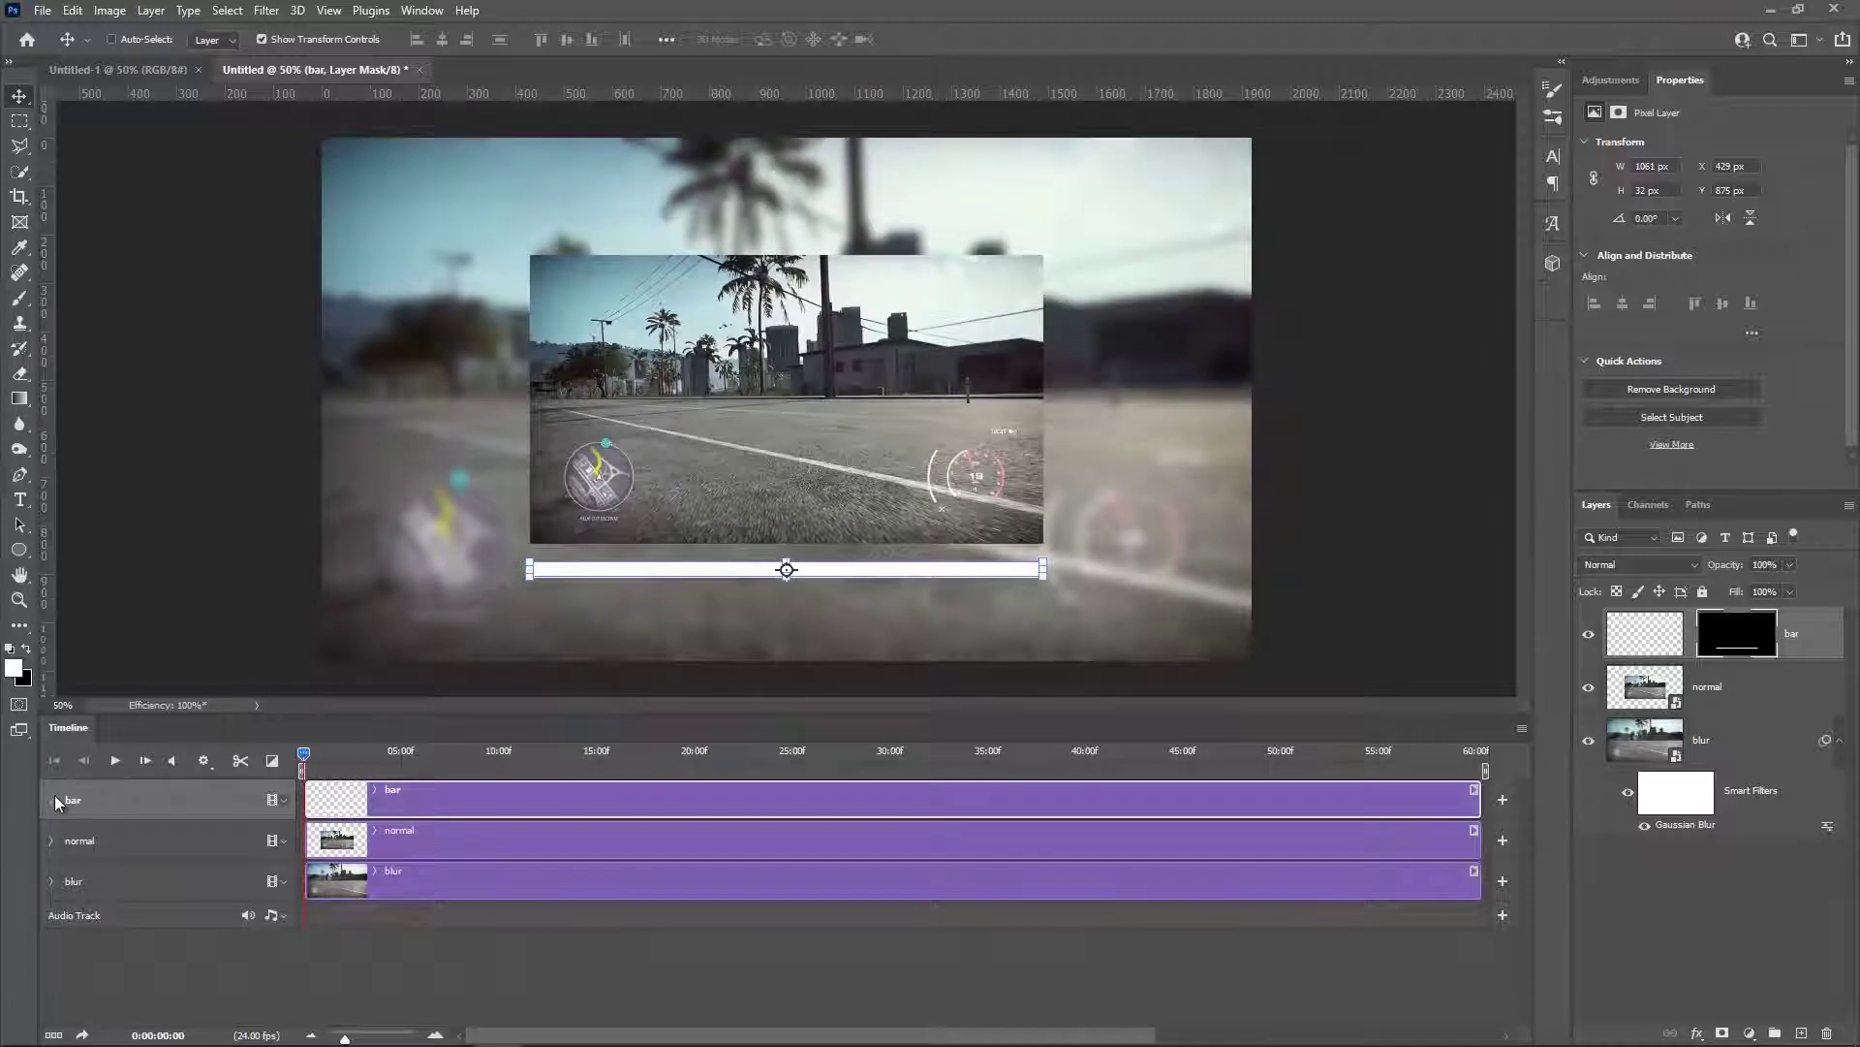
left_click(52, 800)
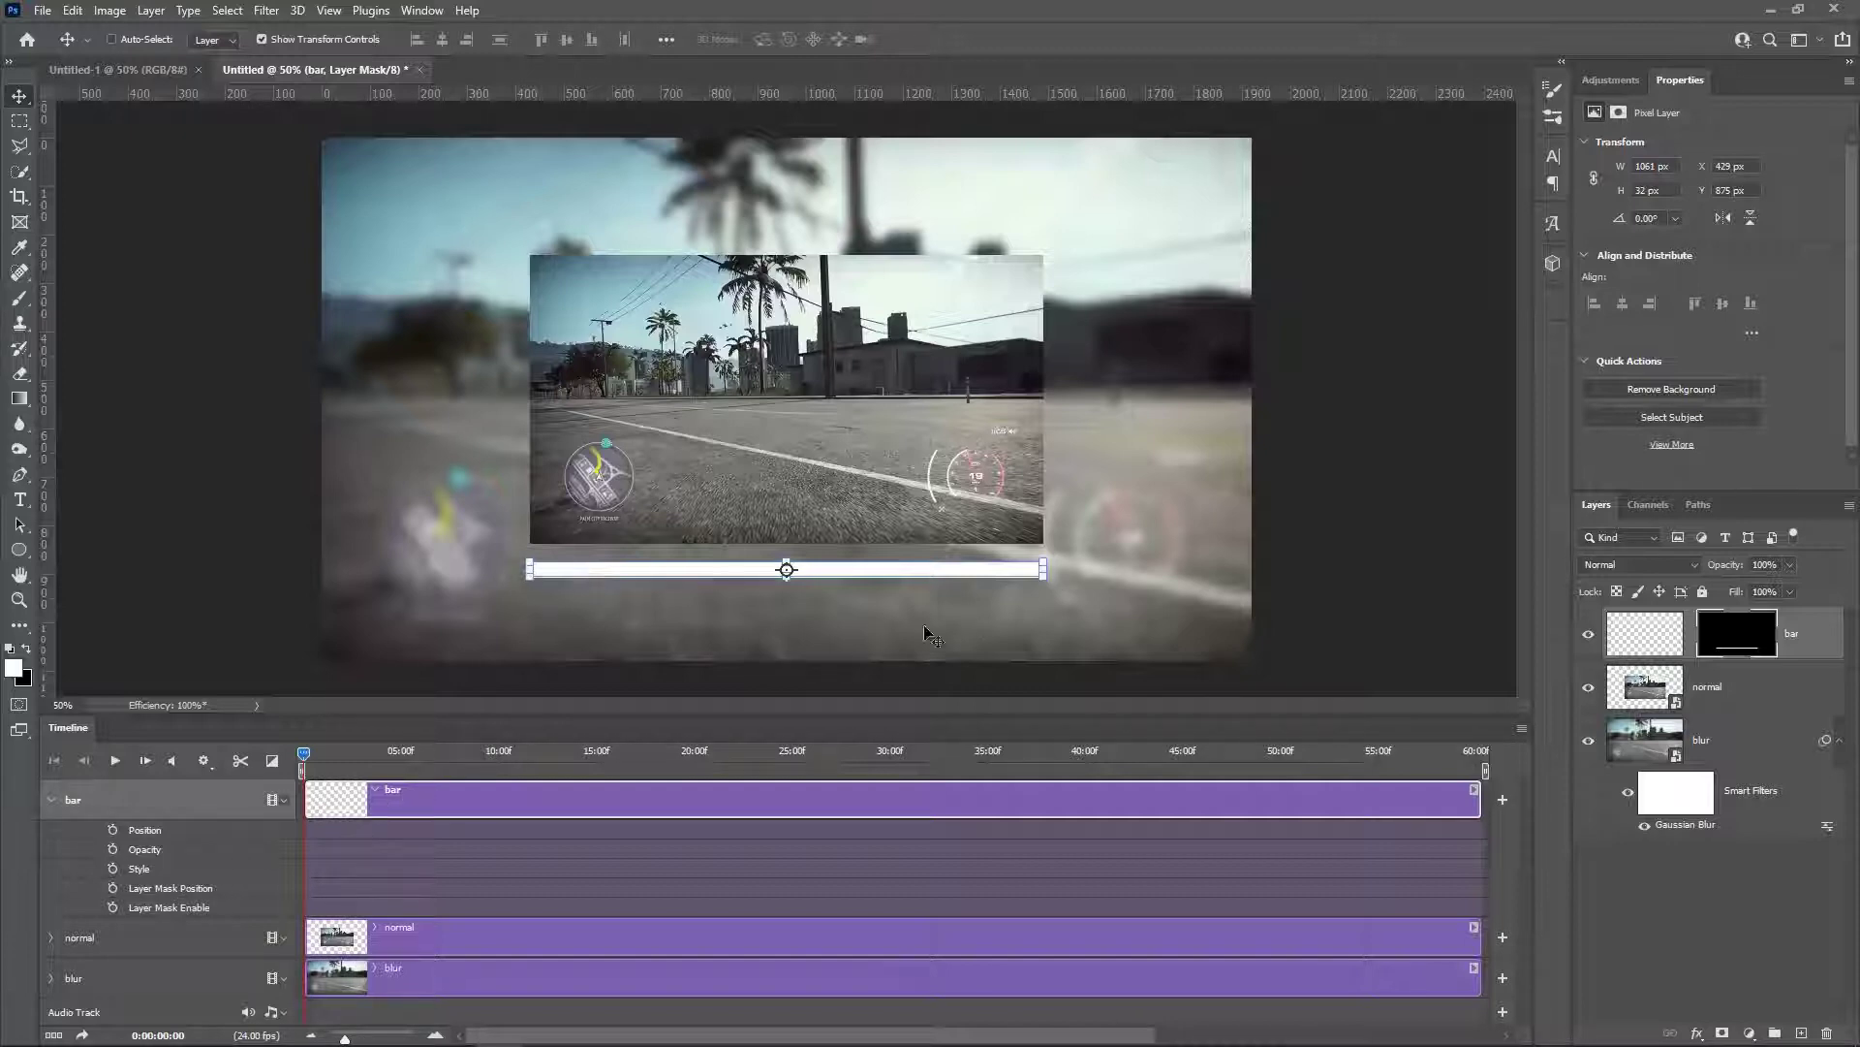
left_click(112, 888)
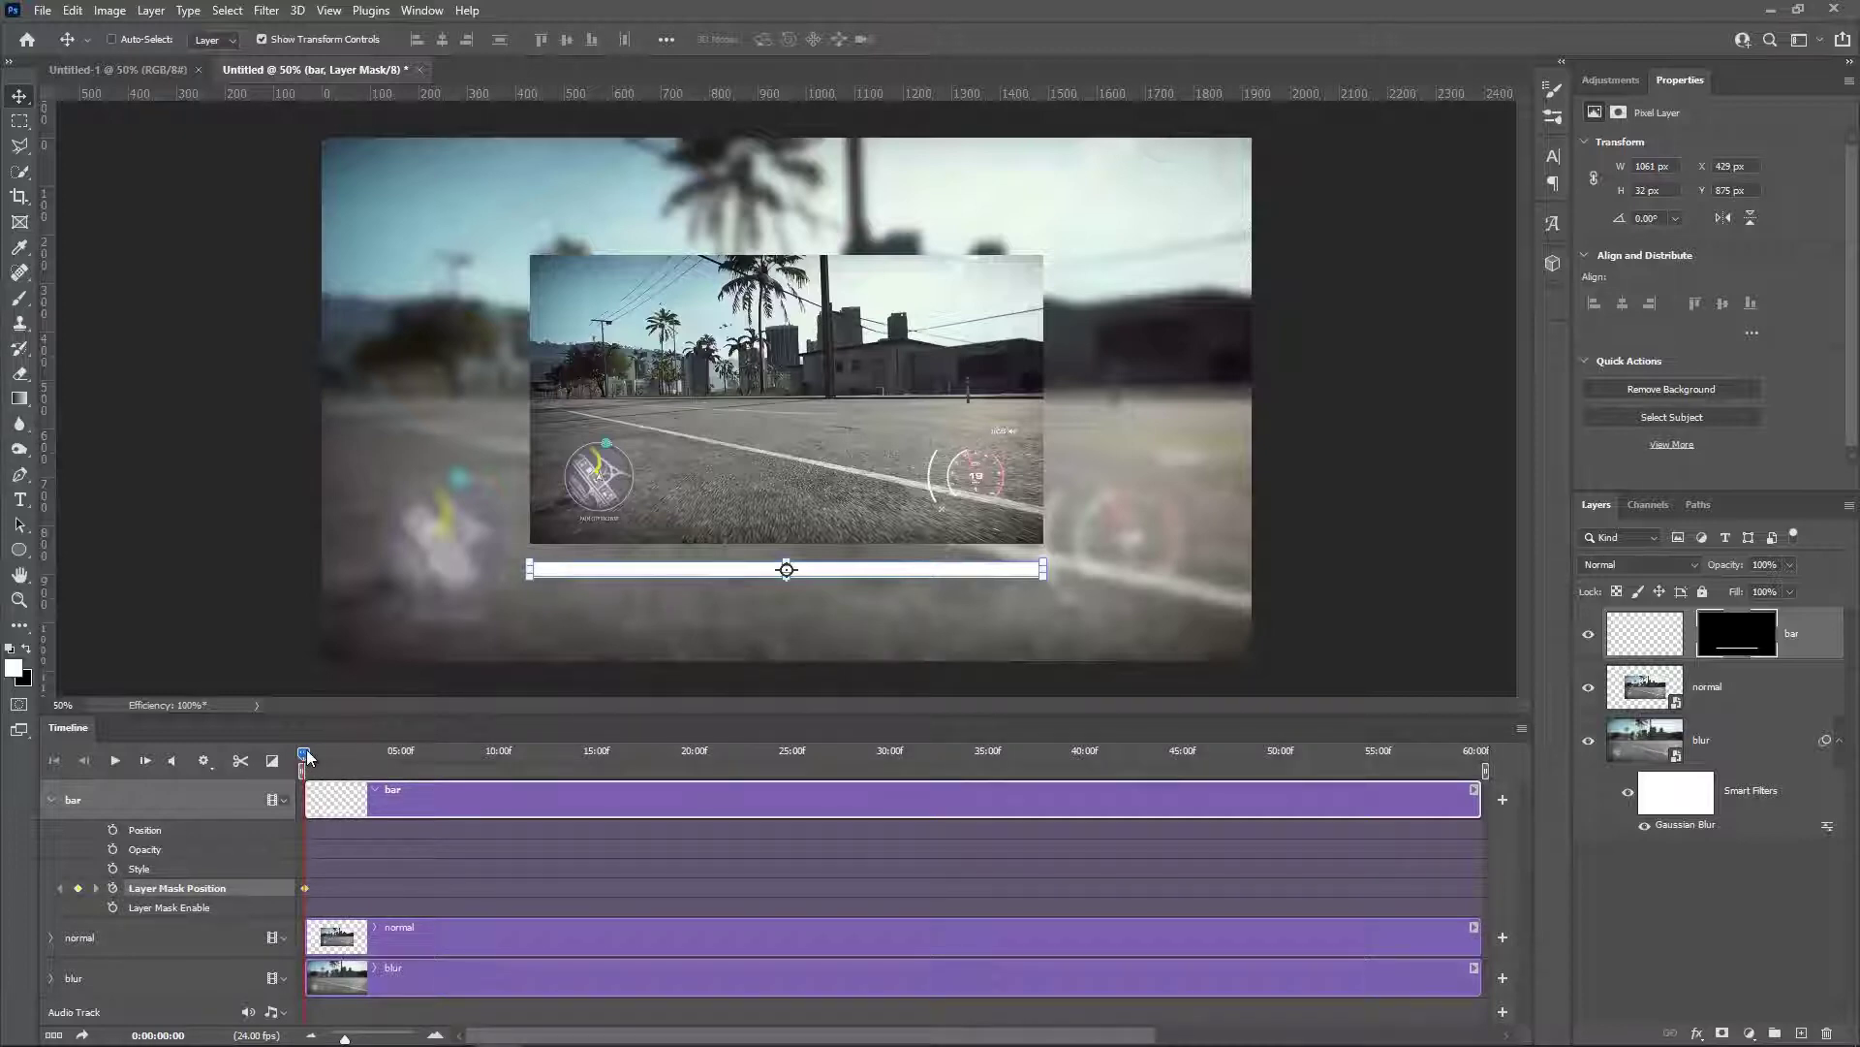
Step: At the timeline's end, keyframe the bar's mask shifted left by its full width to hide the bar, and return to the start
left_click_drag(344, 758, 1480, 754)
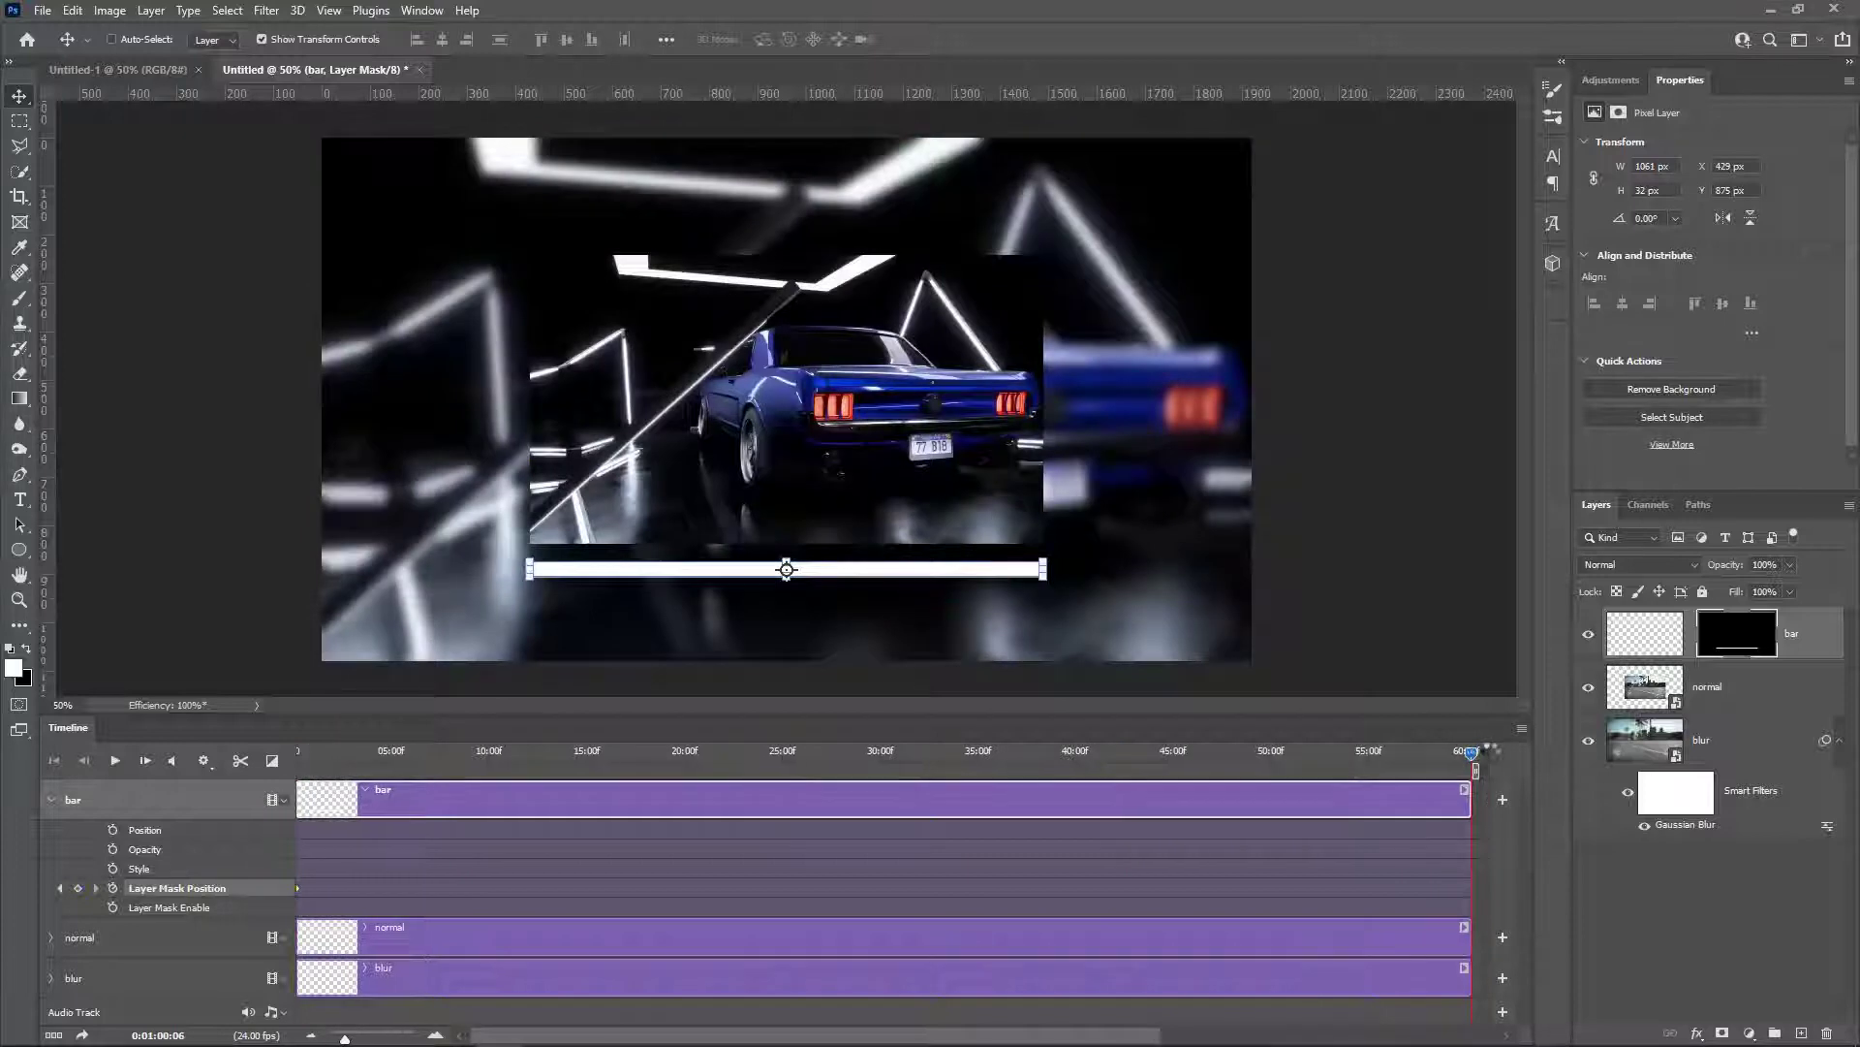
left_click(1730, 638)
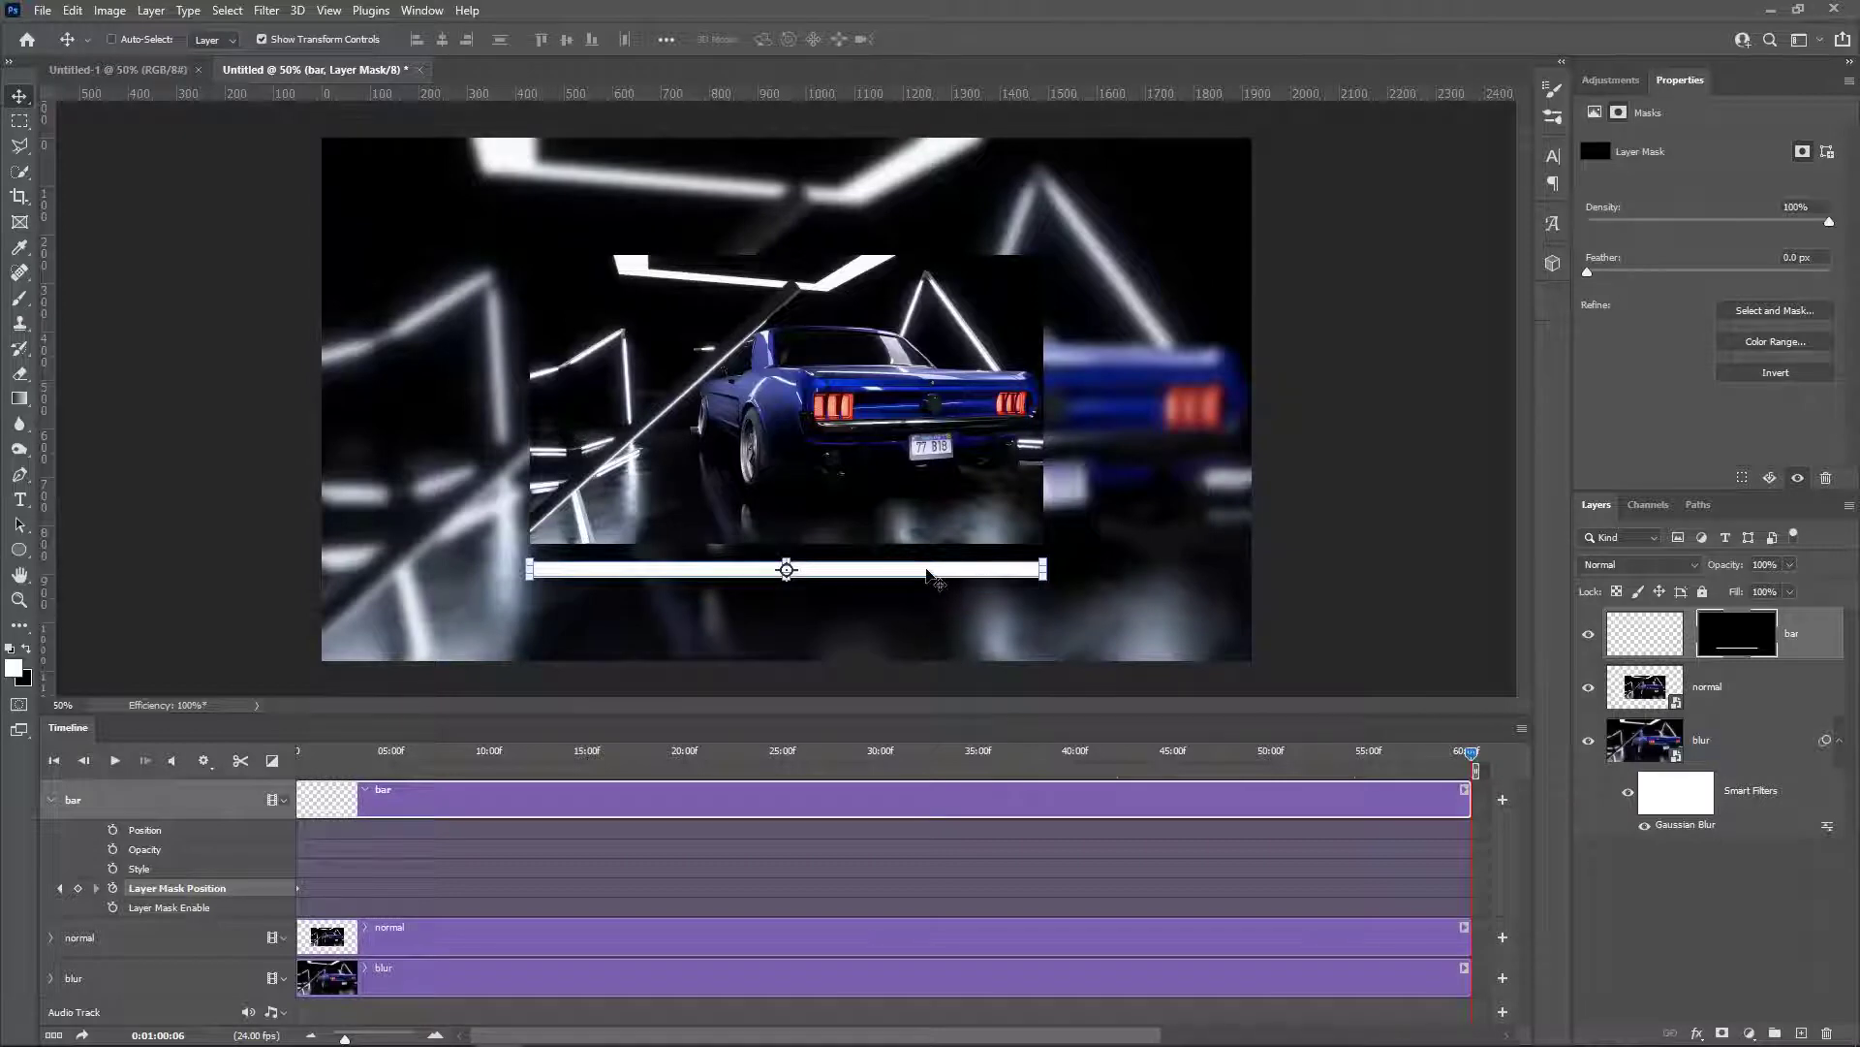
left_click_drag(931, 578, 413, 580)
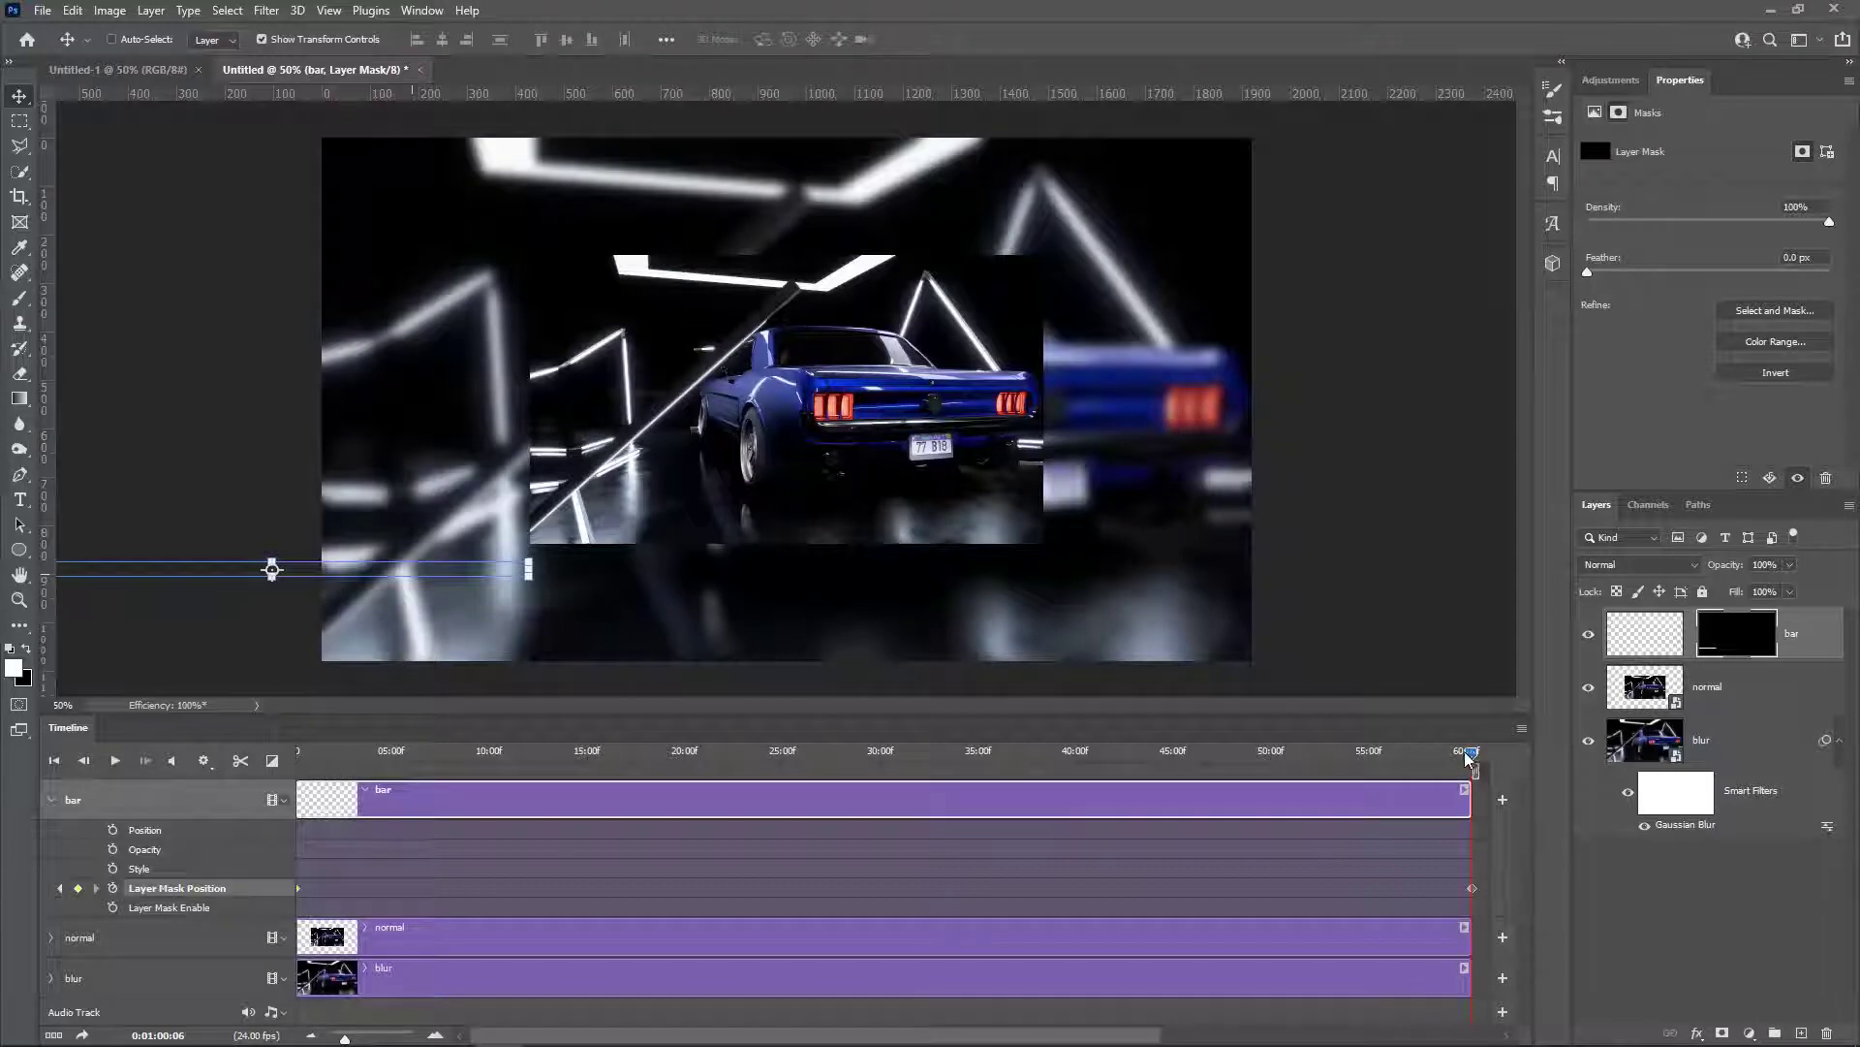
left_click_drag(1470, 761, 303, 754)
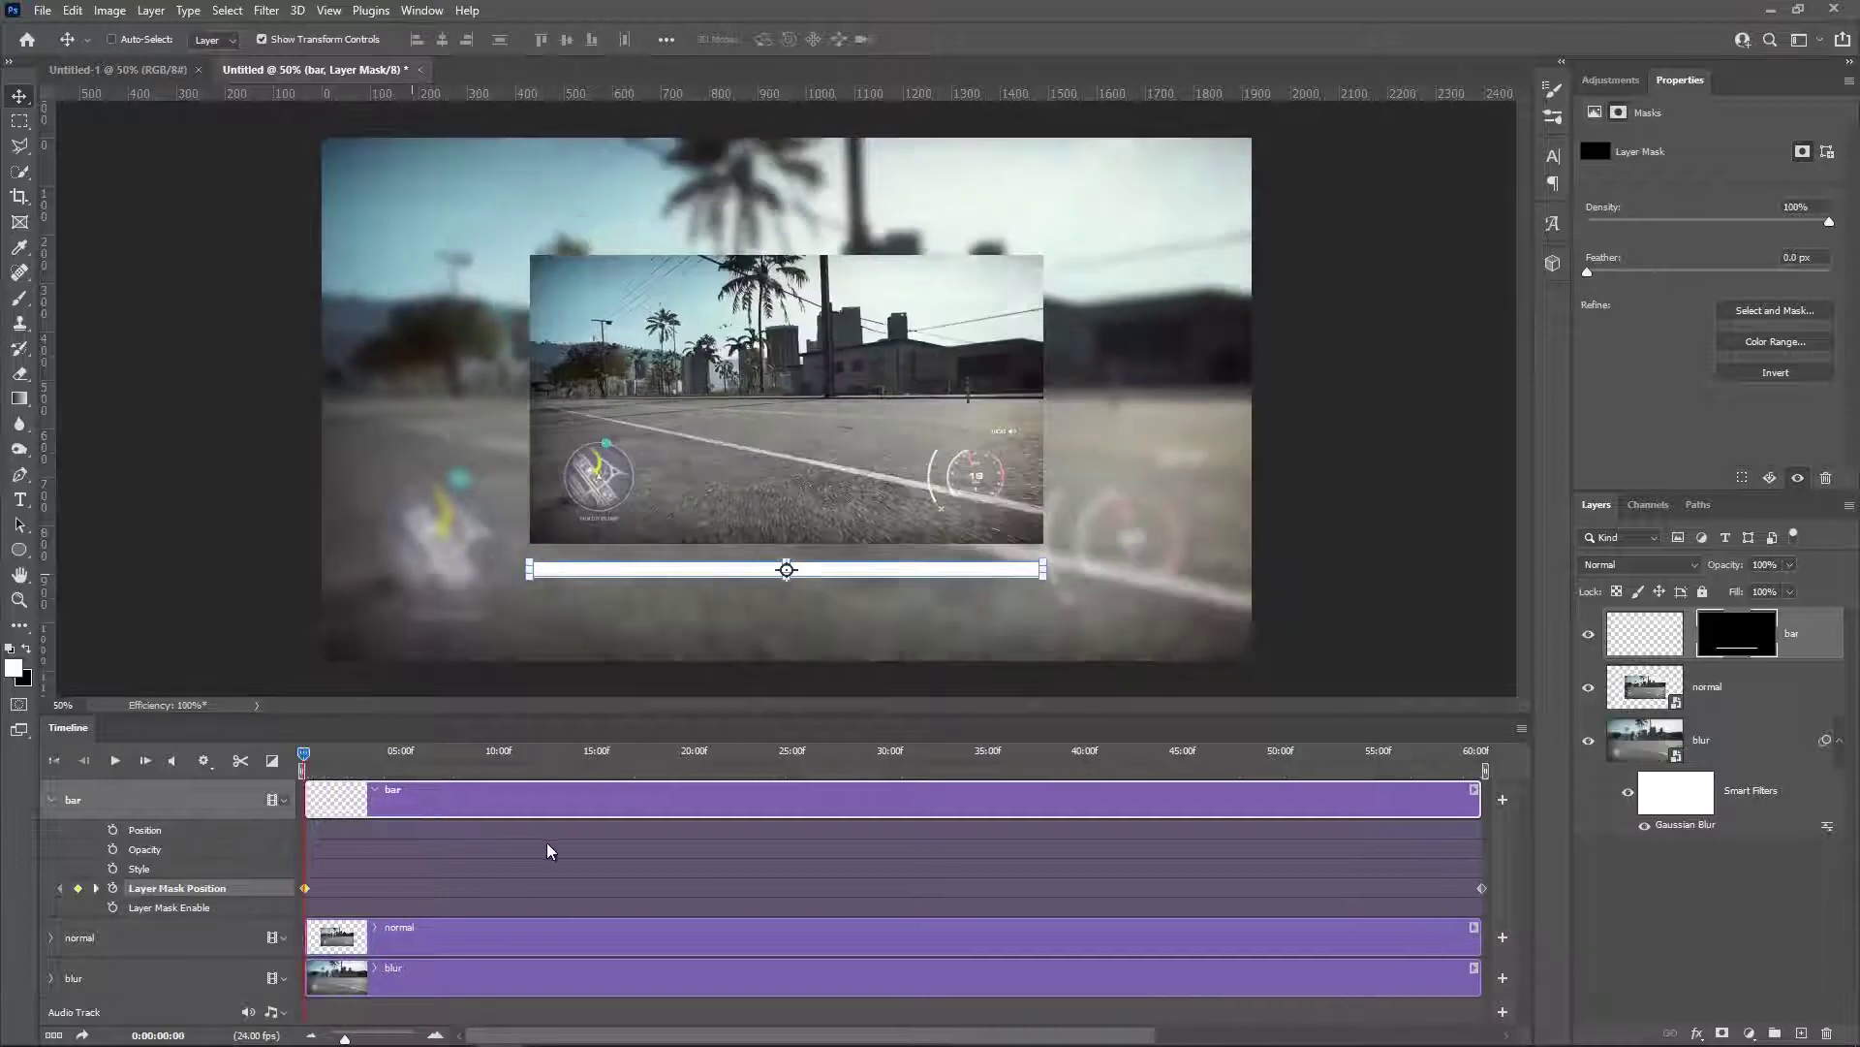
mouse_move(304, 755)
left_mouse_down()
mouse_move(672, 773)
mouse_move(273, 765)
left_mouse_up()
Step: Add the horizontal text "LiveStream Starting Soon" above the inset
left_click(19, 499)
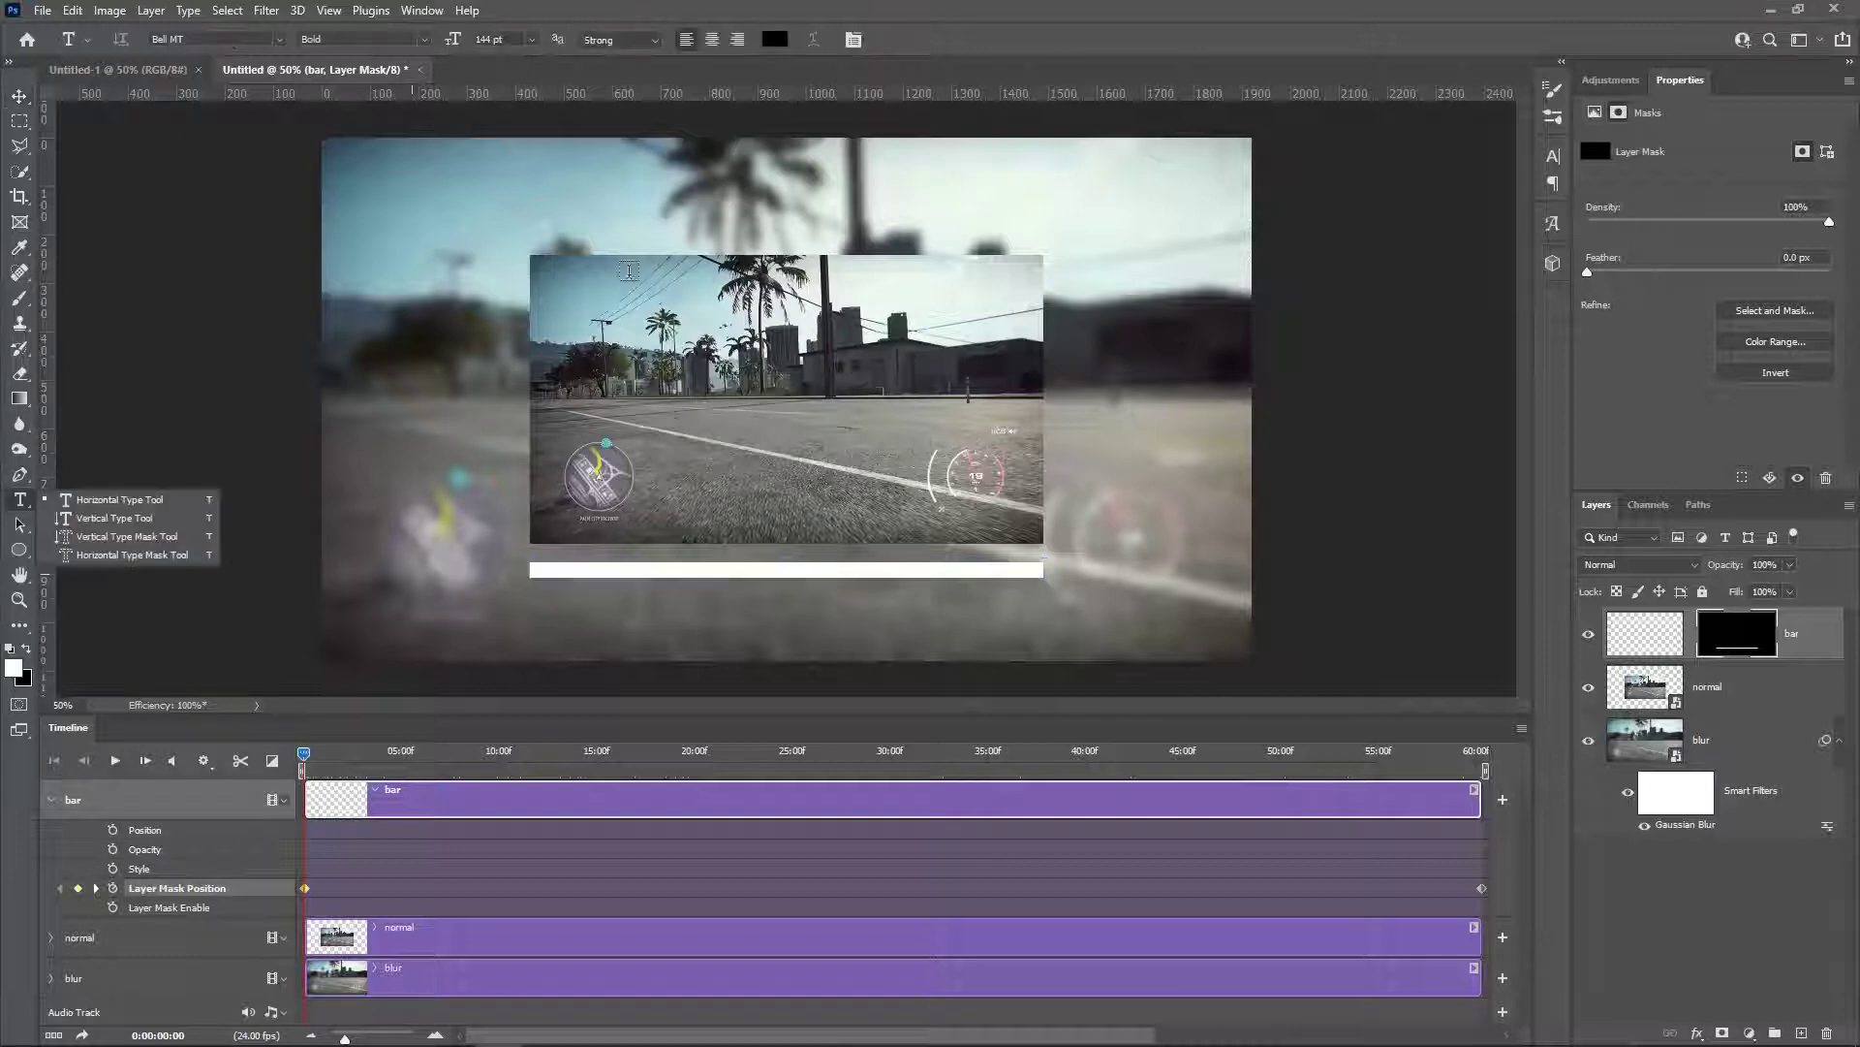
left_click(443, 203)
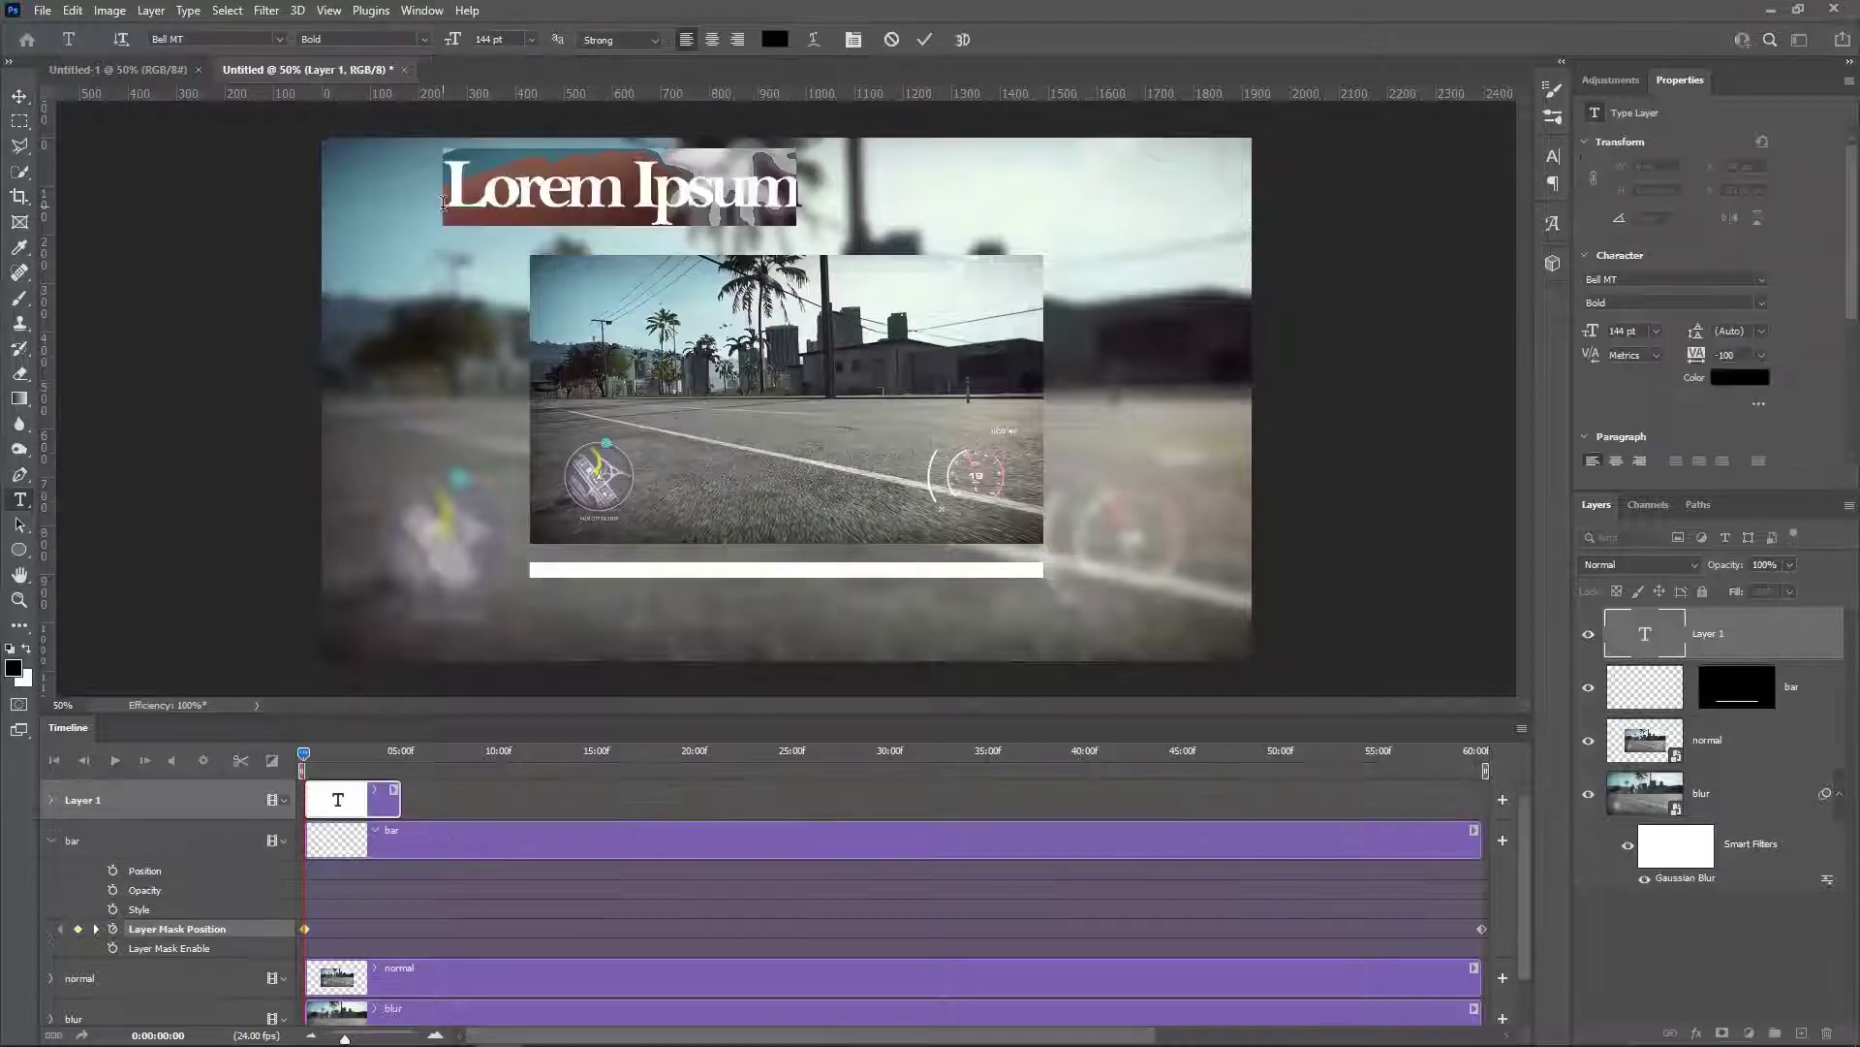
type("\\")
key("BackSpace")
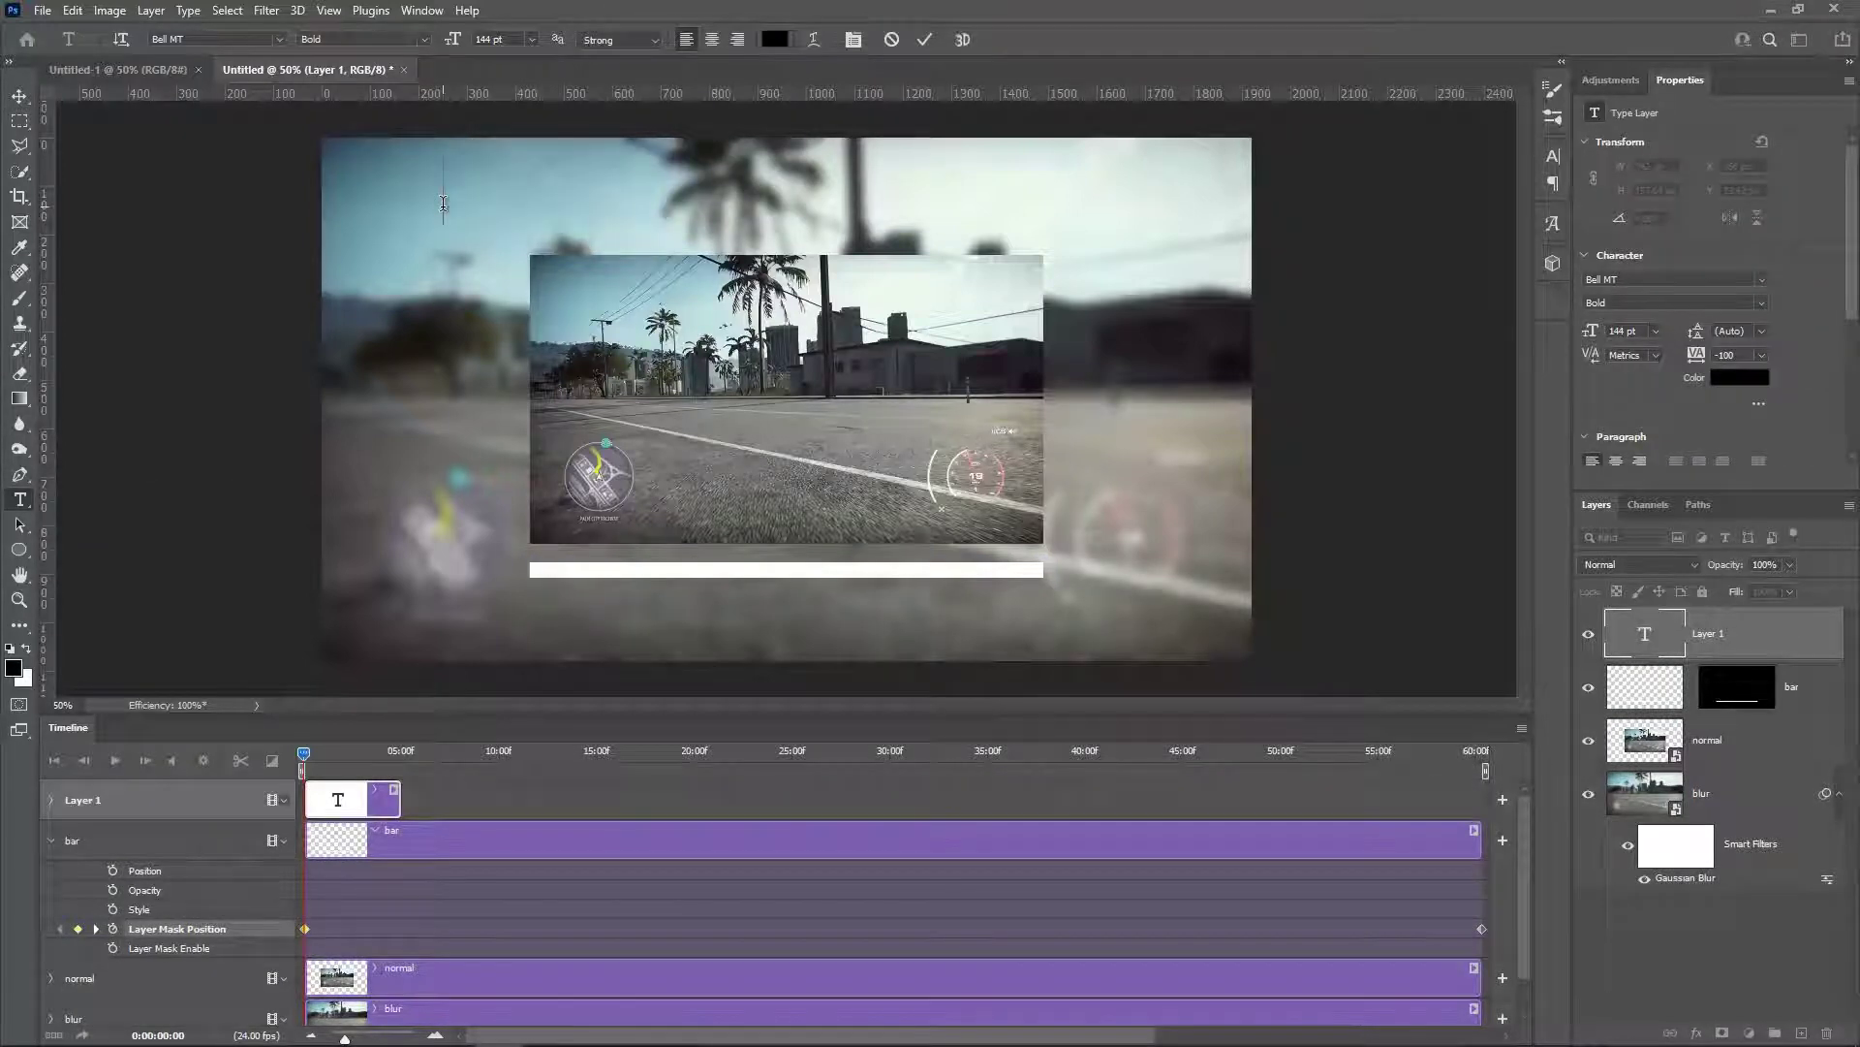
type("Live")
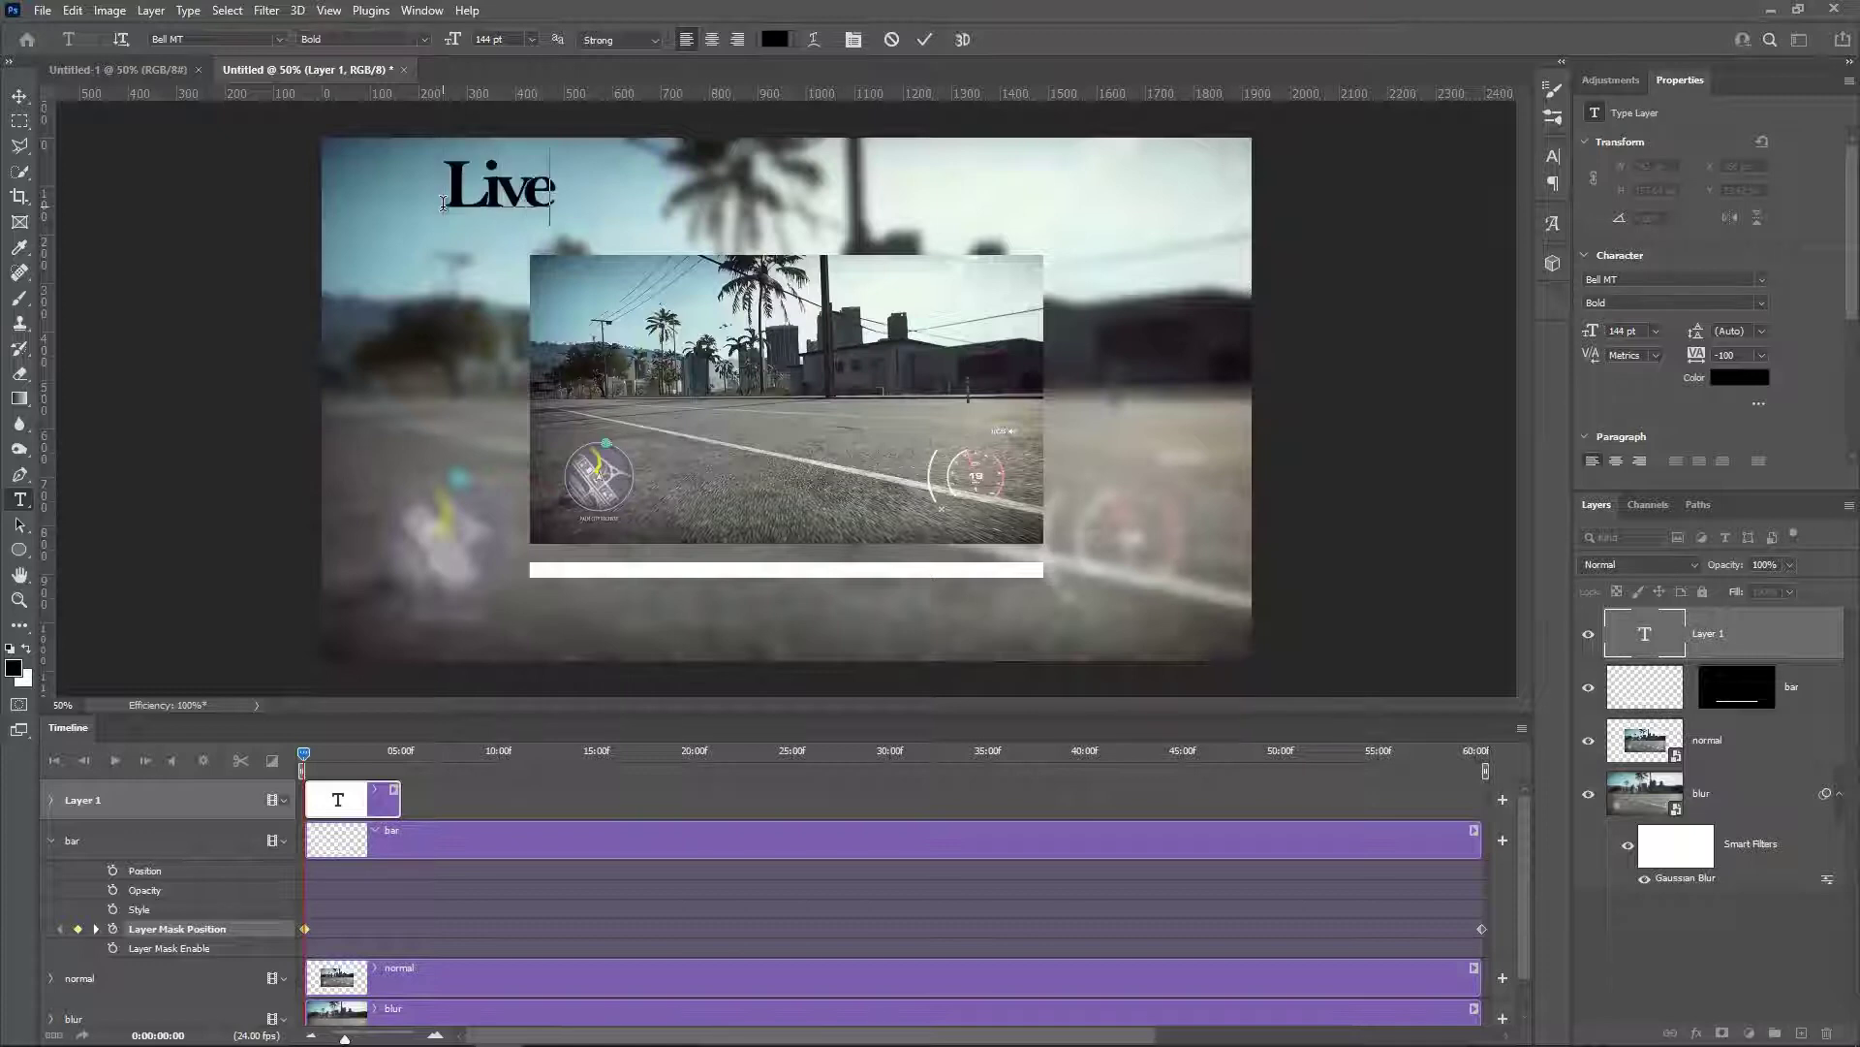
type("Stream")
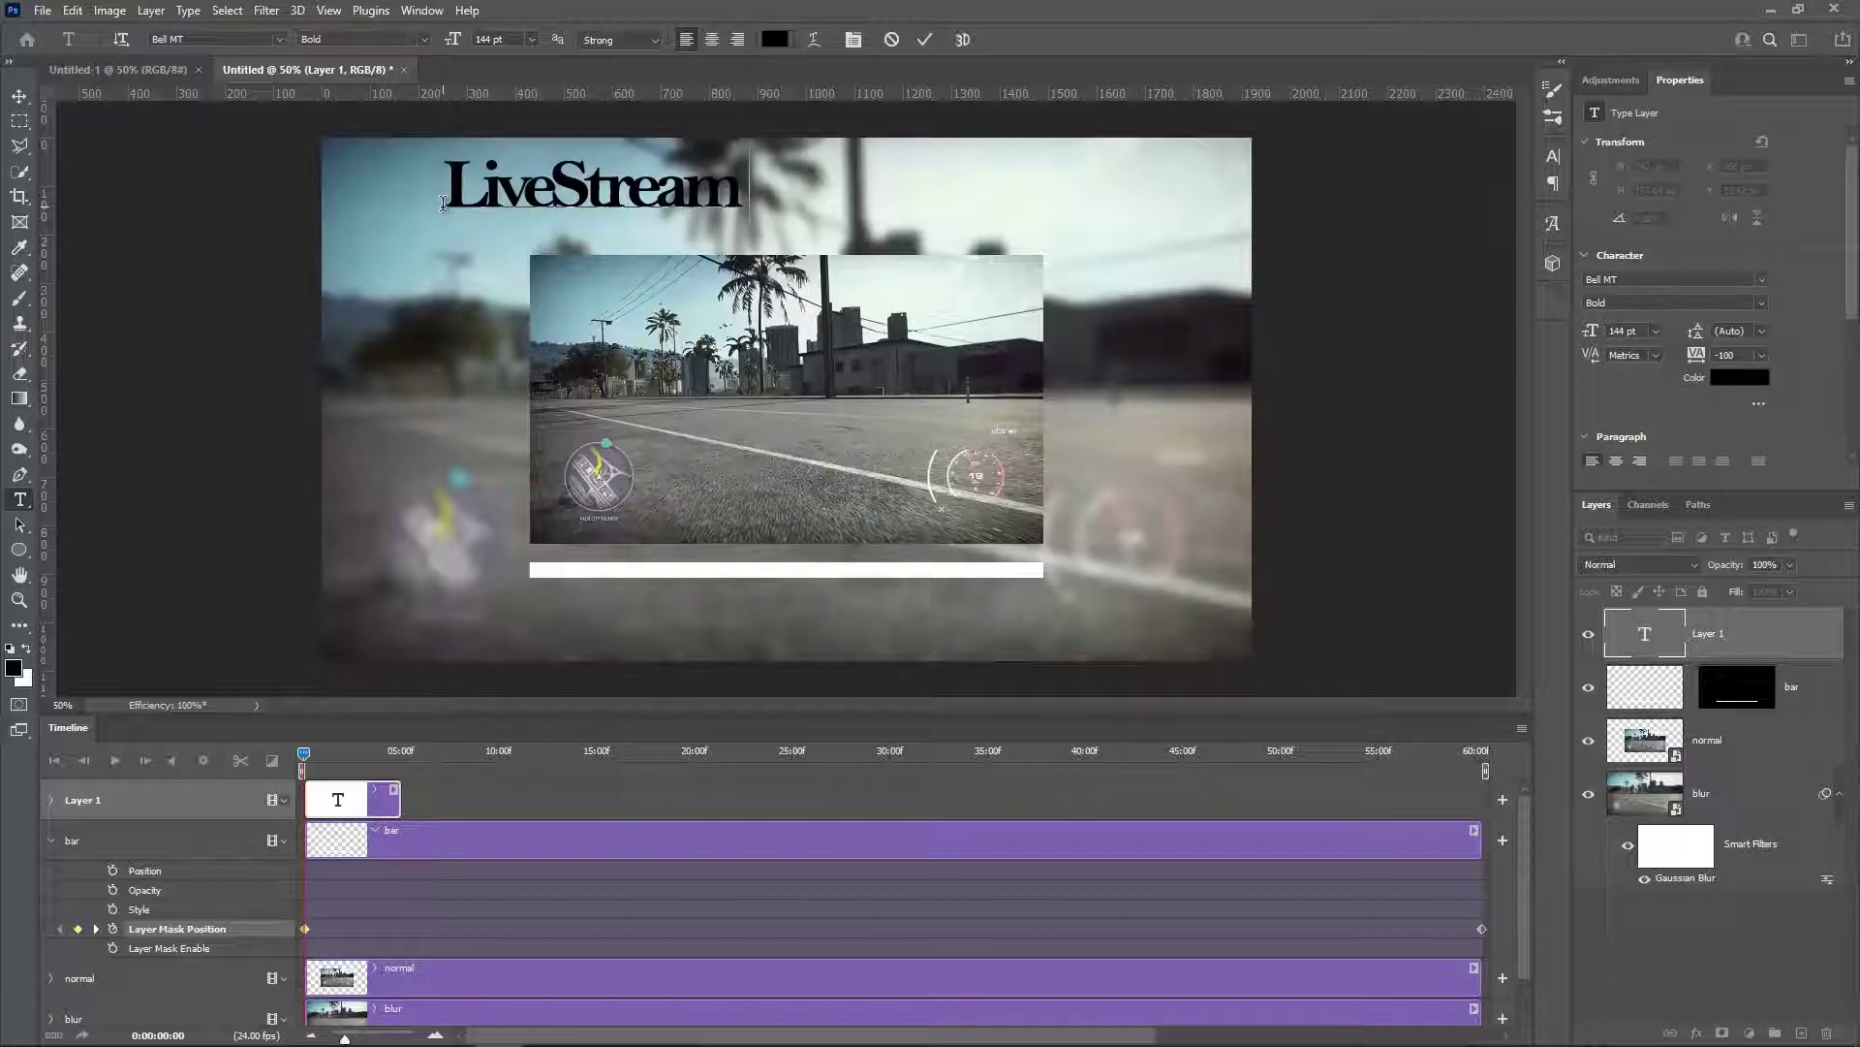
type(" Star")
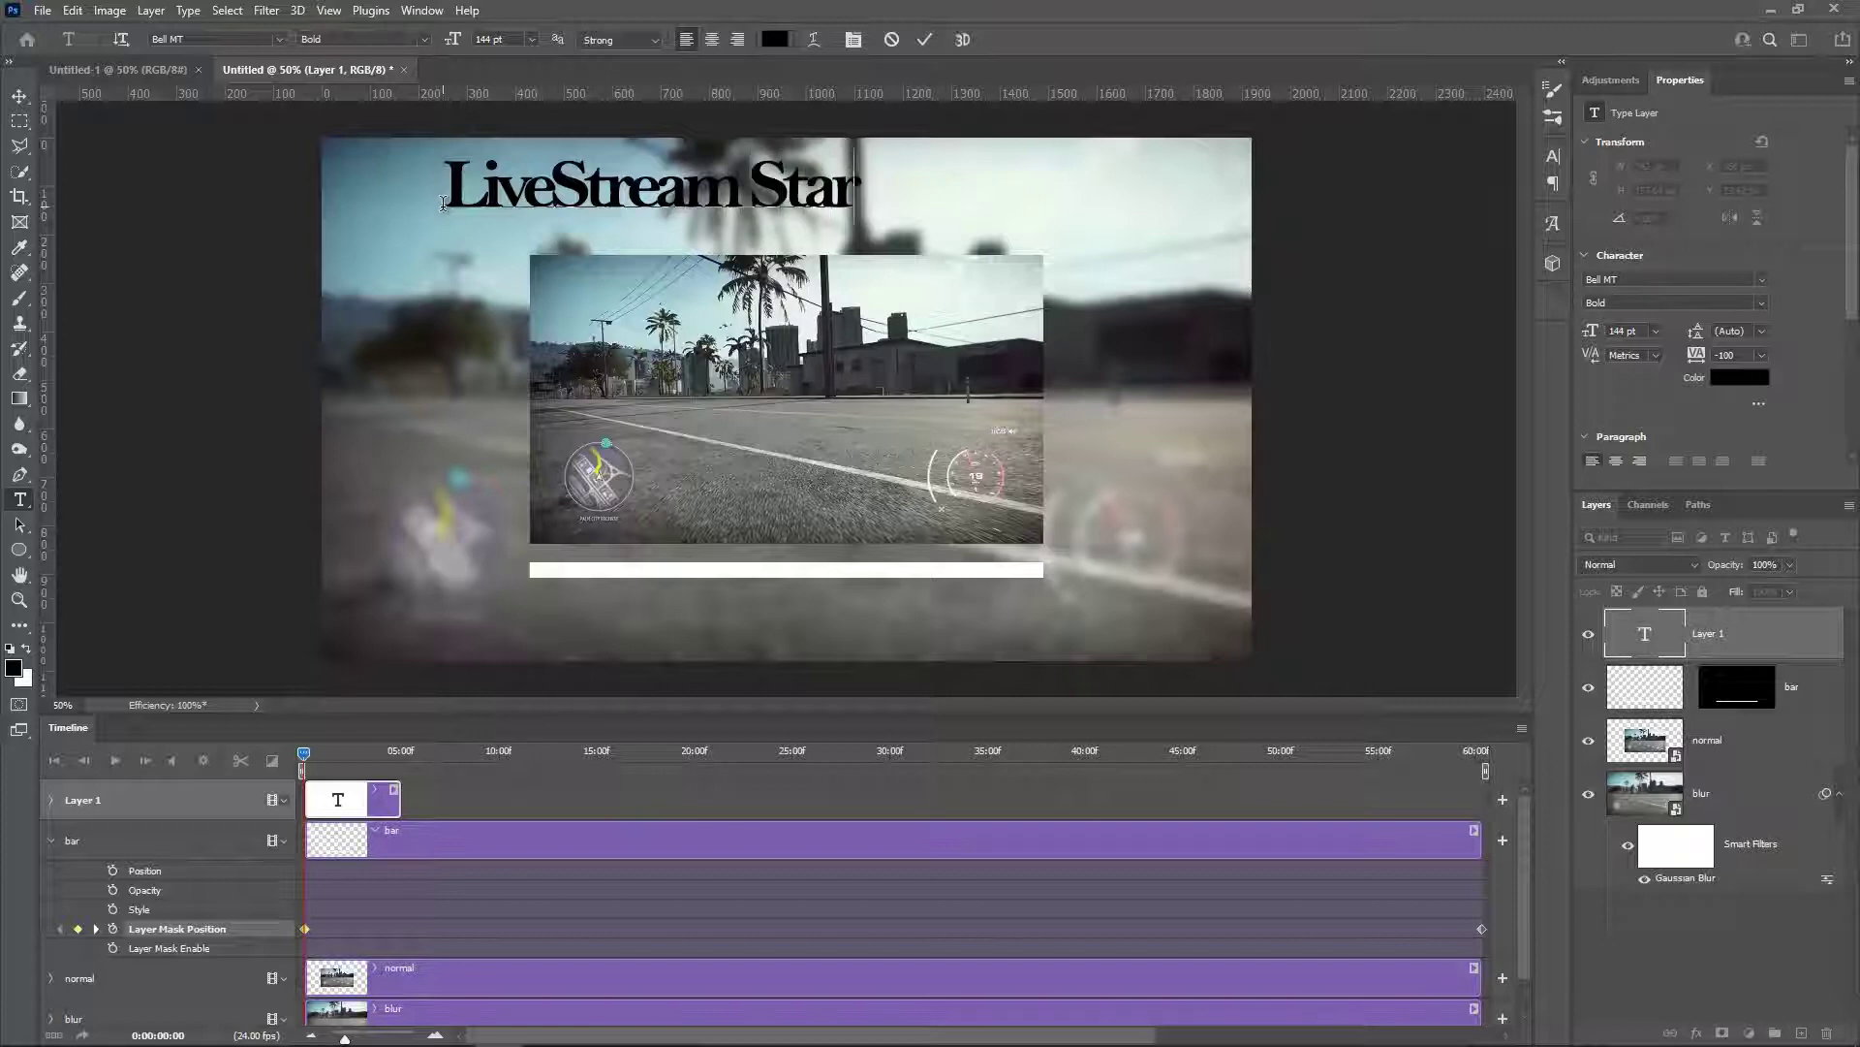
type("ting")
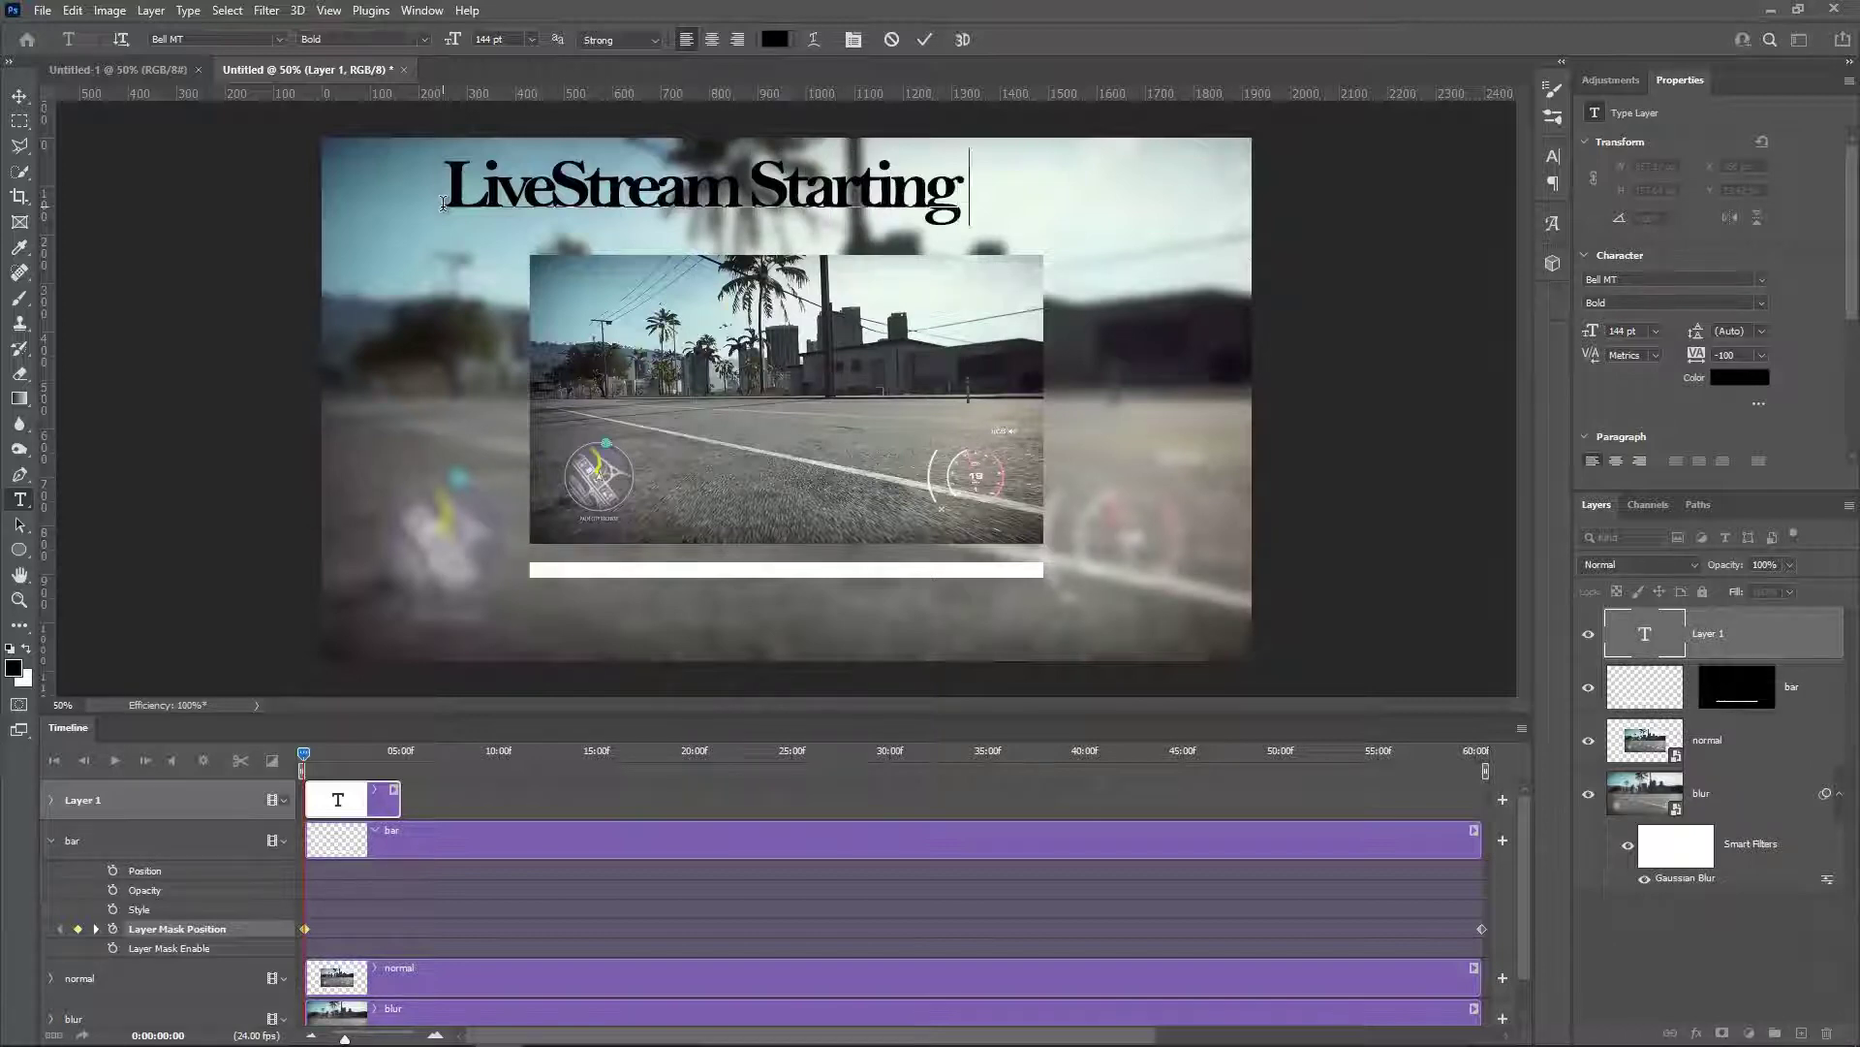
type(" Soon")
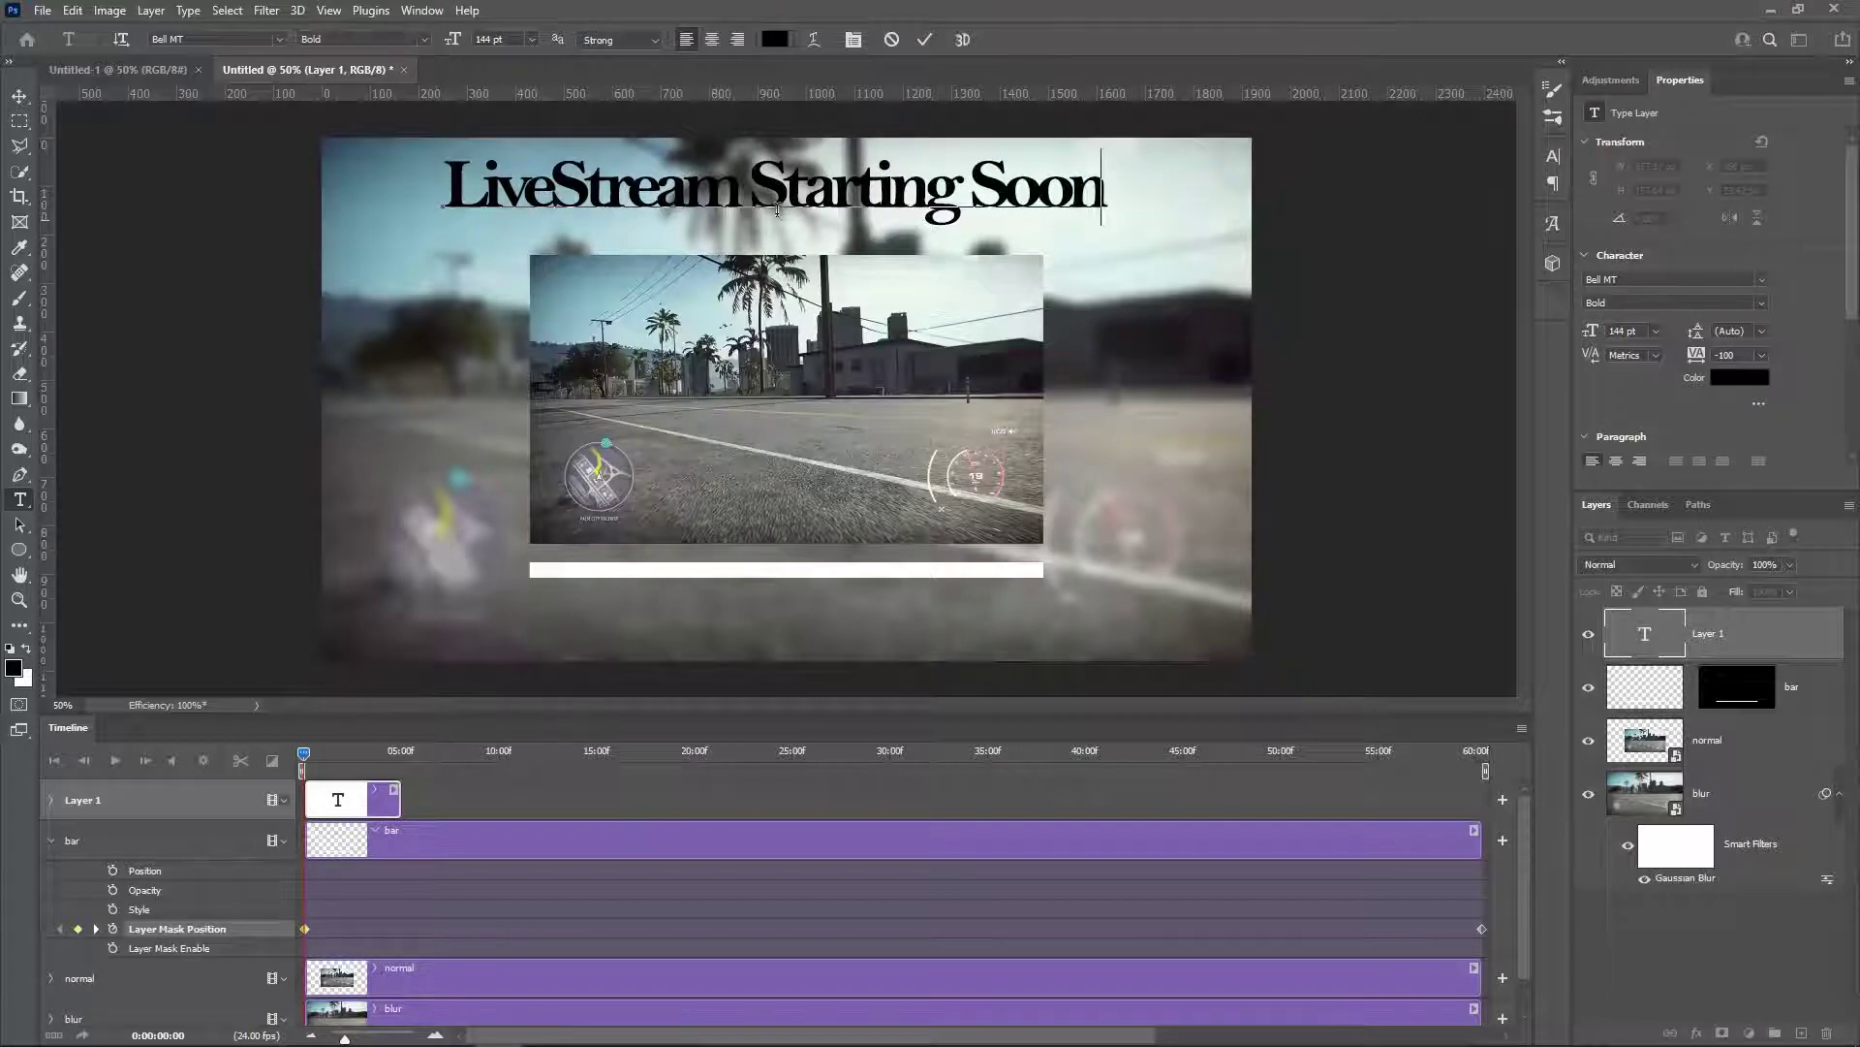
left_click(1644, 634)
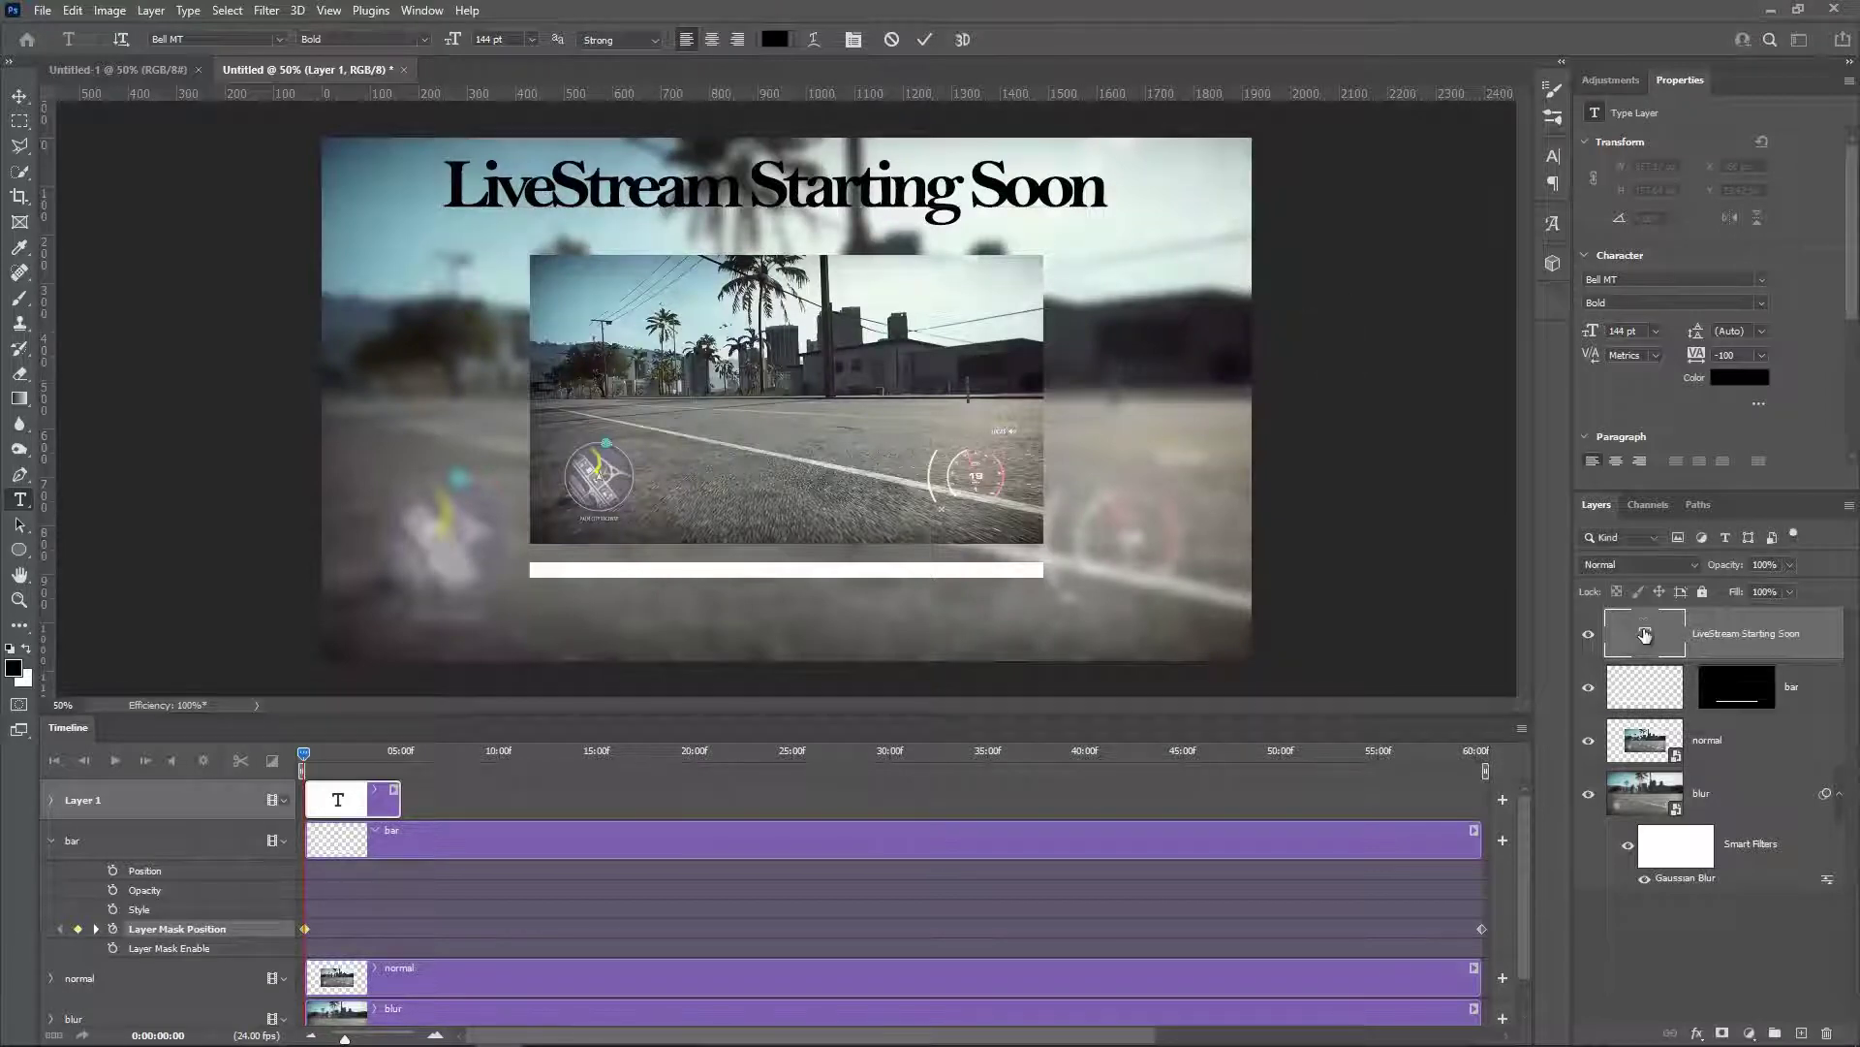
Step: Set the heading text's tracking to 100 and its size to 114 pt, and centre it above the inset
double_click(1645, 634)
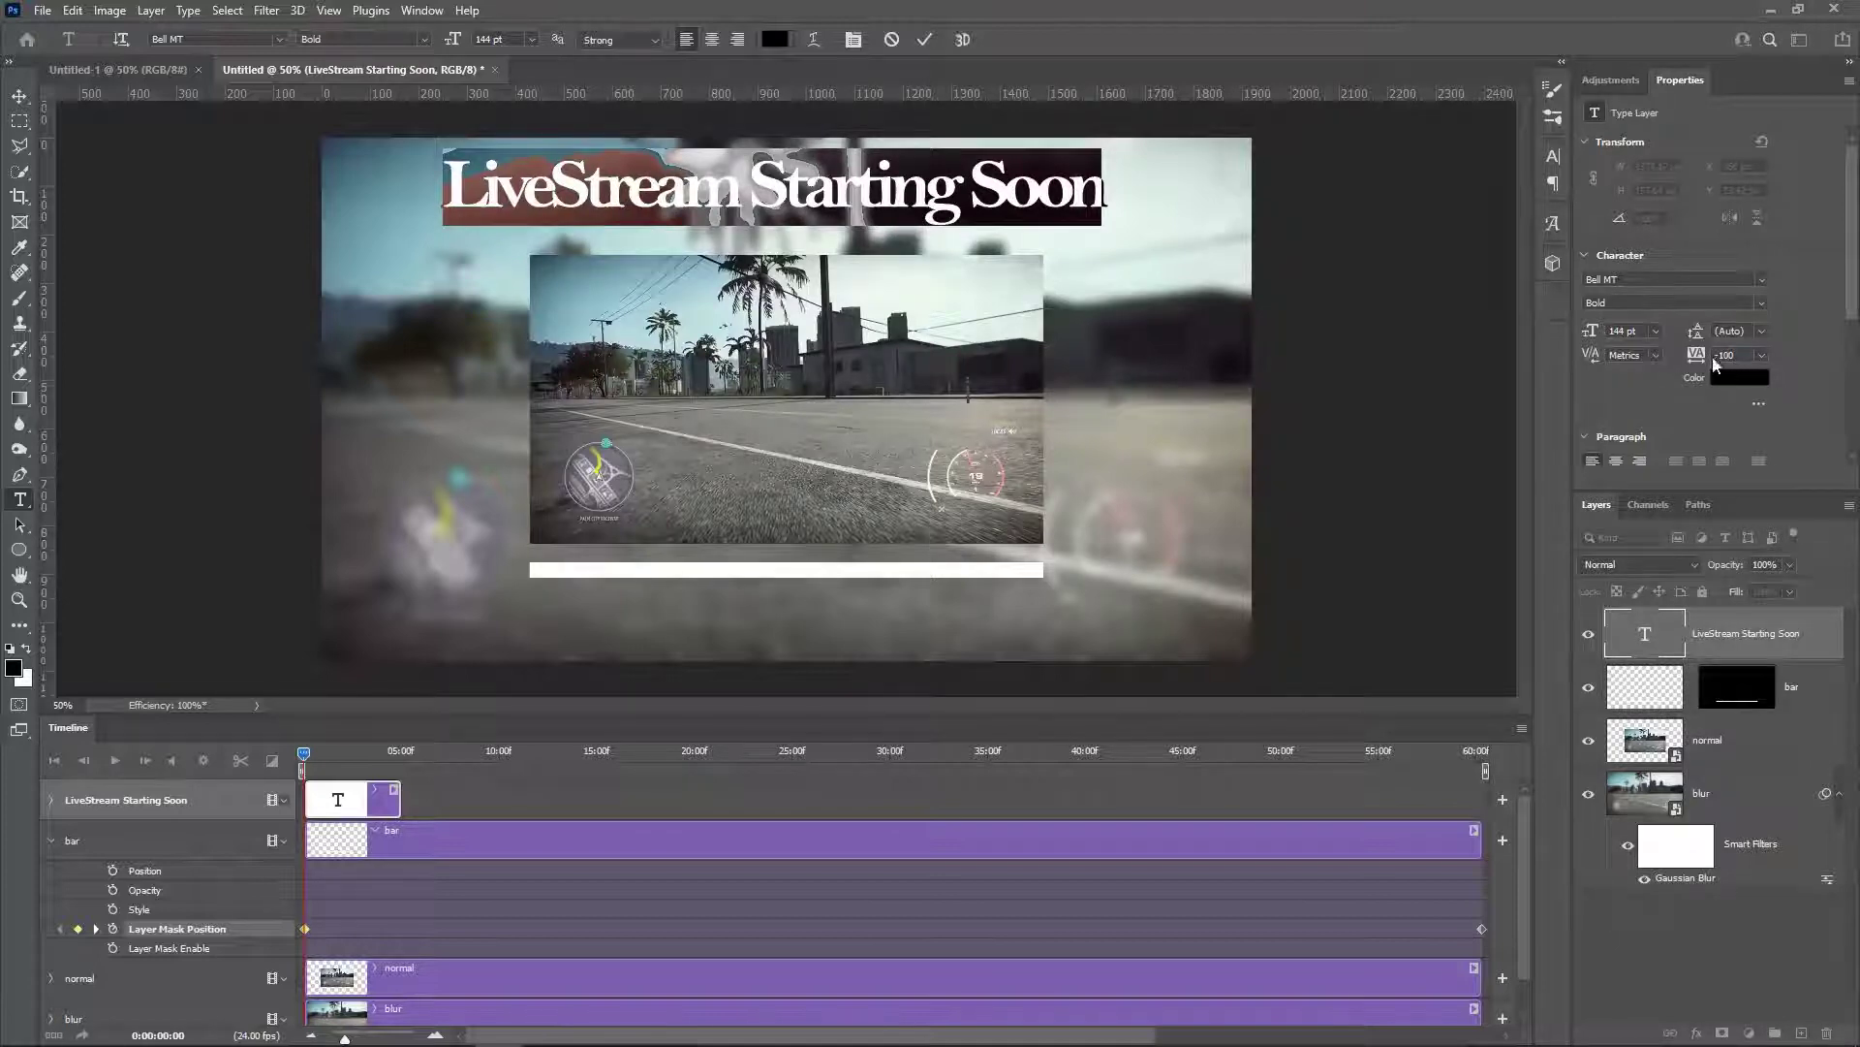
left_click_drag(1695, 357, 1705, 359)
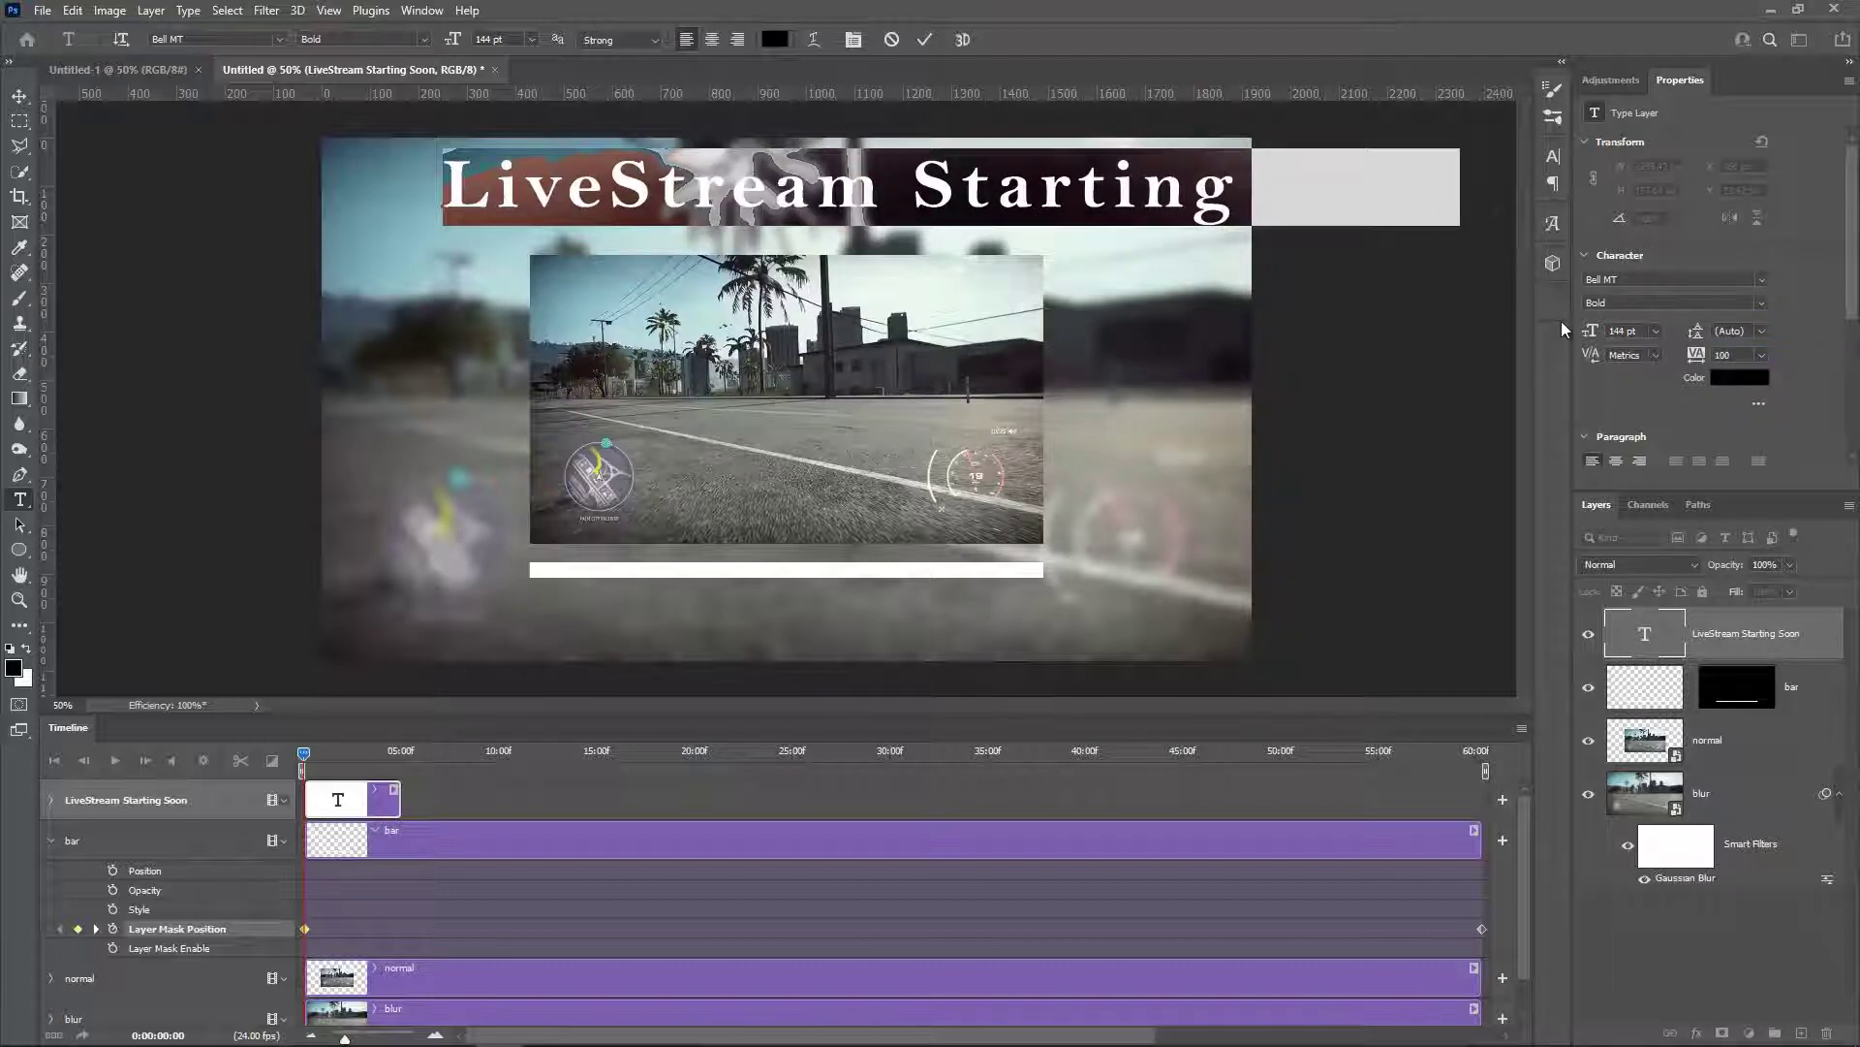
left_click_drag(459, 50, 428, 53)
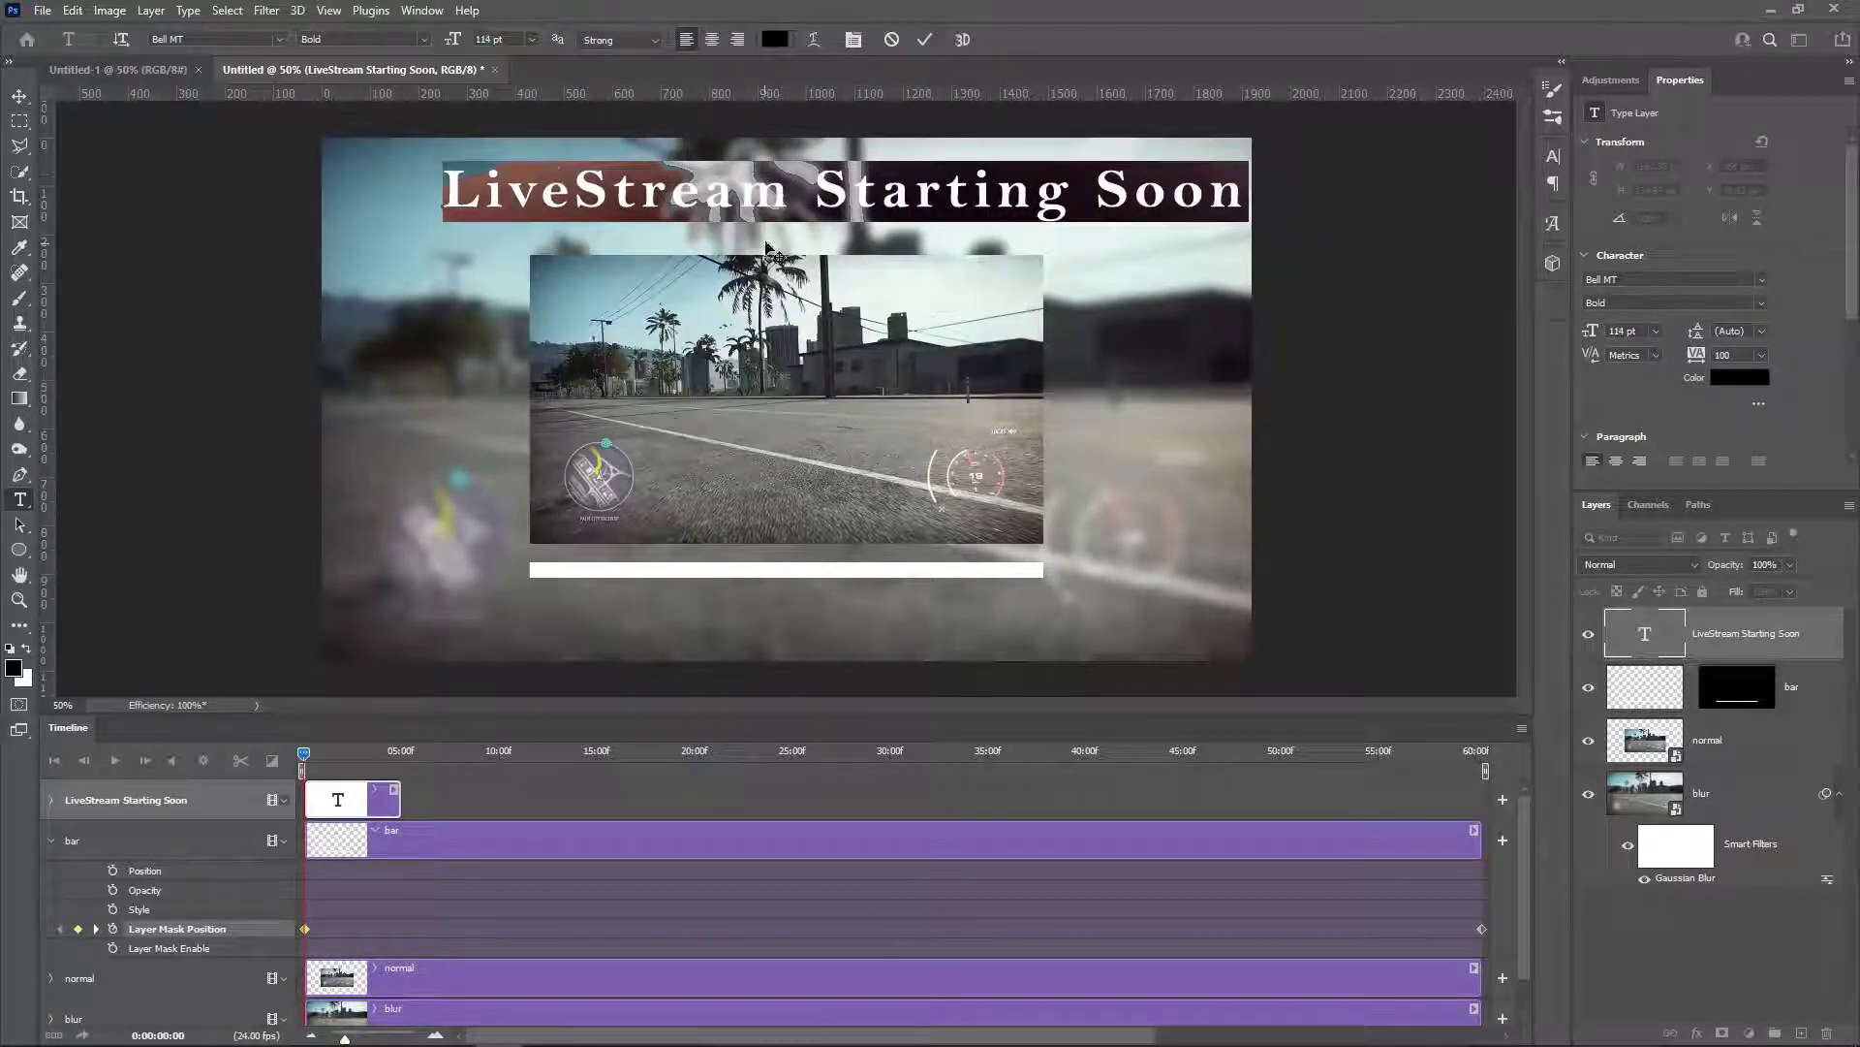
left_click_drag(756, 244, 704, 253)
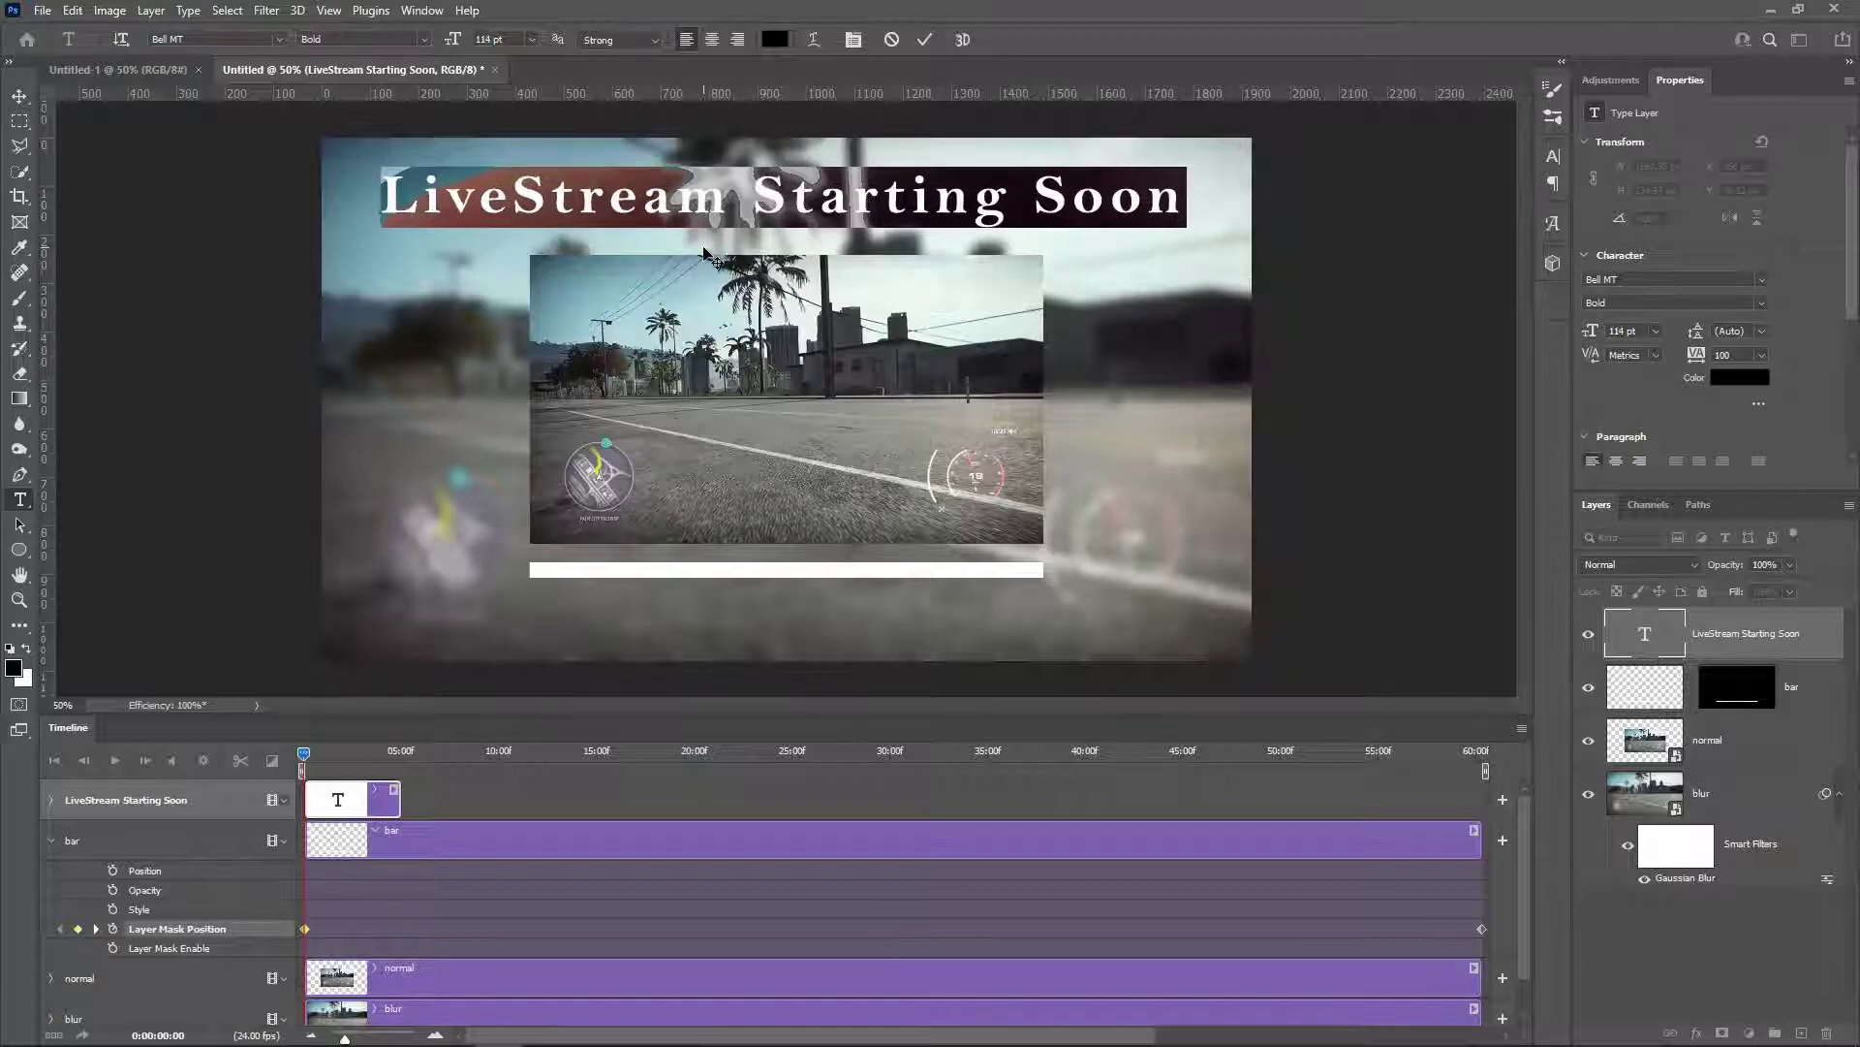
Step: Change the heading text's font to Speed+ Regular and recentre it above the inset
left_click(281, 39)
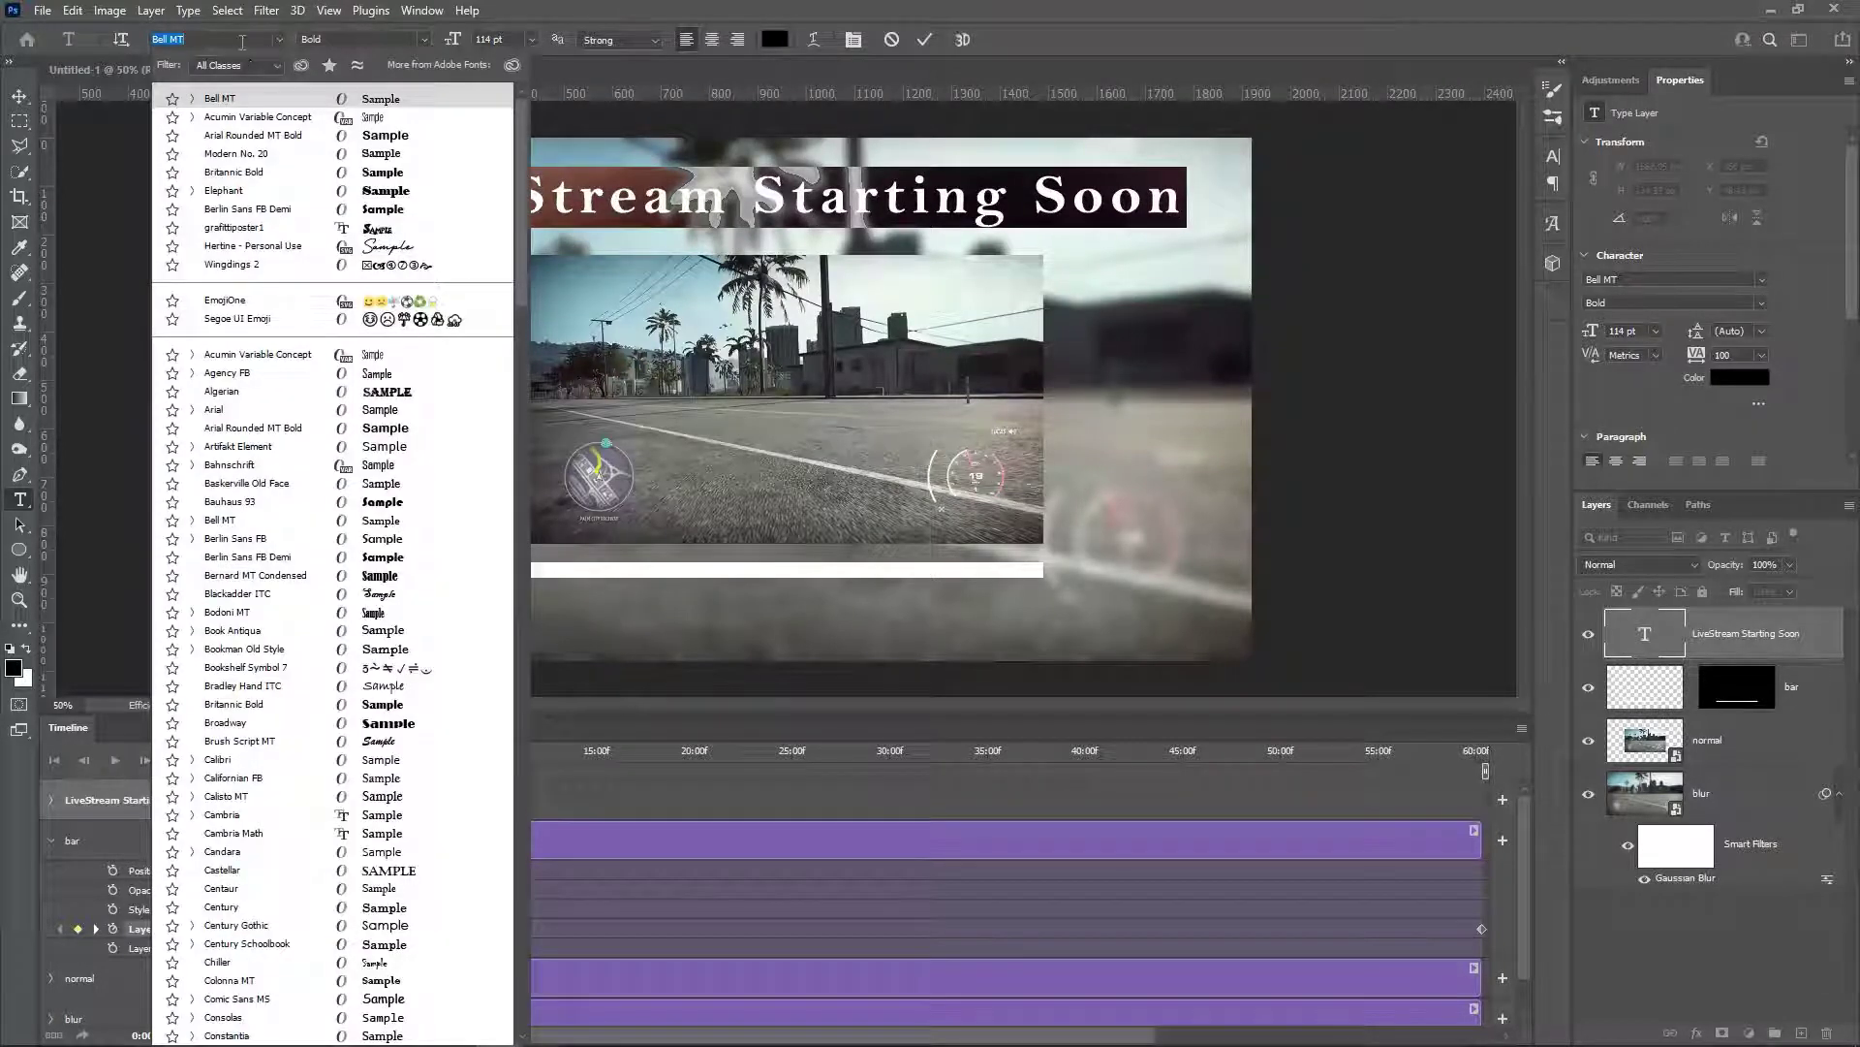
type("Speed+")
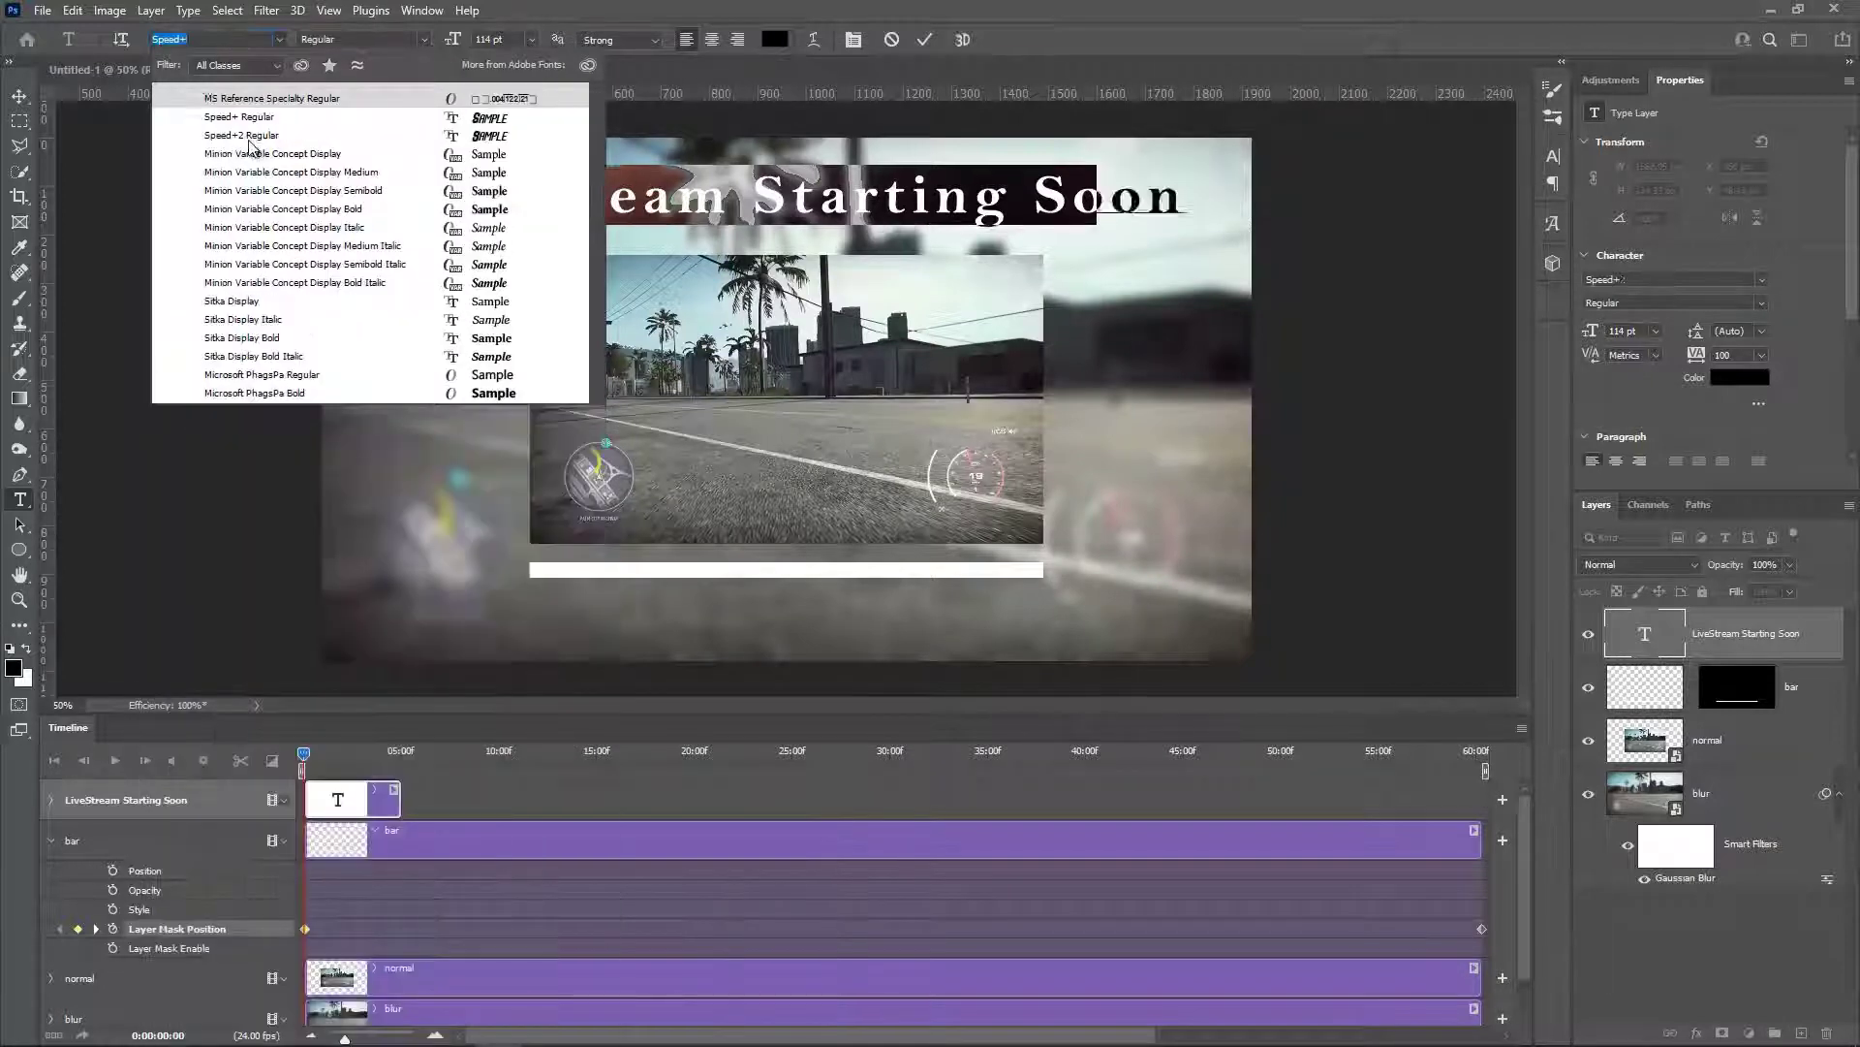
left_click(240, 117)
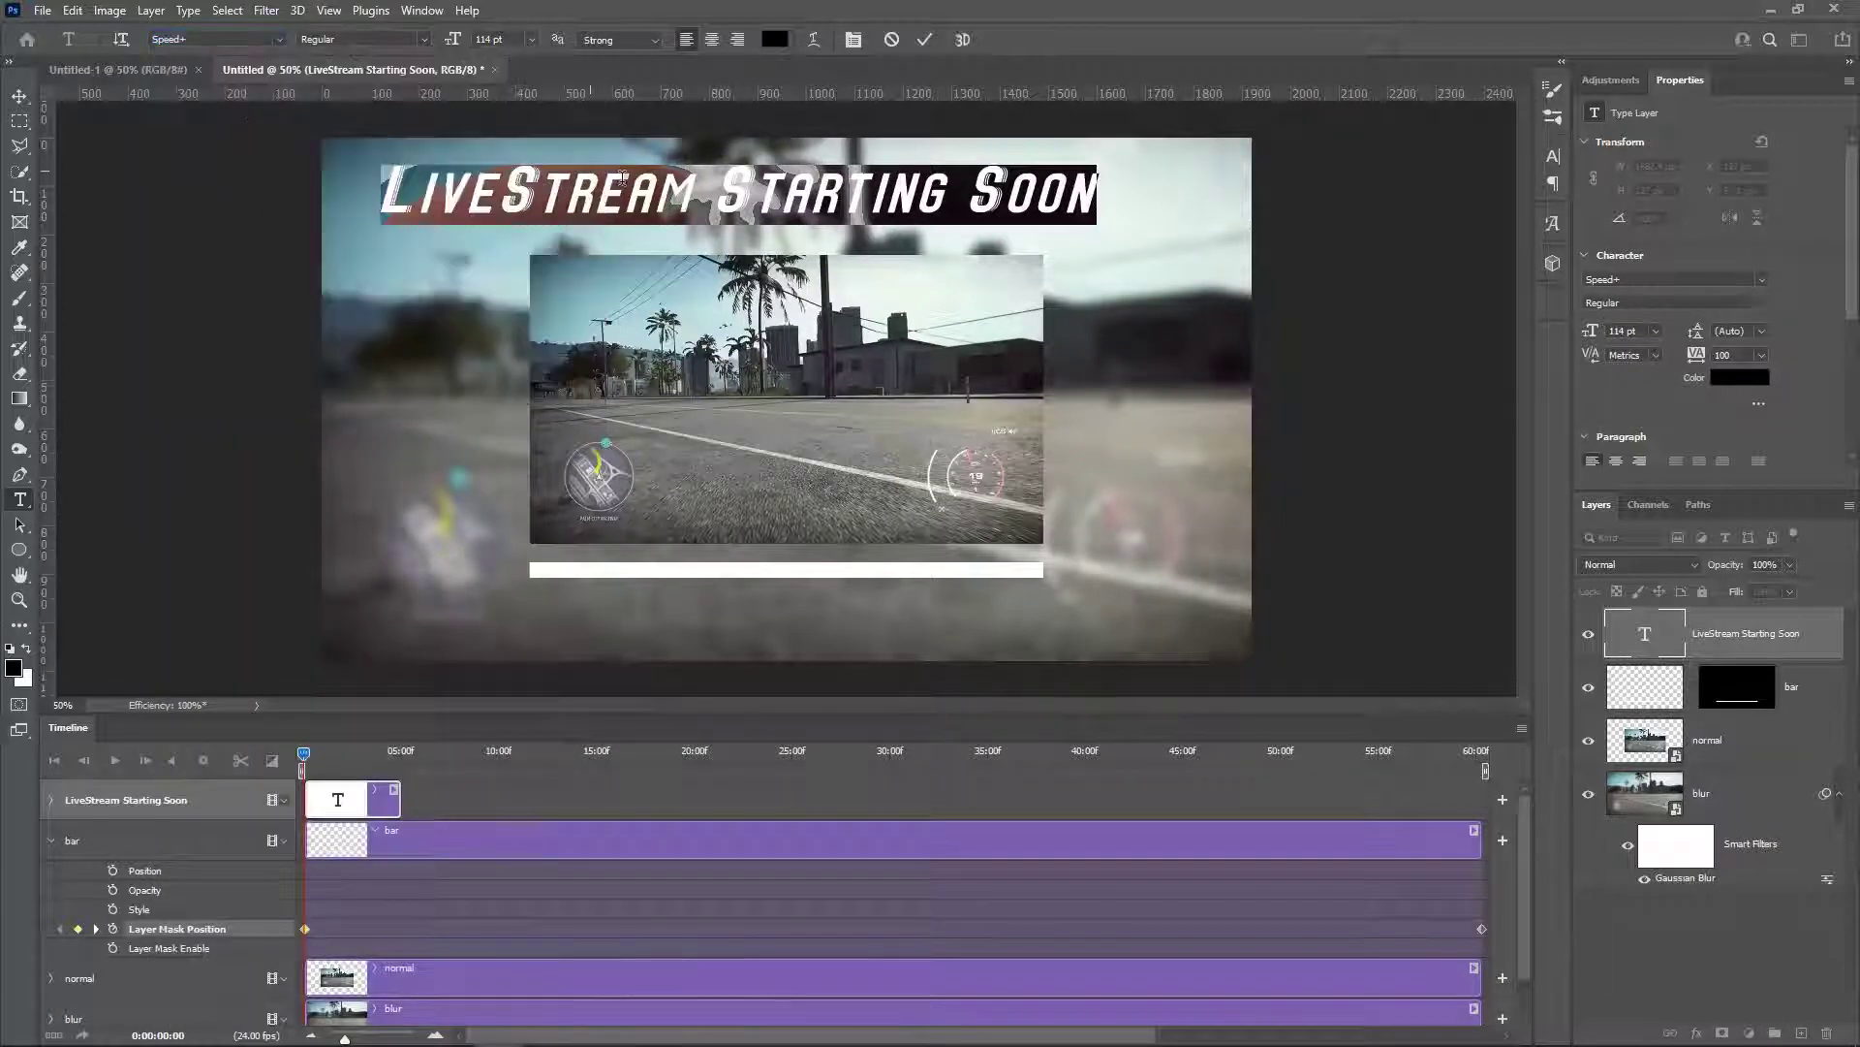
left_click_drag(763, 244, 800, 246)
left_click(926, 40)
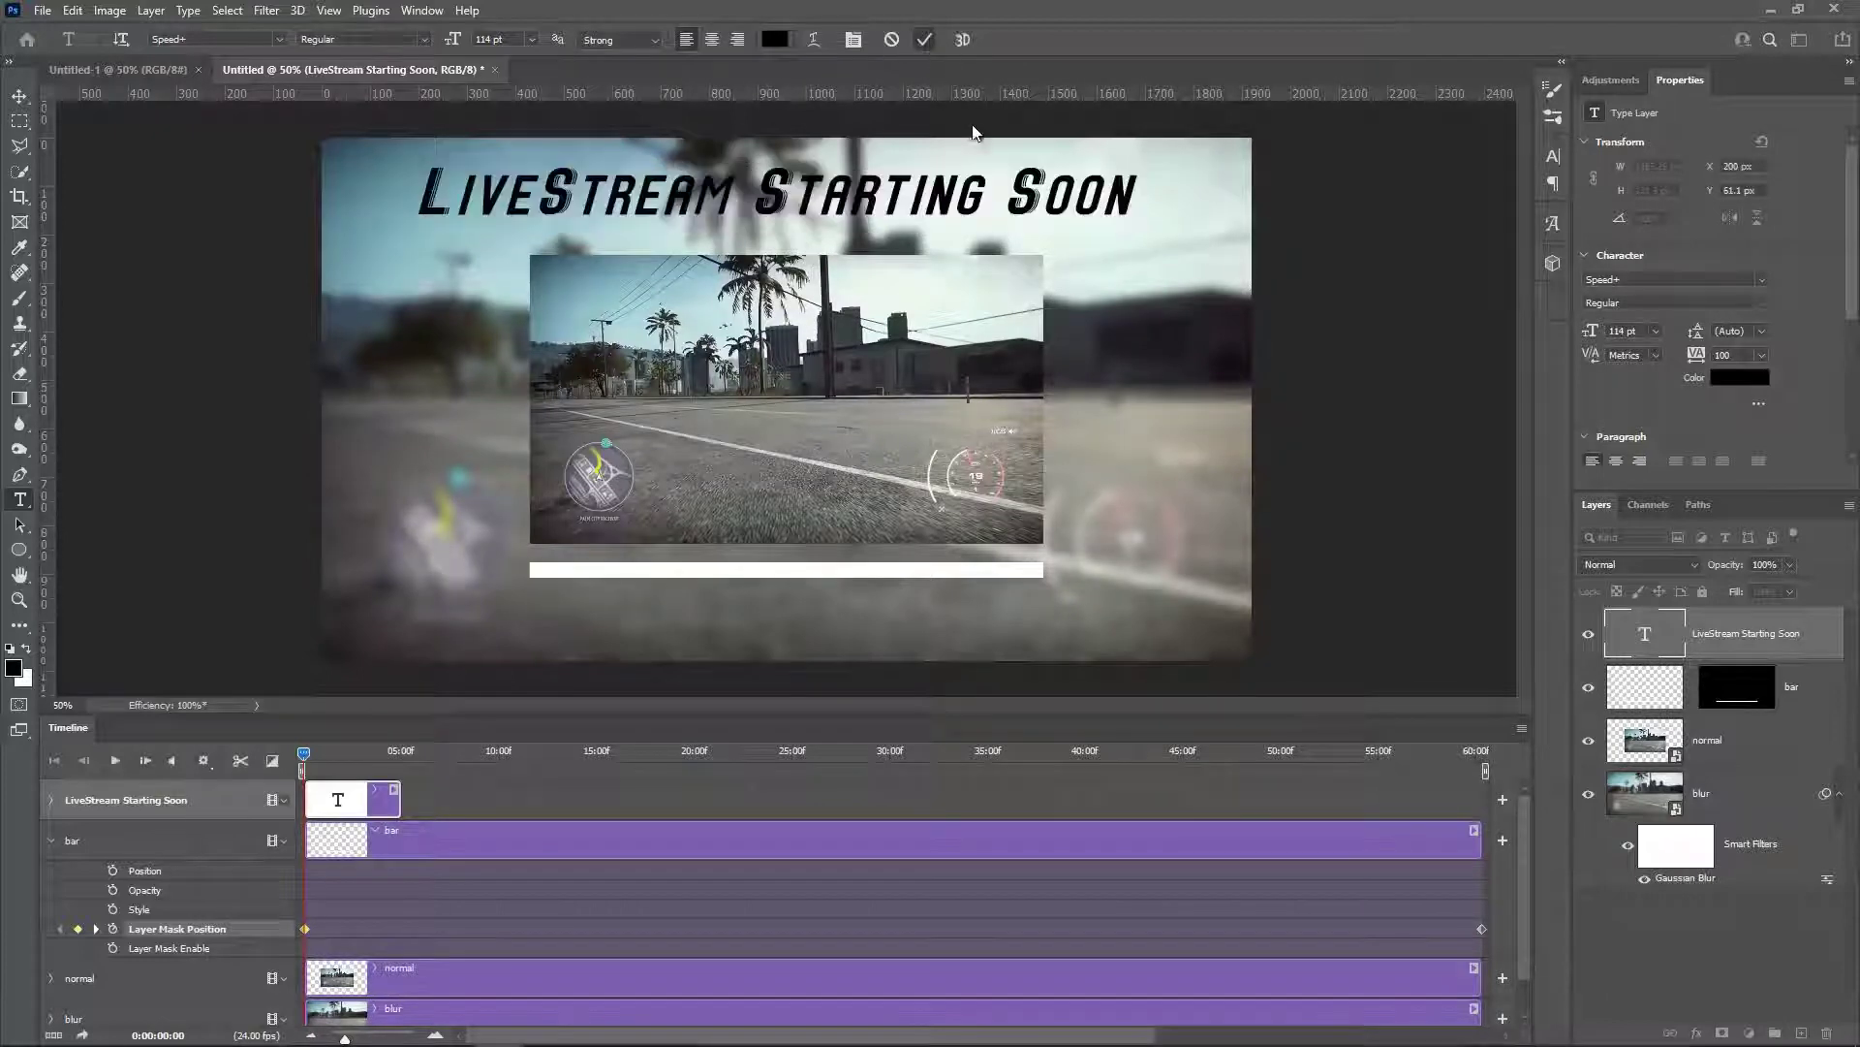
Step: Add a Drop Shadow and an Outer Glow in blue-violet #6753f9 to the heading text layer
left_click(1697, 1032)
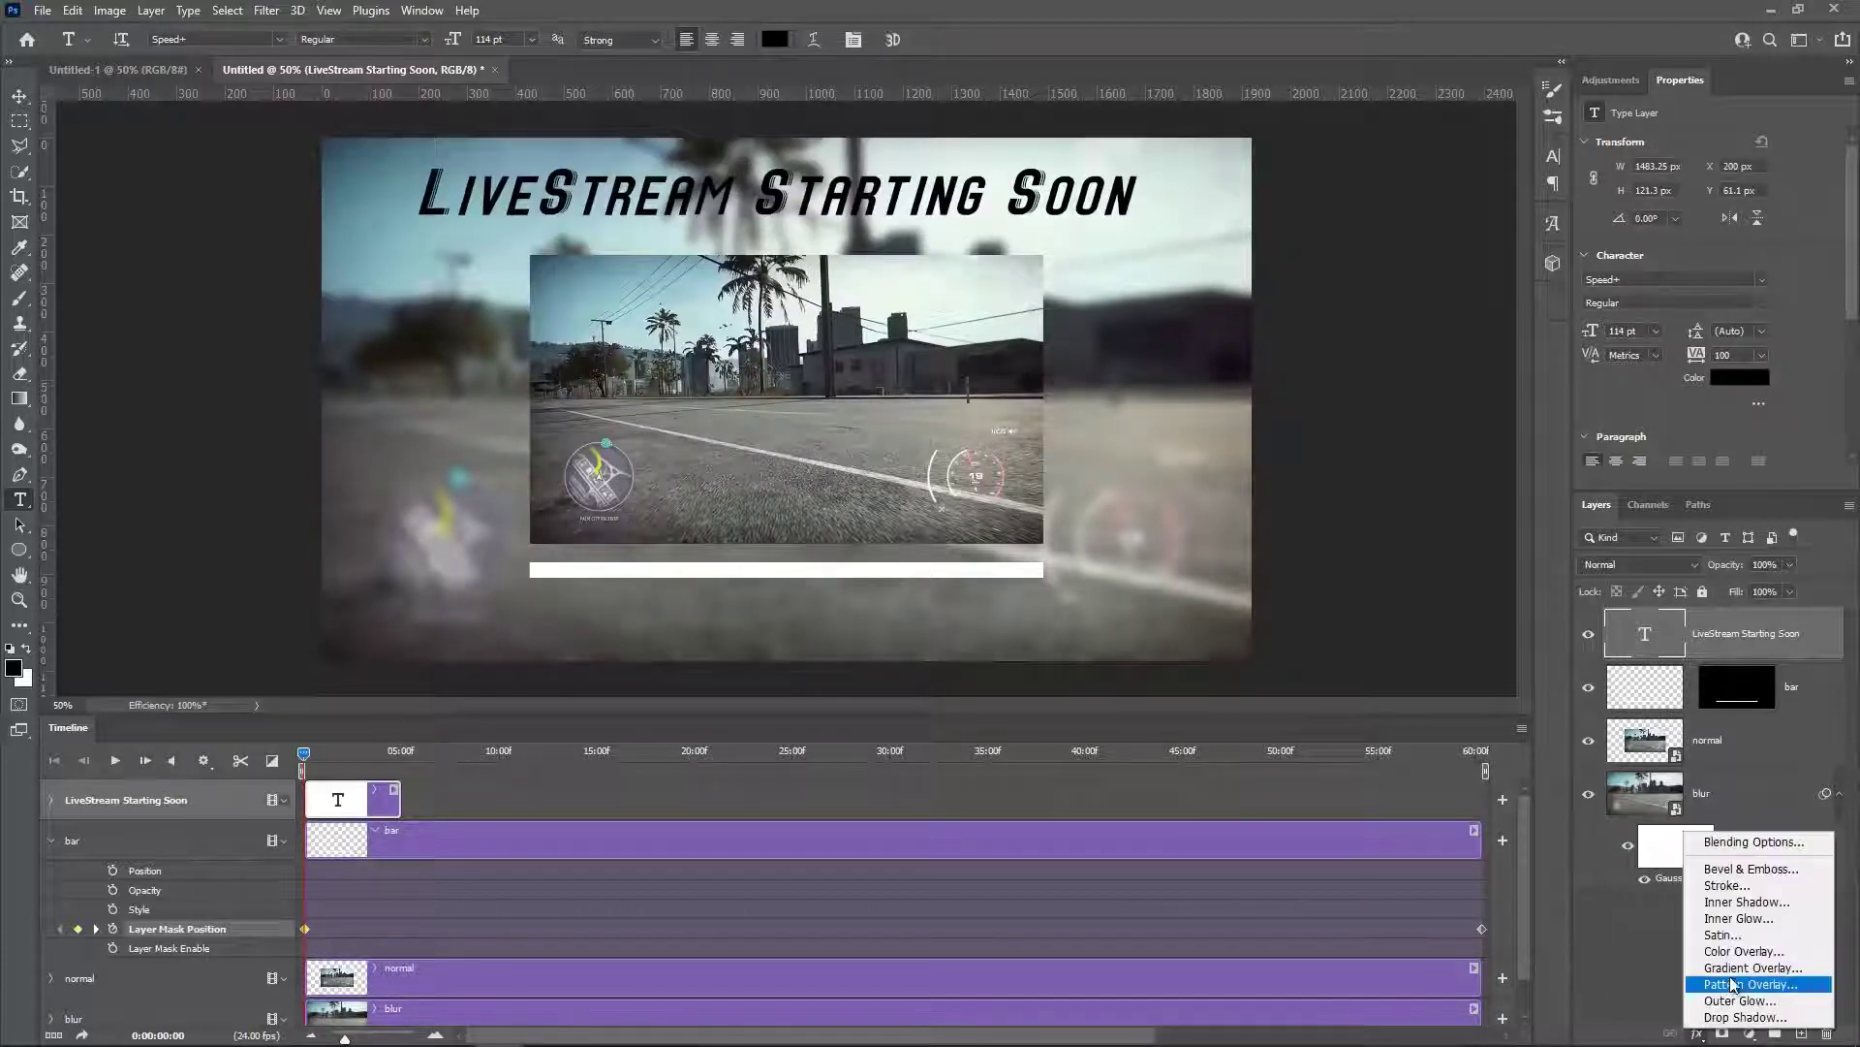
left_click(1742, 1017)
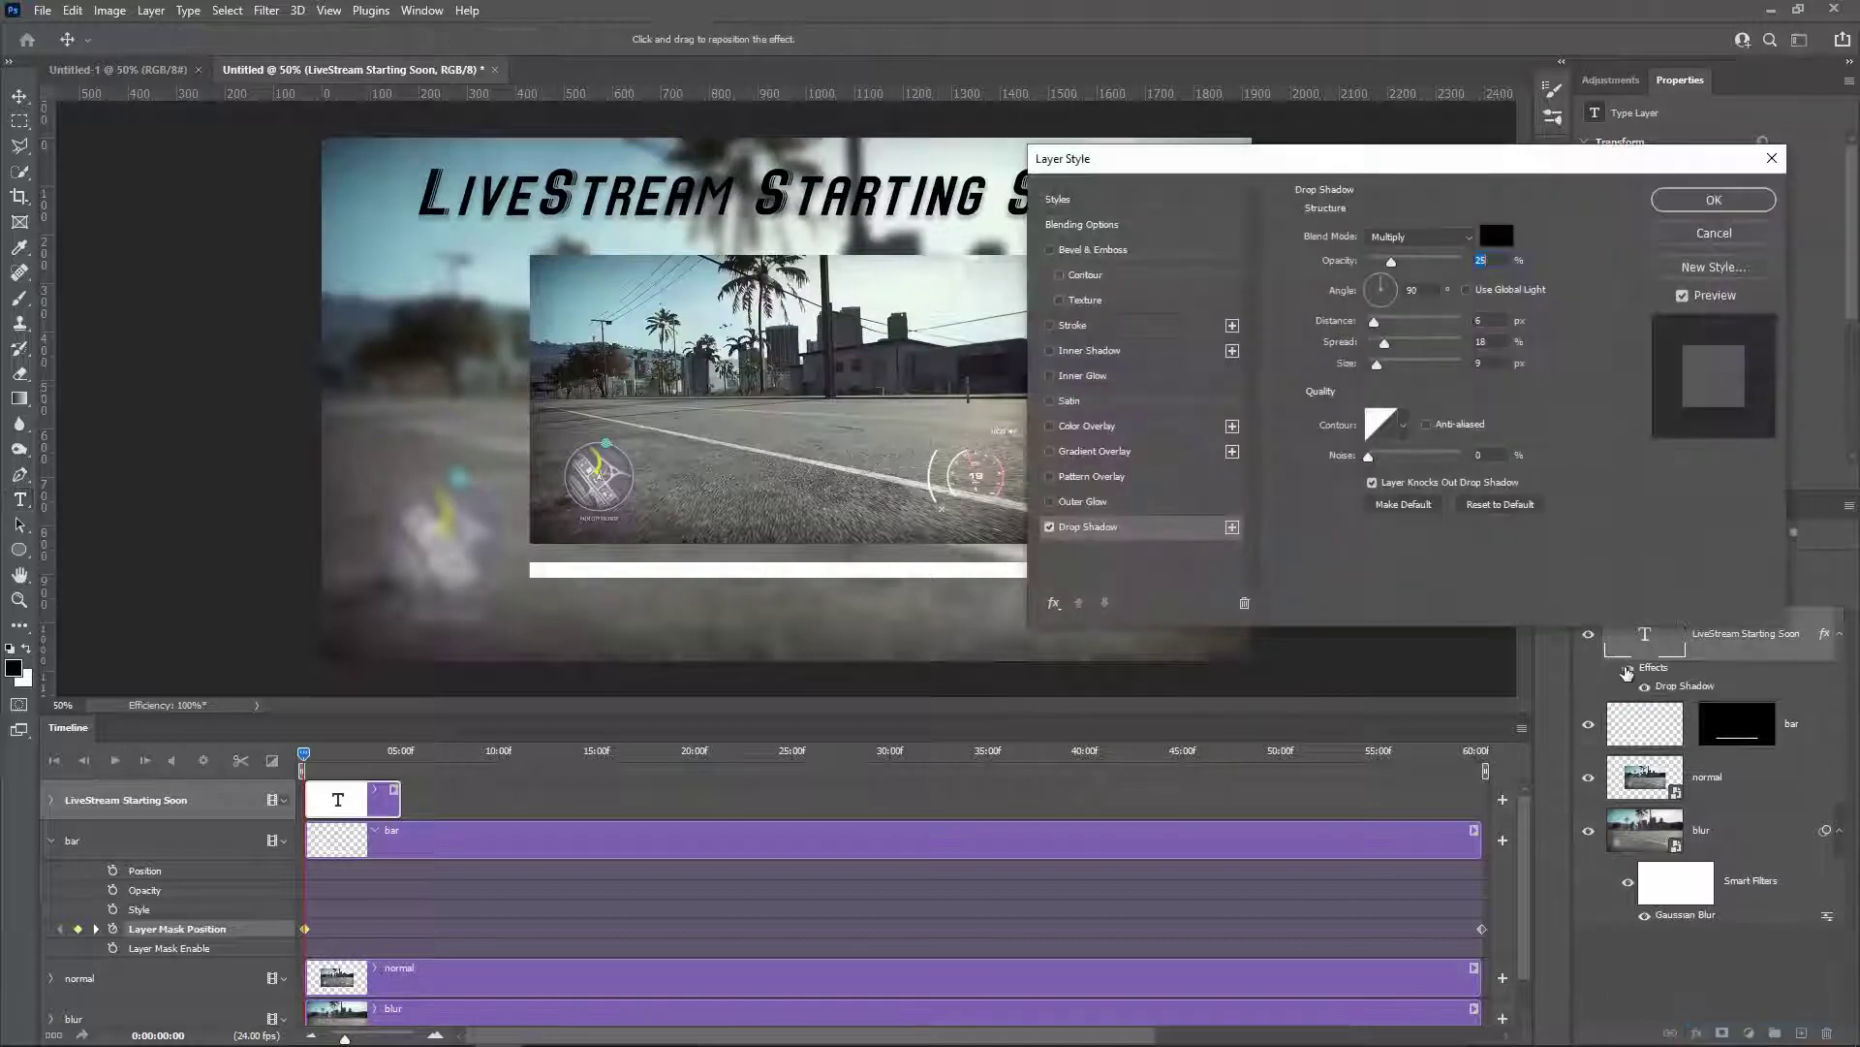
left_click(1114, 501)
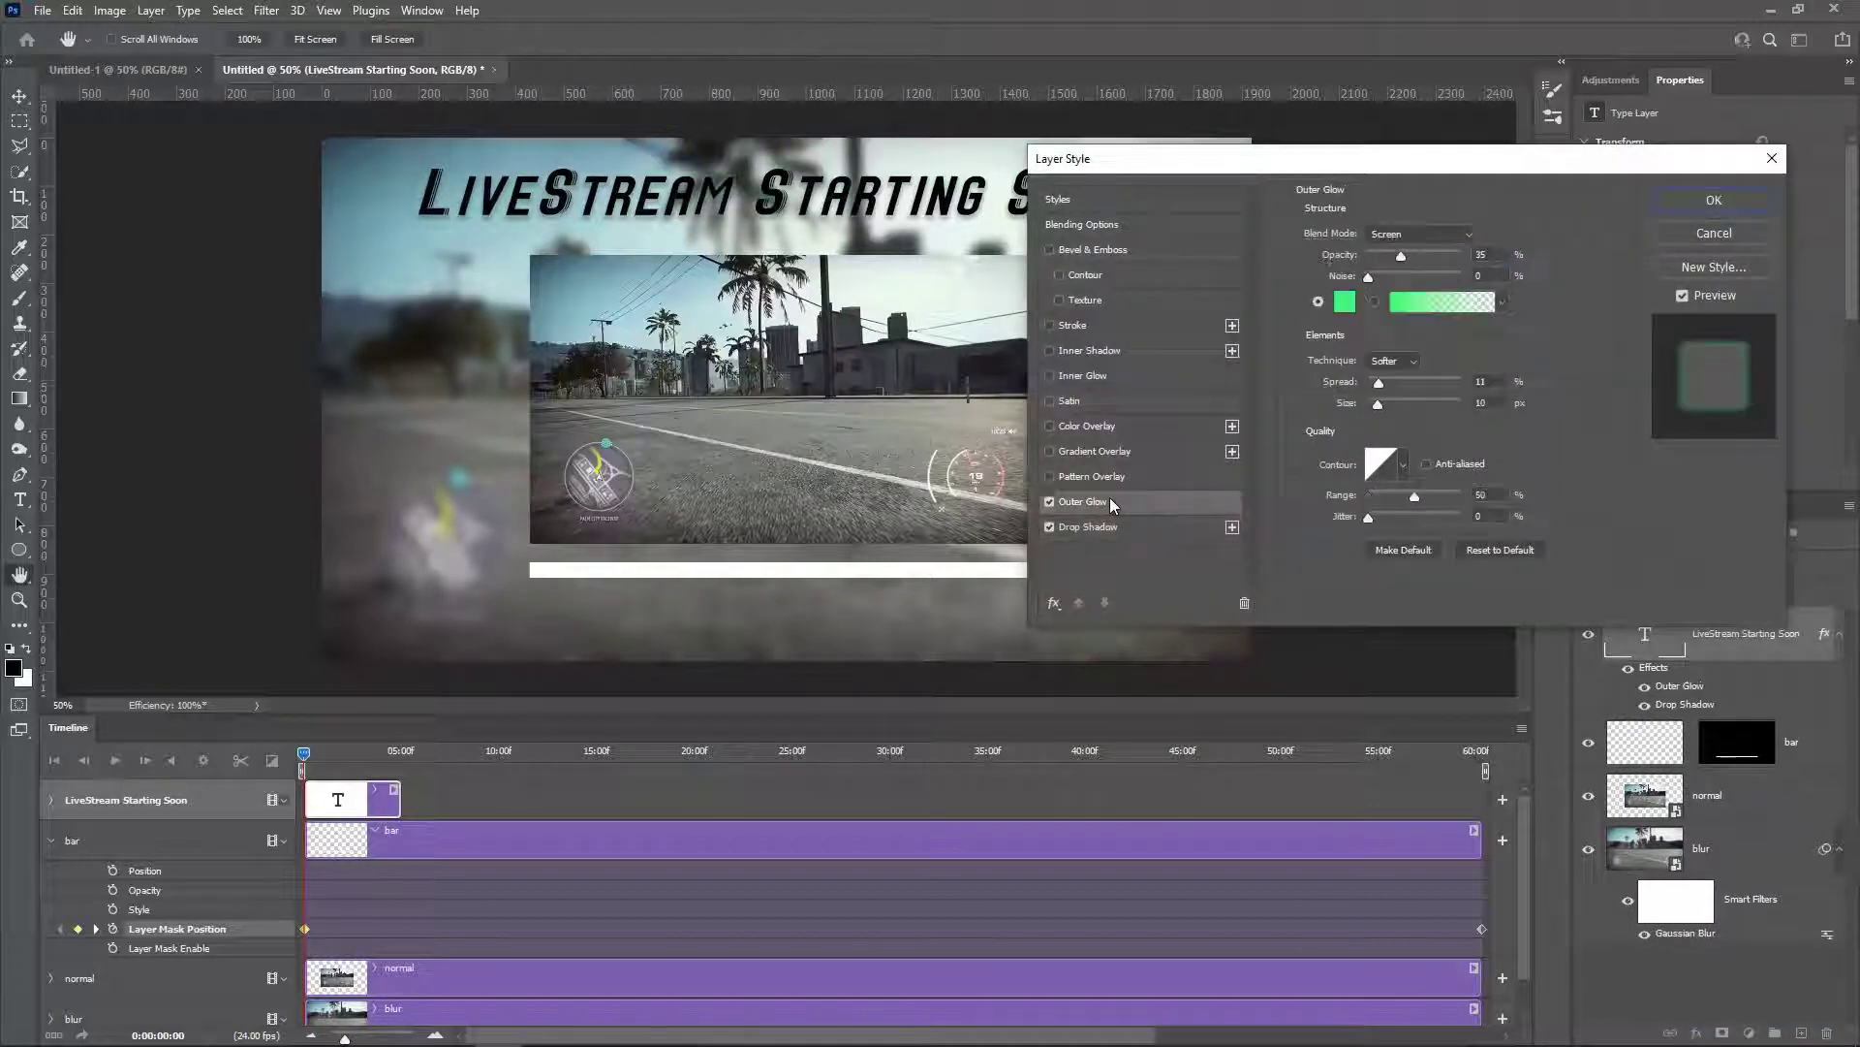
left_click(1344, 304)
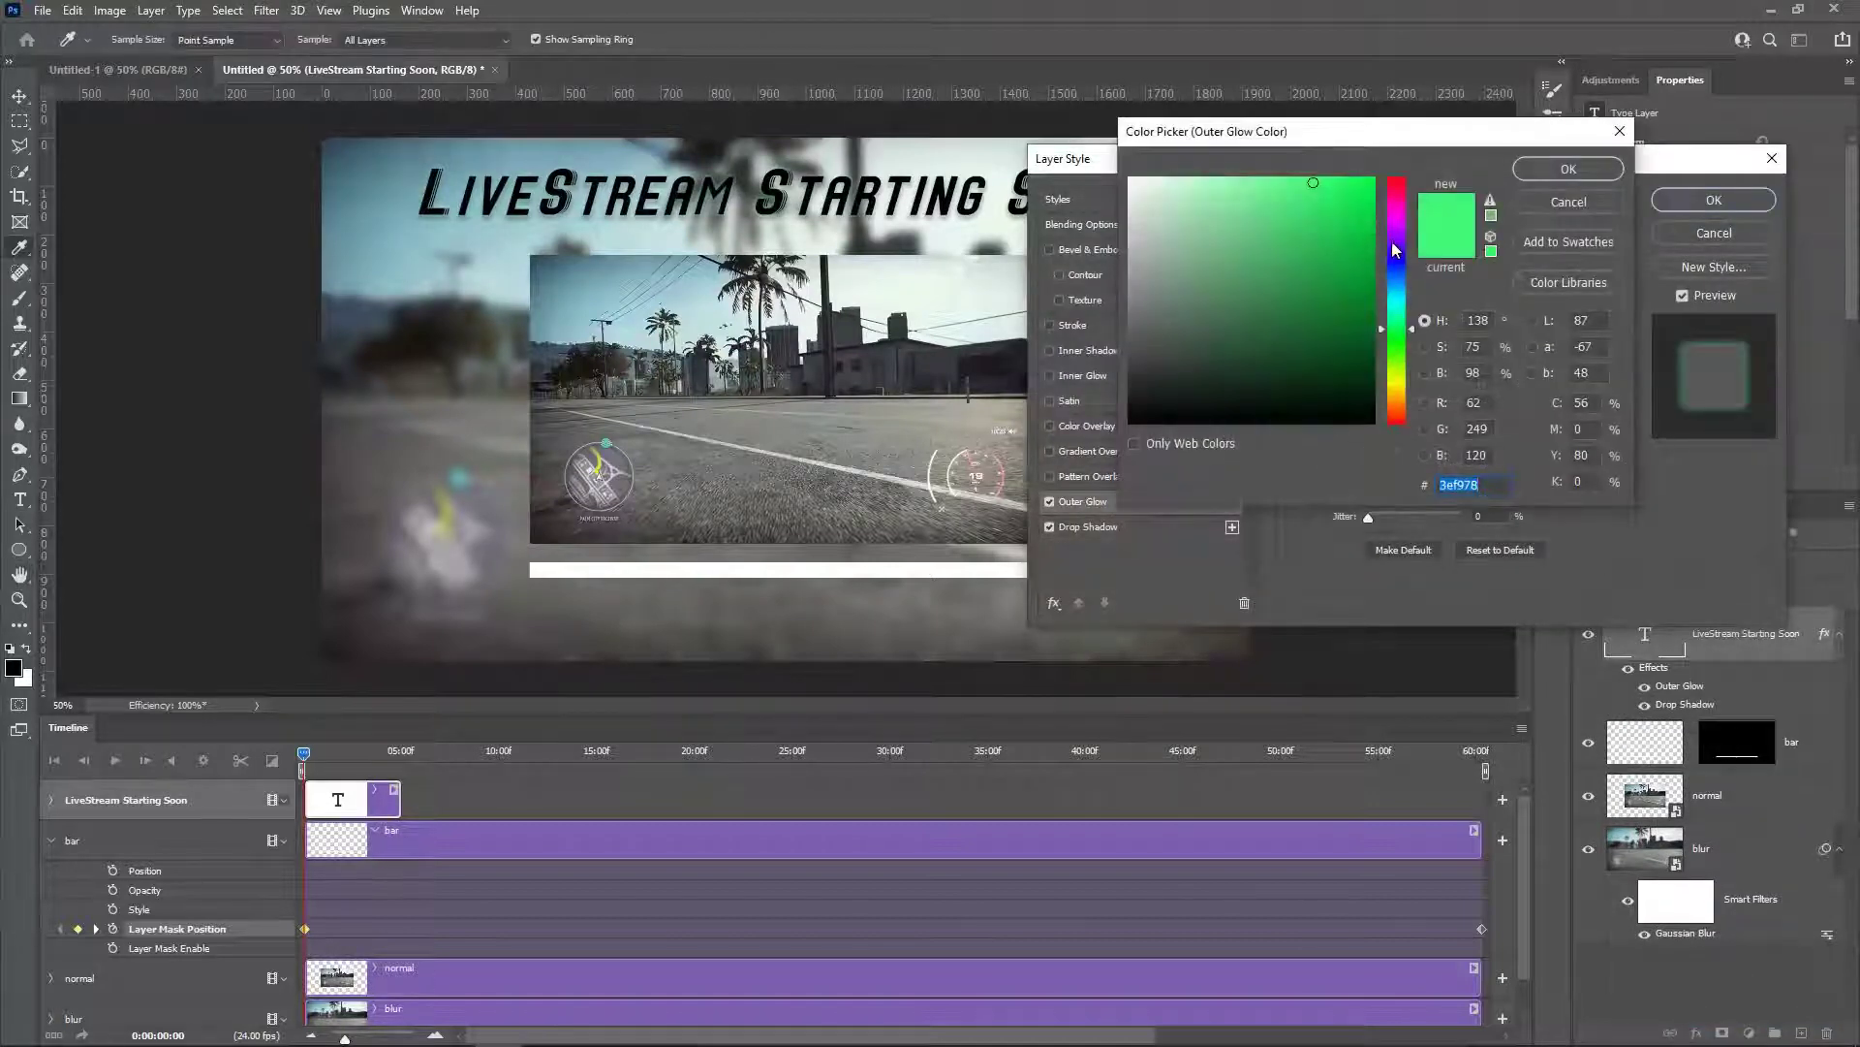
left_click(1395, 250)
left_click(1313, 182)
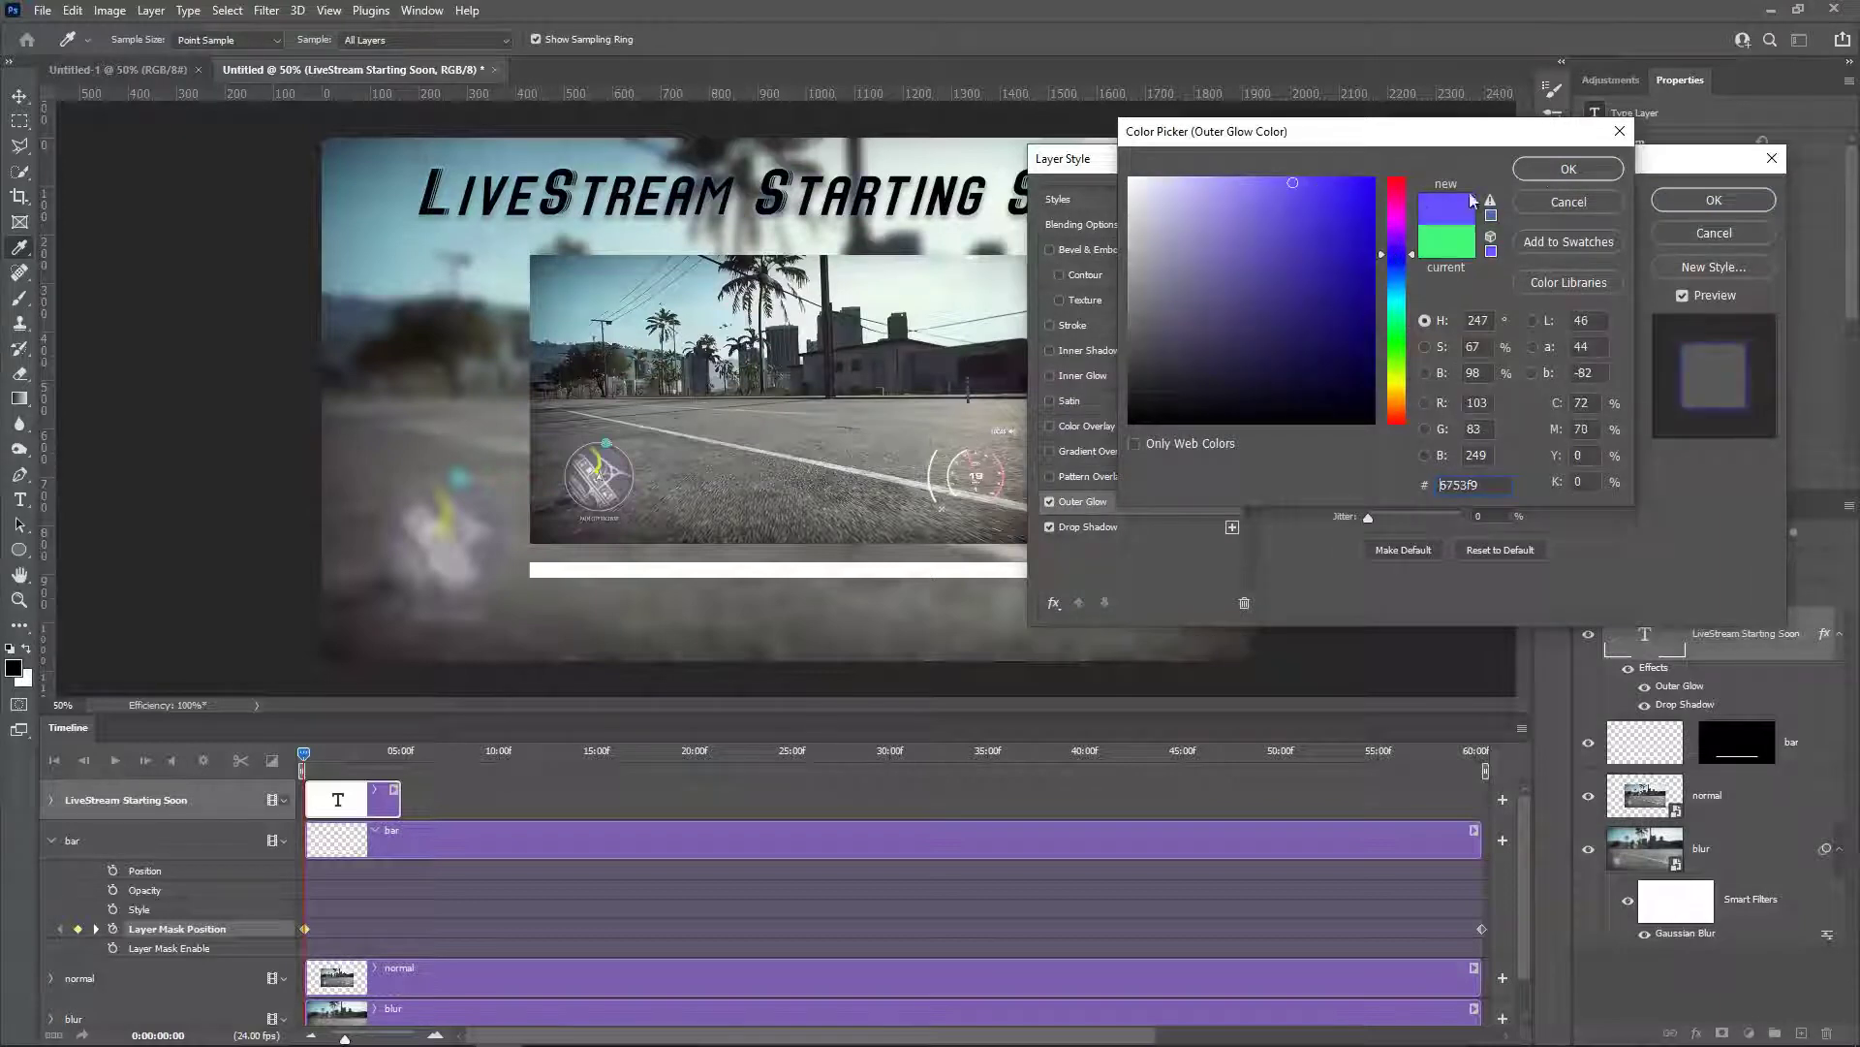
left_click(1569, 168)
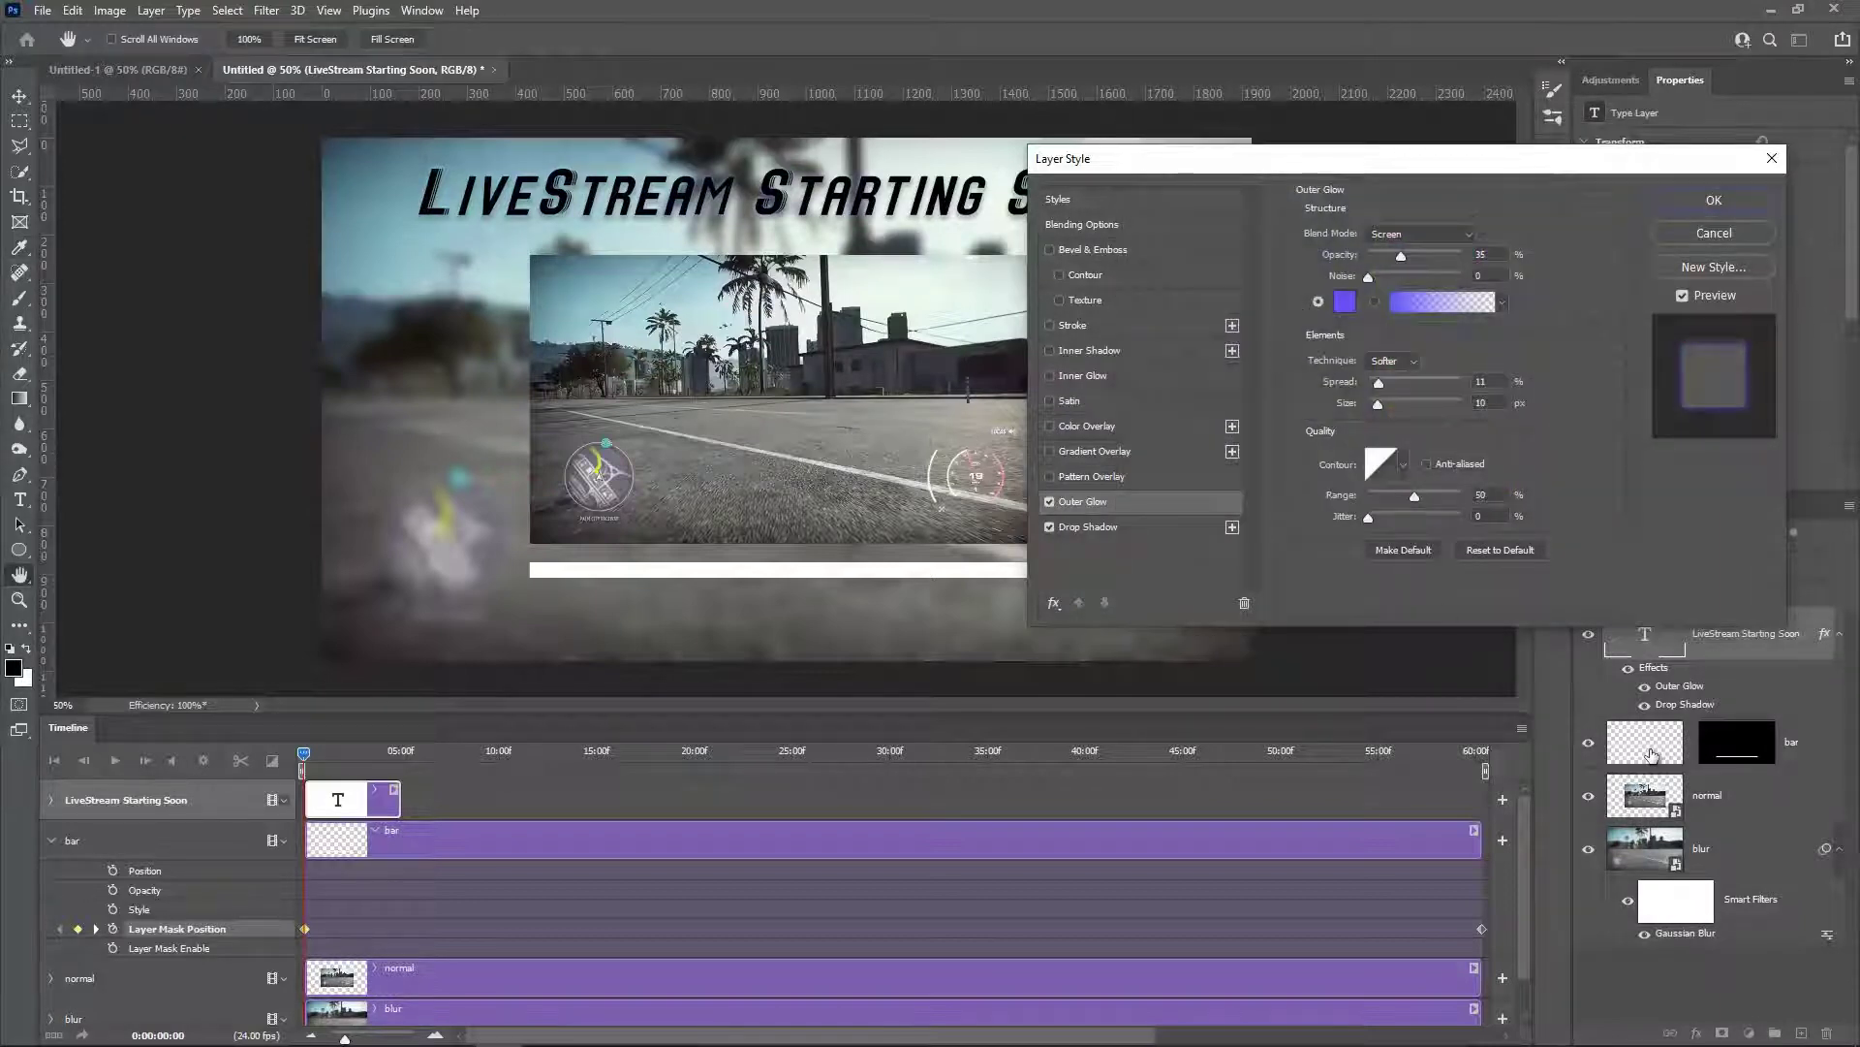
left_click(1714, 200)
Step: Set the heading text's colour to white #ffffff
double_click(1644, 632)
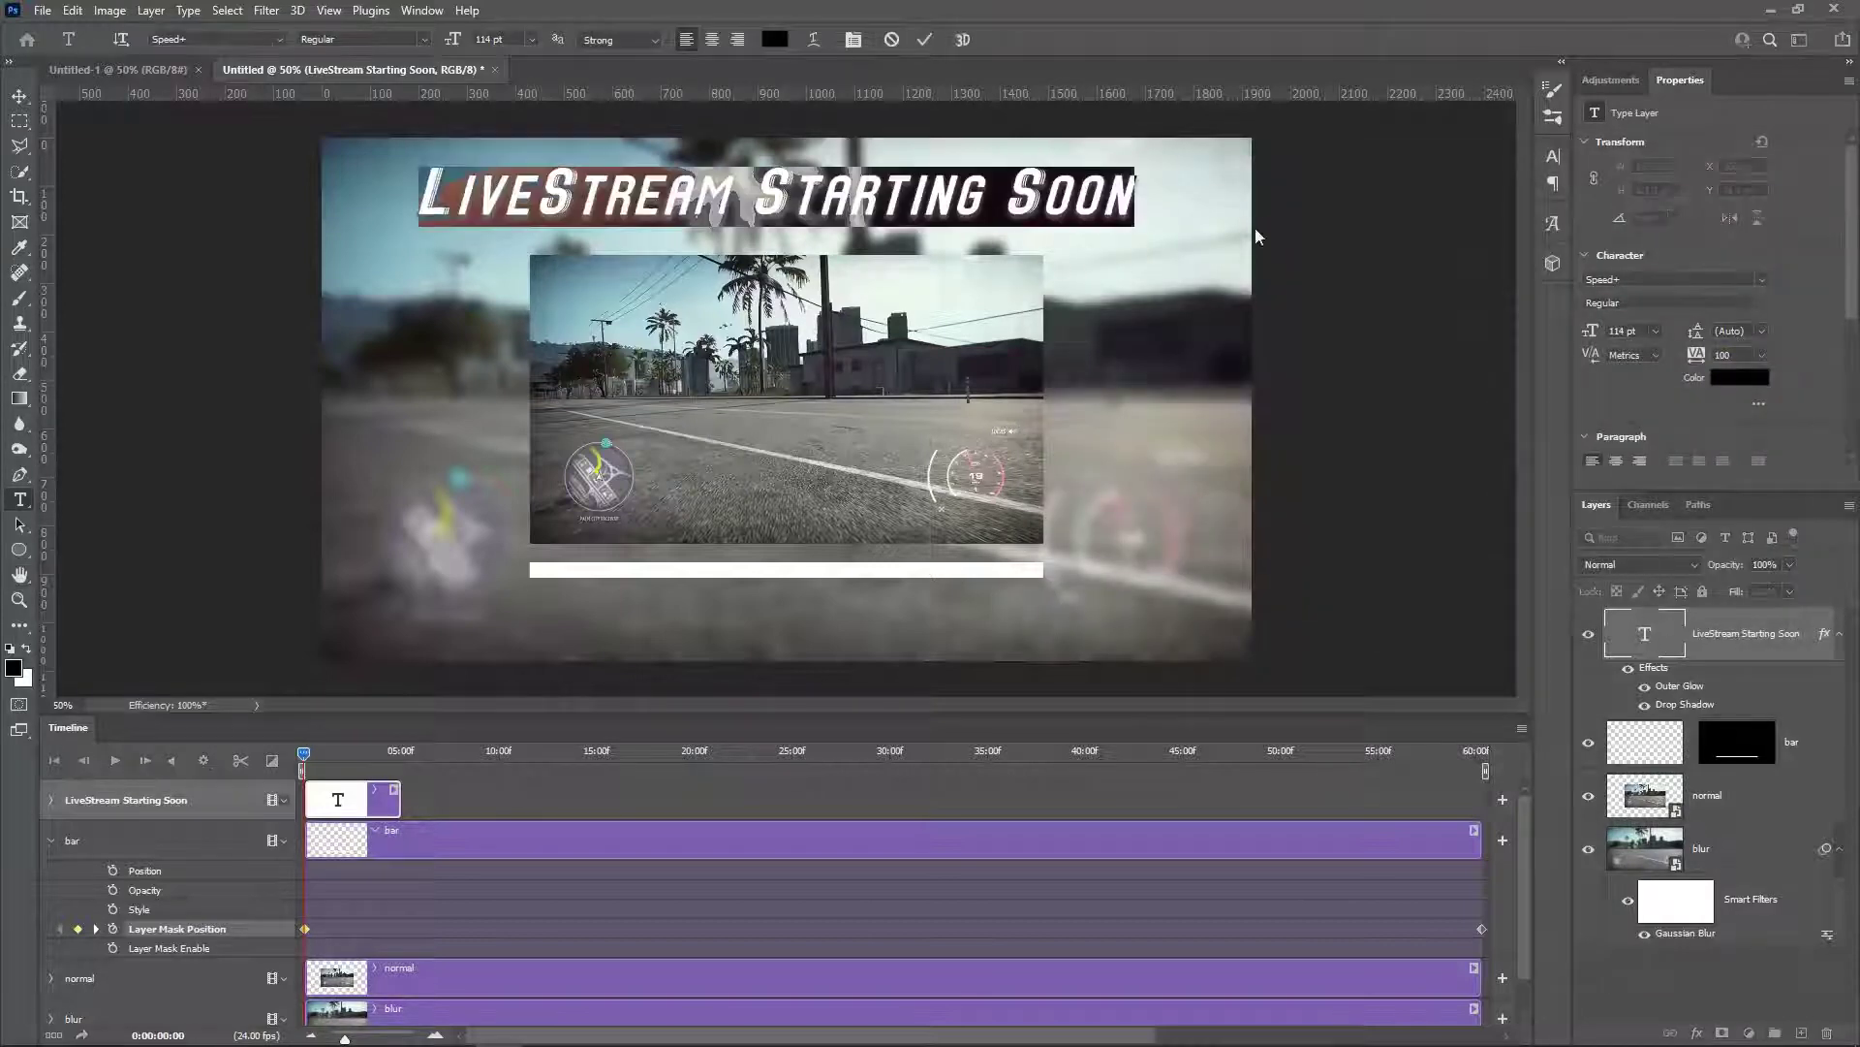
left_click(775, 39)
left_click(1131, 178)
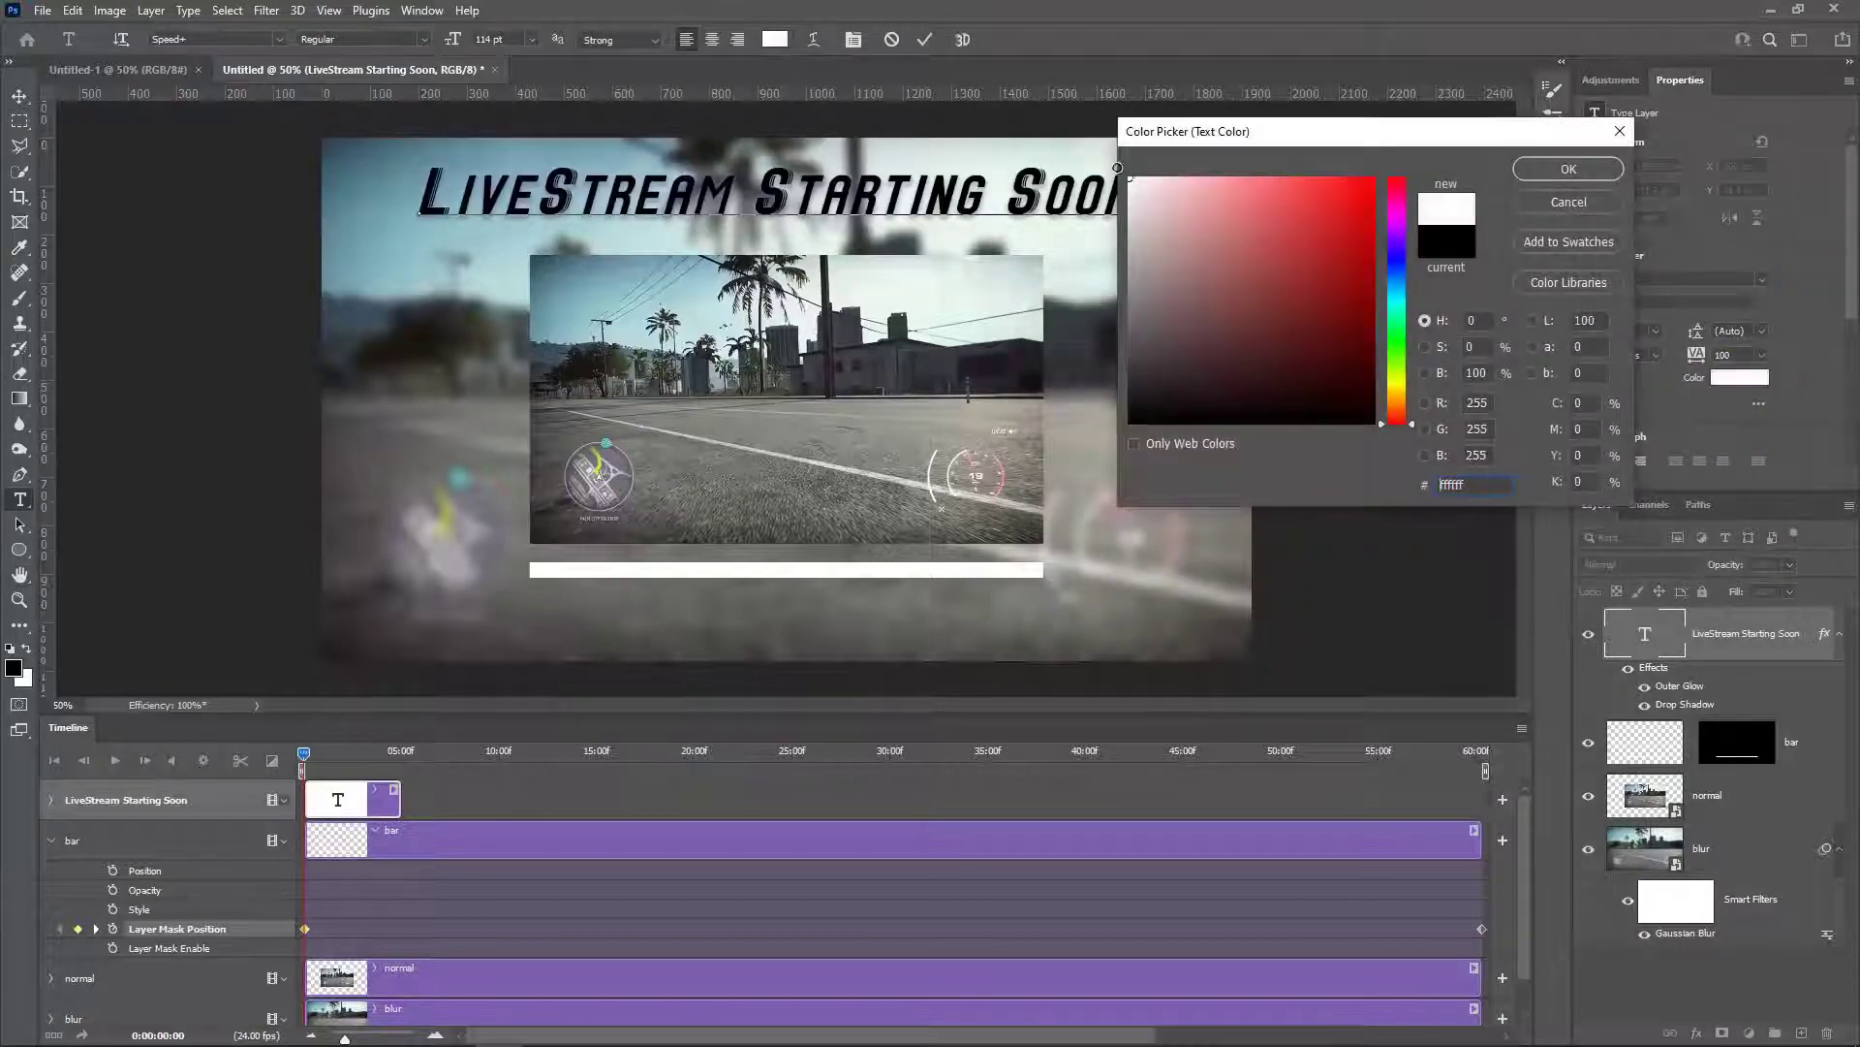
left_click(1568, 169)
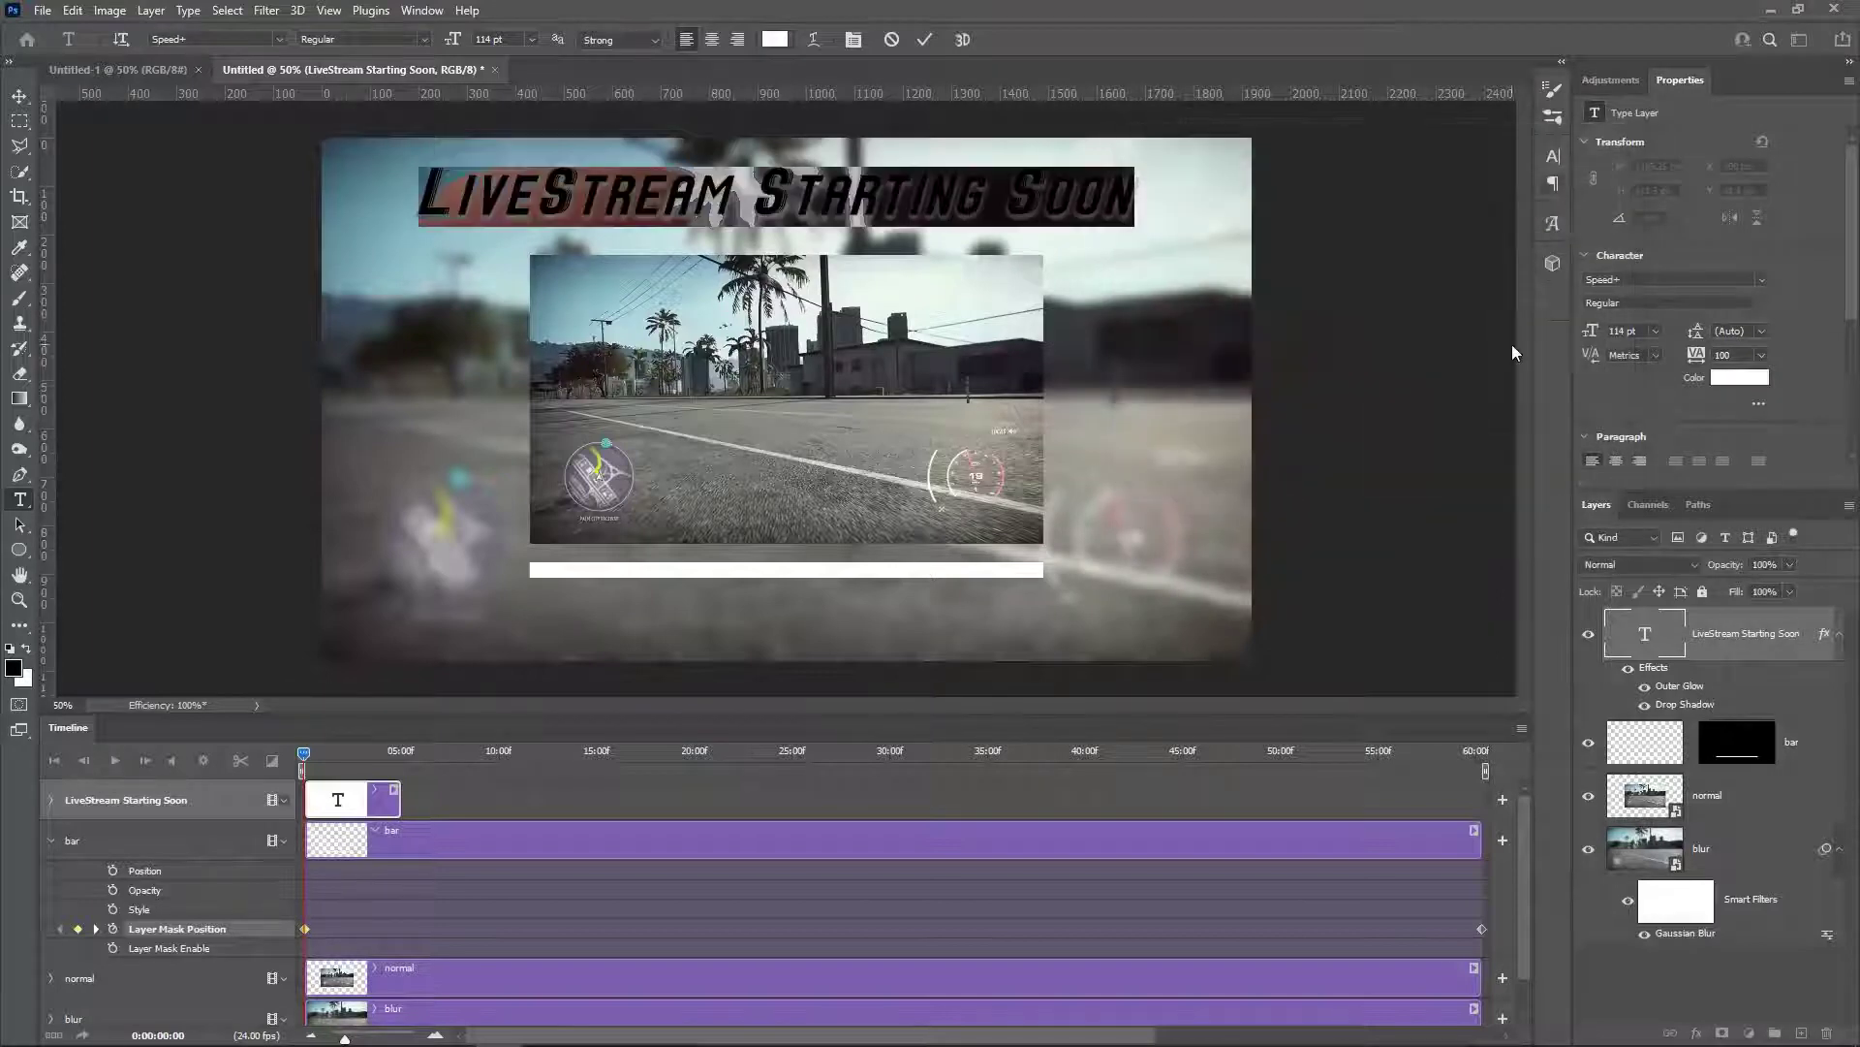
left_click(926, 40)
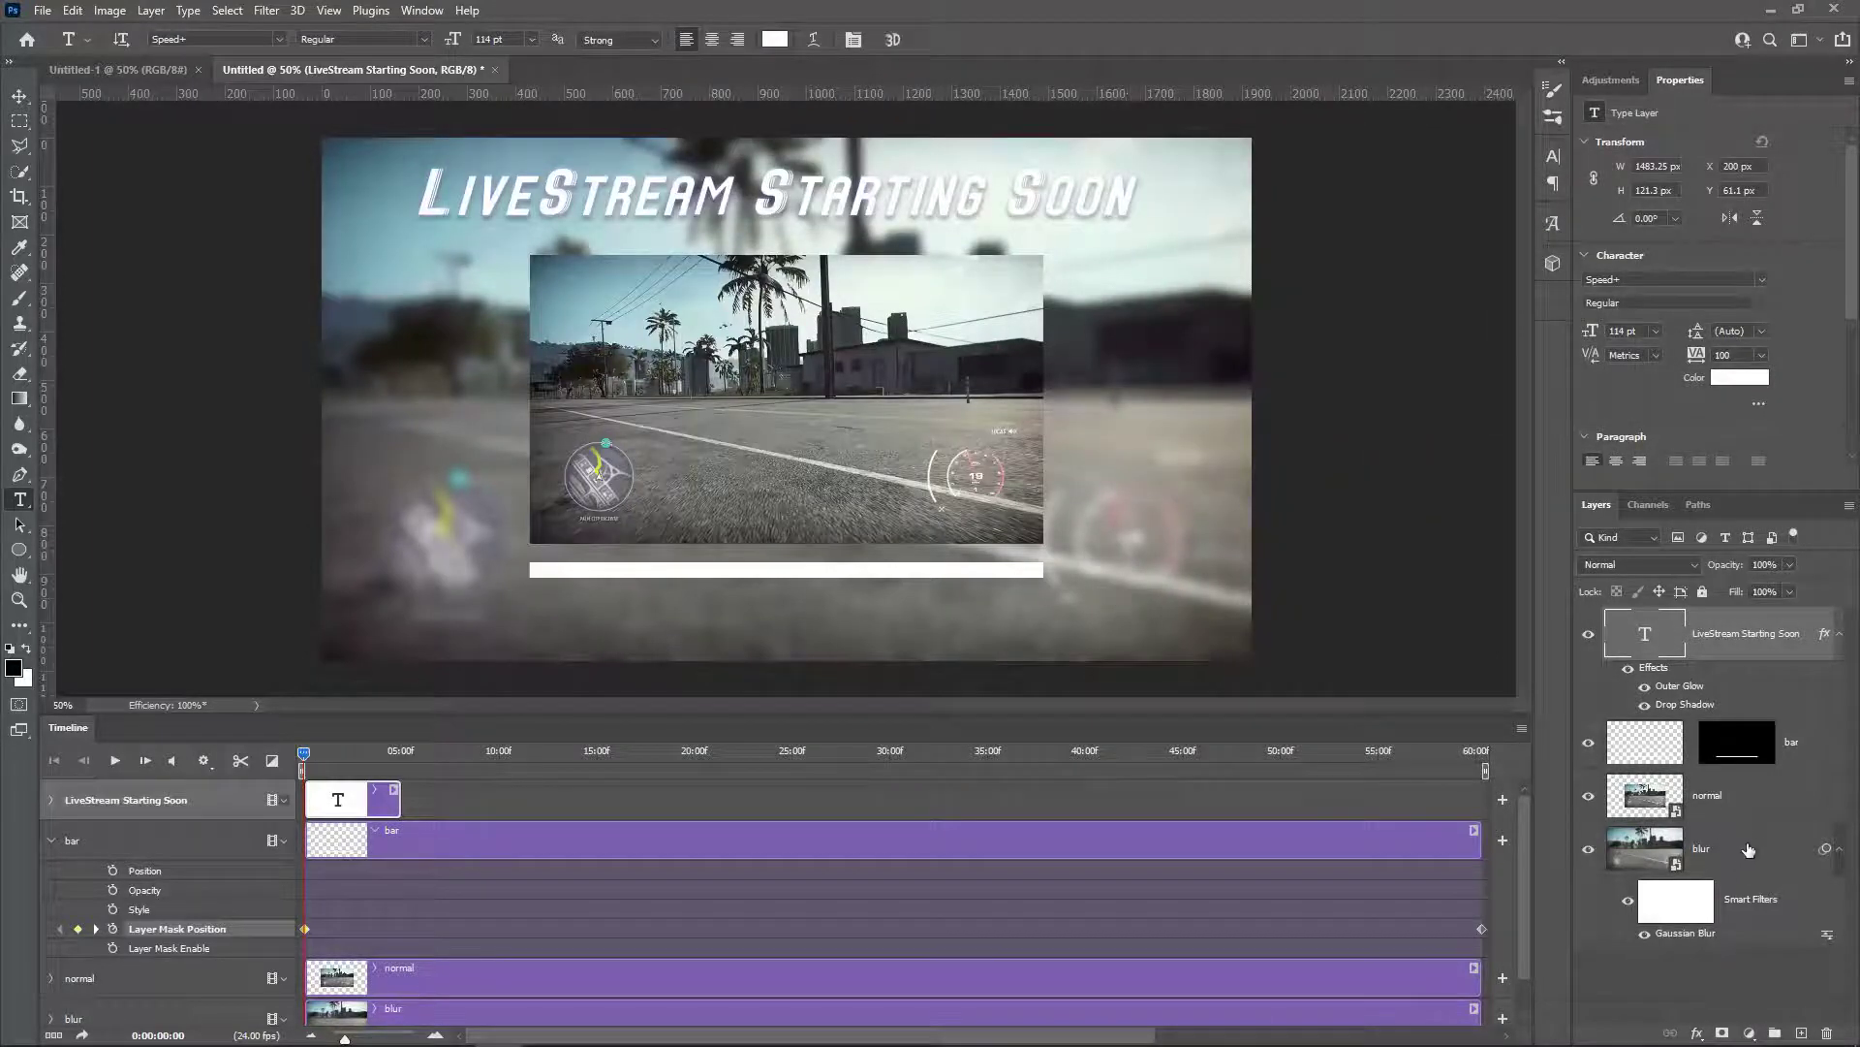
Step: Add a Drop Shadow and Outer Glow to the normal layer and copy its effects onto the bar layer
left_click(1768, 800)
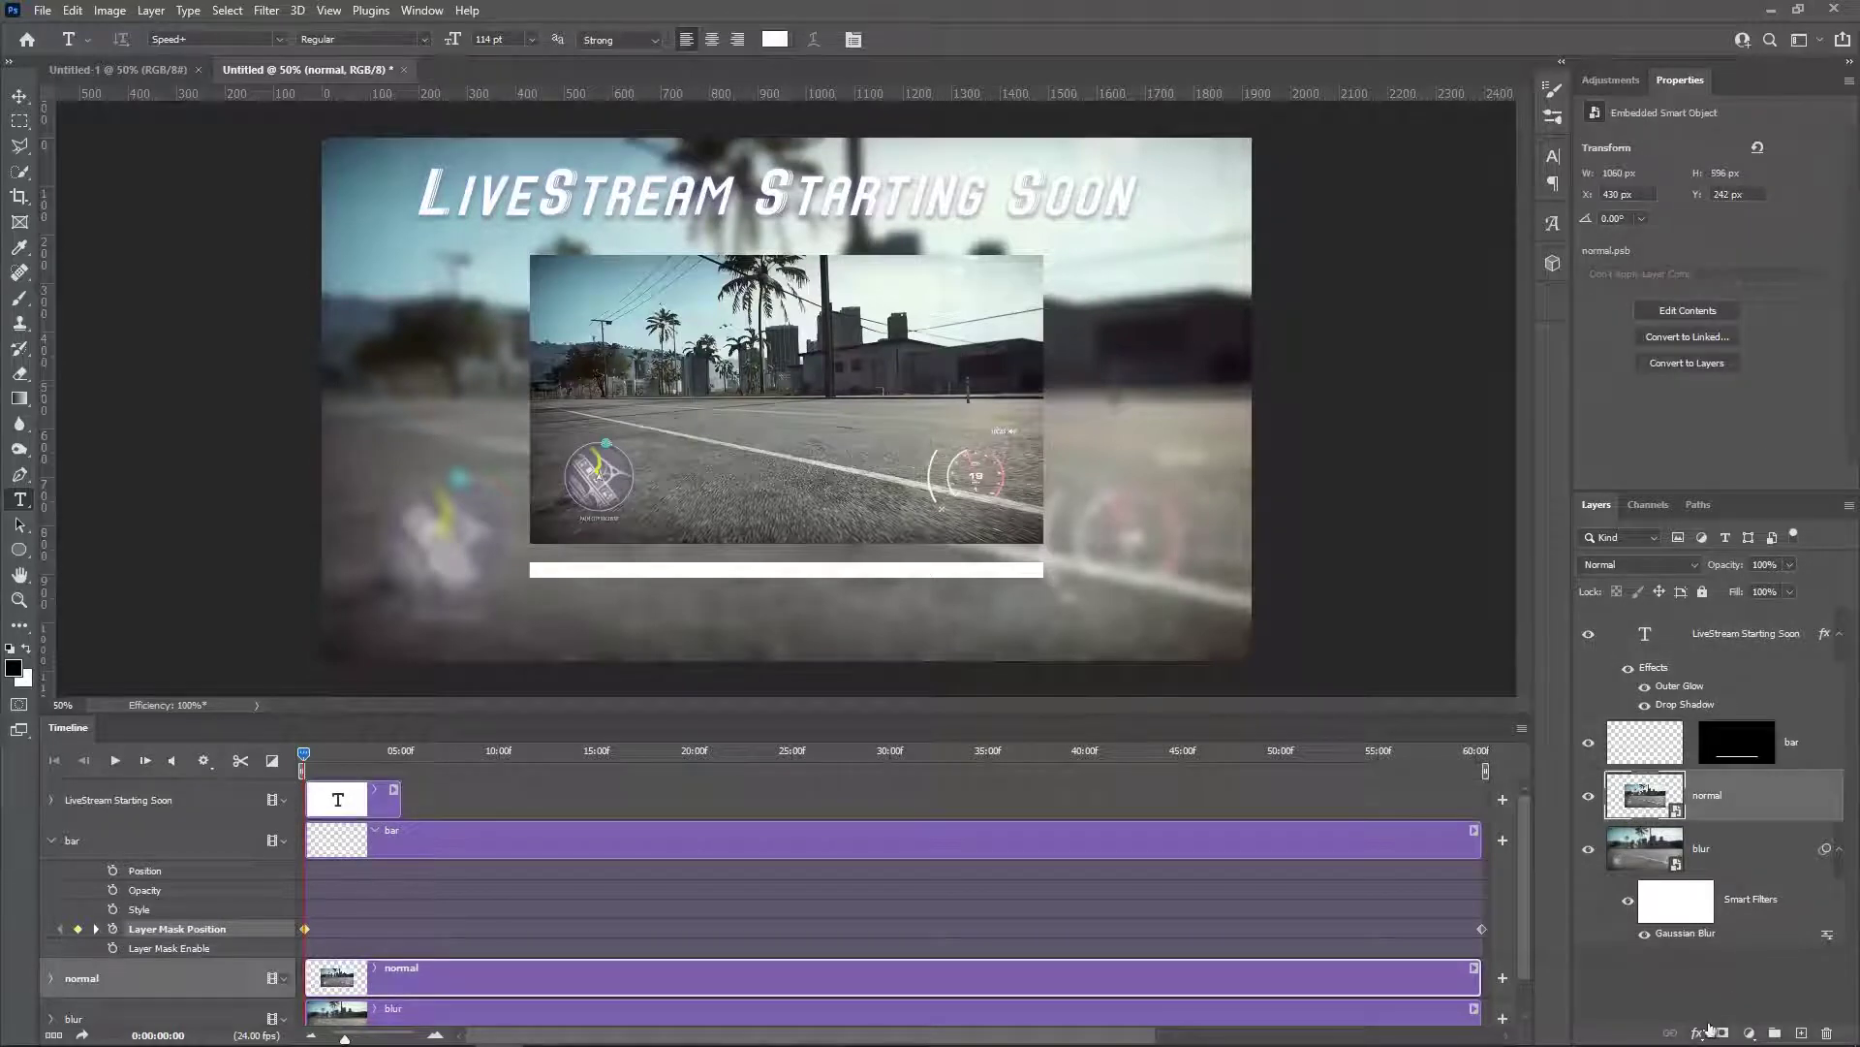
left_click(1701, 1034)
left_click(1739, 1019)
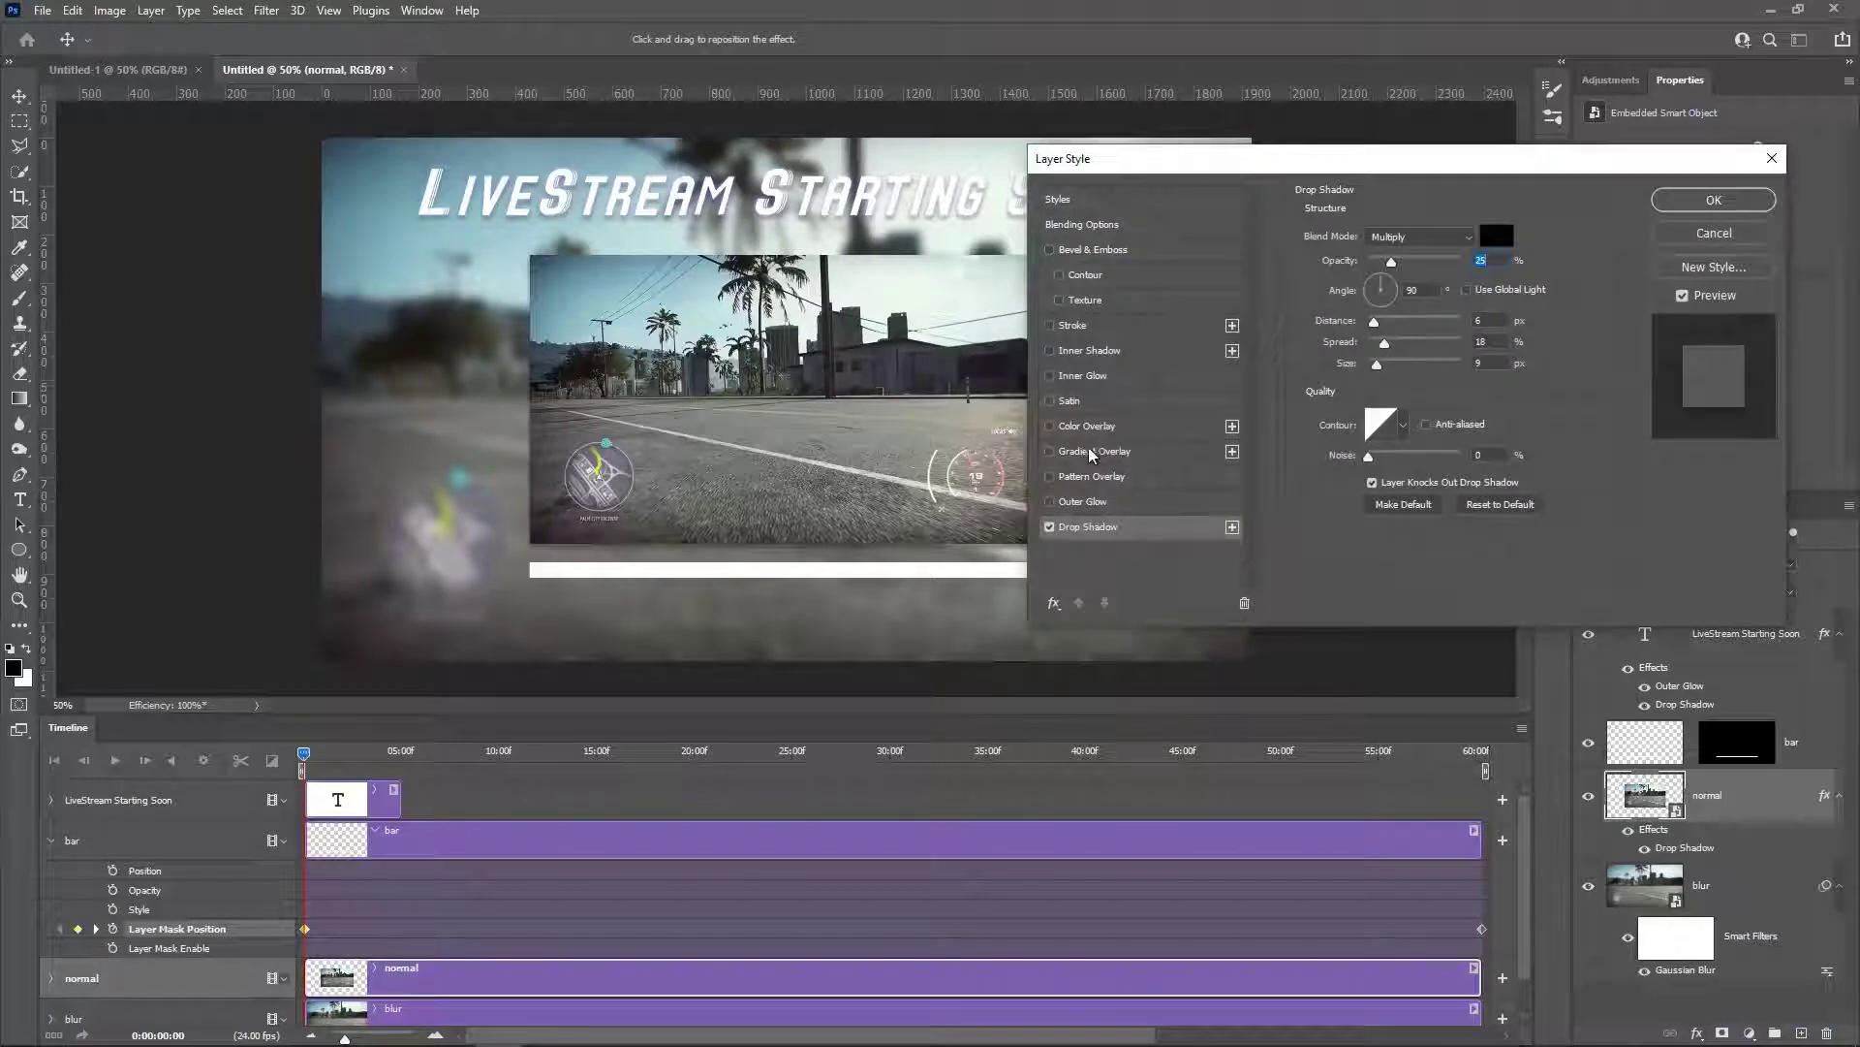
left_click(1081, 502)
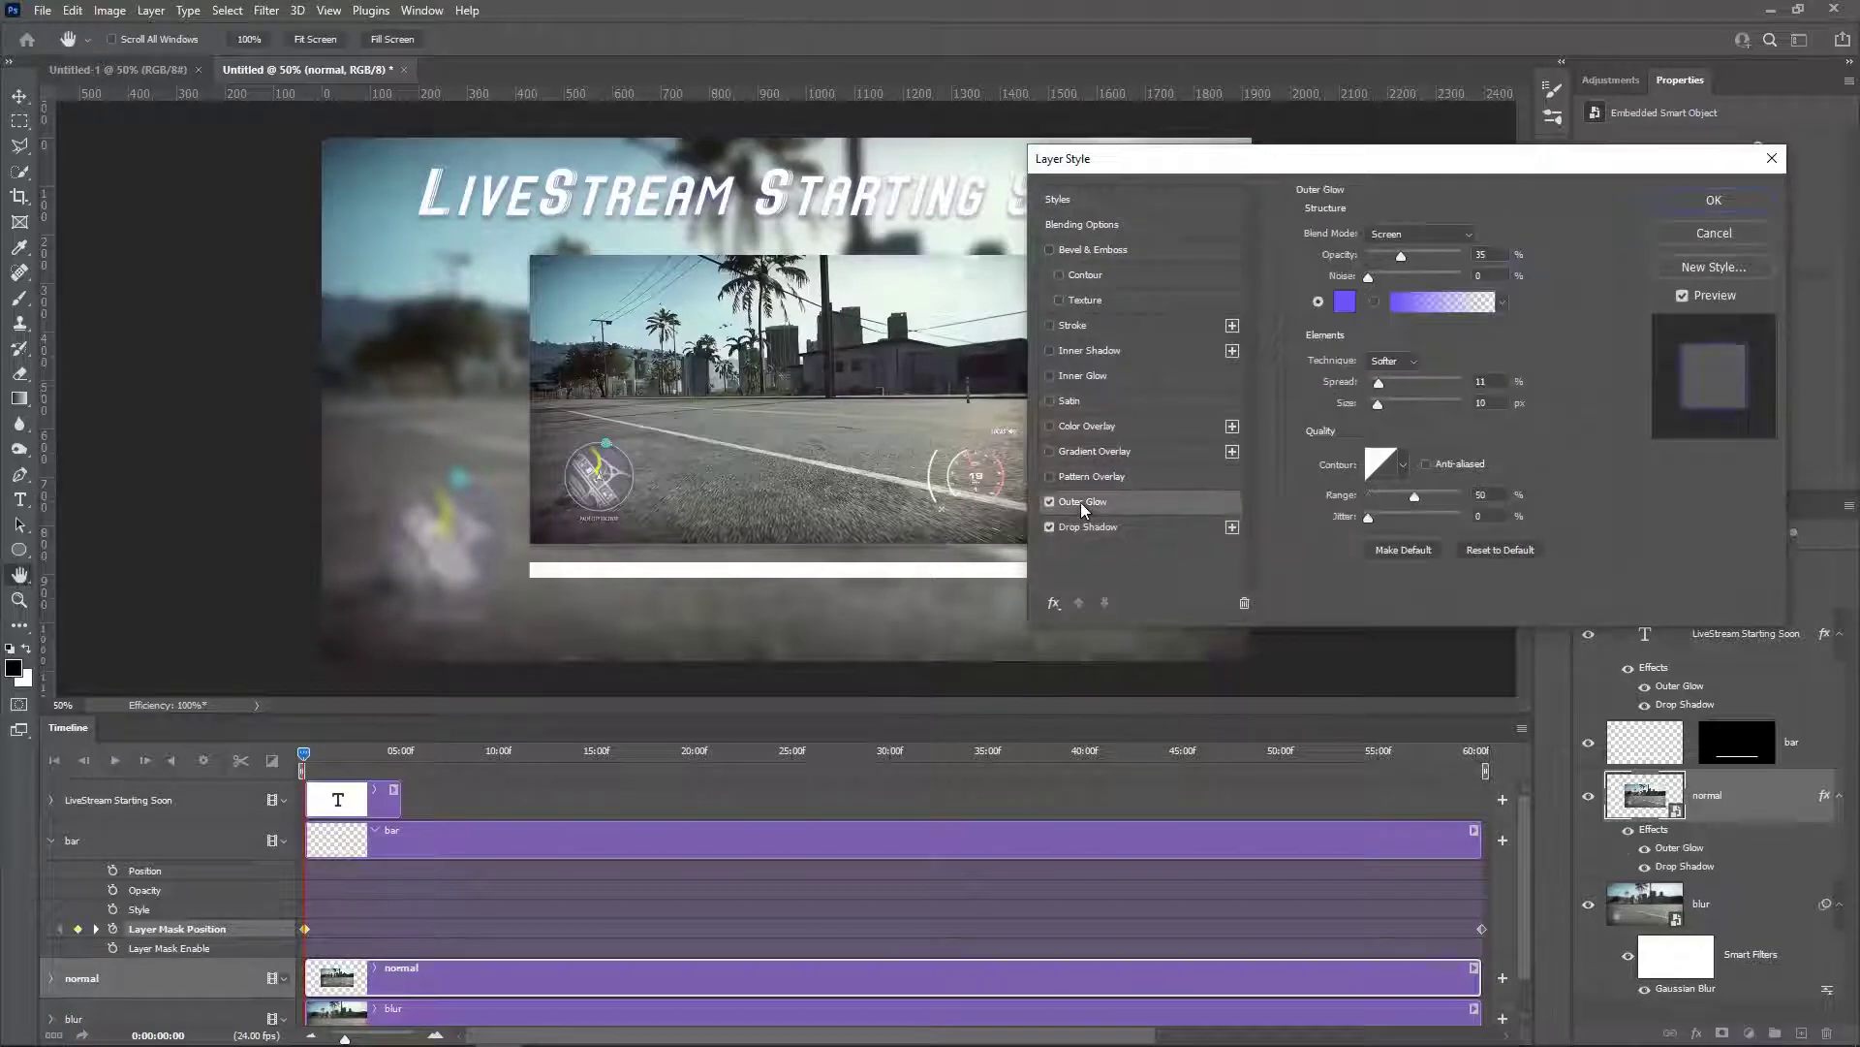
left_click(1706, 202)
key("t")
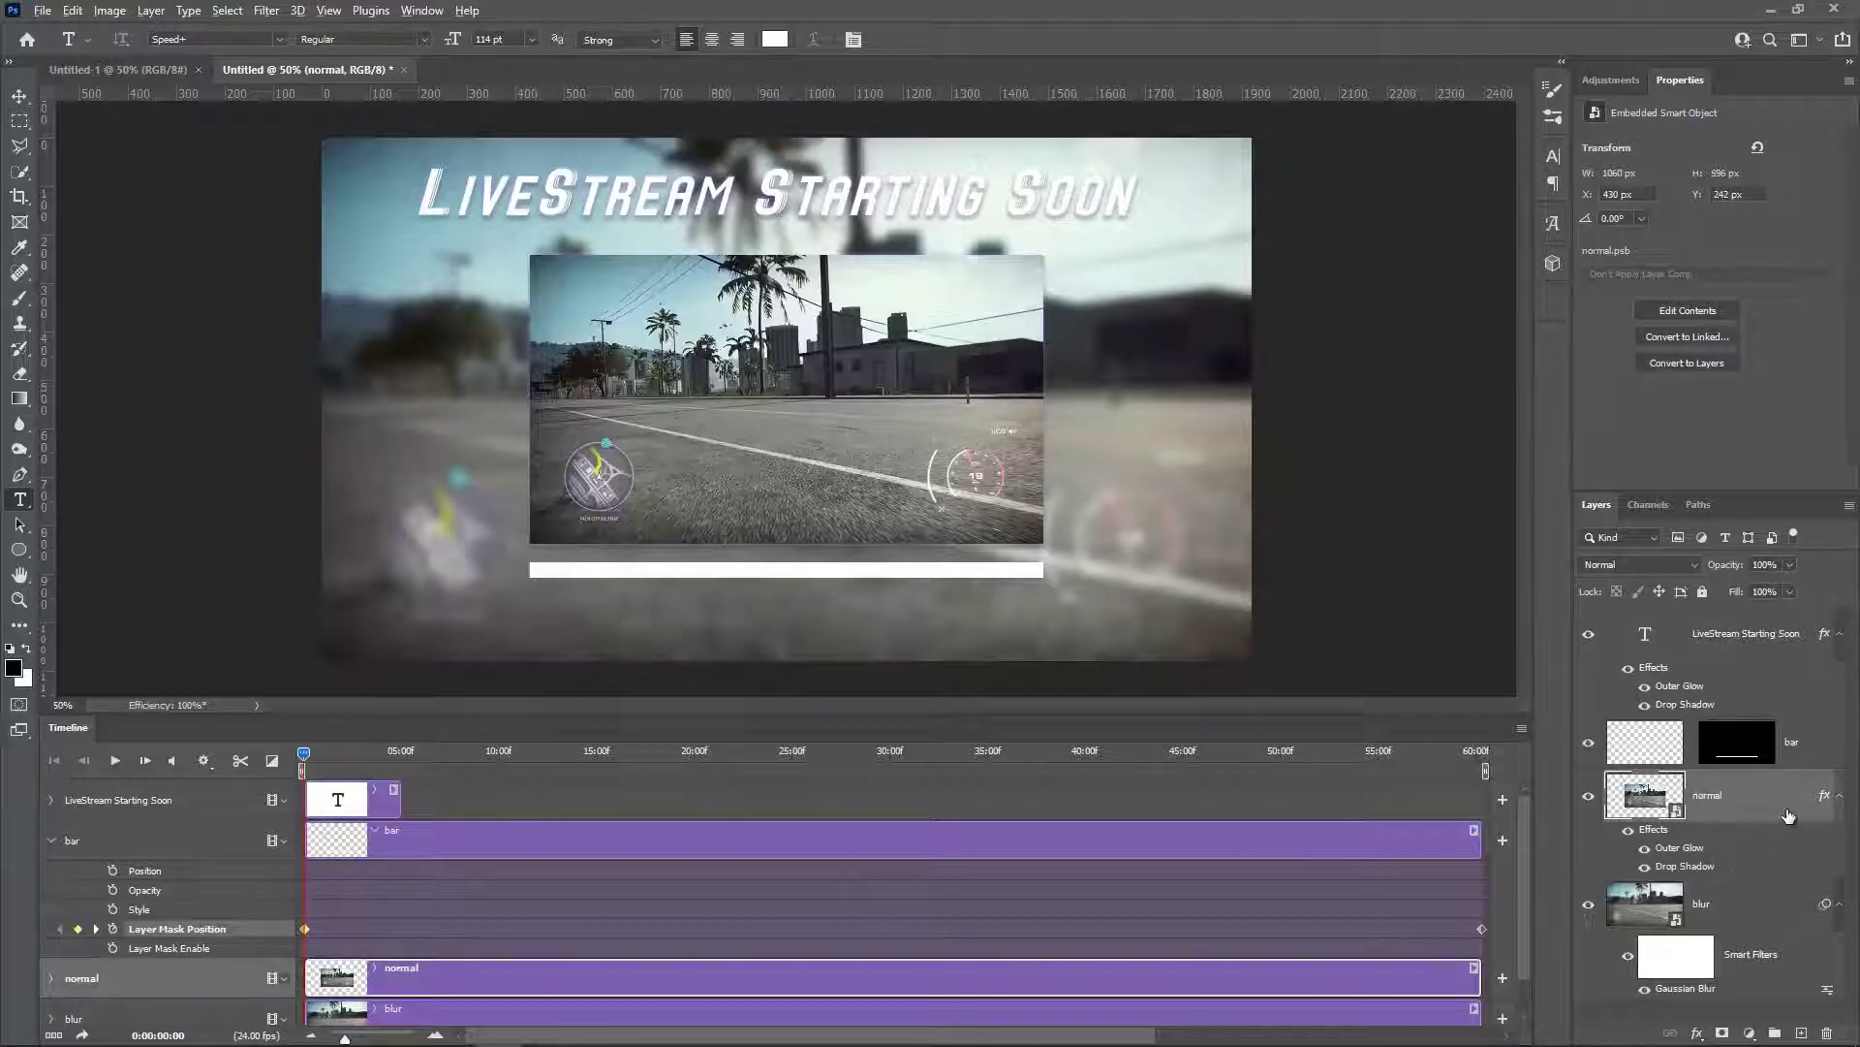
left_click_drag(1813, 801, 1820, 744)
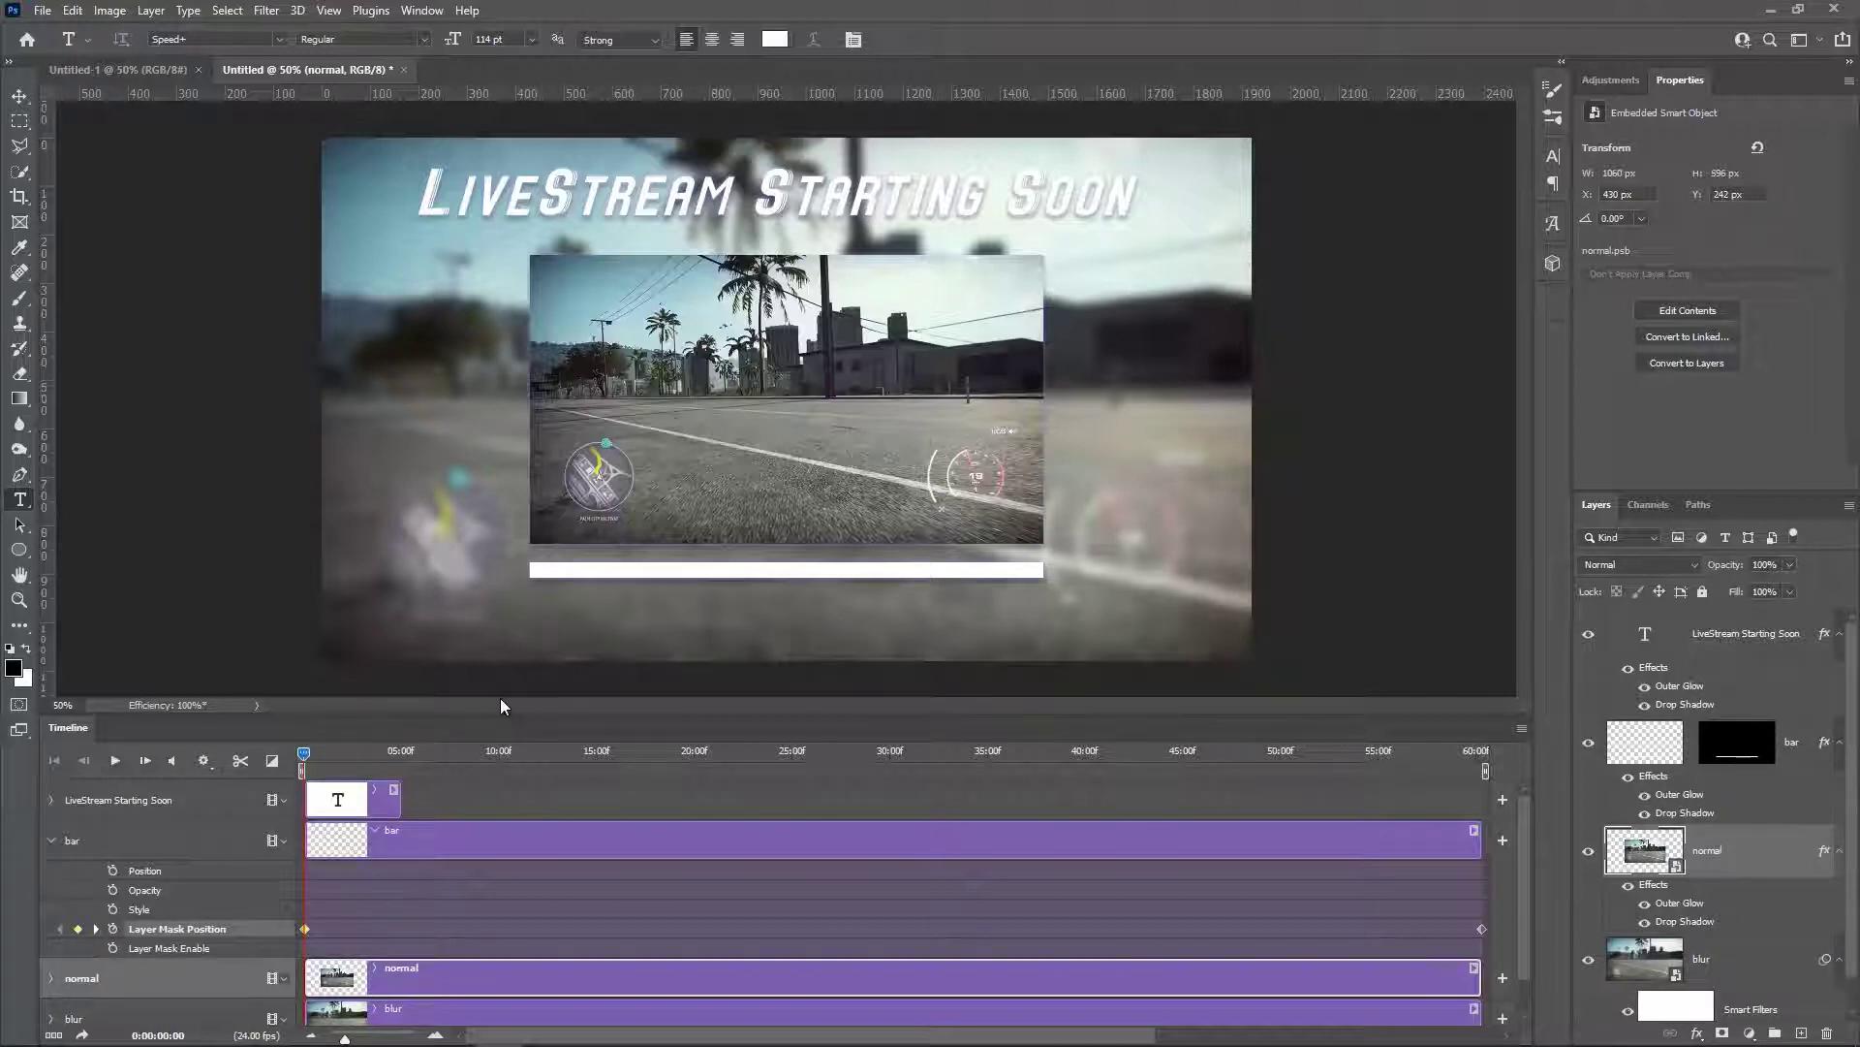
Step: Extend the heading's timeline clip so that it ends at the 30-second mark
mouse_move(303, 766)
left_mouse_down()
mouse_move(468, 754)
mouse_move(297, 761)
left_mouse_up()
mouse_move(310, 761)
left_mouse_down()
mouse_move(424, 766)
mouse_move(305, 763)
left_mouse_up()
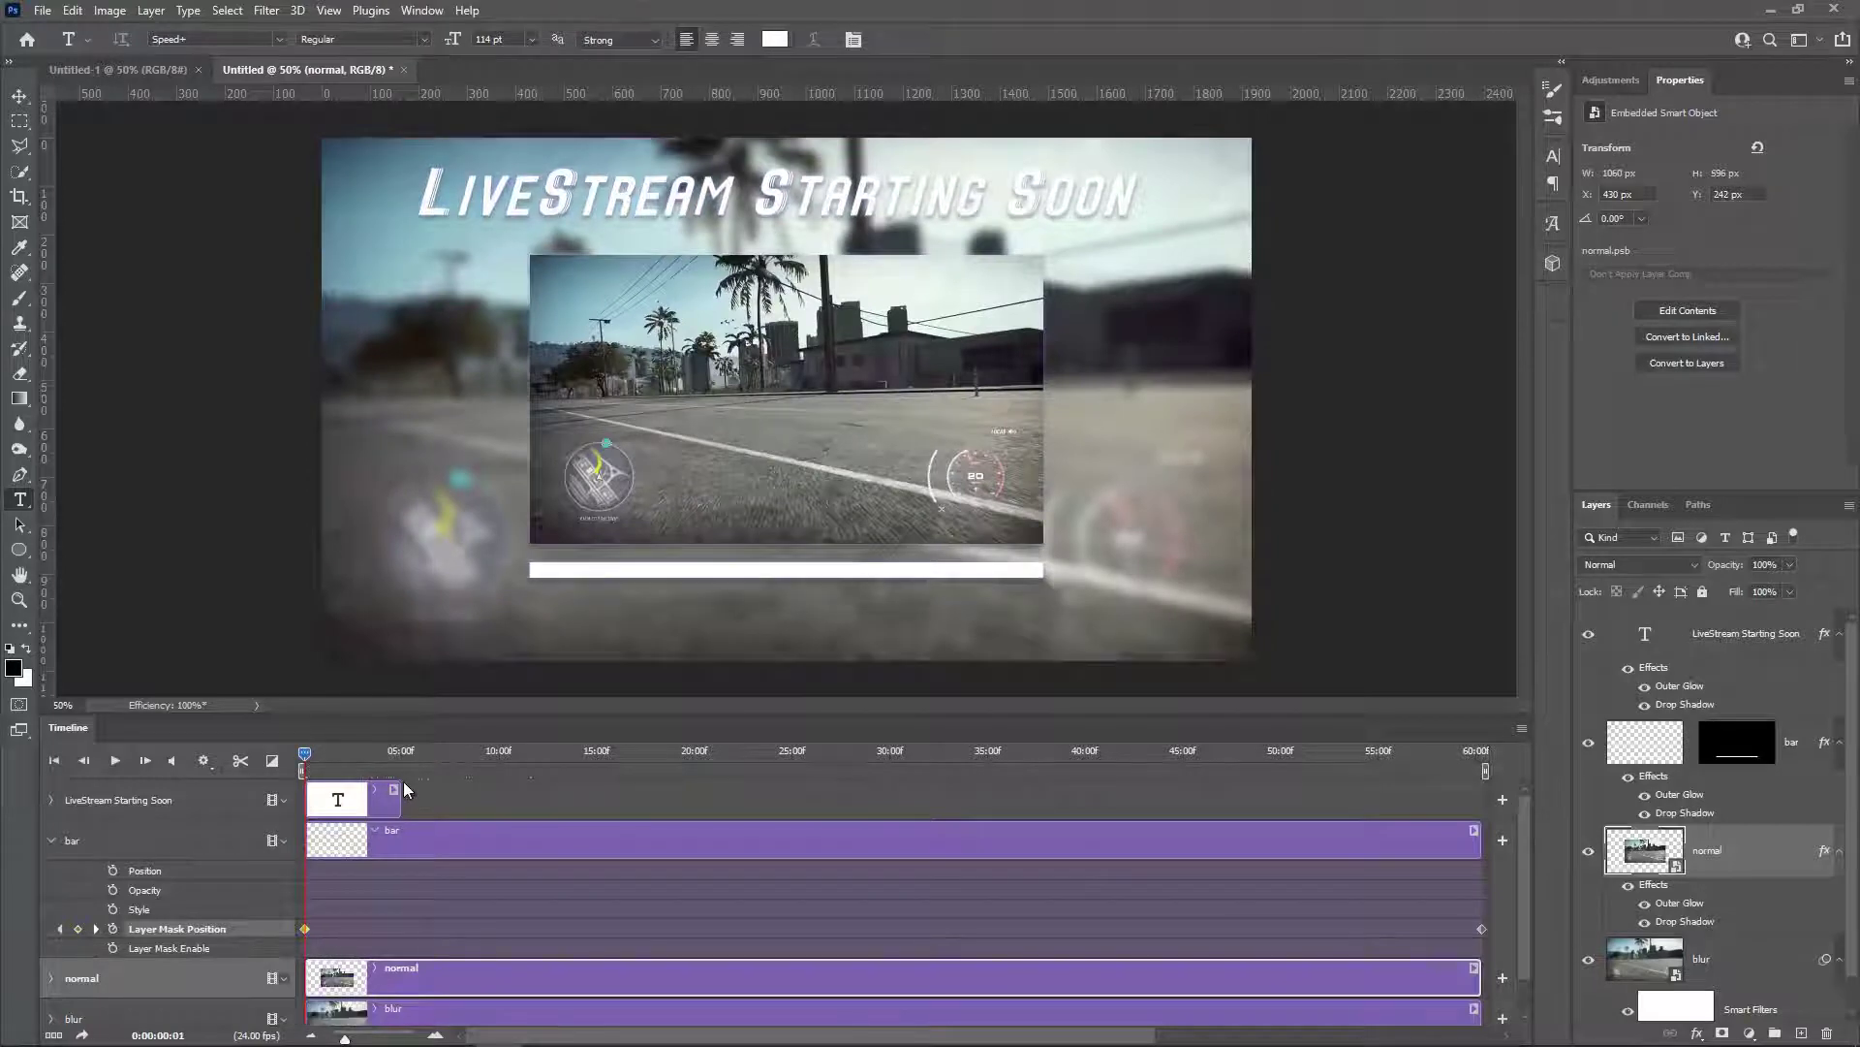
left_click_drag(308, 753, 303, 753)
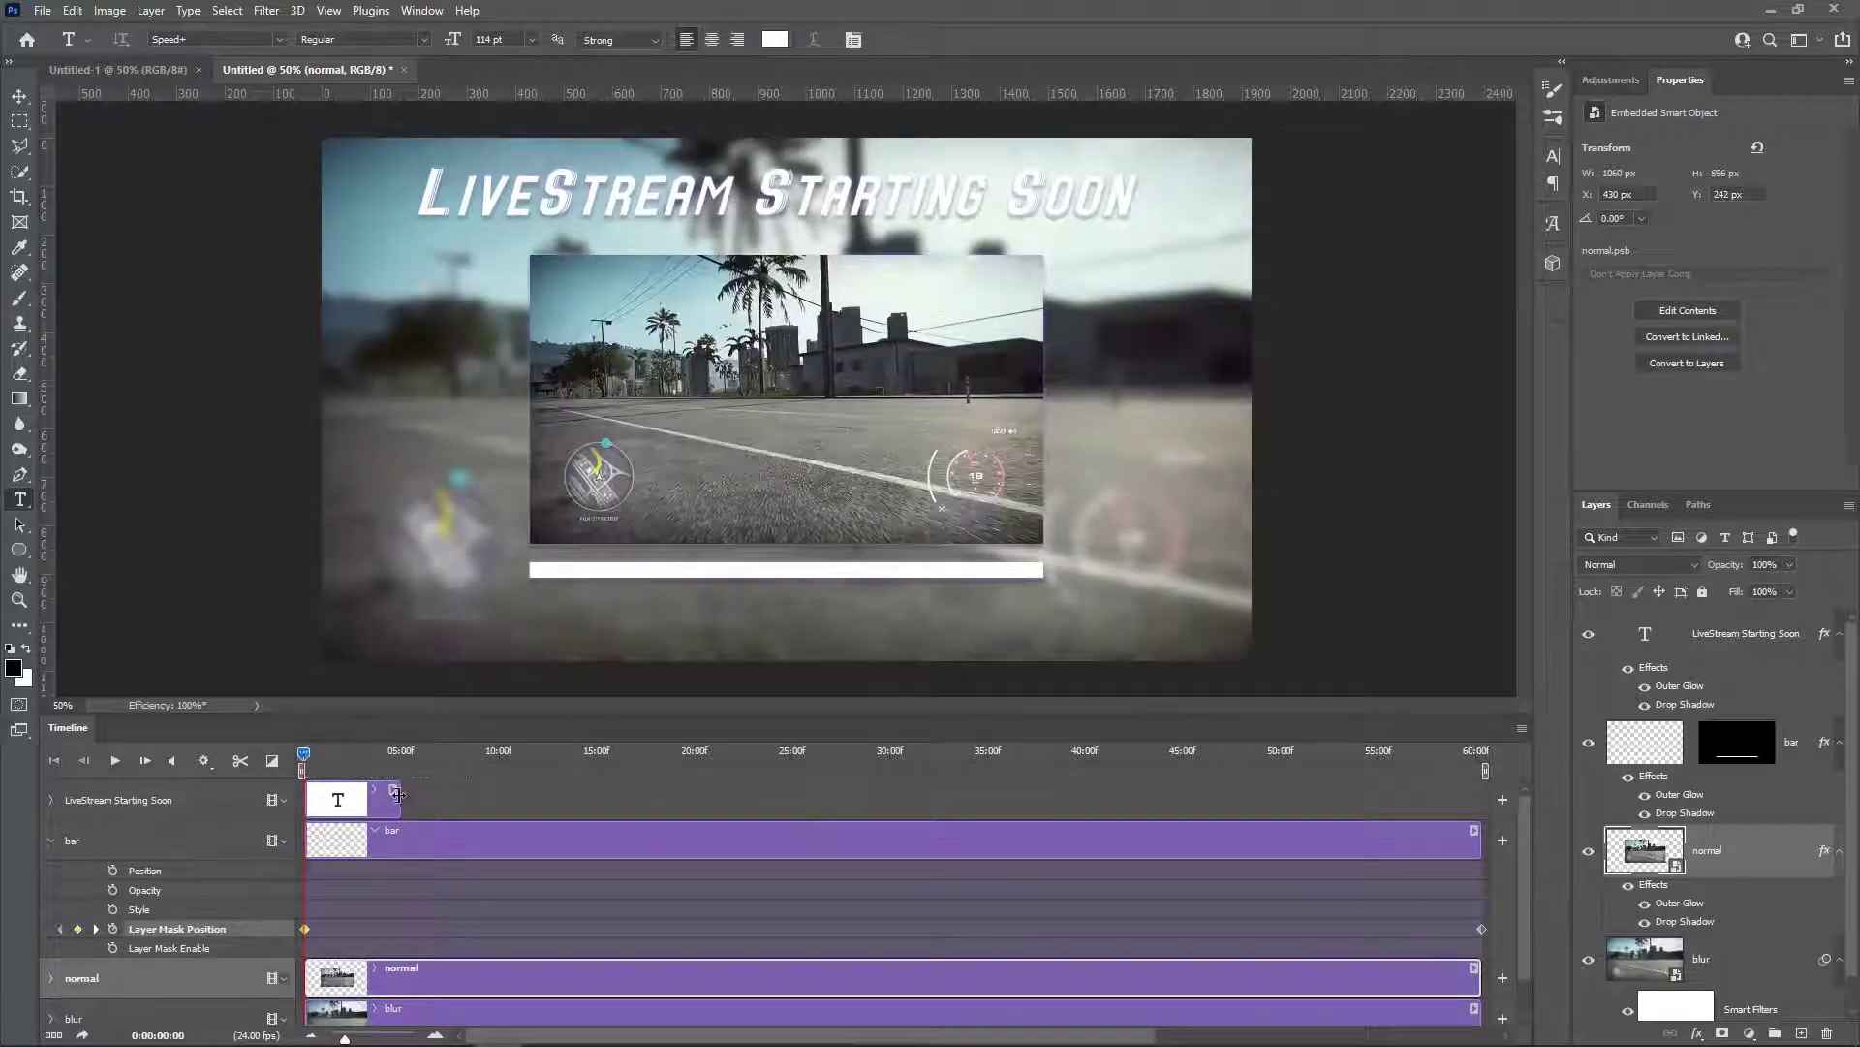
left_click_drag(401, 795, 884, 799)
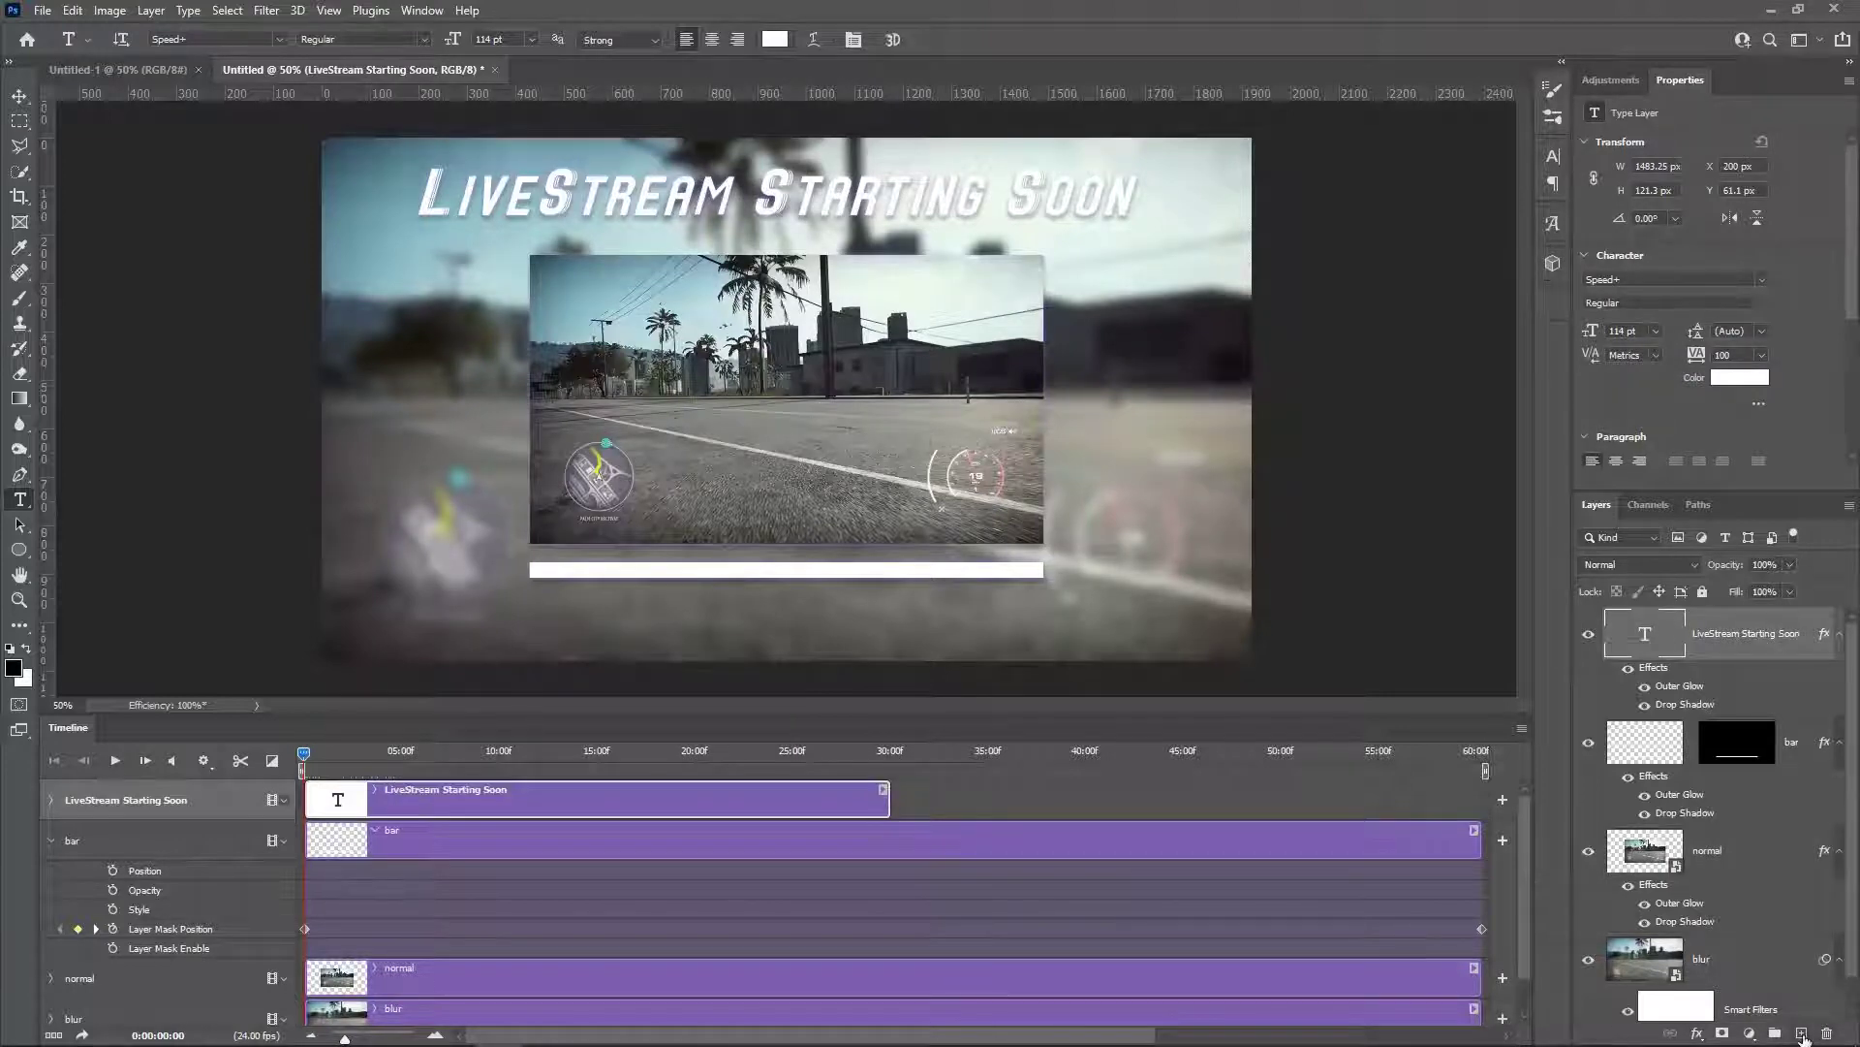
Step: Add the text "Need for Speed" on a new layer, over the progress bar
left_click(1802, 1034)
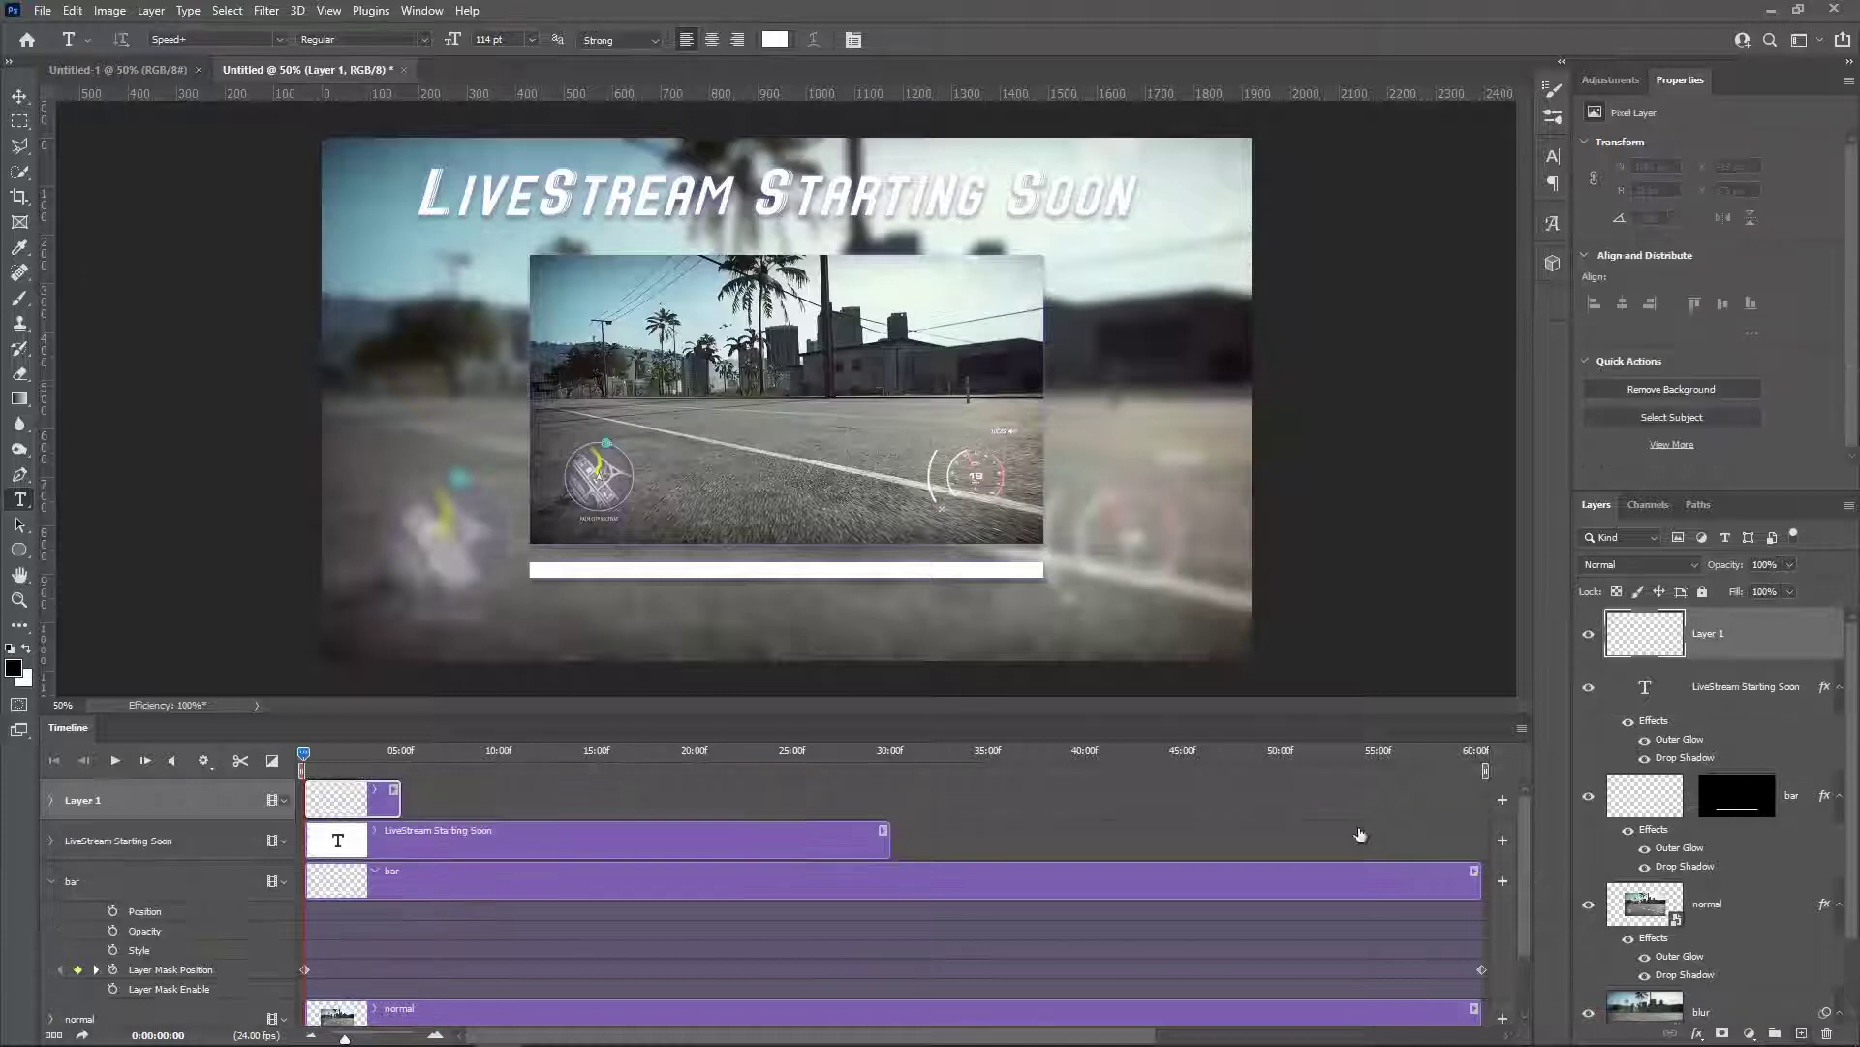
left_click(489, 602)
type("Need For")
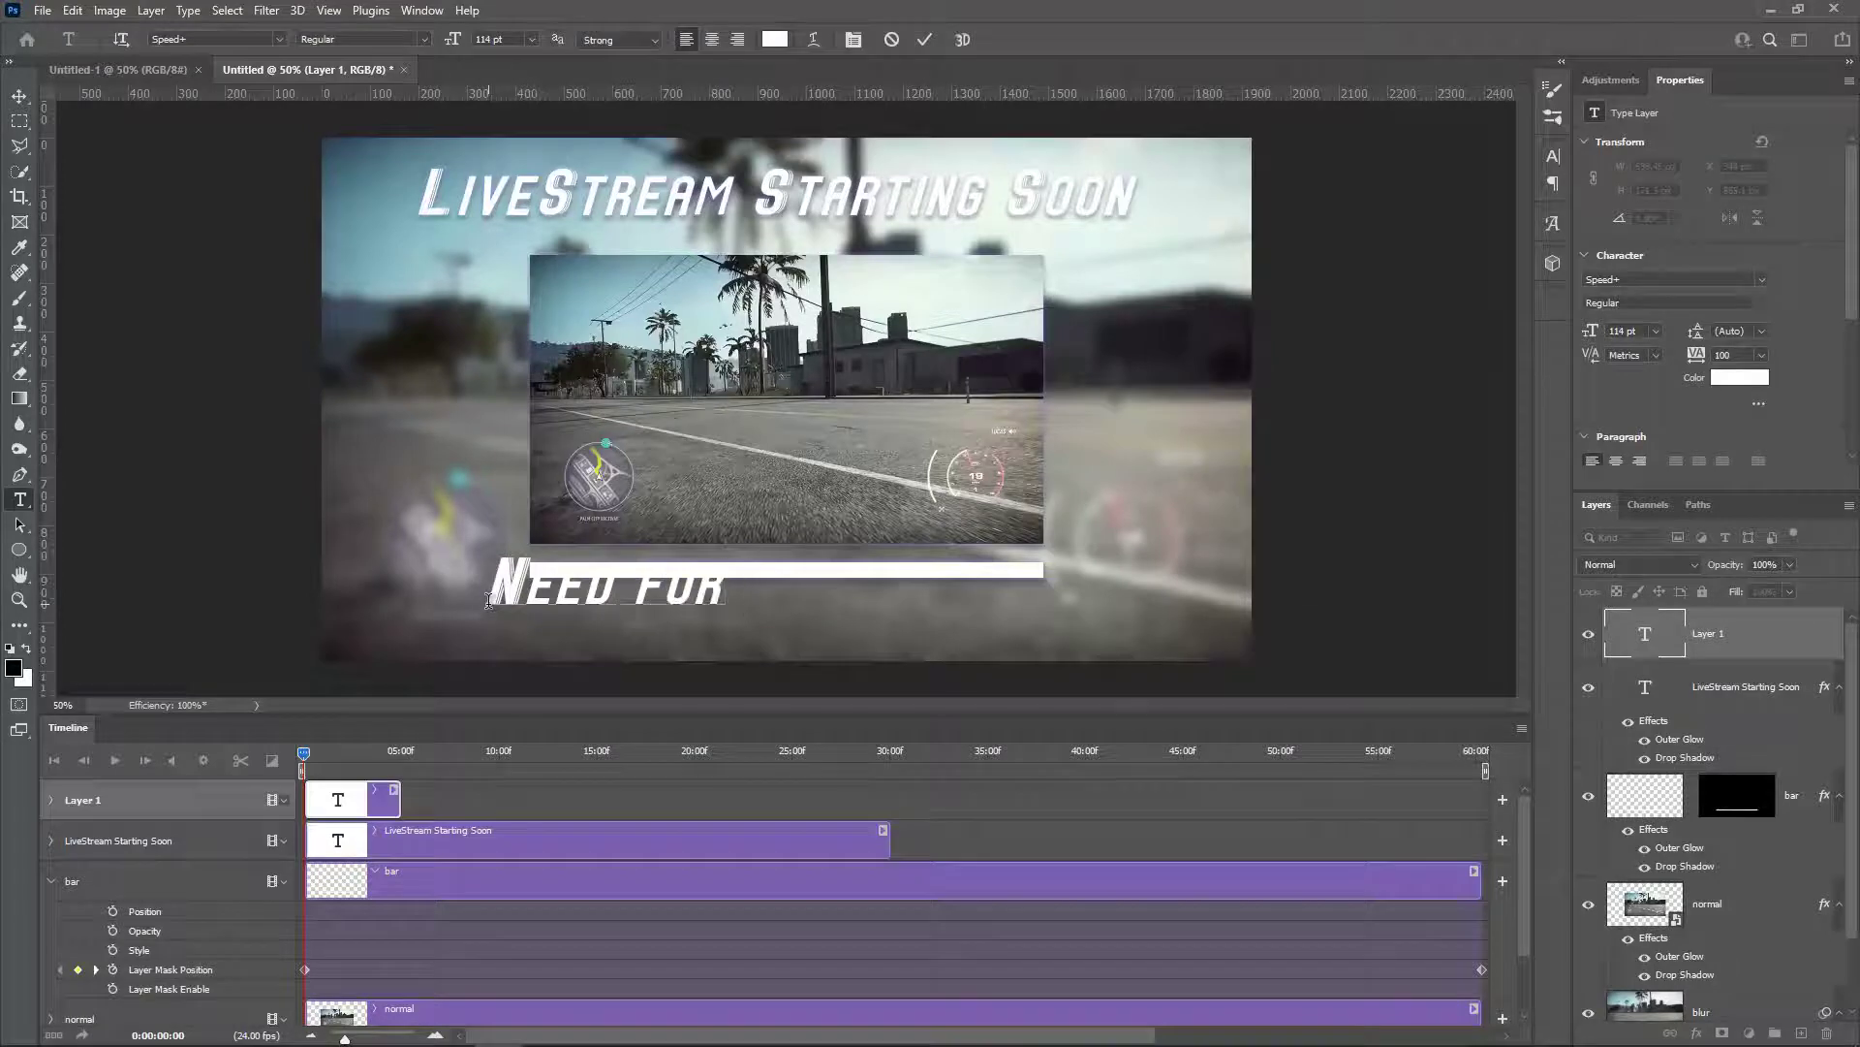
type(" Speed")
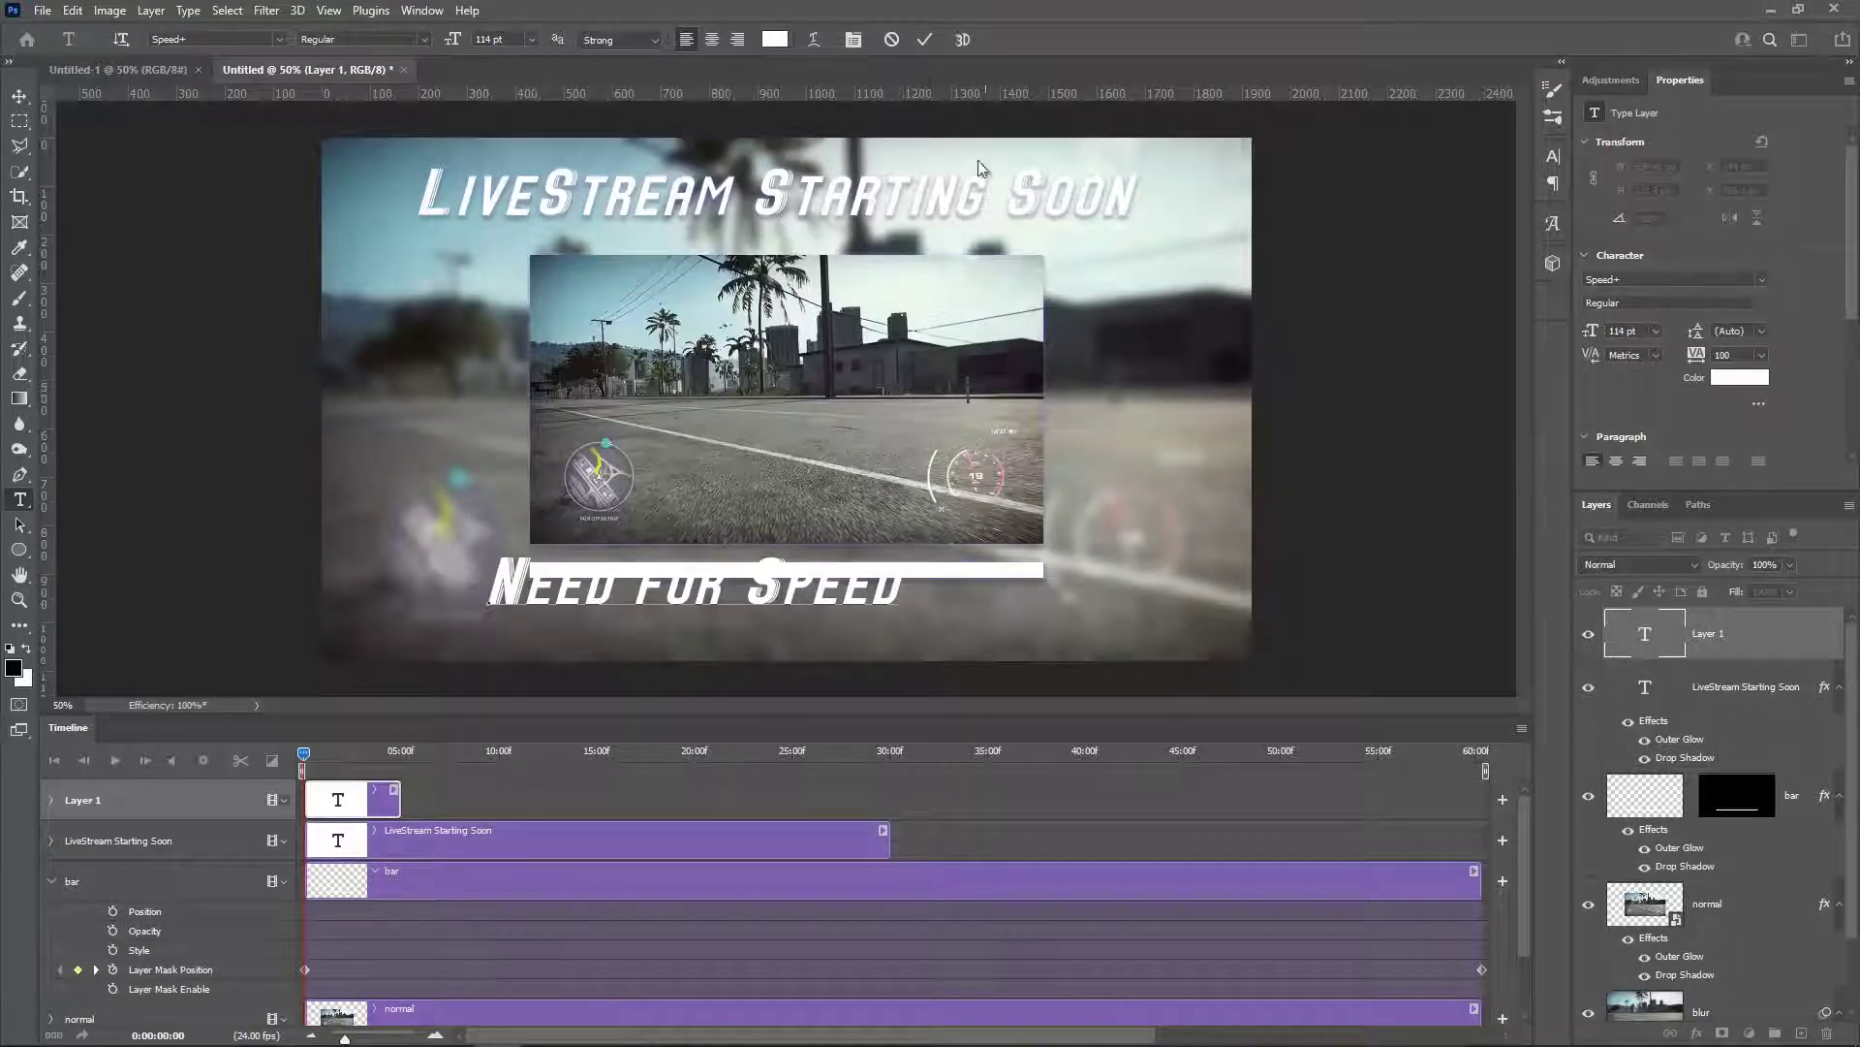
left_click(925, 39)
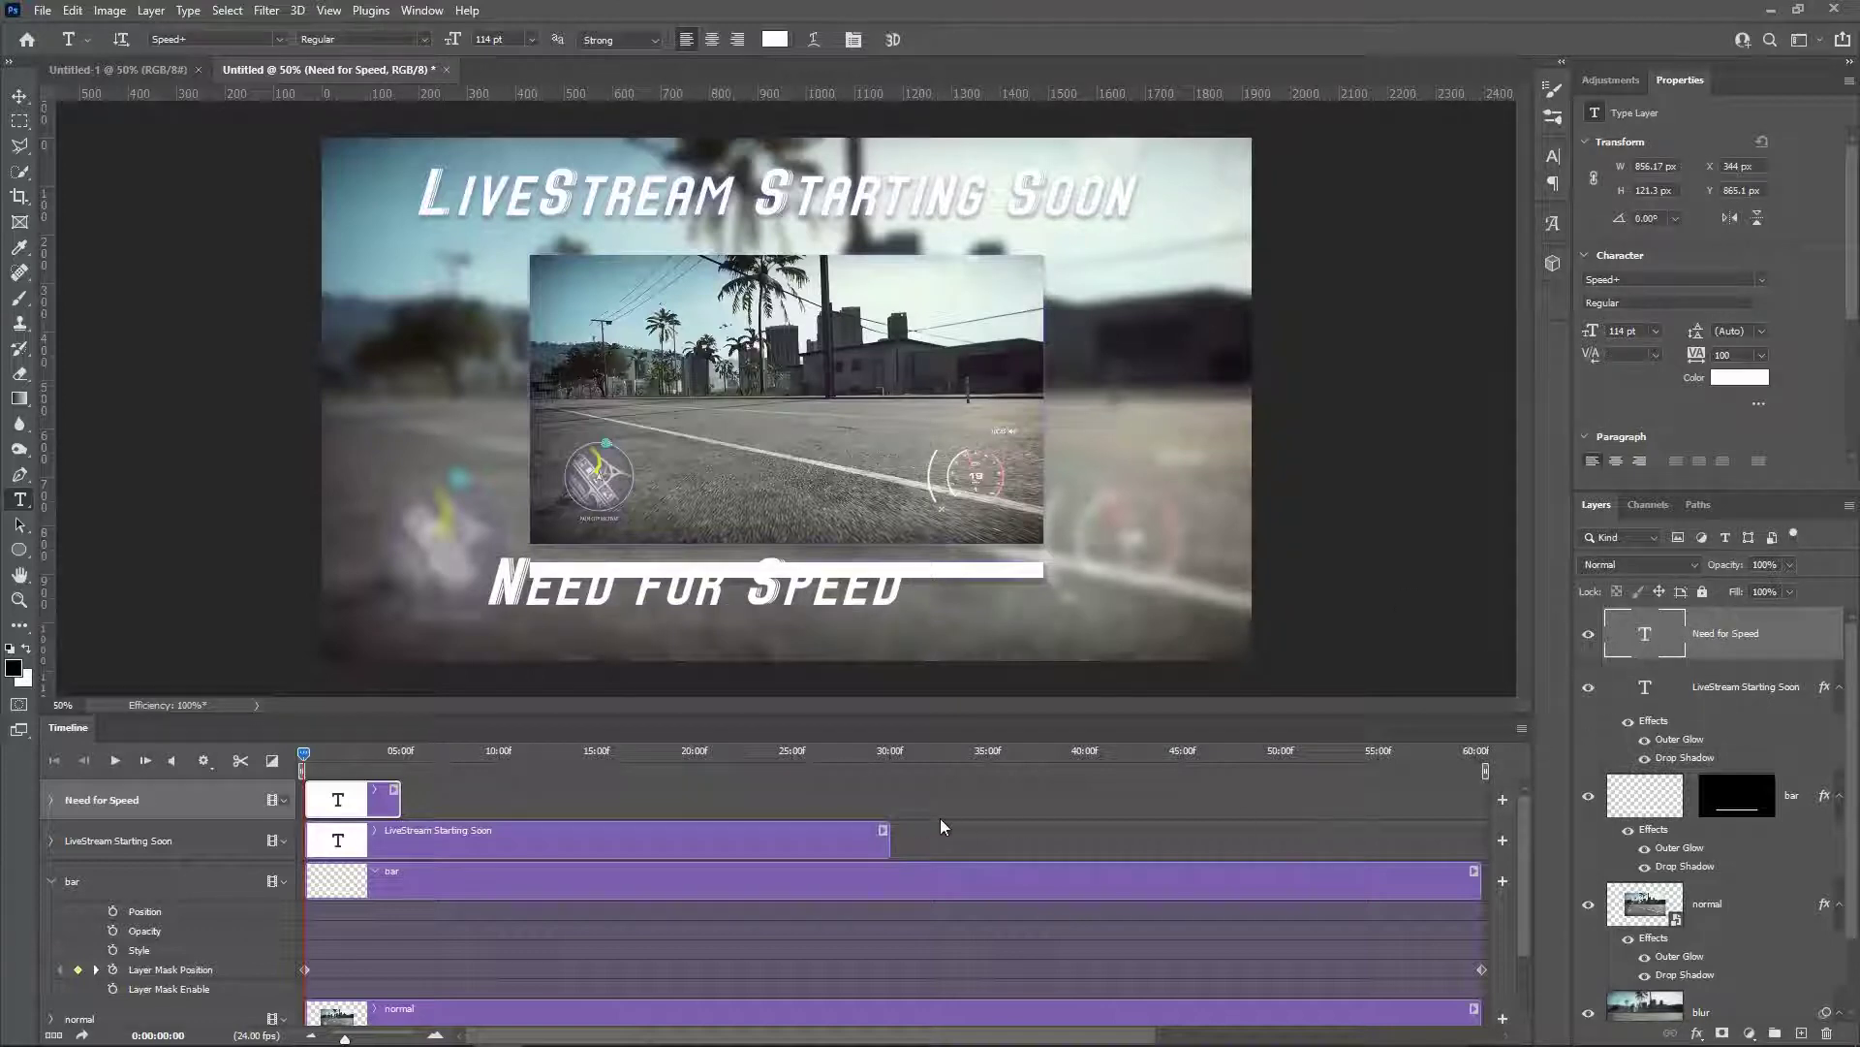
Step: Move the "Need for Speed" clip to start where the heading's clip ends and extend it slightly past the bar clip's end
left_click_drag(346, 803, 927, 806)
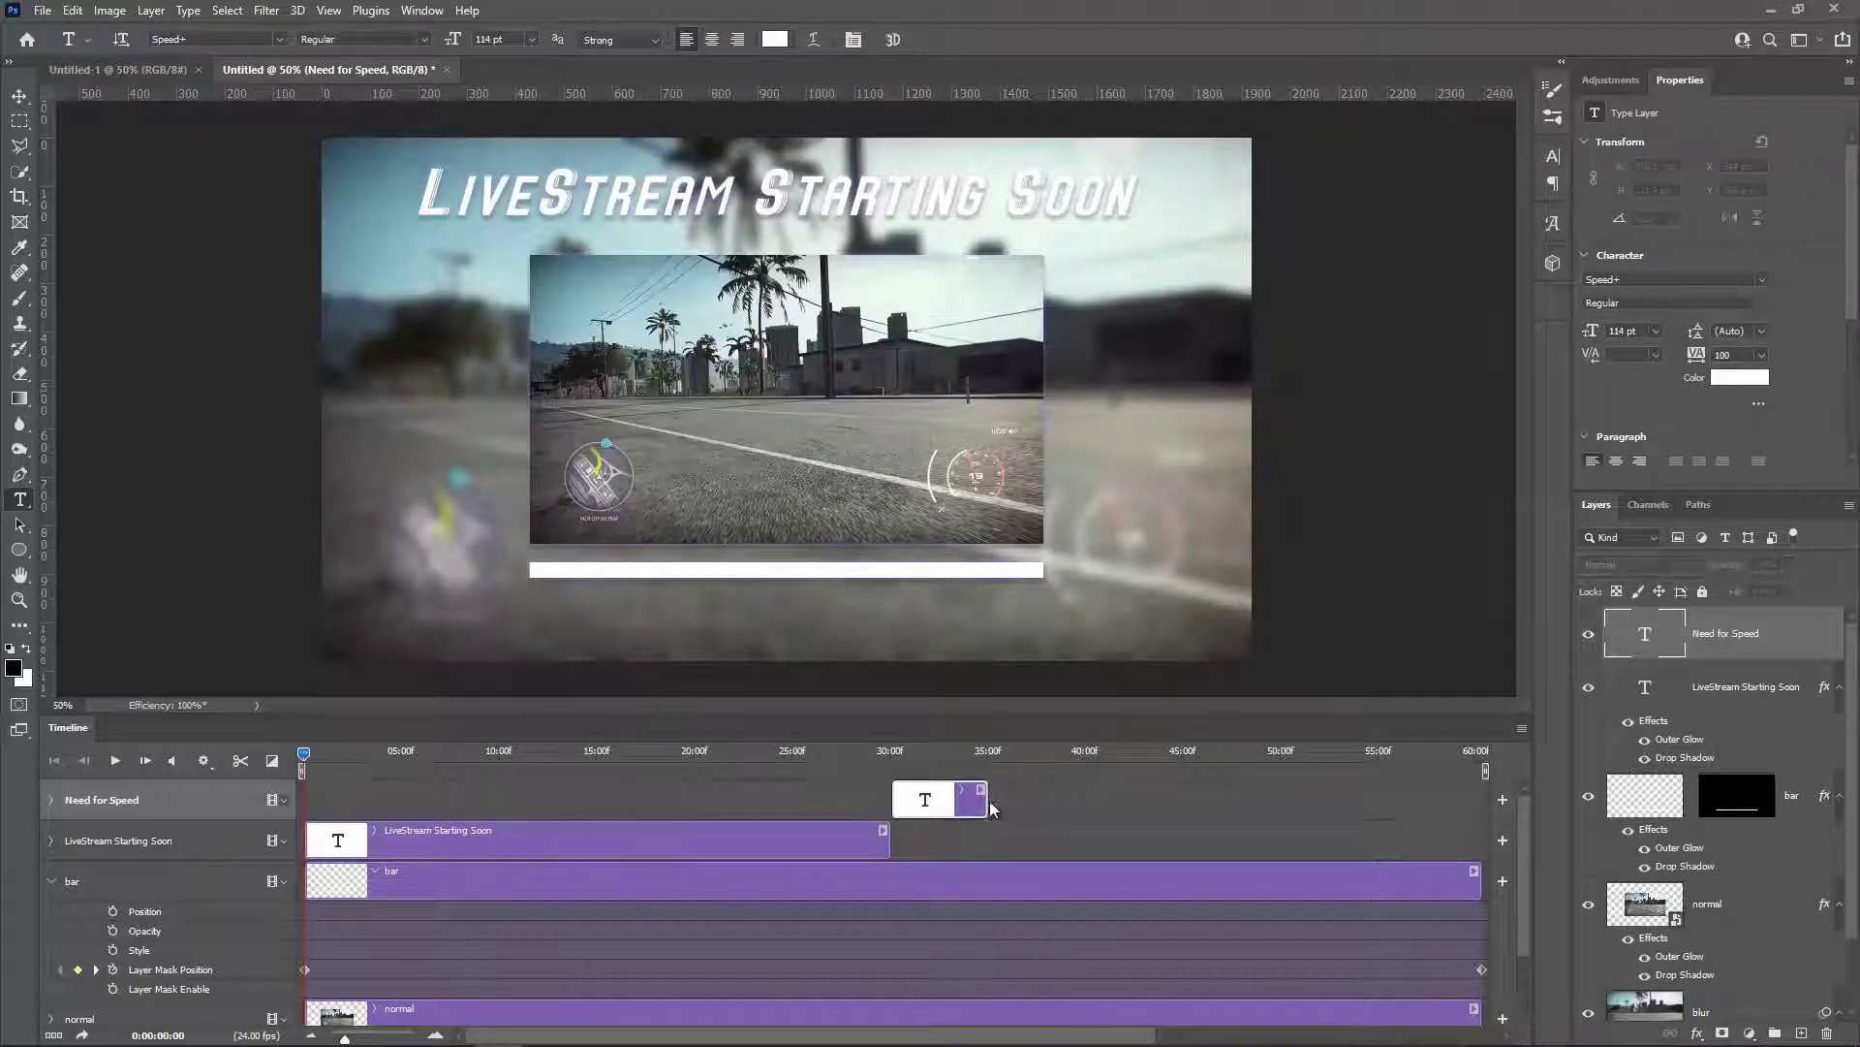
left_click_drag(988, 802, 1497, 803)
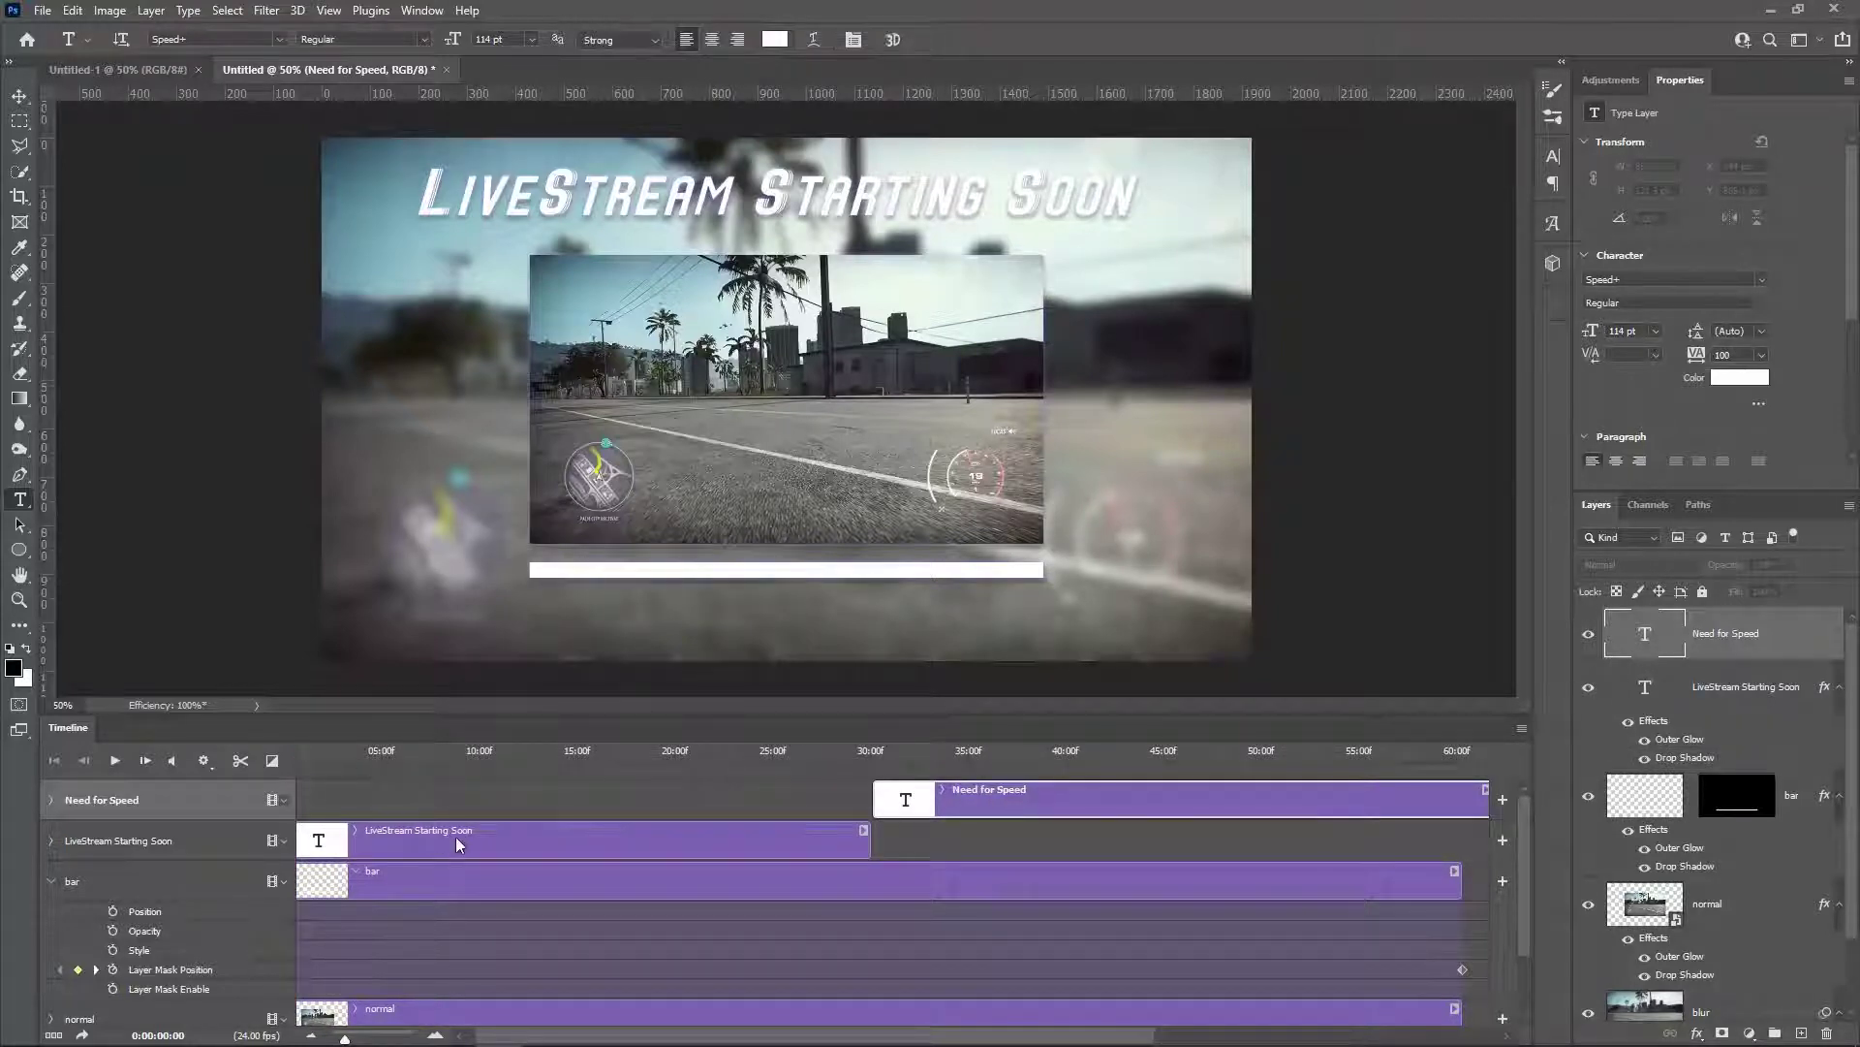
scroll(468, 831, "down", 1)
scroll(444, 833, "up", 1)
Step: Centre the "Need for Speed" text above the inset, stretched to about 1412 px wide, and copy the heading's layer effects onto it
left_click_drag(345, 1038, 342, 1039)
left_click_drag(305, 763, 680, 769)
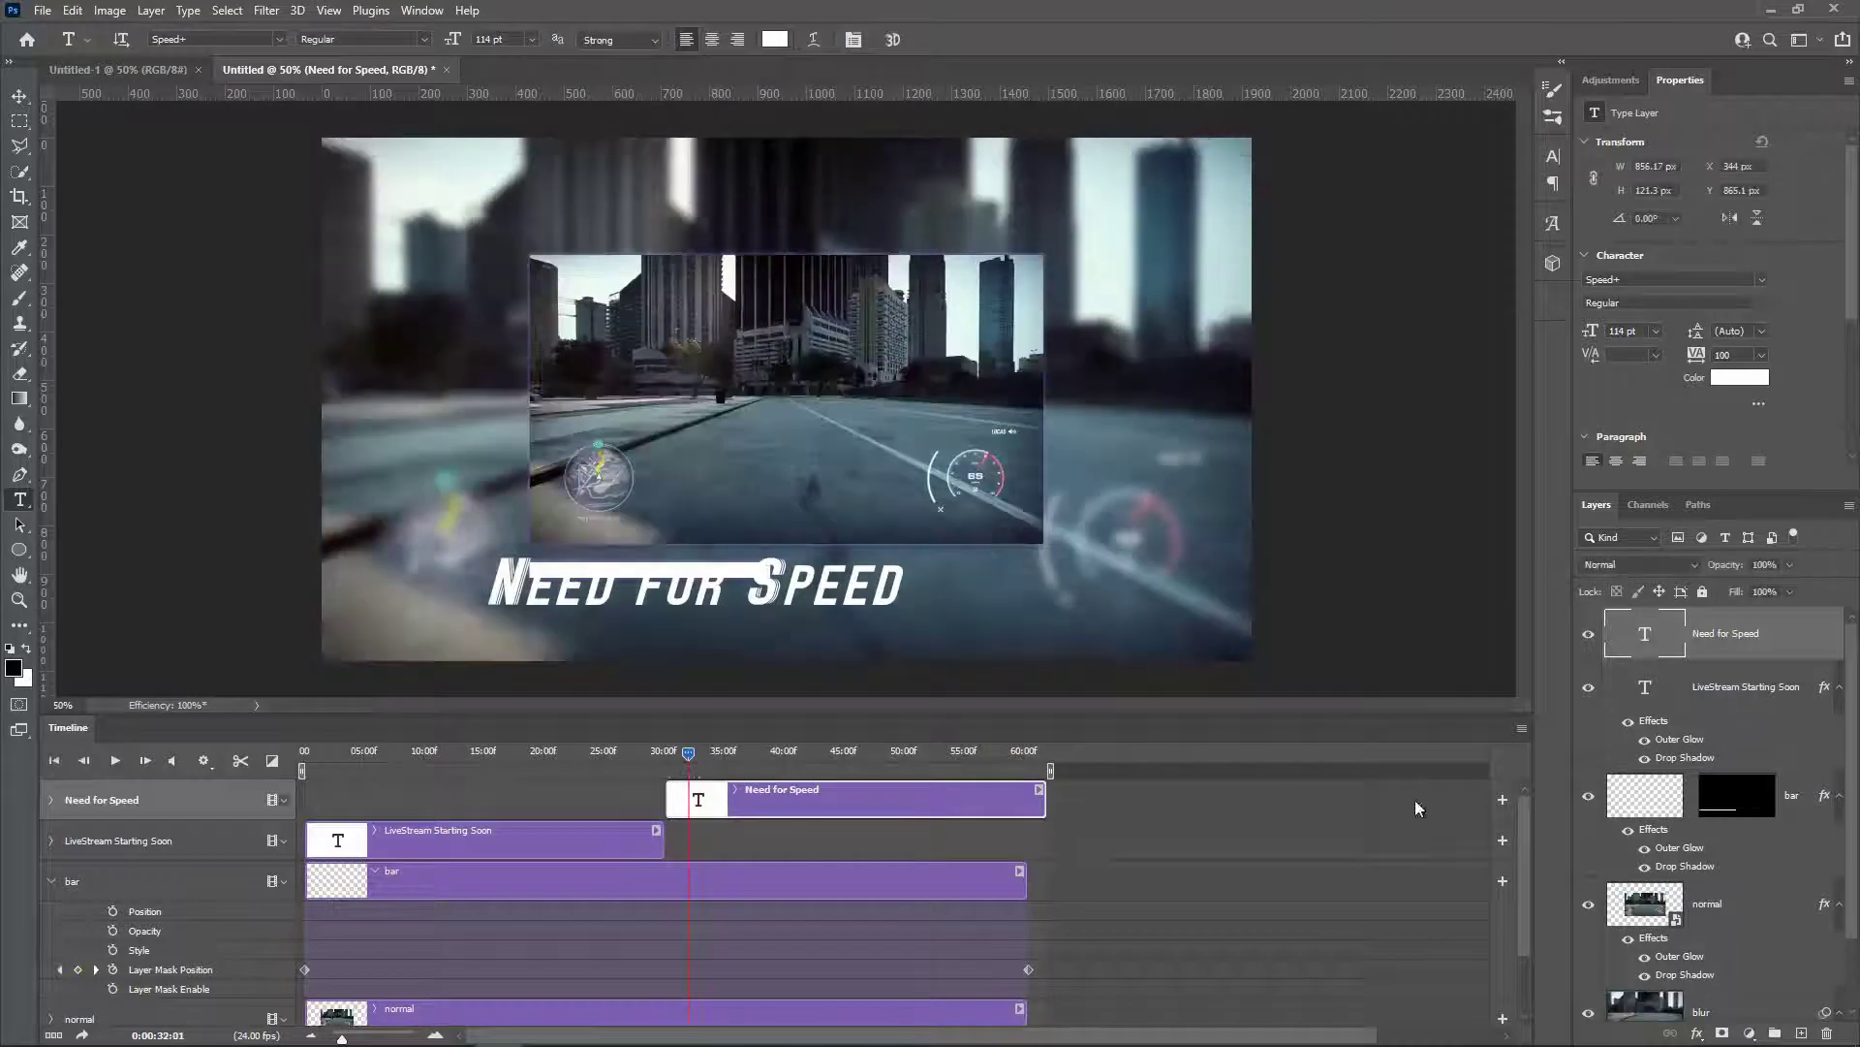
left_click(19, 95)
left_click_drag(640, 632, 729, 249)
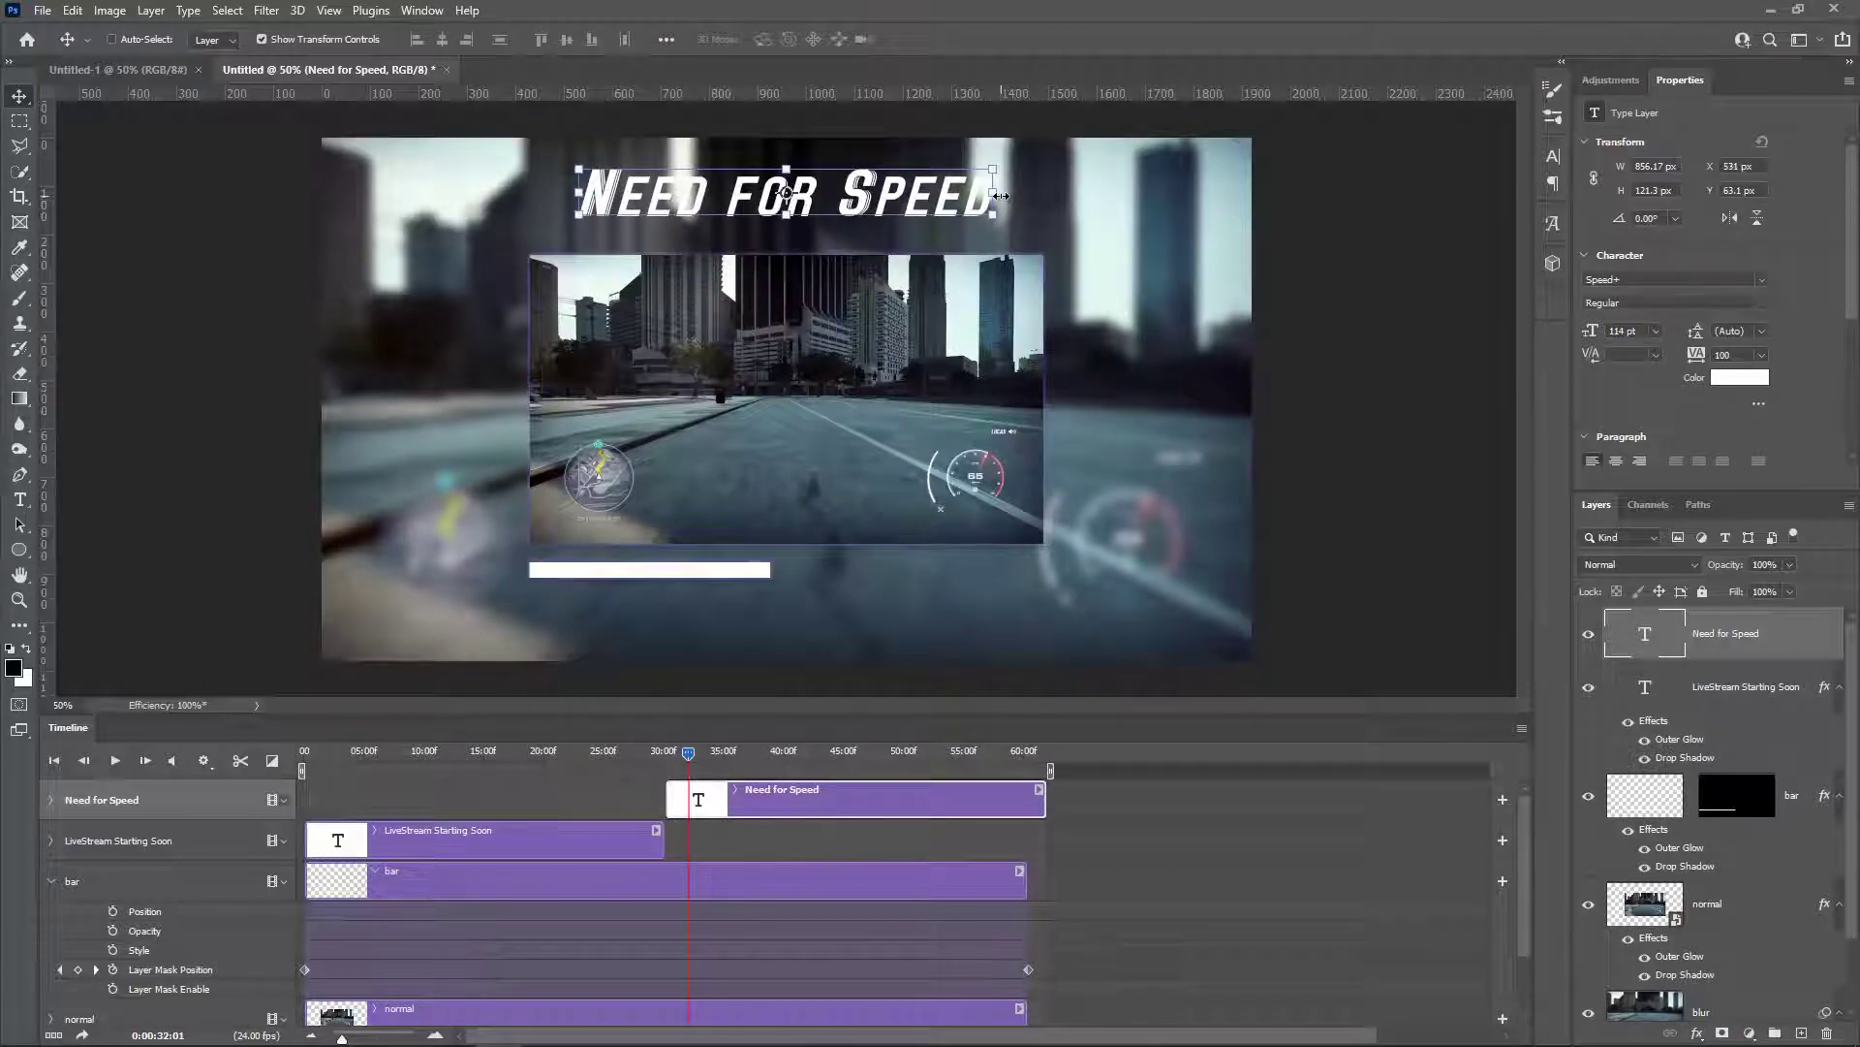
left_click_drag(1011, 196, 1147, 195)
left_click(961, 41)
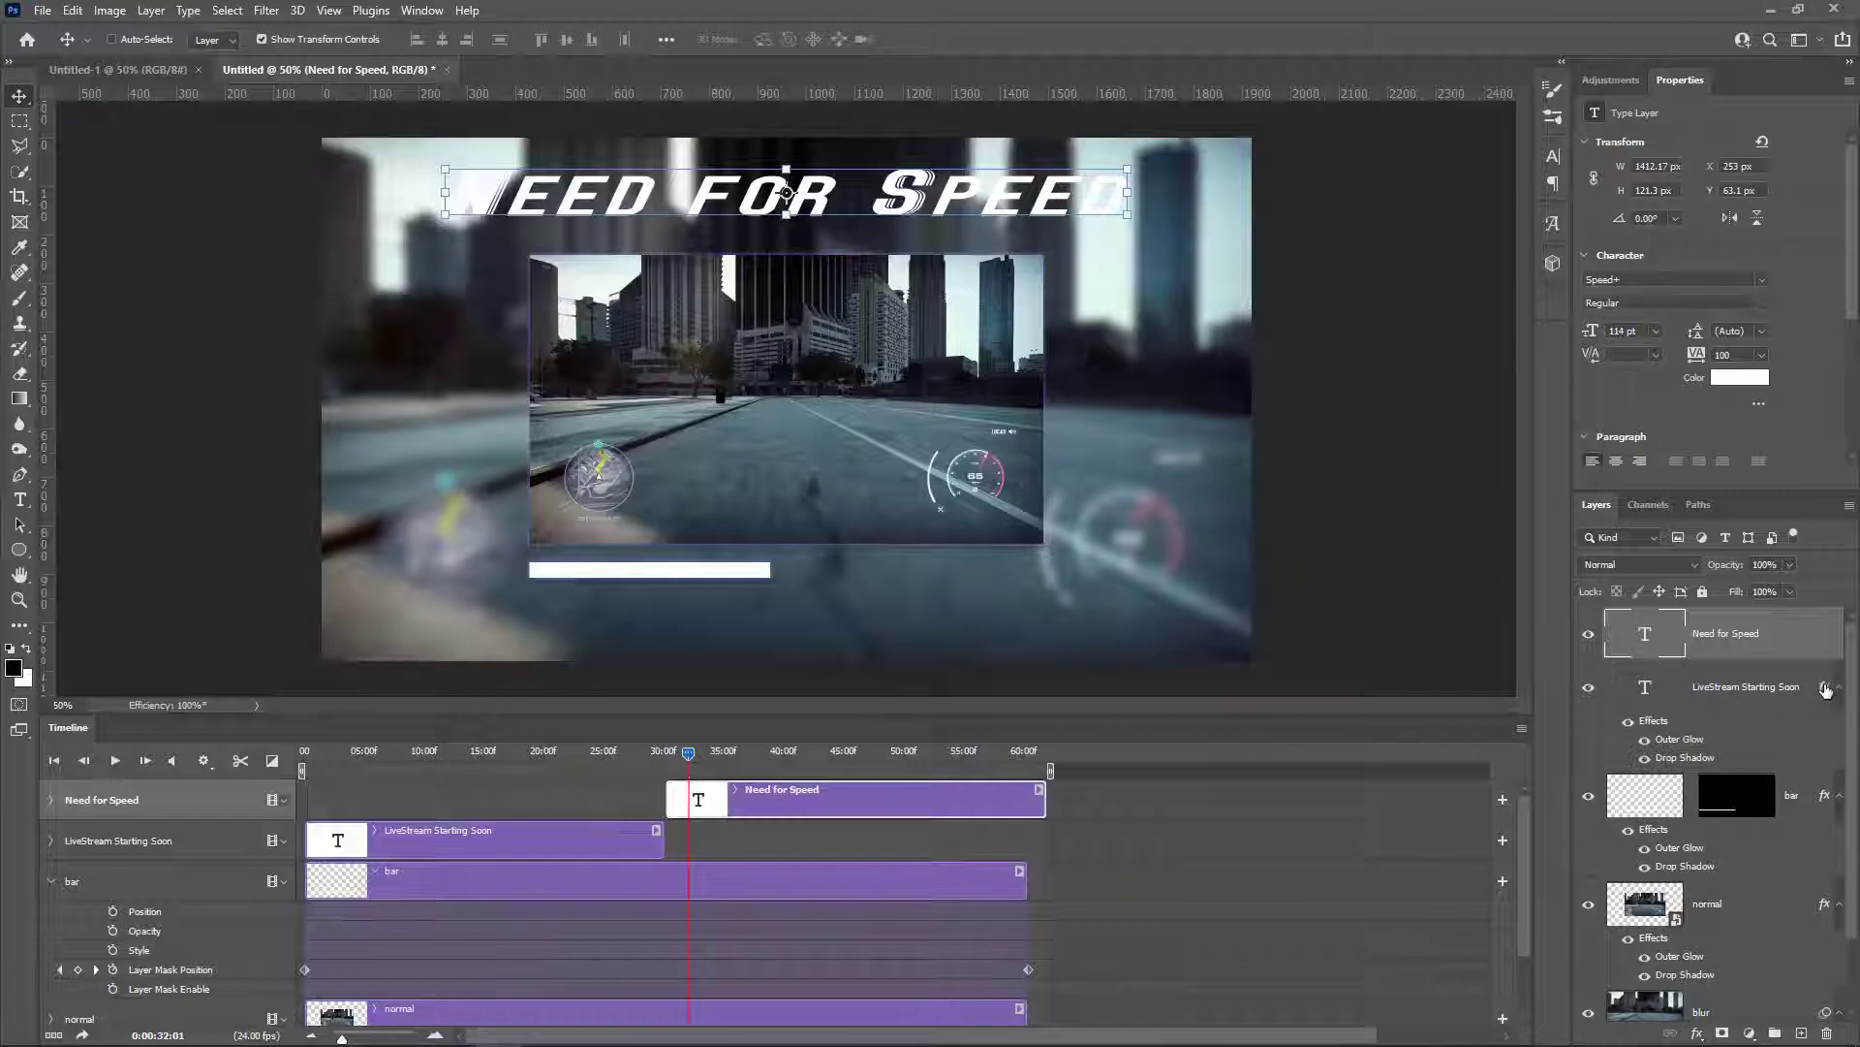
left_click_drag(1825, 689, 1808, 645)
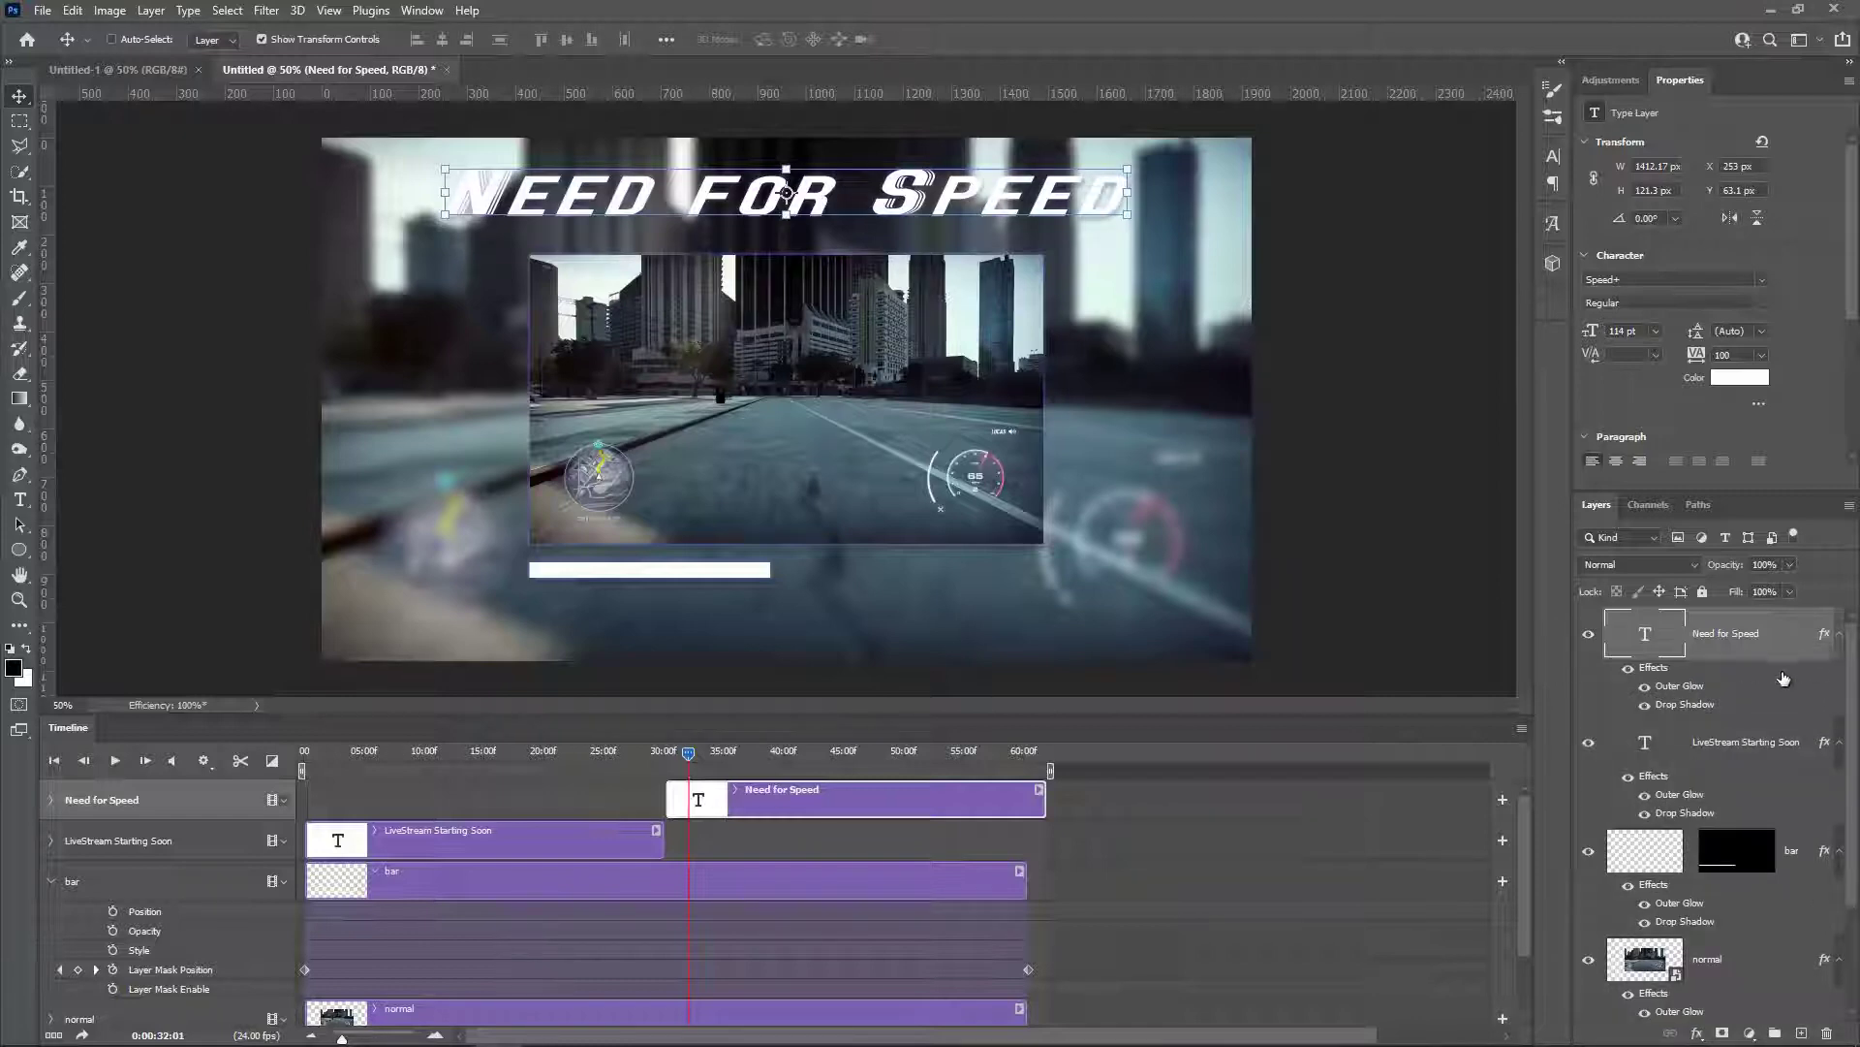
Step: Preview the animation from the timeline's start and return the playhead to the beginning
left_click_drag(696, 762, 254, 779)
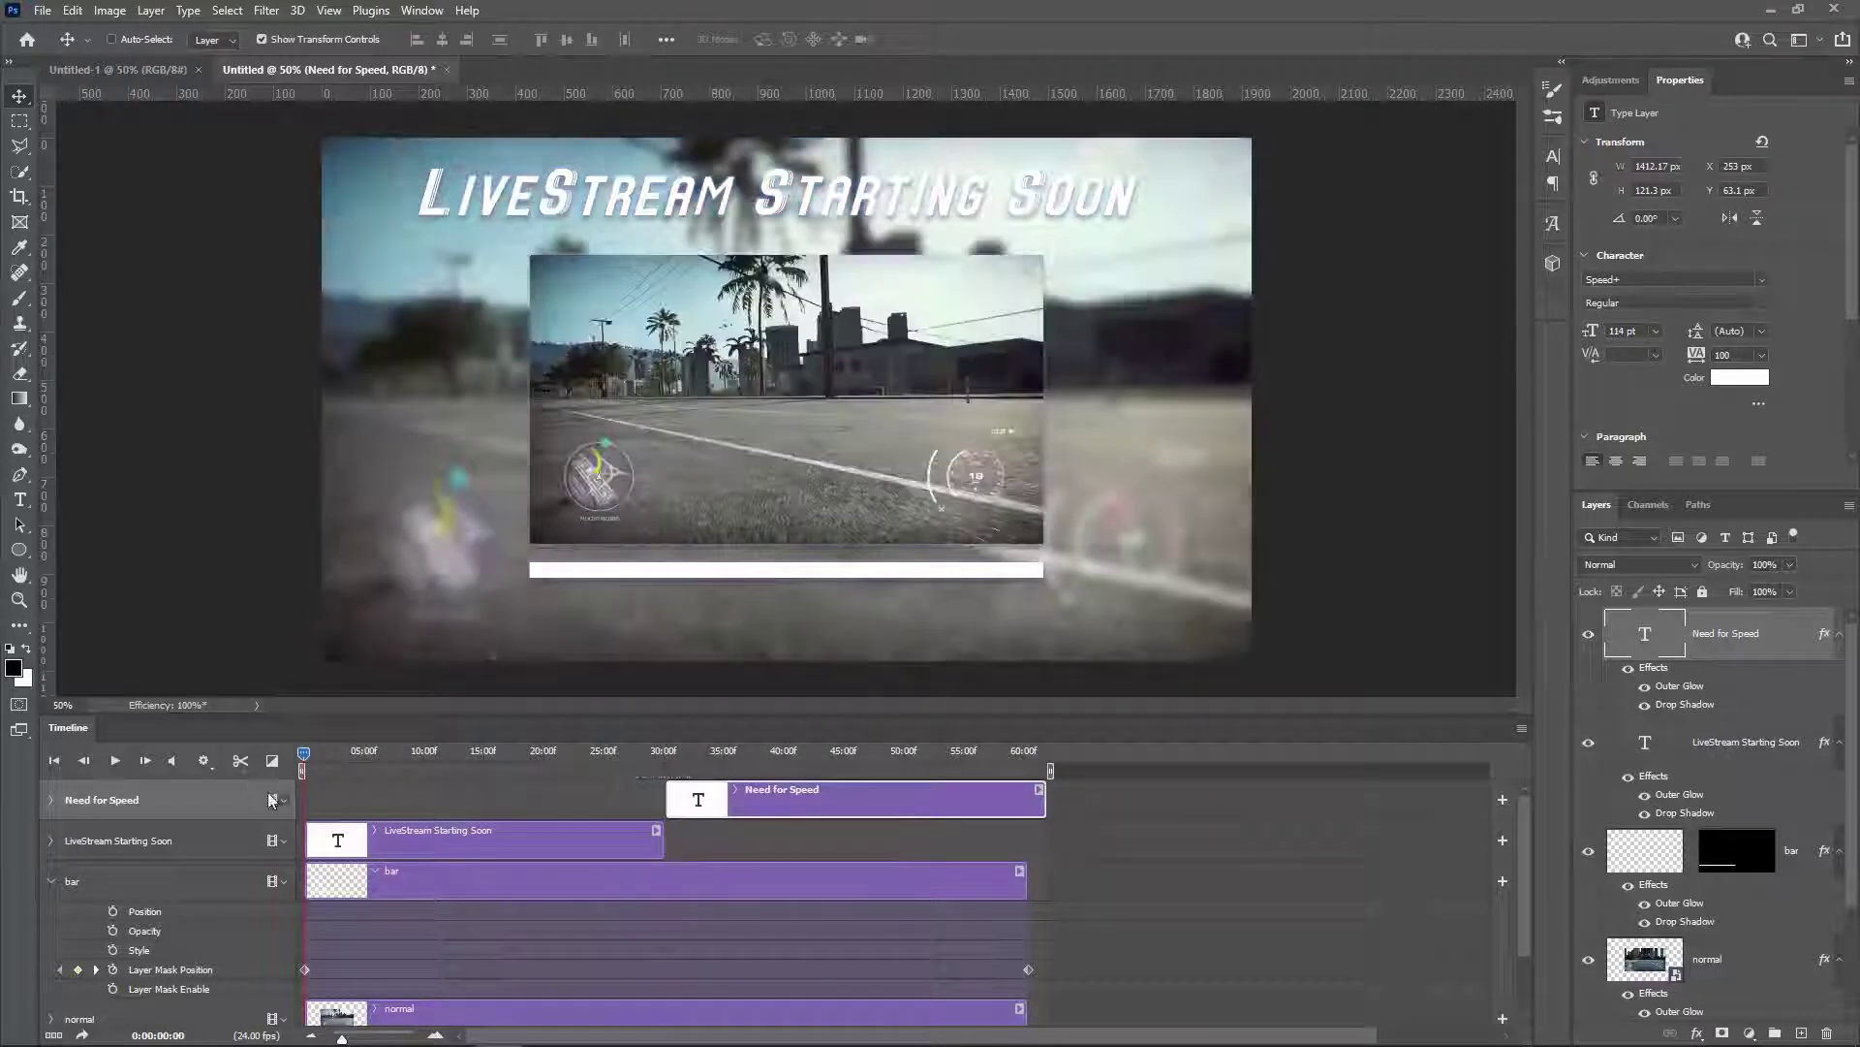
left_click(110, 766)
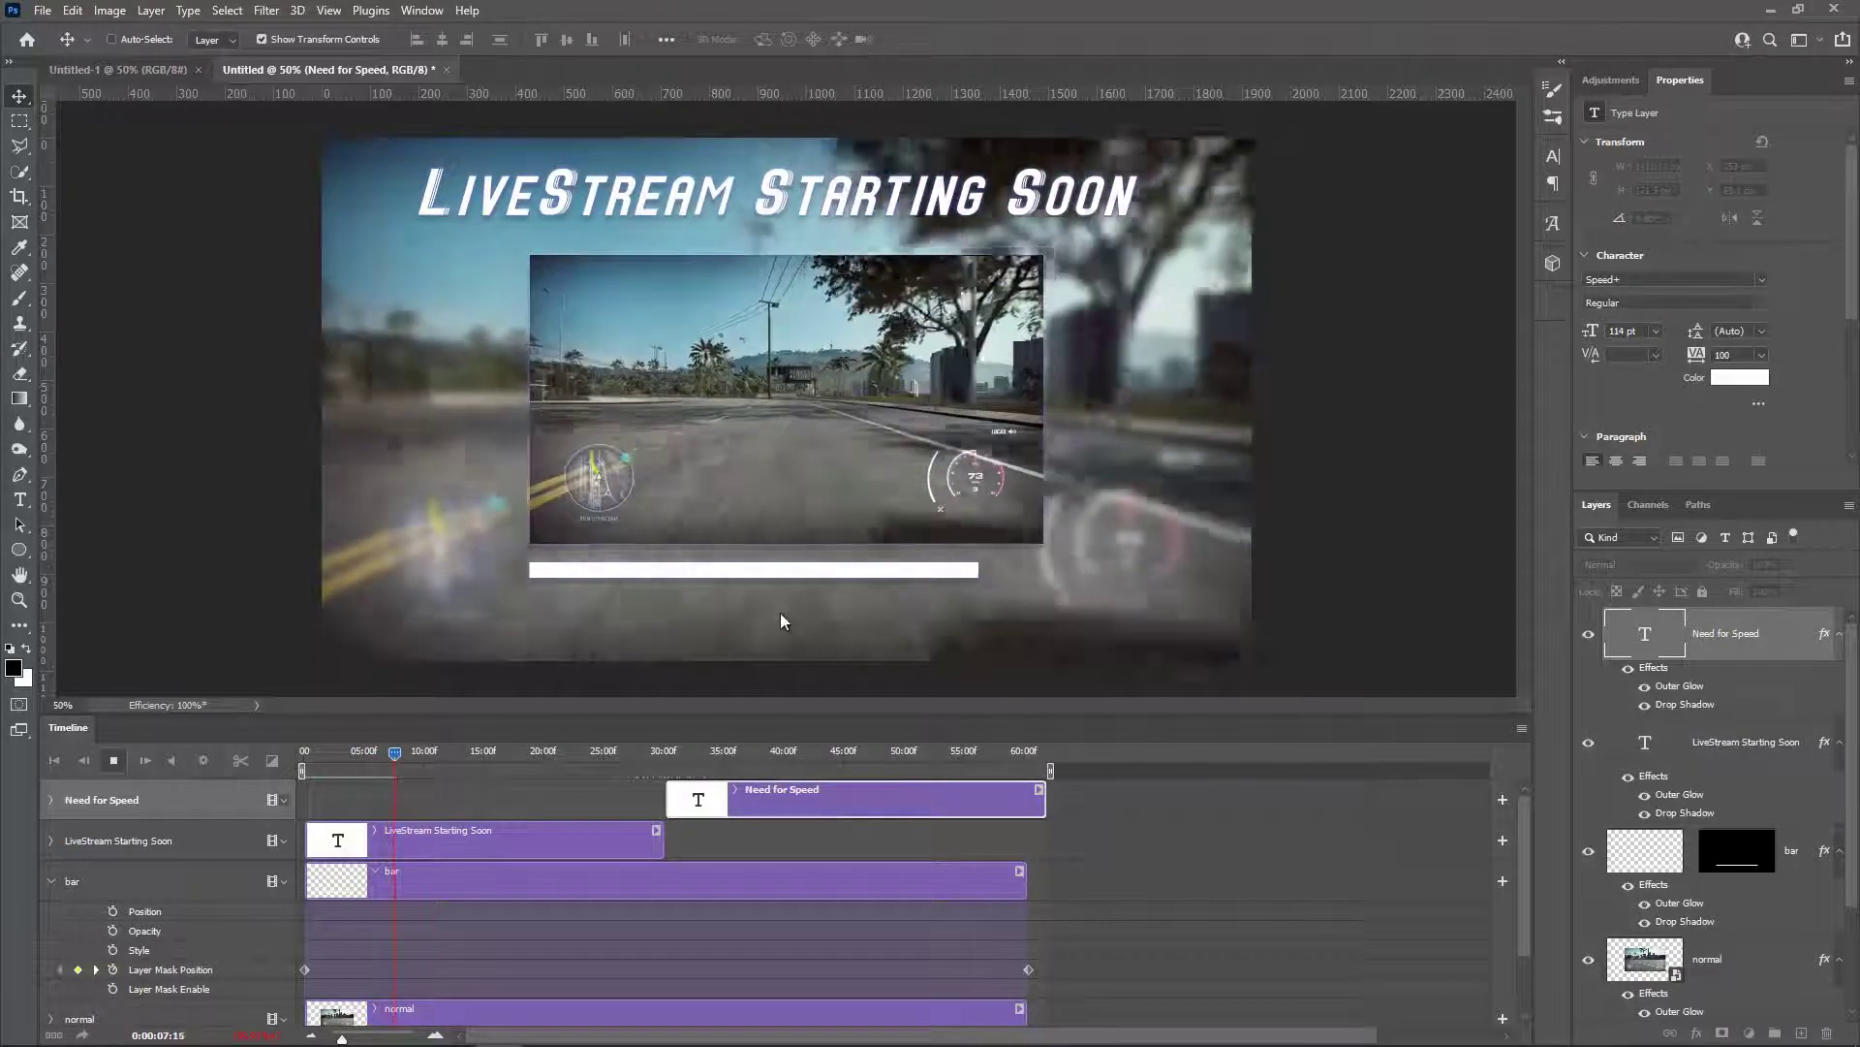
left_click_drag(400, 753, 303, 754)
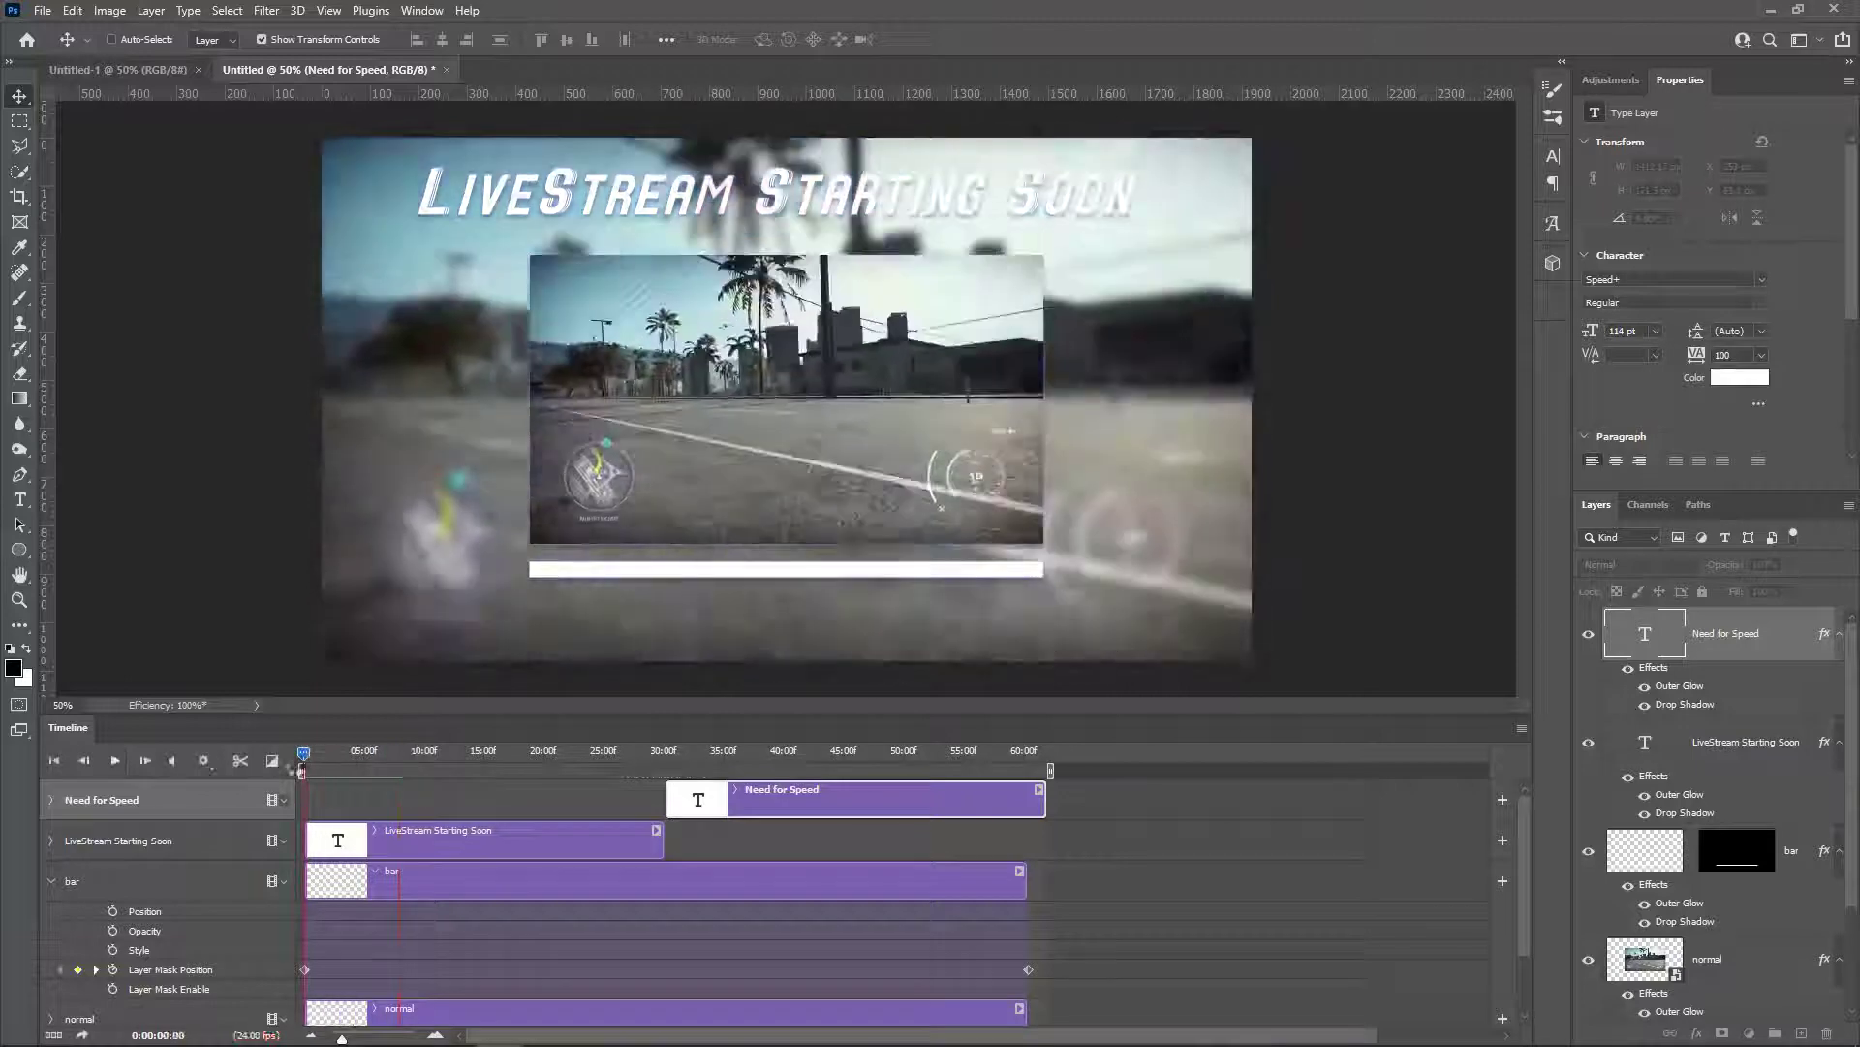
Step: Set up a video render with the file name "Need for Speed" and the size preset HDV 1080p
left_click(41, 12)
mouse_move(102, 316)
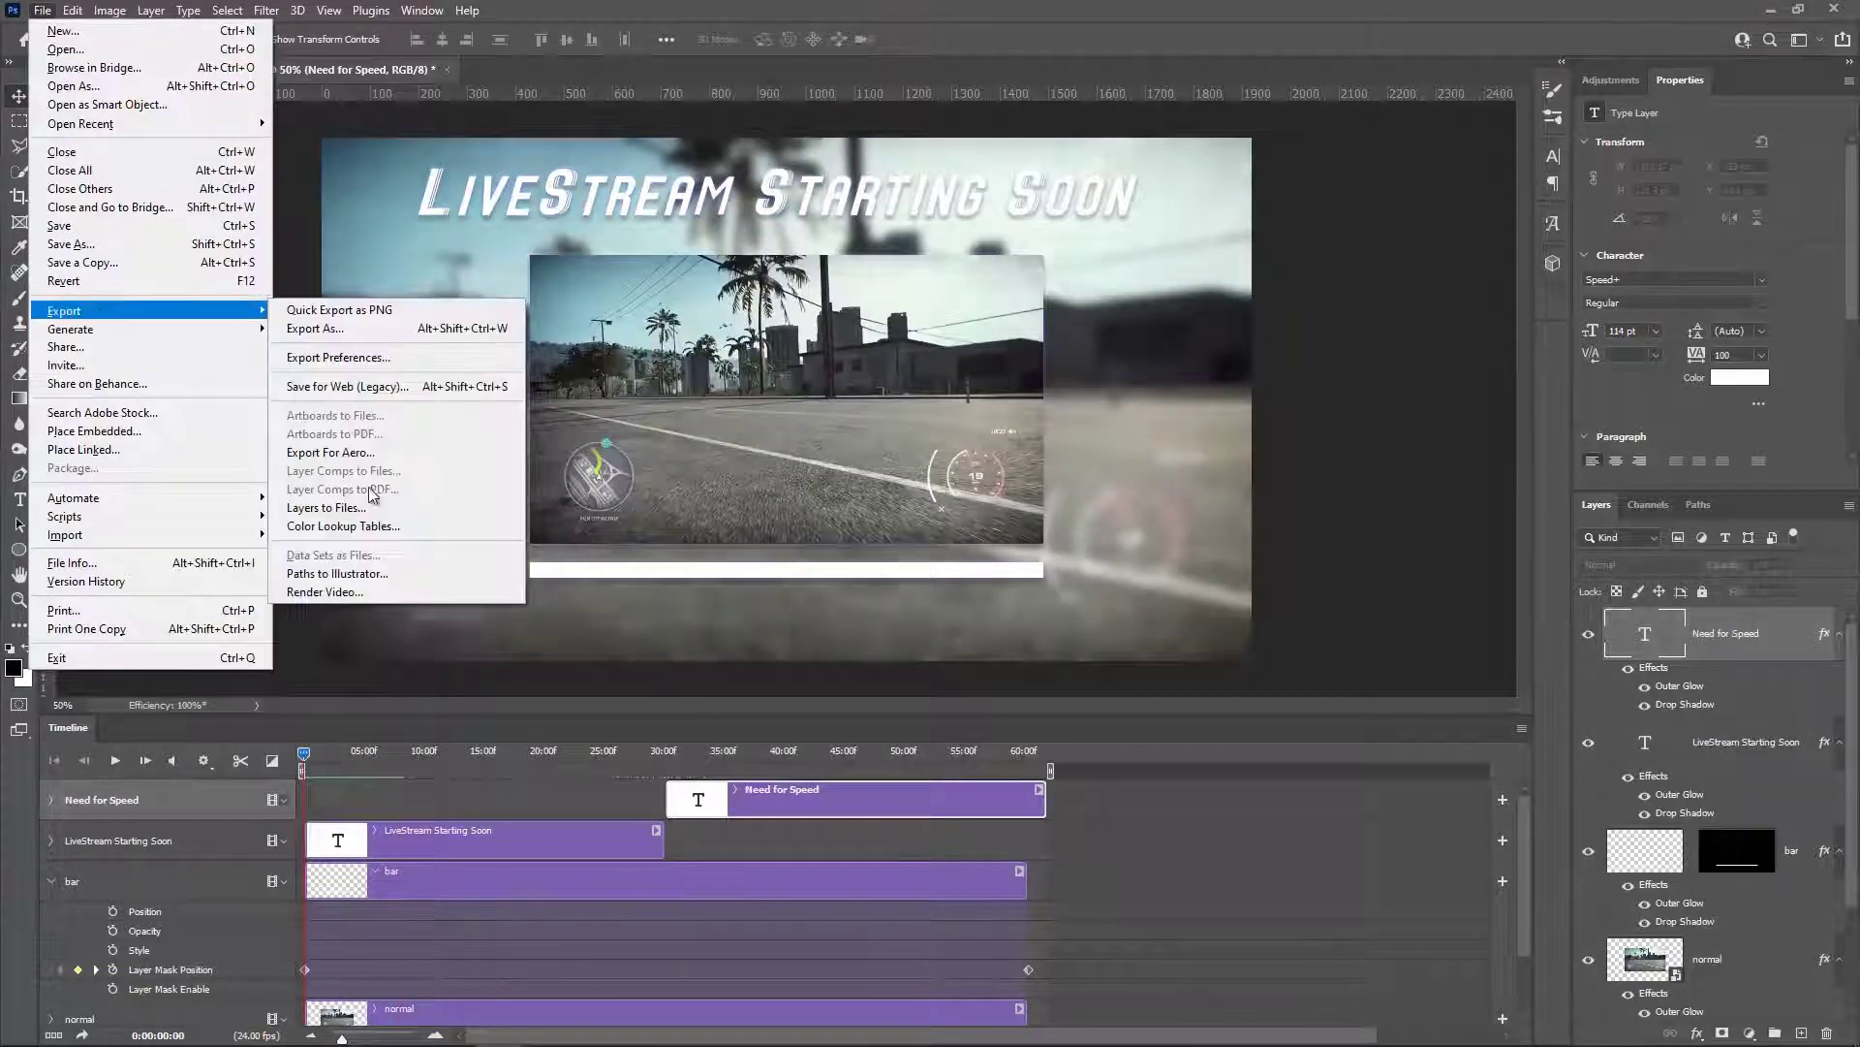
left_click(405, 597)
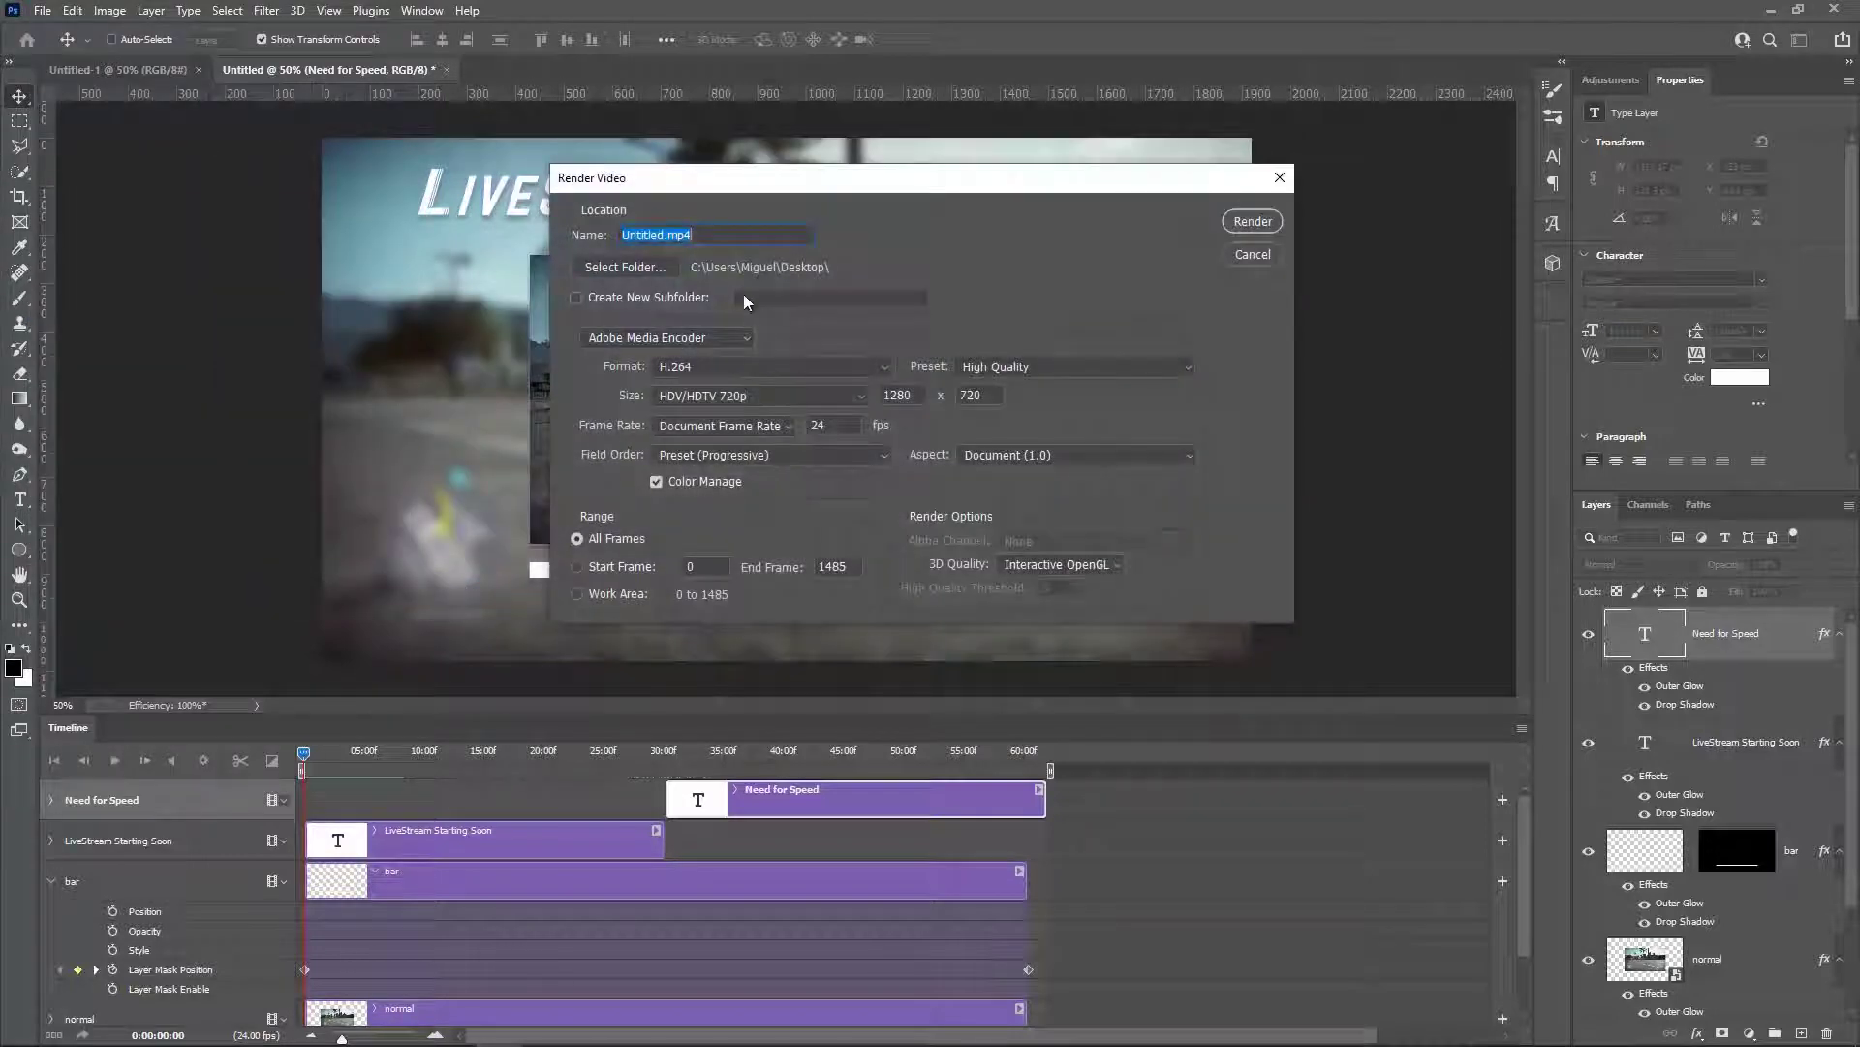
type("Need for Speed")
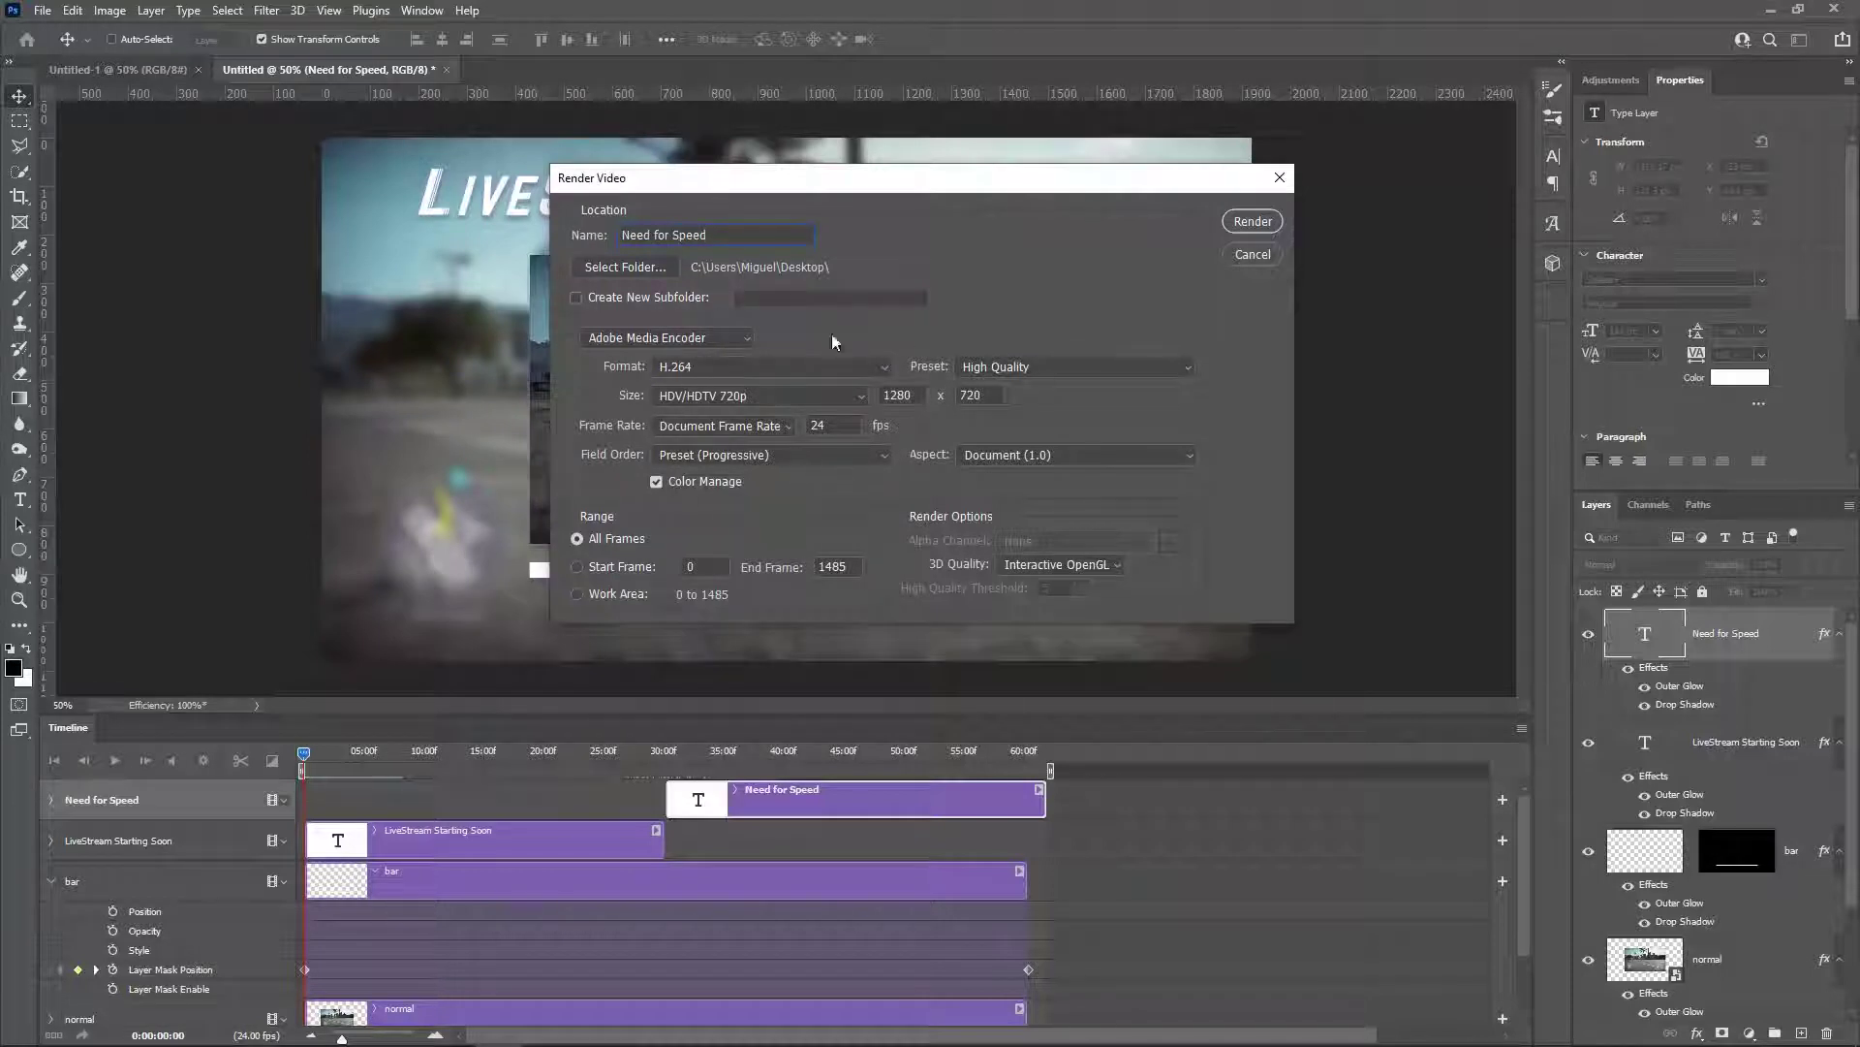
left_click(858, 397)
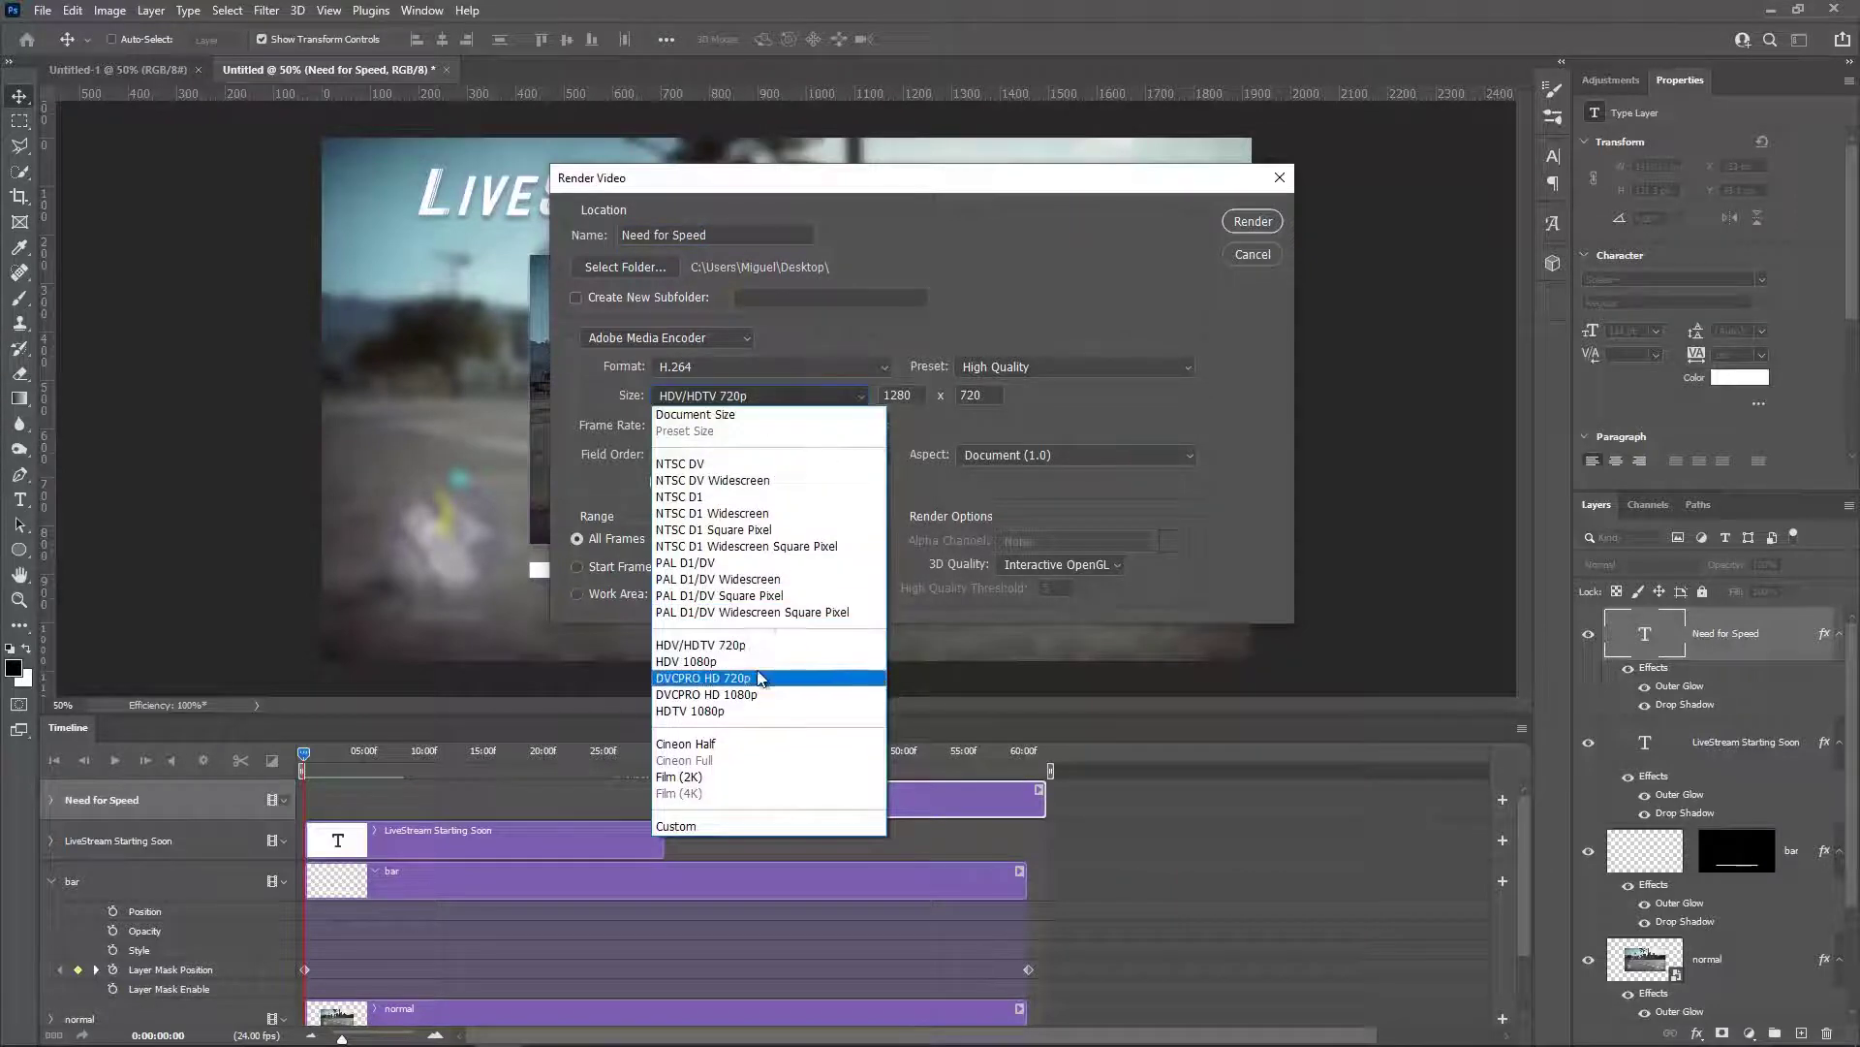
left_click(748, 660)
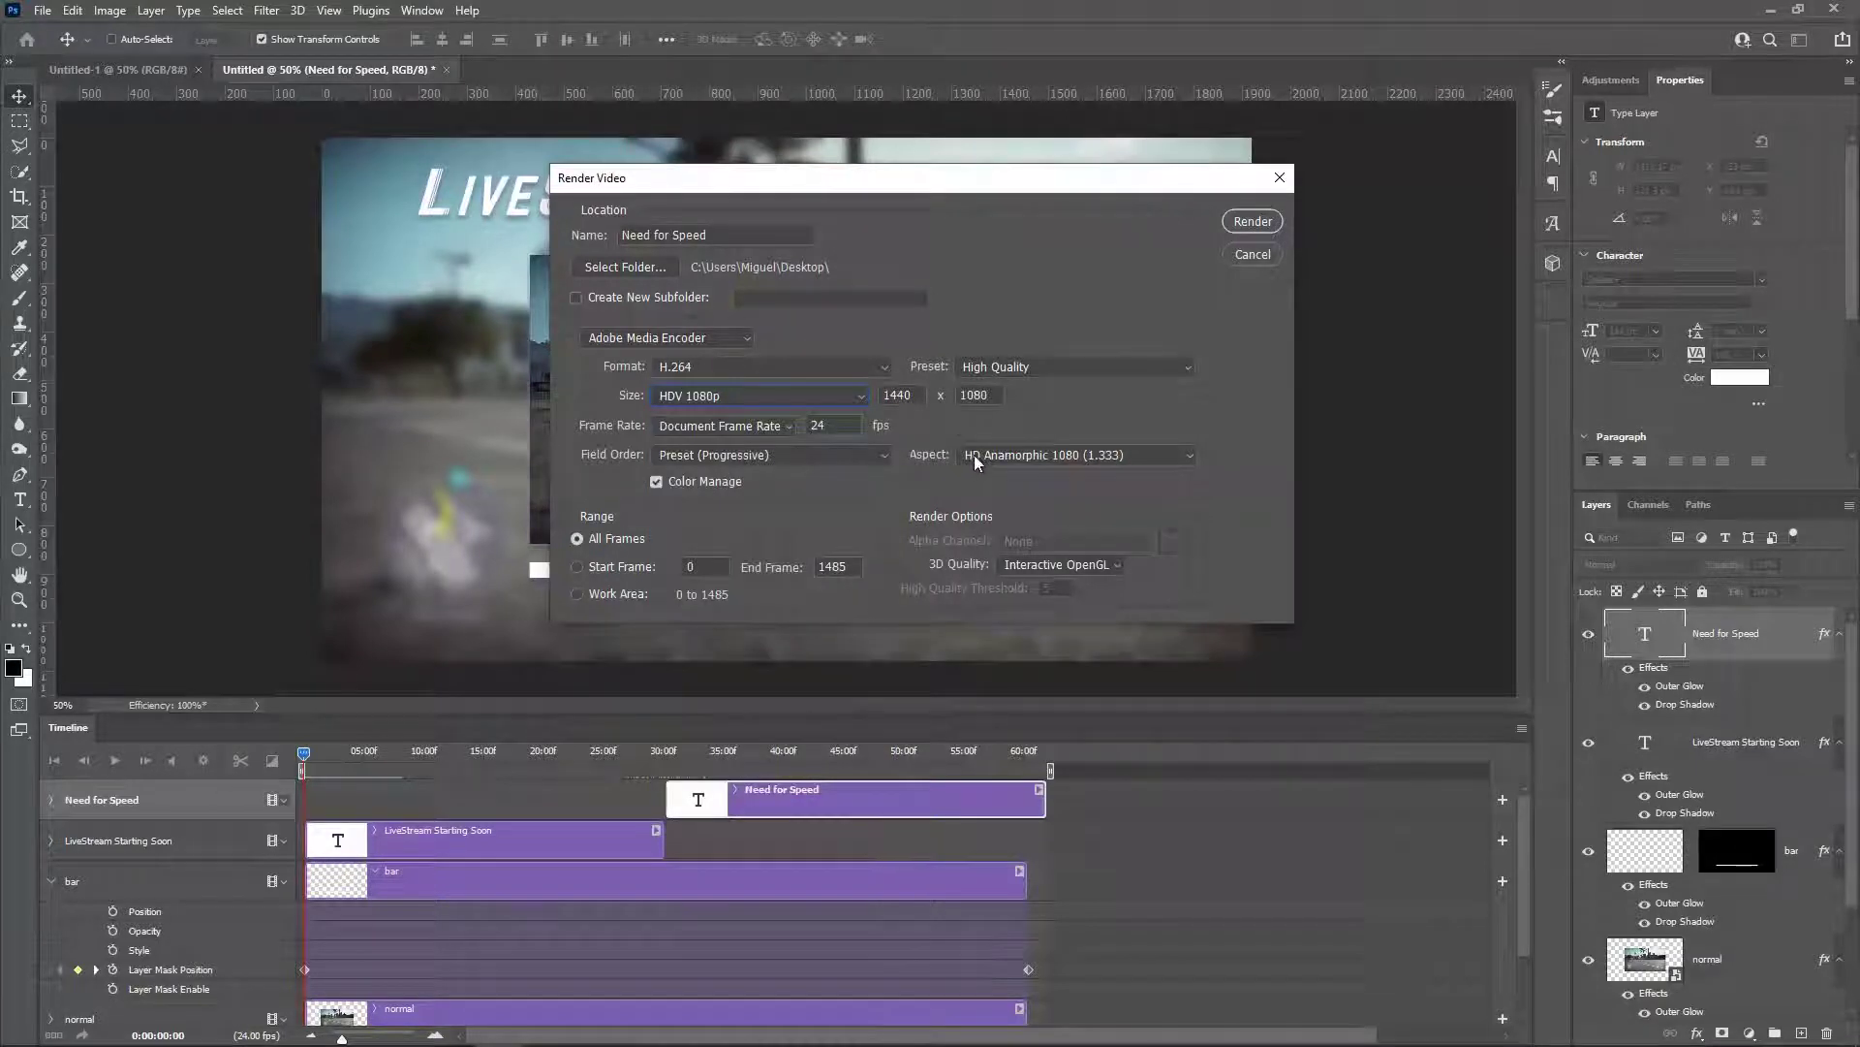